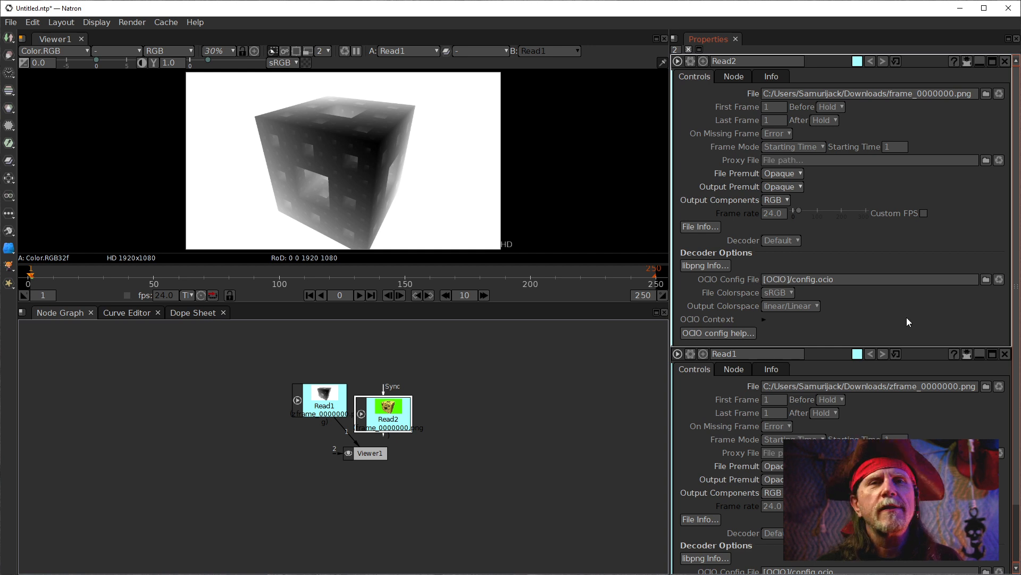
Step: Space the Read1 and Read2 nodes apart and connect Viewer1 to Read2, placing the viewer lower in the node graph
drag(389, 417, 437, 403)
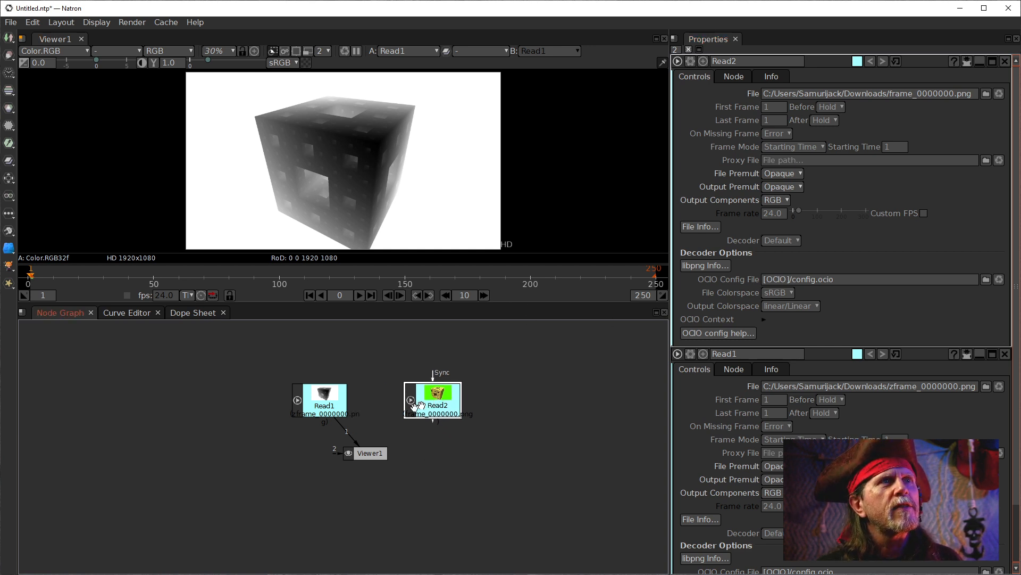
drag(324, 394, 302, 385)
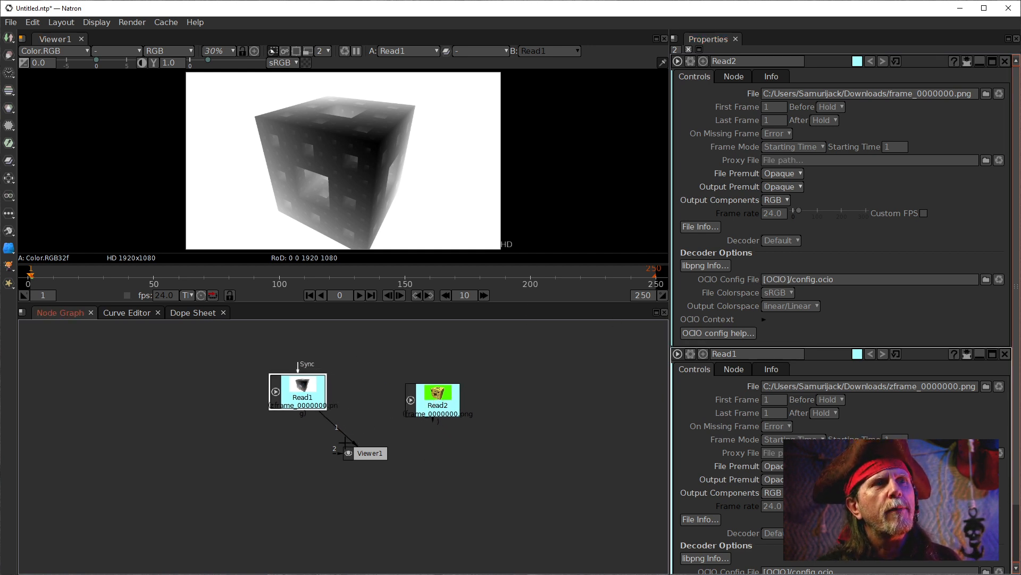
drag(340, 437, 410, 385)
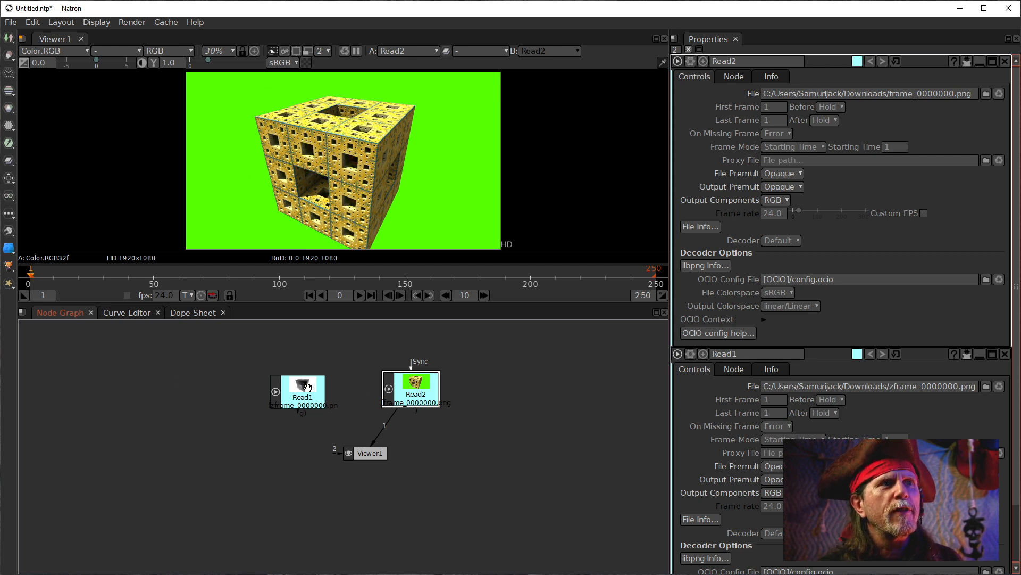
click(316, 393)
drag(370, 449, 366, 483)
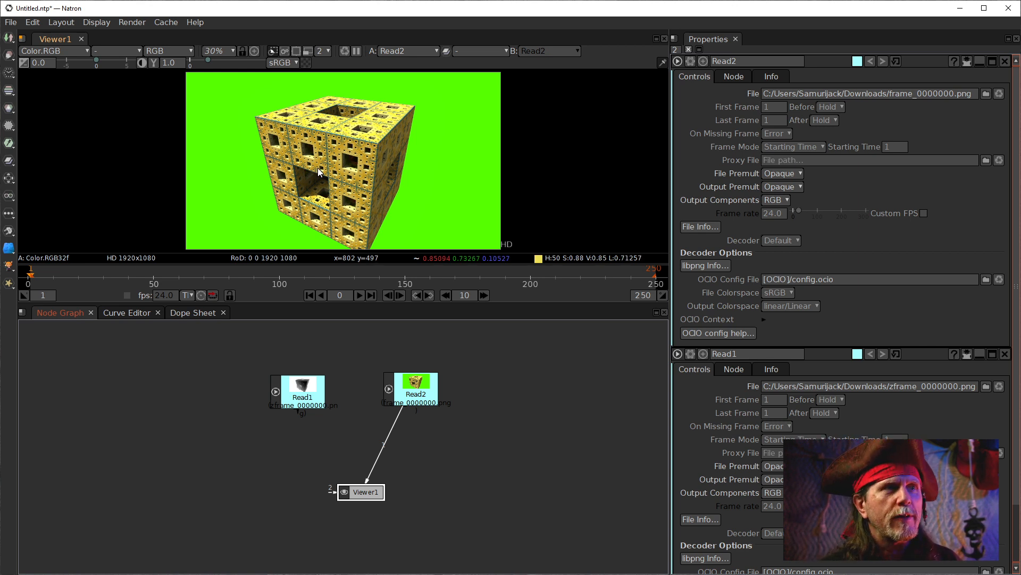
Step: Add a zDefocus node and place it below the two Read nodes, with Viewer1 beneath it
click(298, 383)
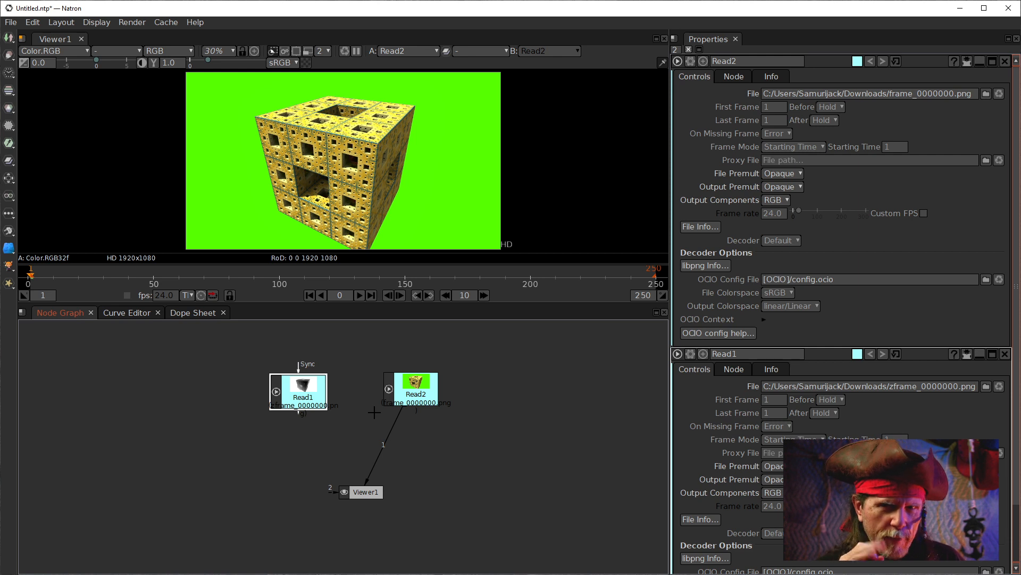
click(369, 416)
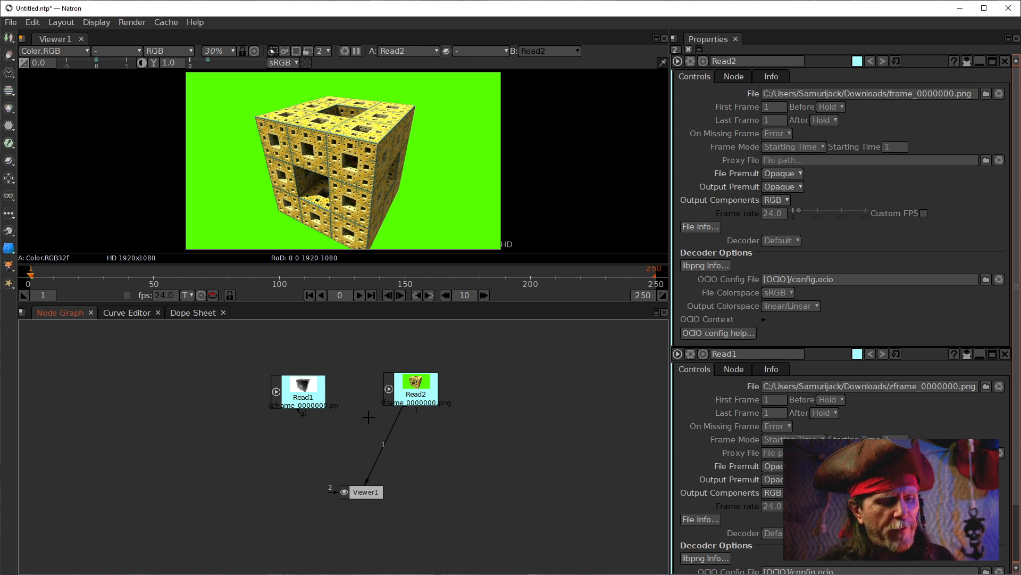
key(Tab)
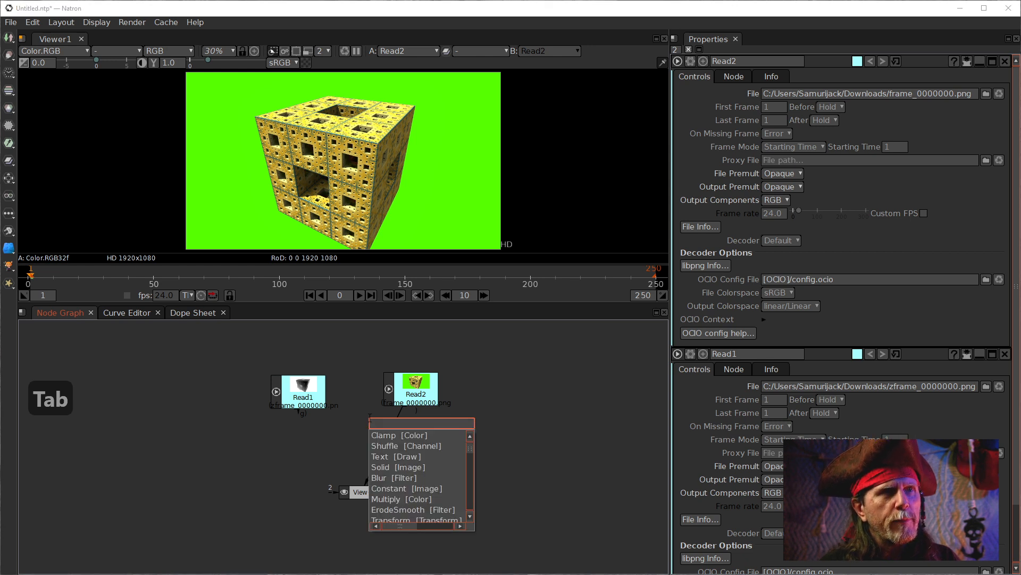
text(zdefo)
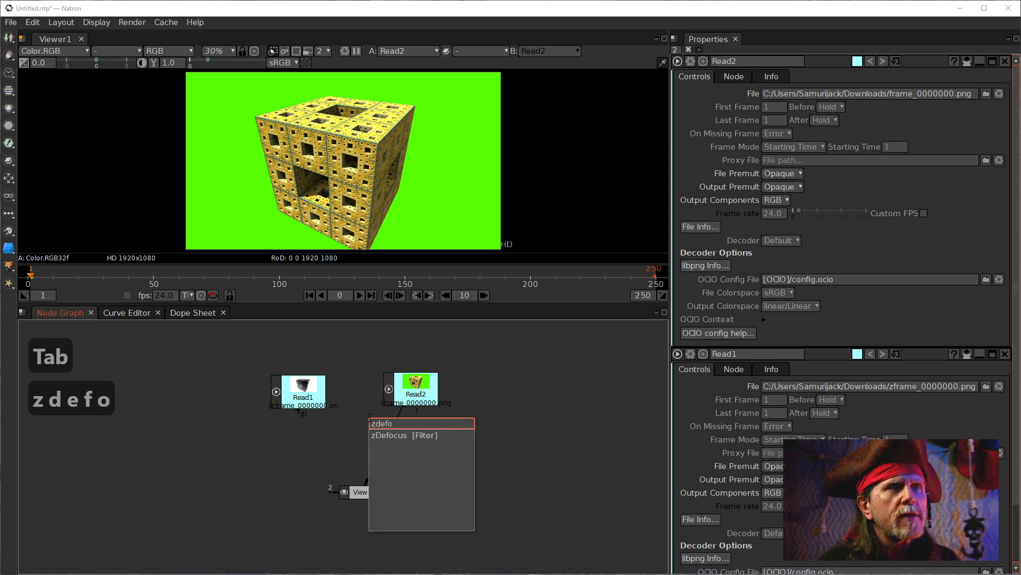
key(Down)
key(Return)
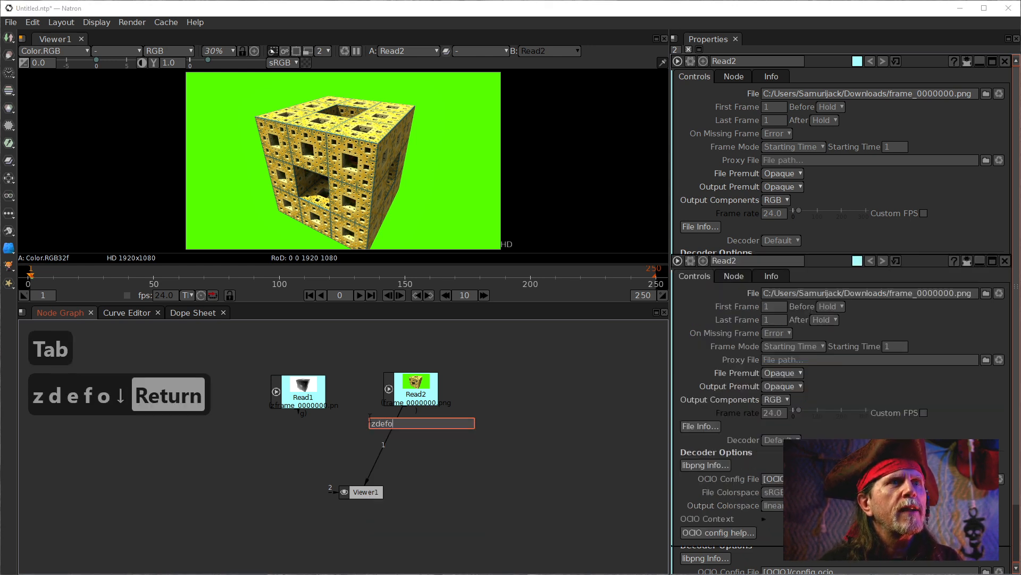
mouse_move(358, 451)
mouse_down()
mouse_move(369, 449)
mouse_move(347, 457)
mouse_up()
drag(368, 495, 355, 514)
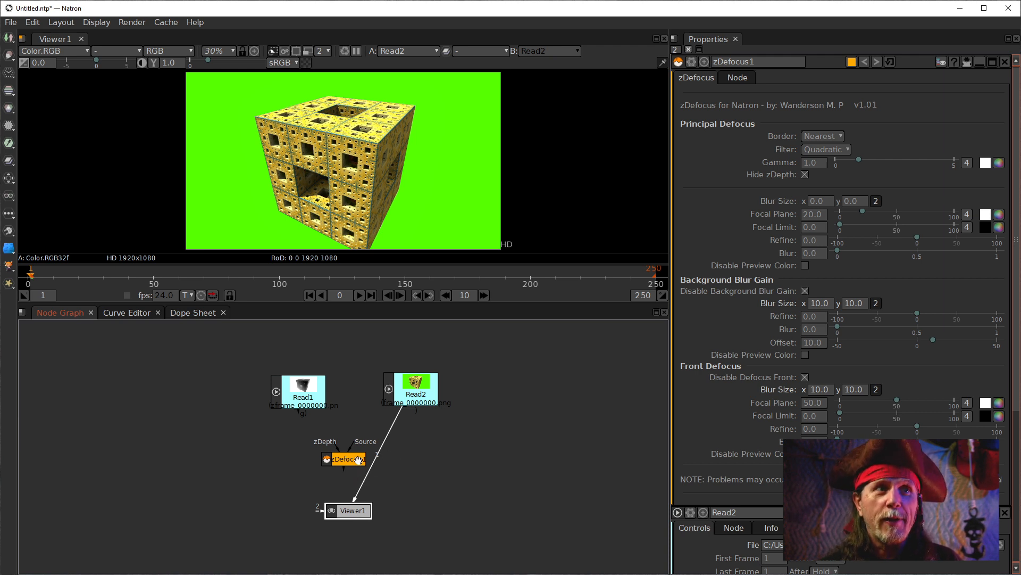
Step: Wire zDefocus1 with Read2 as Source and Read1 as zDepth, and feed its output into Viewer1
drag(356, 440, 413, 391)
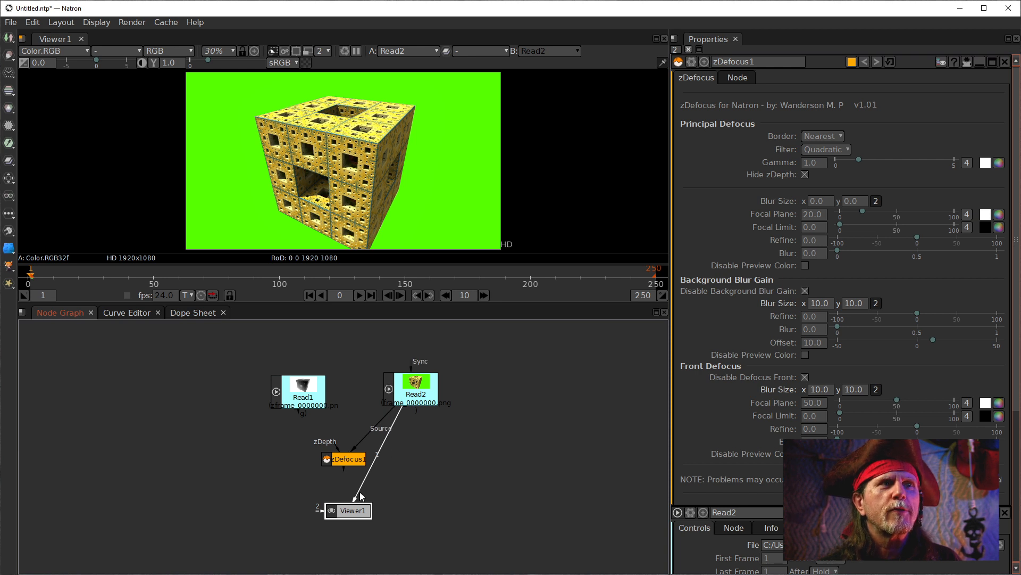
drag(359, 488, 345, 464)
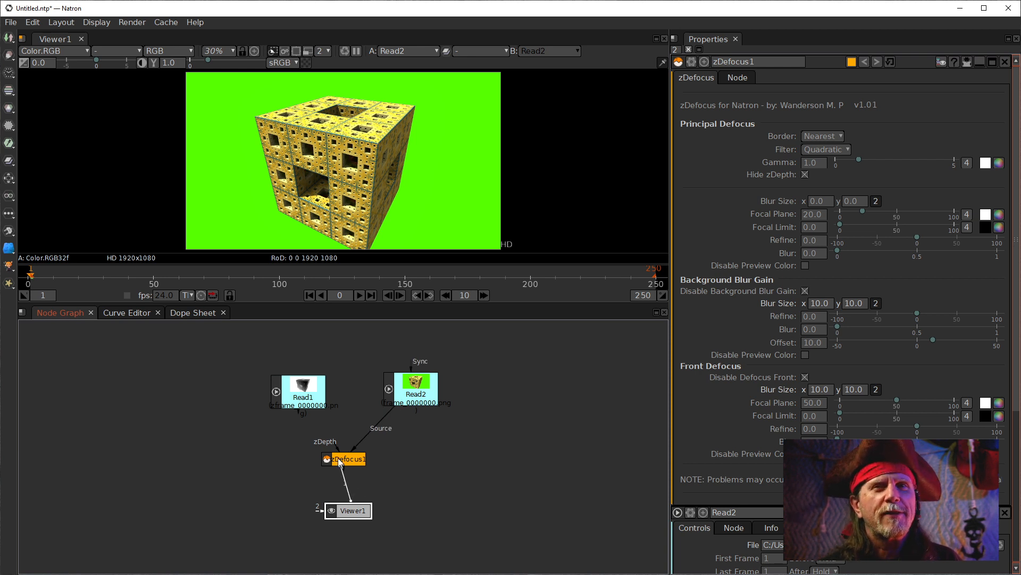
drag(320, 425, 308, 400)
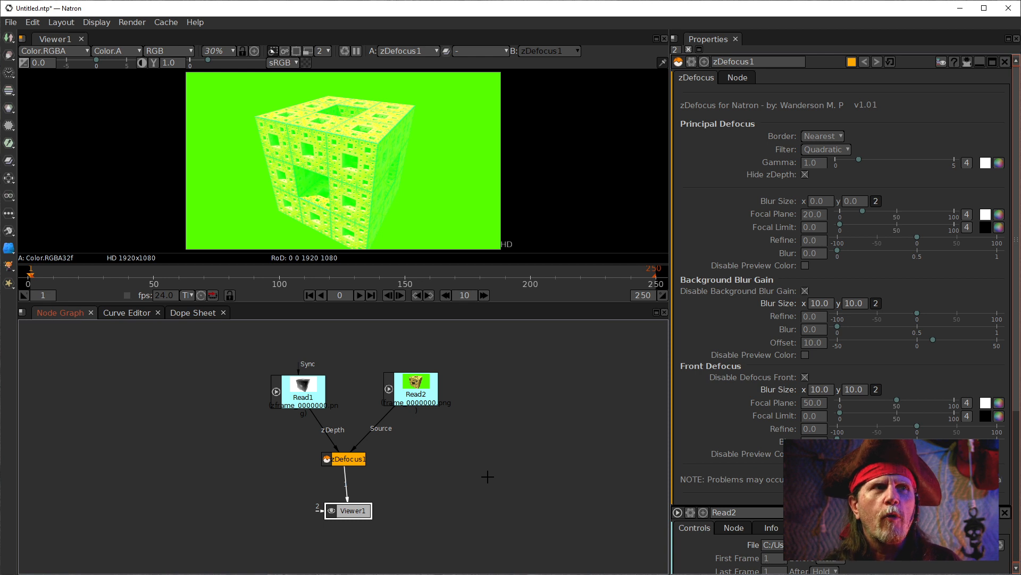
Step: Move Viewer1 away from beneath zDefocus1 and show Read1's depth pass in it
click(308, 395)
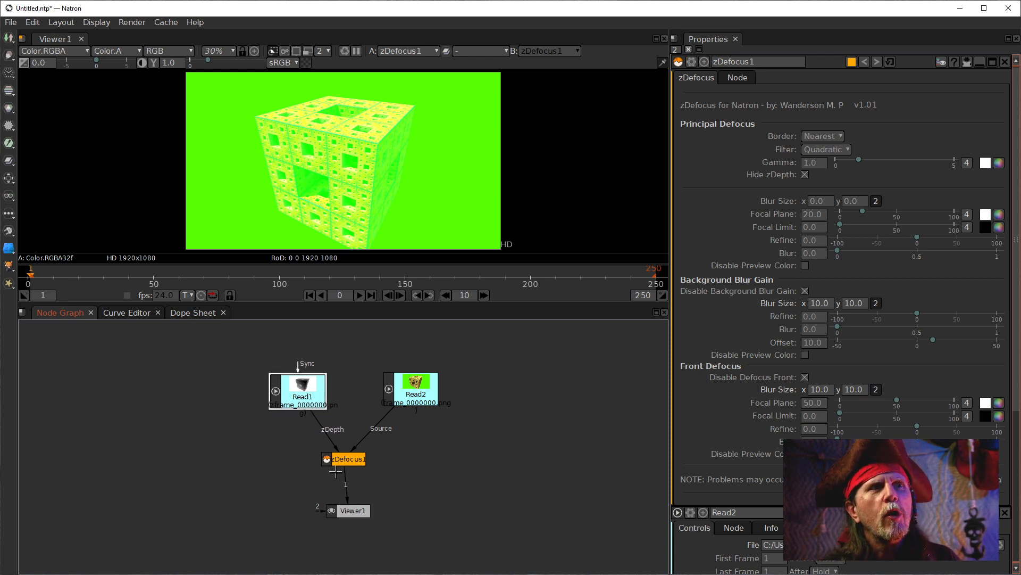
drag(355, 509, 314, 516)
click(292, 382)
key(1)
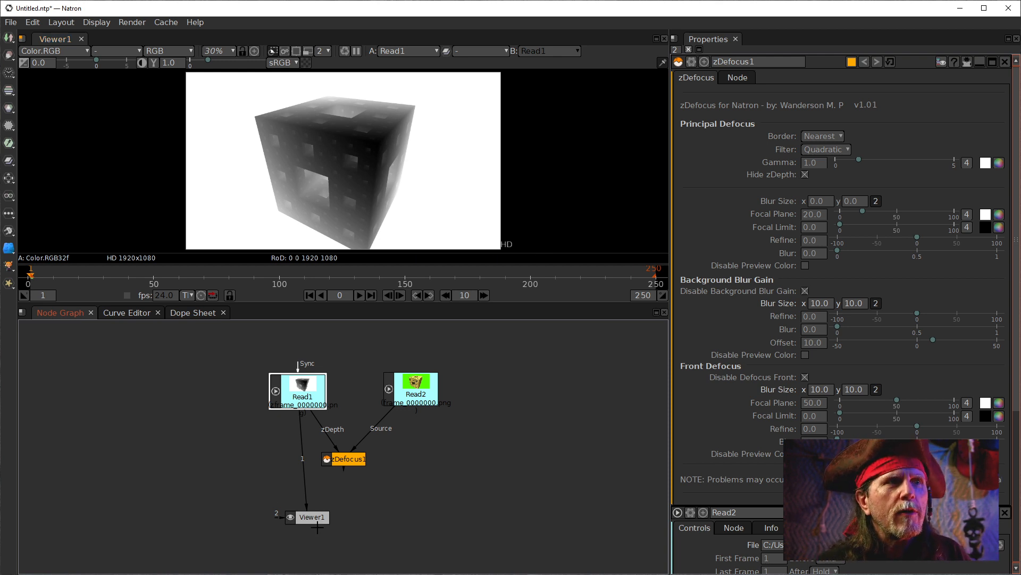
drag(306, 516, 268, 517)
key(g)
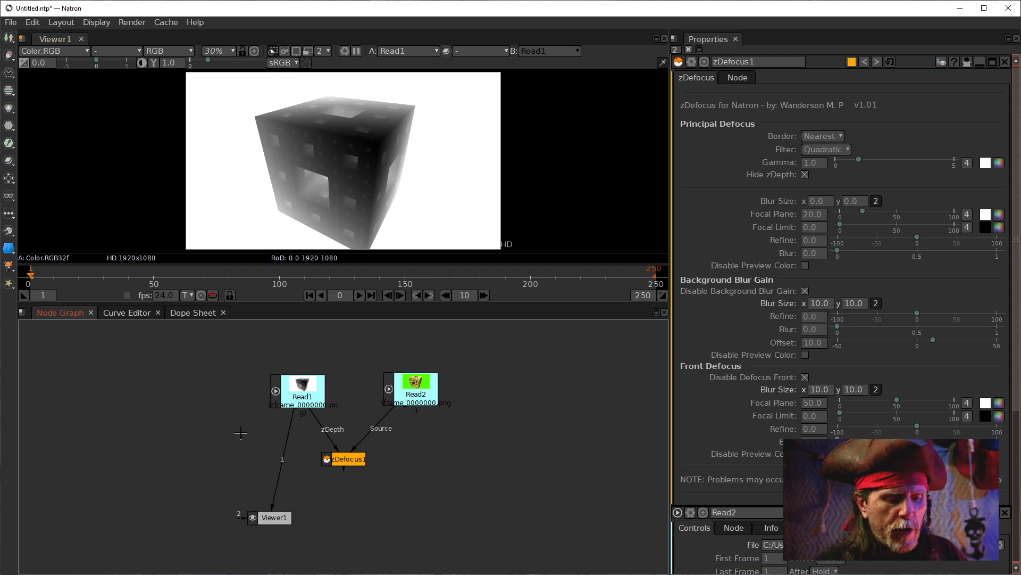
drag(242, 432, 235, 446)
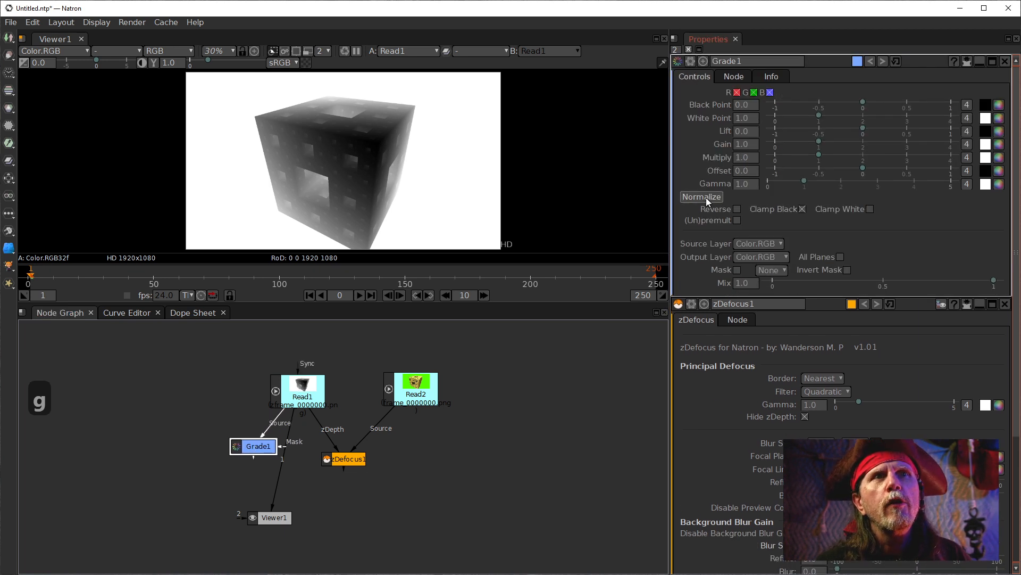
drag(279, 484, 264, 461)
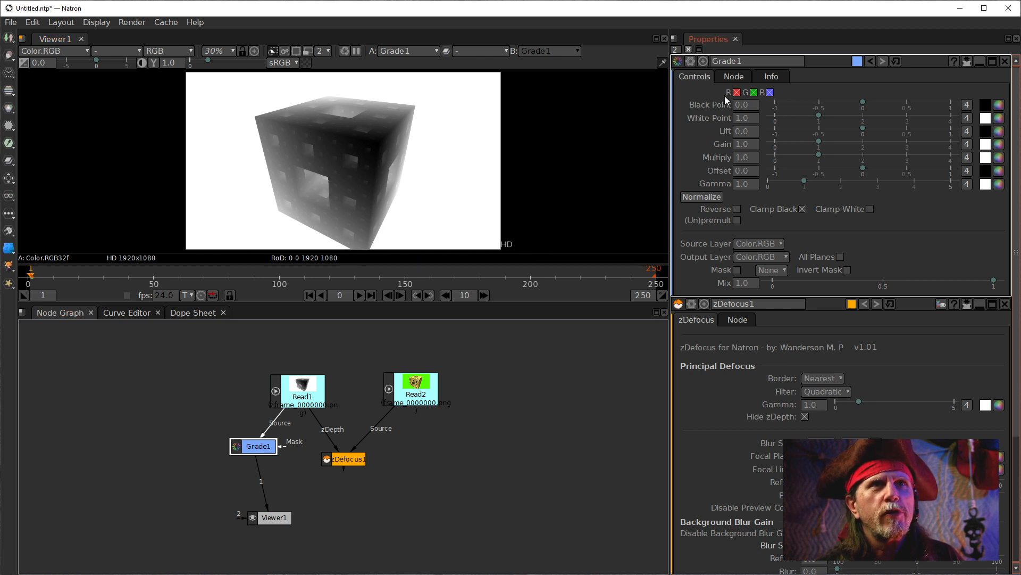
drag(262, 442, 252, 433)
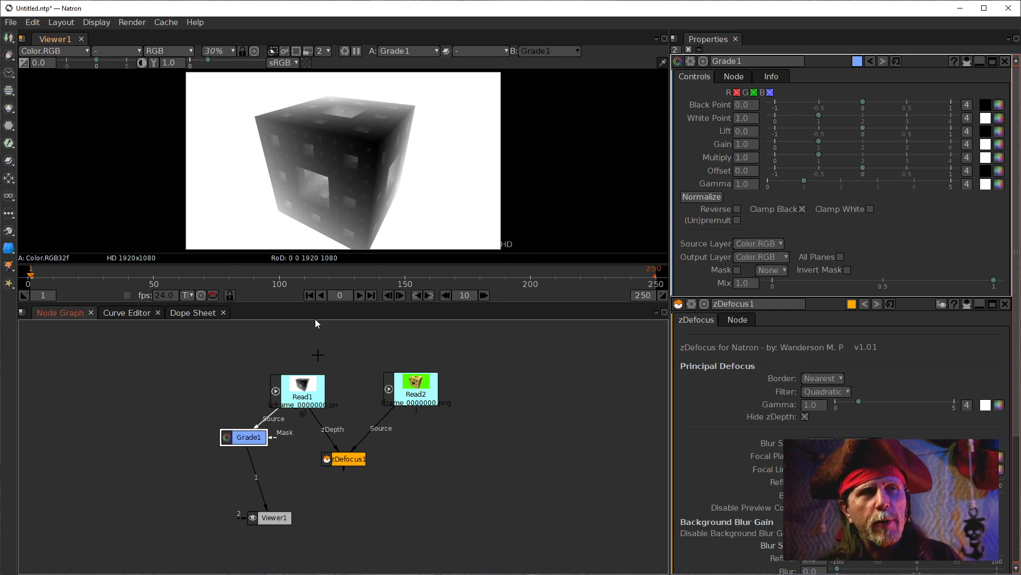
key(Delete)
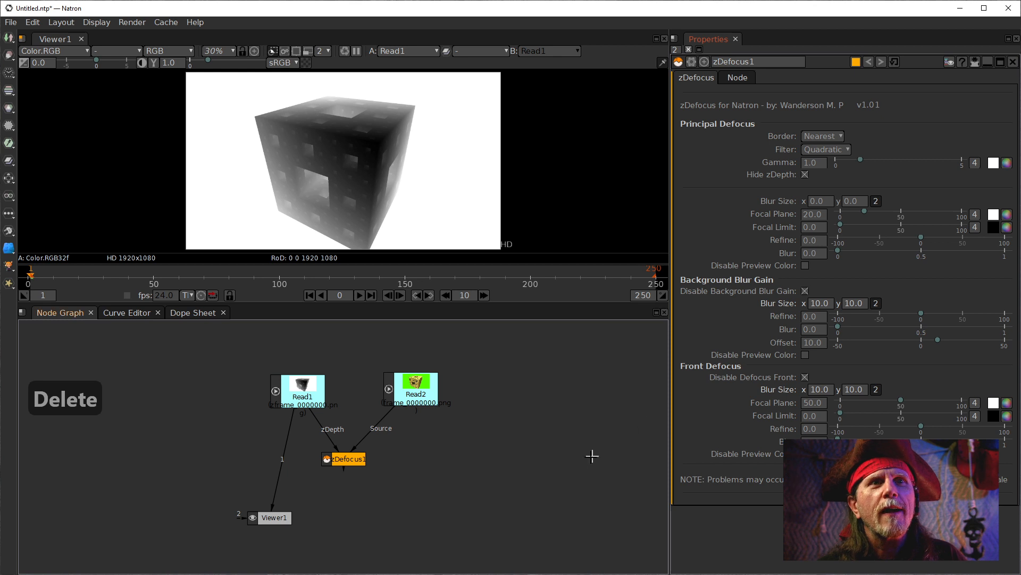
Step: Open Read1's settings and inspect its libpng information and the file information of the depth image
double_click(299, 391)
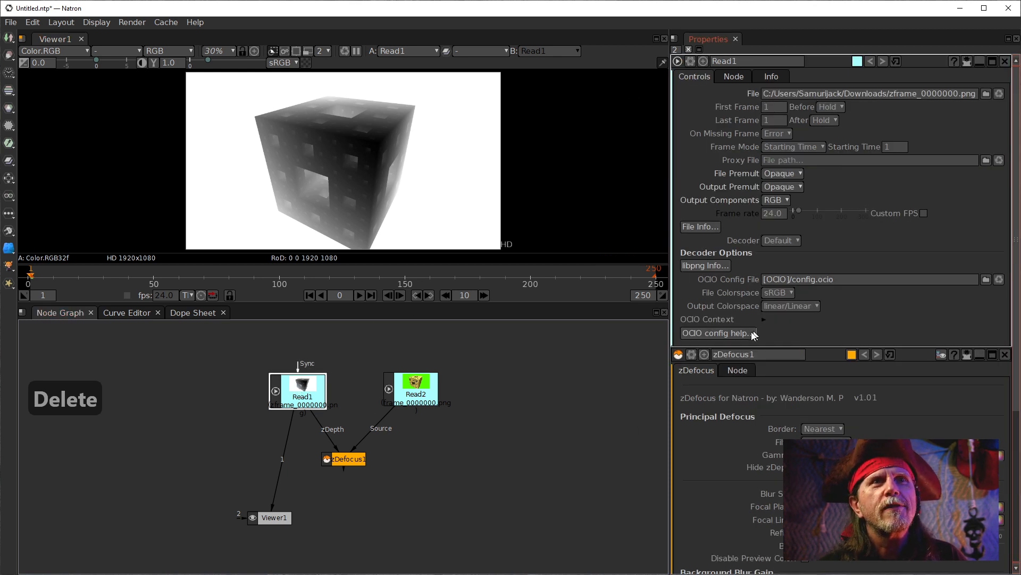
click(716, 267)
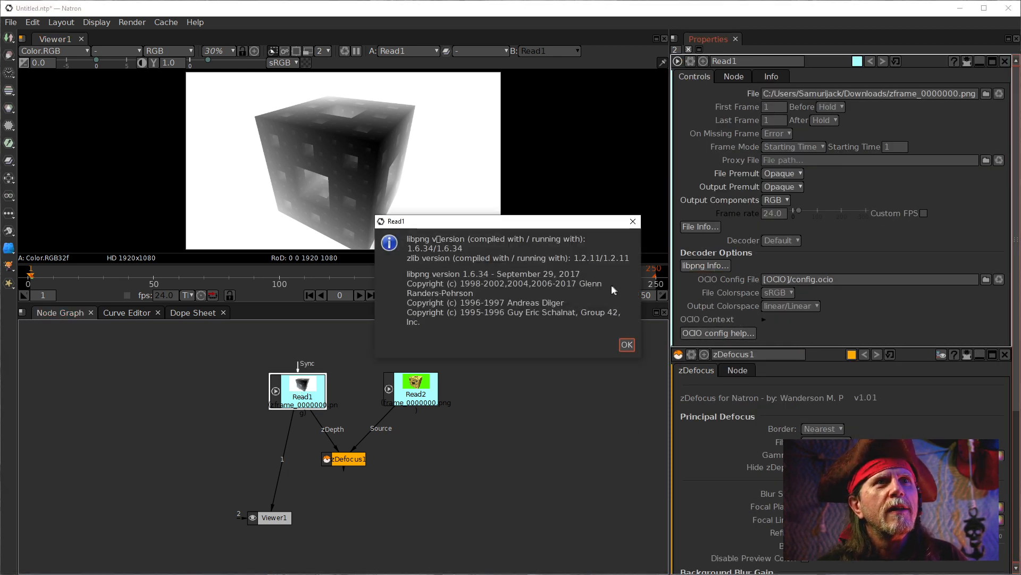
click(627, 345)
click(707, 232)
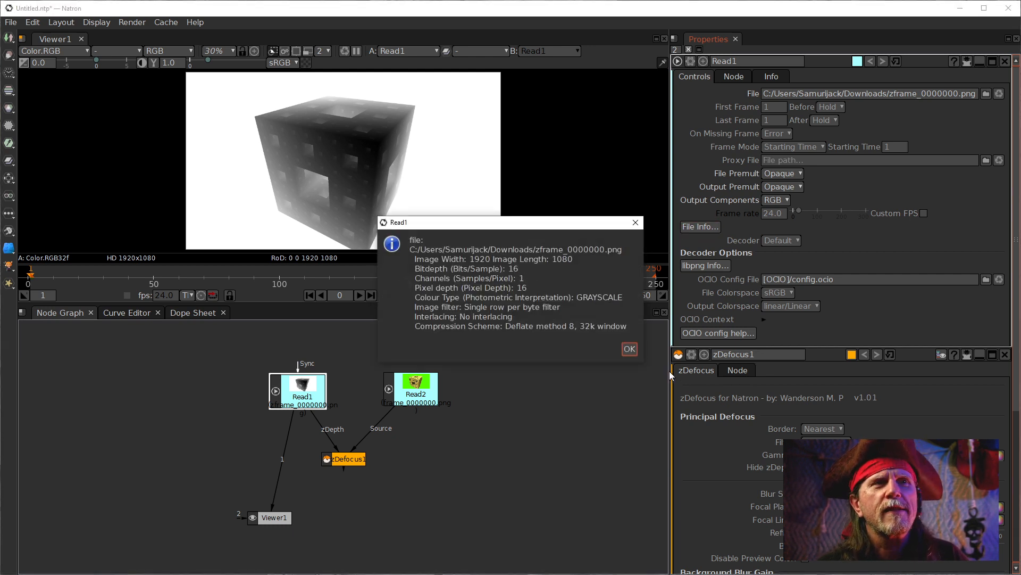
click(630, 350)
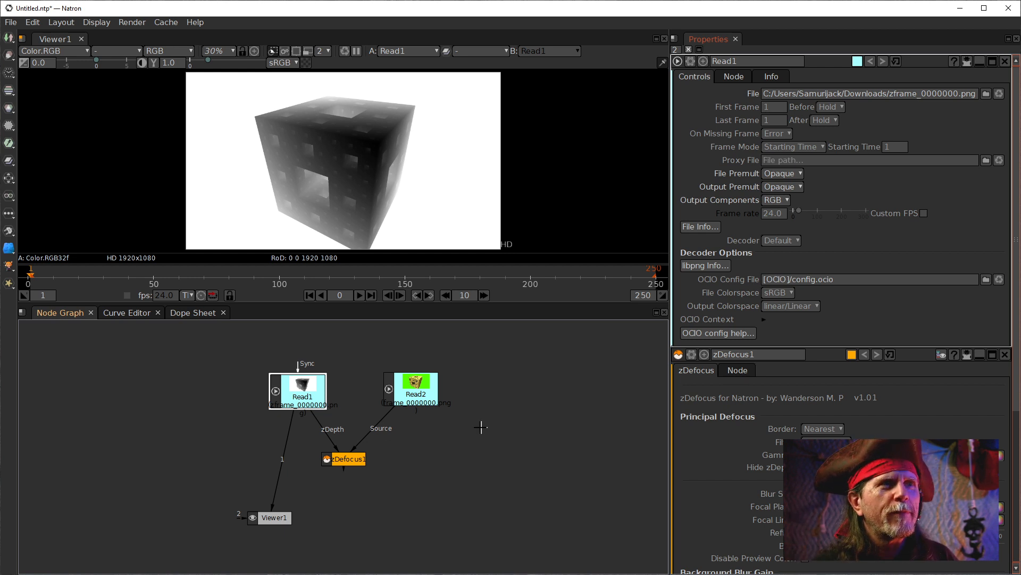
Step: Place Viewer1 below zDefocus1 and connect it to the zDefocus1 output
drag(272, 517, 344, 458)
click(448, 480)
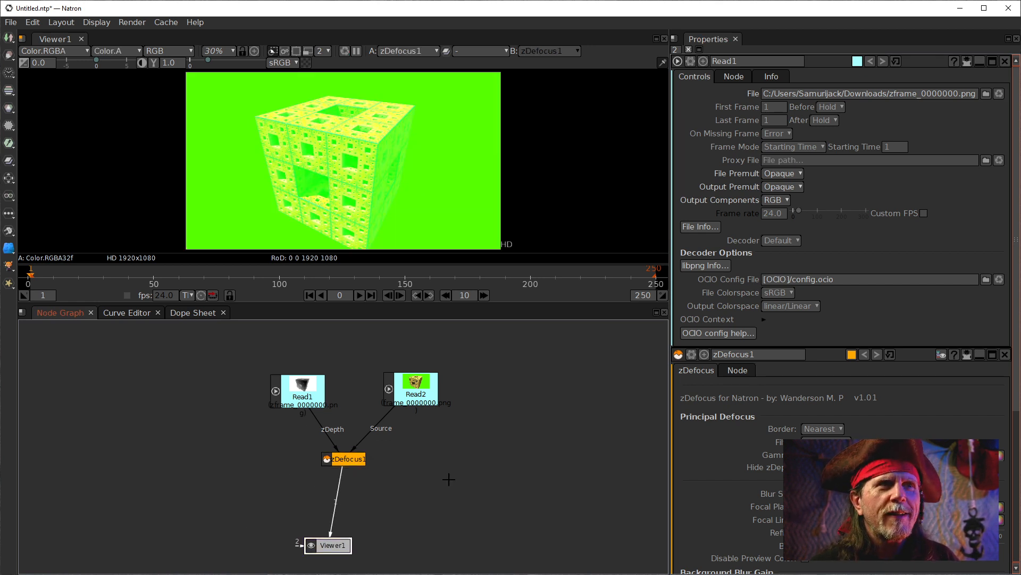
Step: Limit the number of simultaneously open node settings to 1 and open the zDefocus1 settings
click(411, 391)
double_click(411, 391)
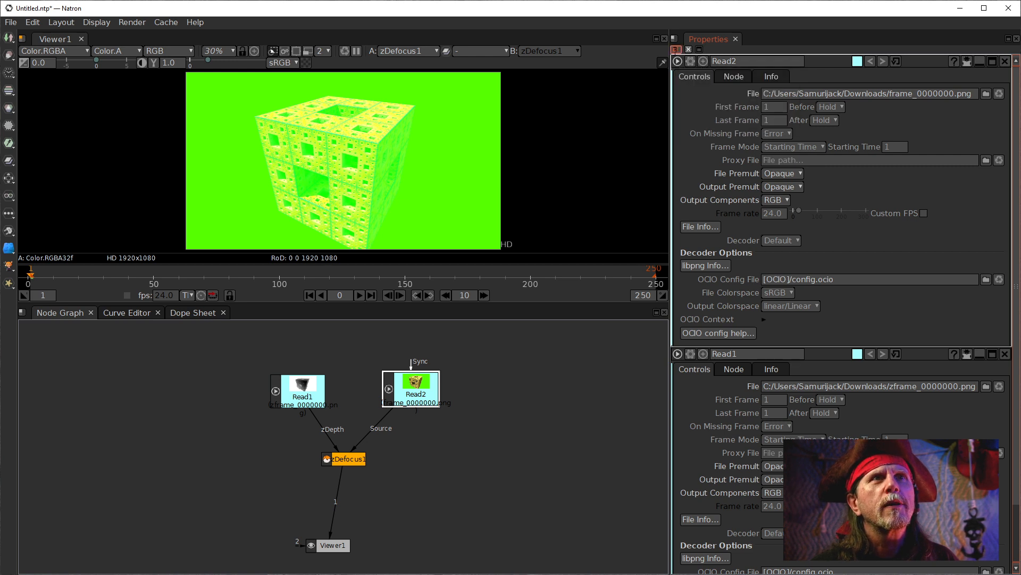
text(1)
key(Return)
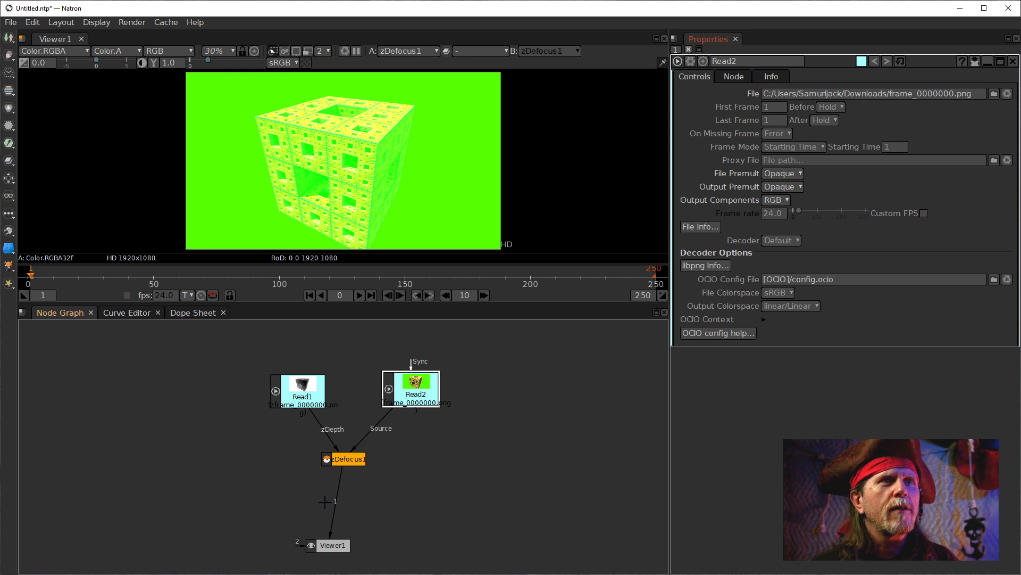
double_click(346, 460)
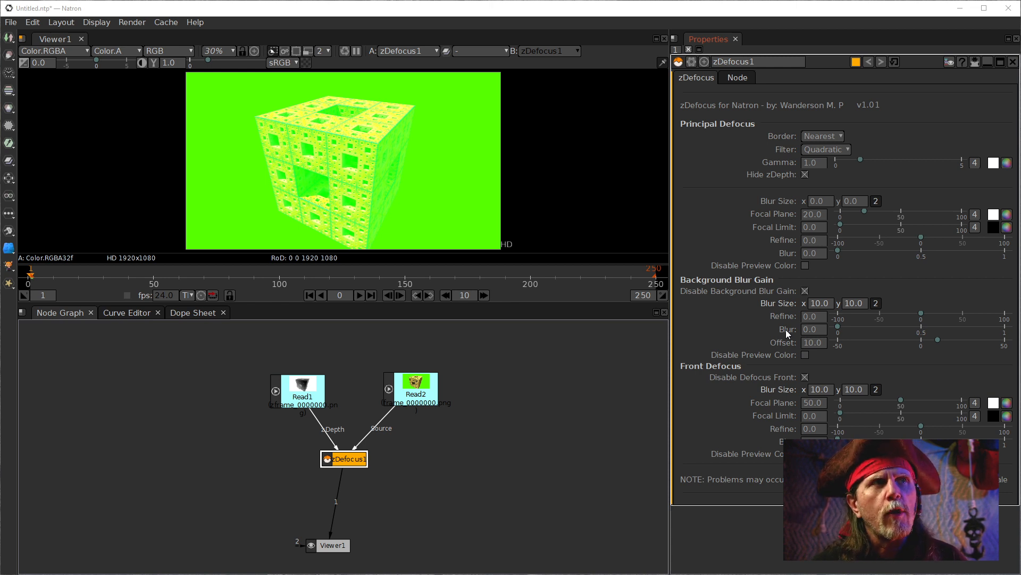
Step: Show Read1's depth pass in Viewer1
click(316, 396)
key(1)
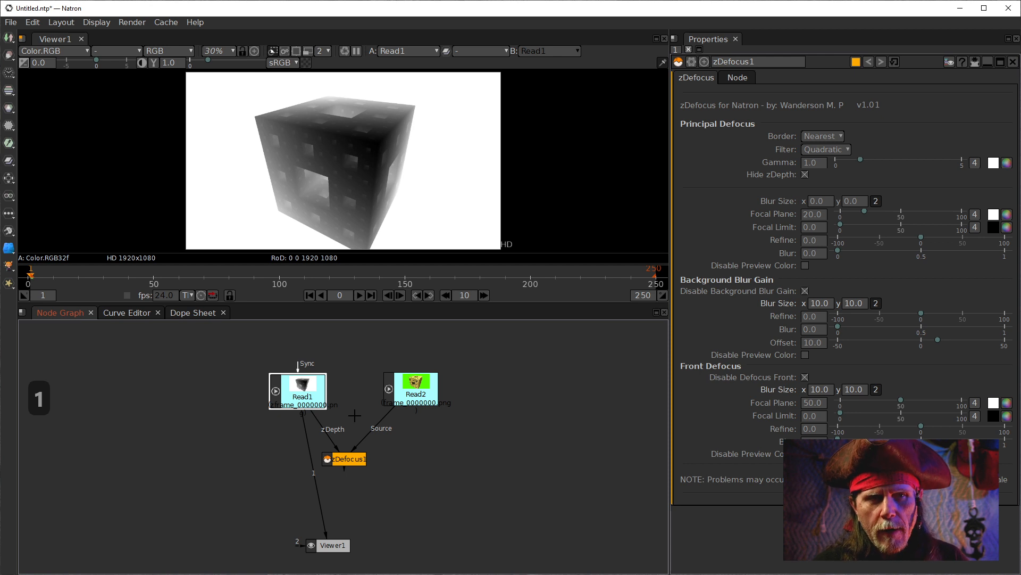
Step: Move zDefocus1 and Read1 farther apart and disconnect the zDepth input from Read1
drag(346, 459, 410, 461)
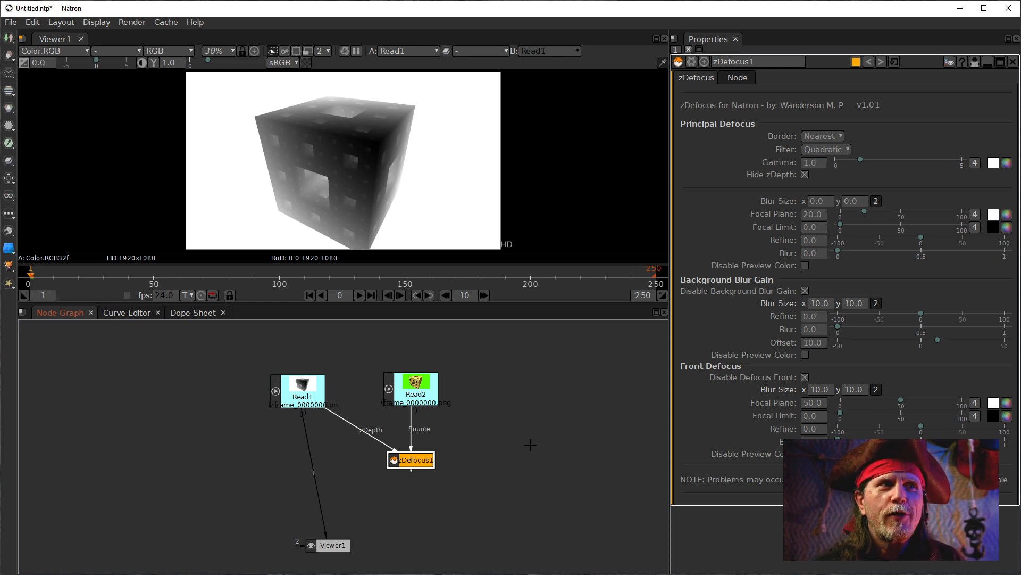
drag(422, 465, 490, 466)
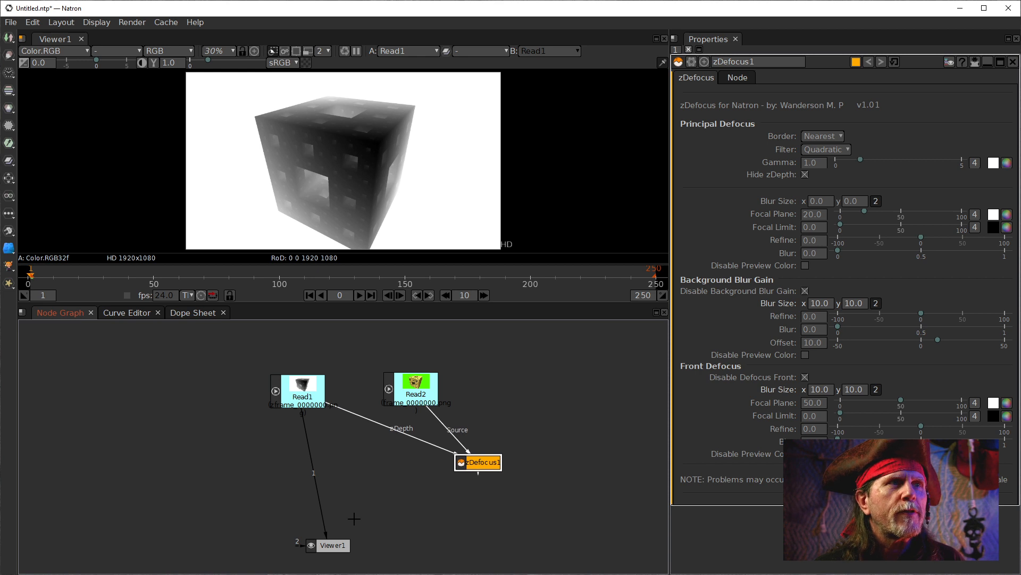
drag(307, 395, 280, 395)
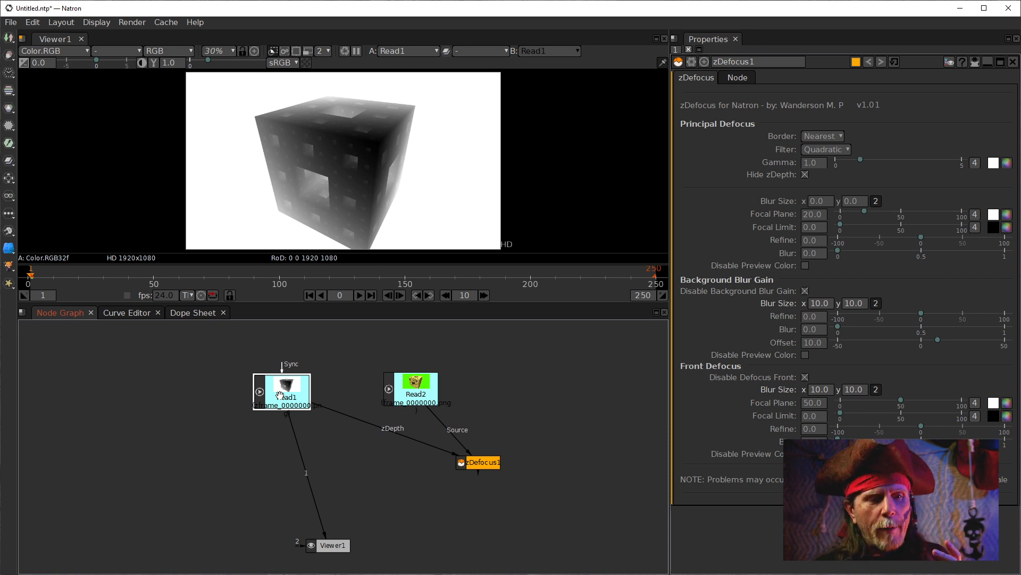
drag(322, 407, 457, 397)
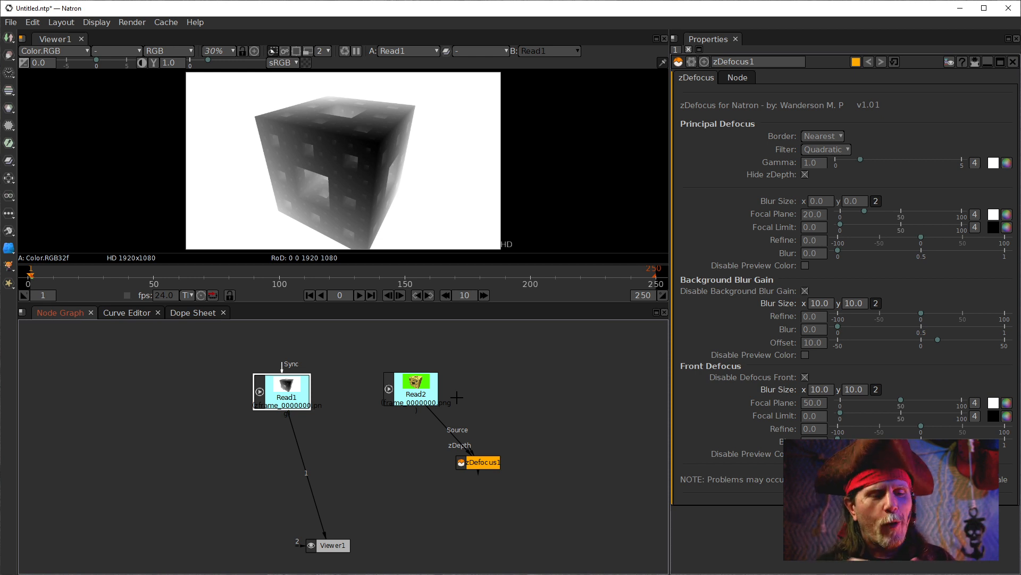
Step: Align Viewer1 vertically beneath Read1, leaving room for nodes between them
drag(330, 545, 293, 546)
drag(285, 387, 294, 390)
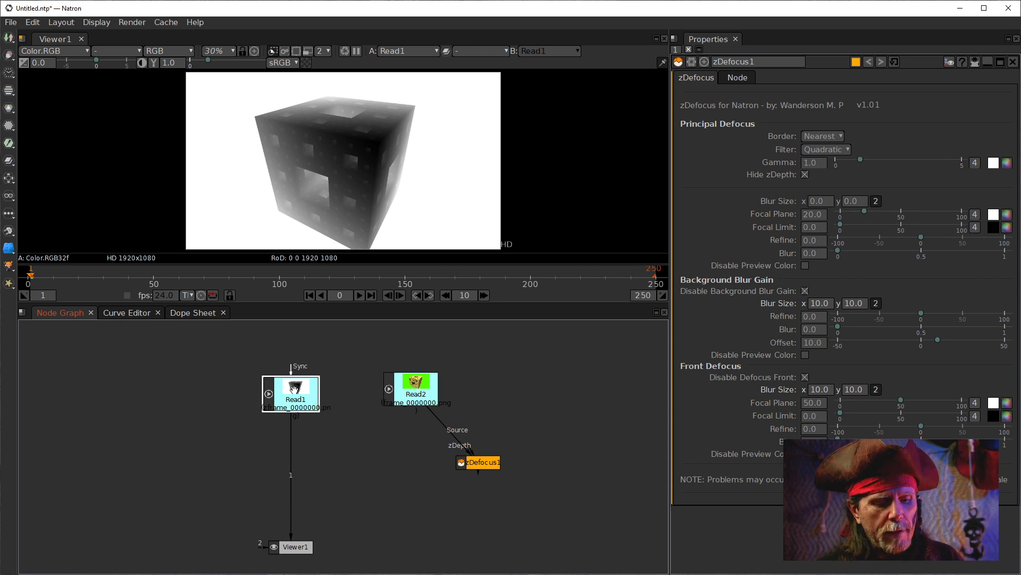
Step: Insert a Clamp node between Read1 and Viewer1
key(Tab)
key(Tab)
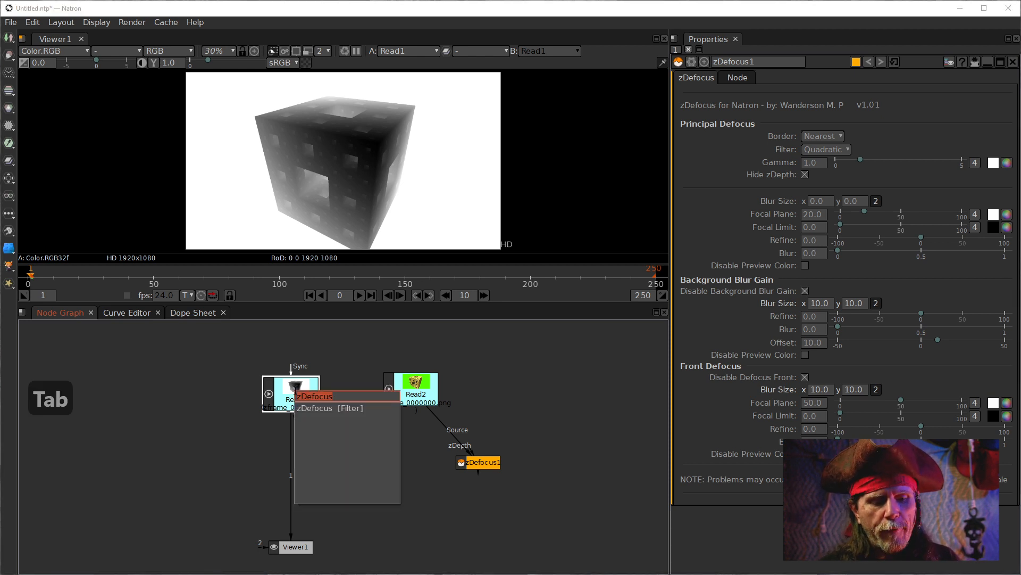
text(clm)
key(Down)
key(Return)
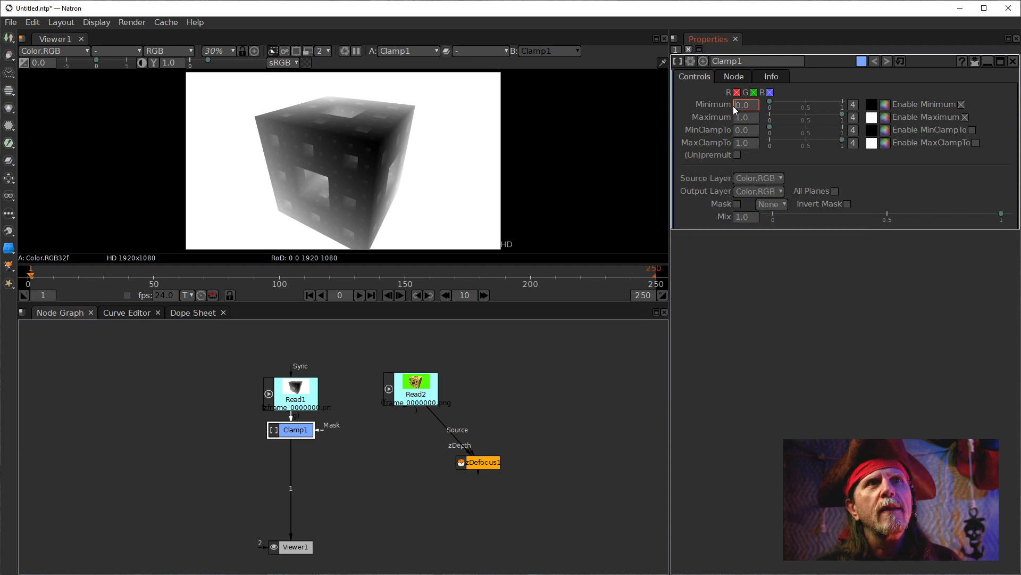
Step: Try different Minimum values on Clamp1 against the depth pass and set it to 0.1
scroll(738, 110, up, 1)
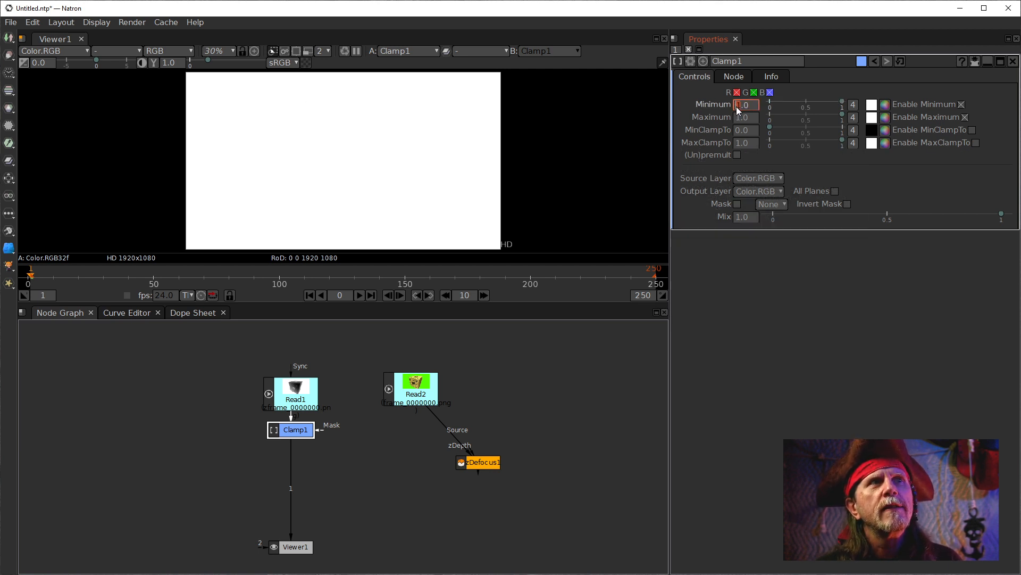
scroll(738, 110, down, 1)
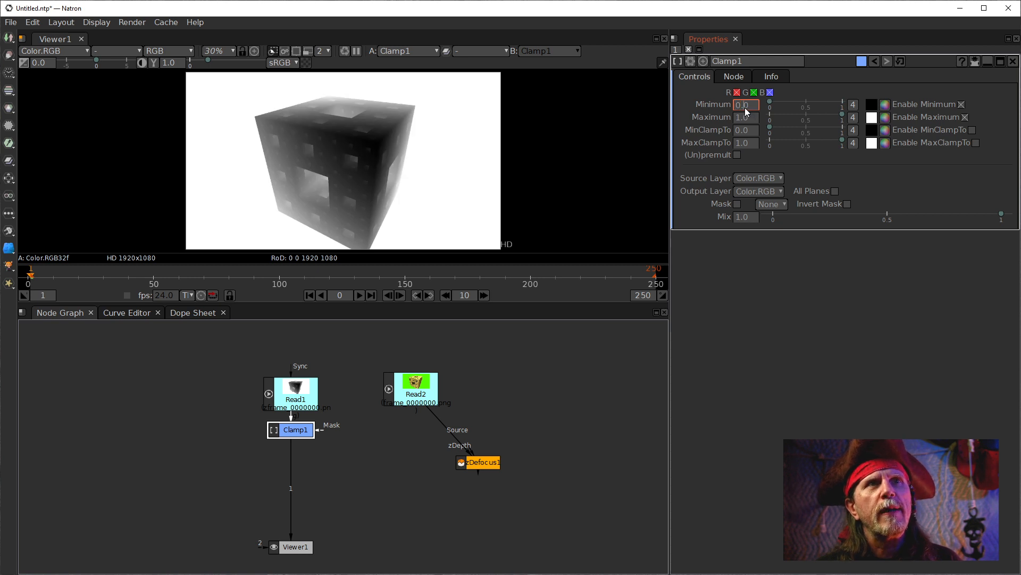
scroll(747, 111, up, 1)
scroll(747, 111, up, 1)
scroll(747, 111, up, 1)
scroll(747, 110, down, 1)
scroll(747, 111, up, 1)
scroll(747, 111, down, 1)
scroll(747, 111, up, 1)
scroll(747, 111, down, 1)
scroll(747, 111, down, 1)
scroll(747, 110, up, 1)
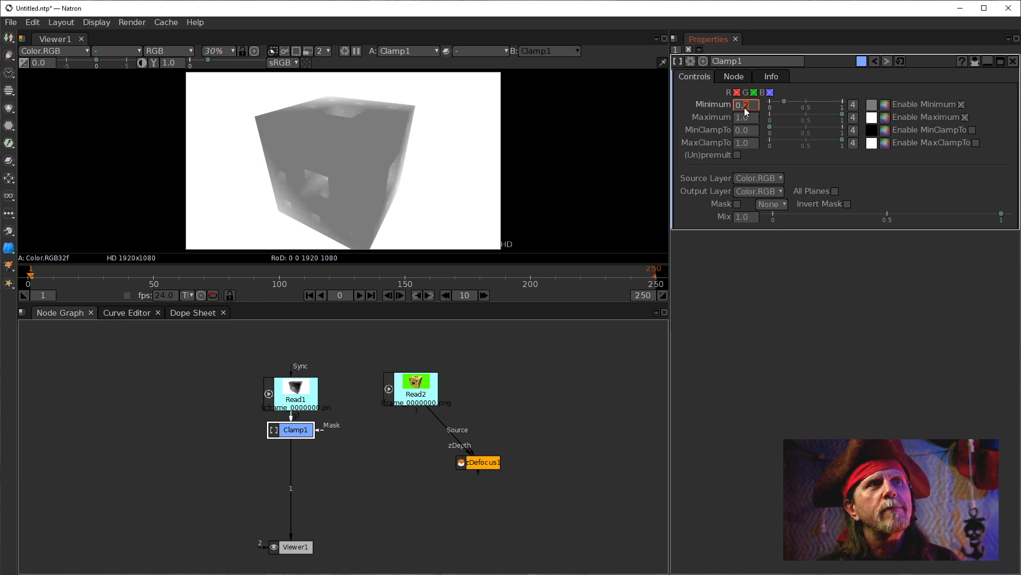
scroll(747, 110, down, 1)
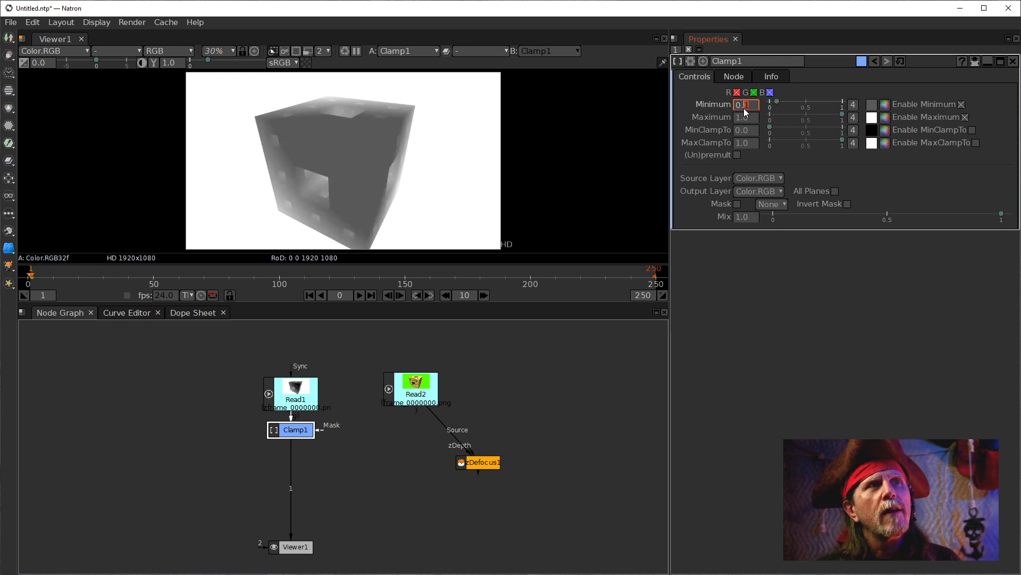
Step: Enable MinClampTo and MaxClampTo on Clamp1 to check the clamped areas, then disable both again
click(973, 130)
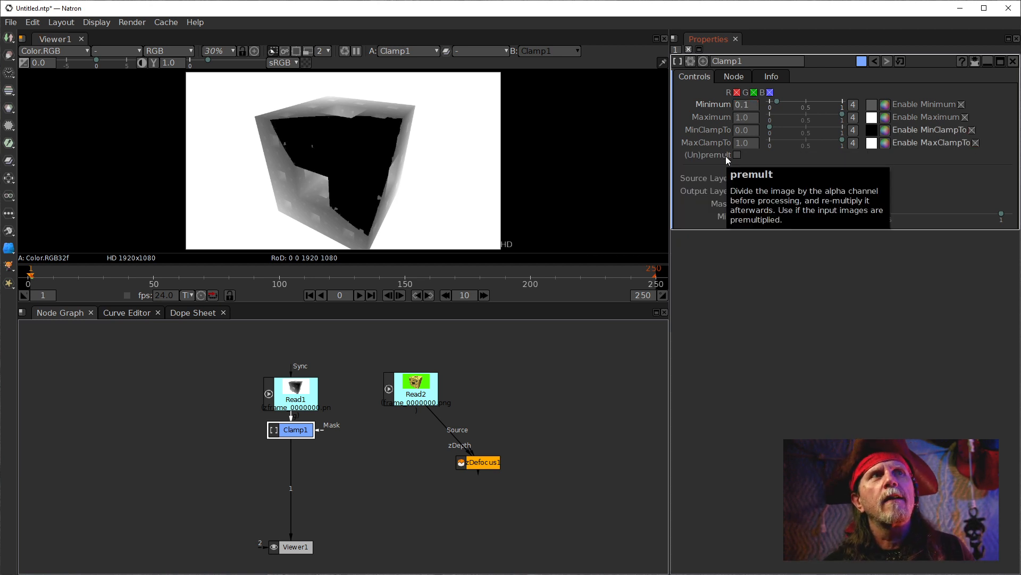
click(975, 142)
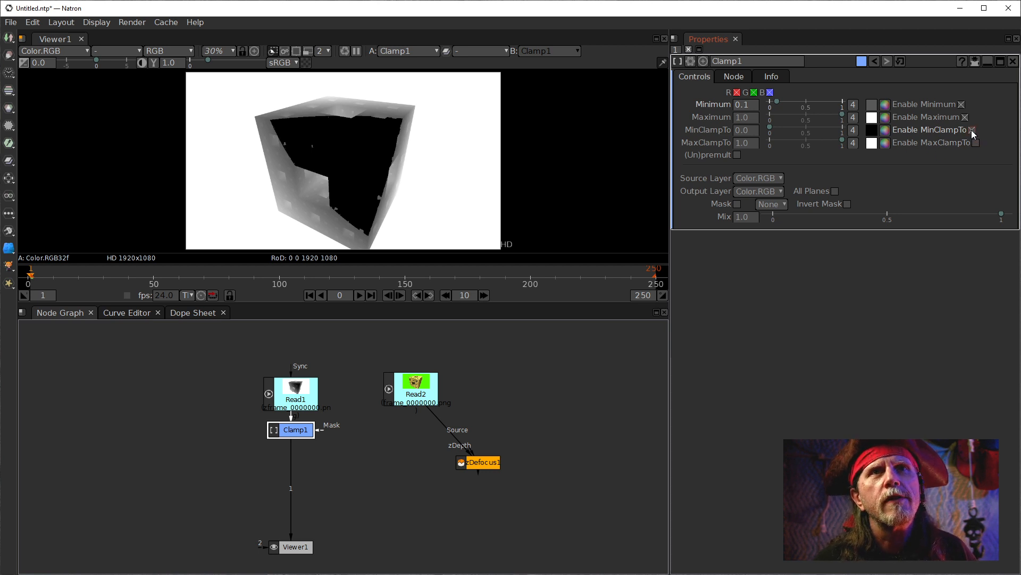
click(972, 130)
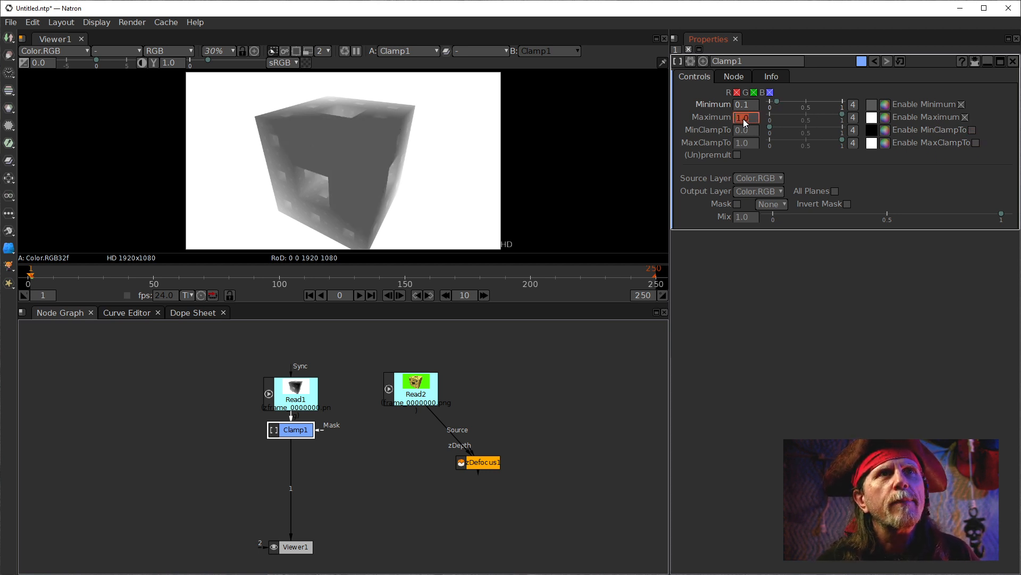
Step: Lower Clamp1's Maximum through its range and set it to 0.2
scroll(745, 119, down, 1)
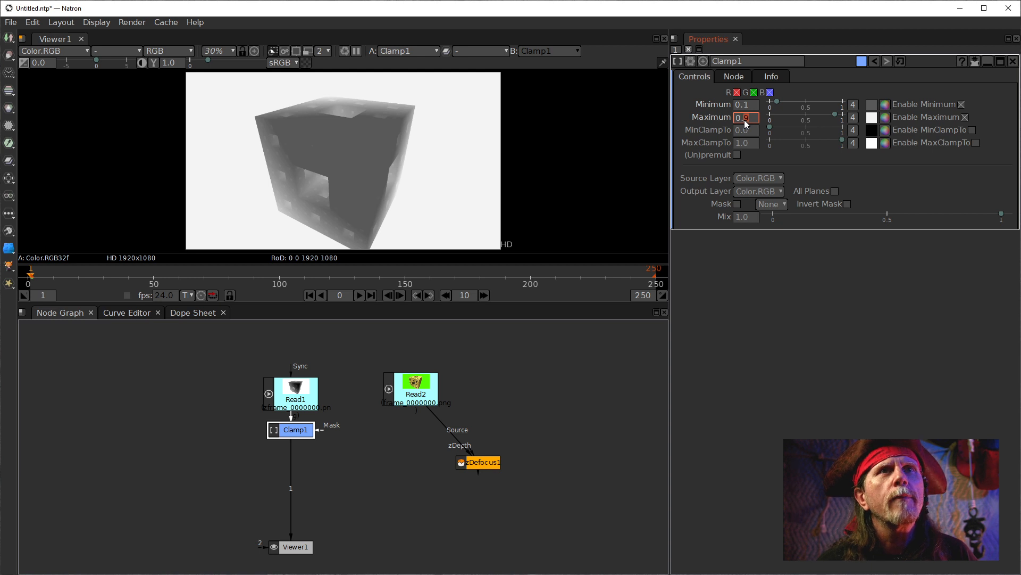
scroll(745, 119, down, 5)
scroll(745, 120, down, 4)
scroll(746, 124, up, 1)
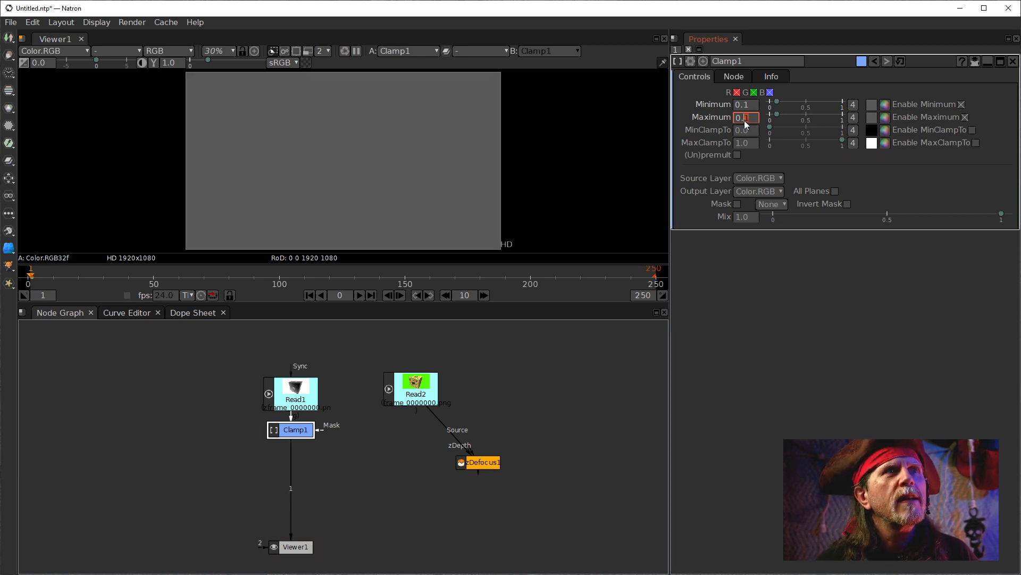
scroll(747, 123, up, 1)
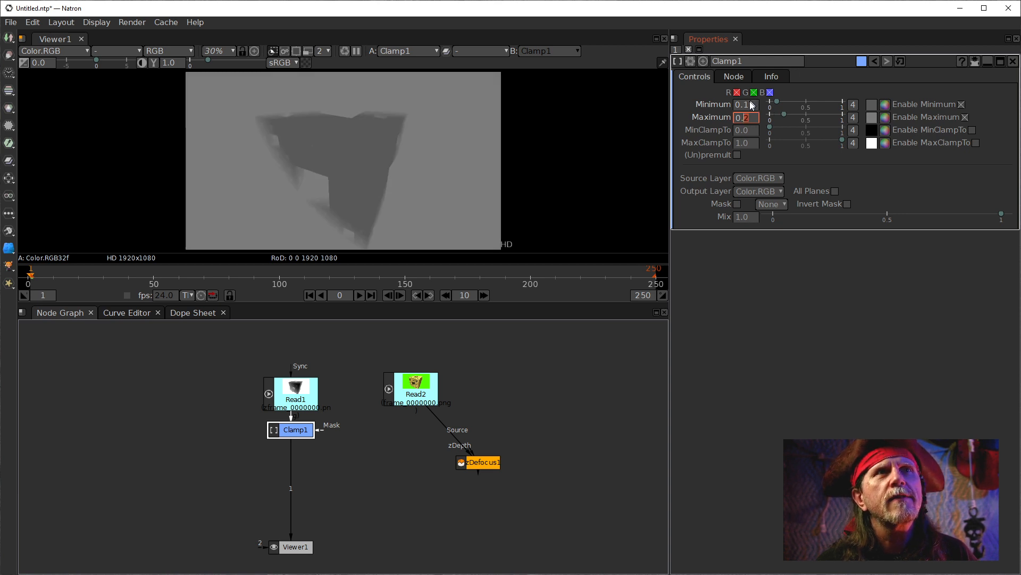
Step: Set Clamp1's Minimum back to 0.0 and its Maximum to 0.1
scroll(747, 111, up, 1)
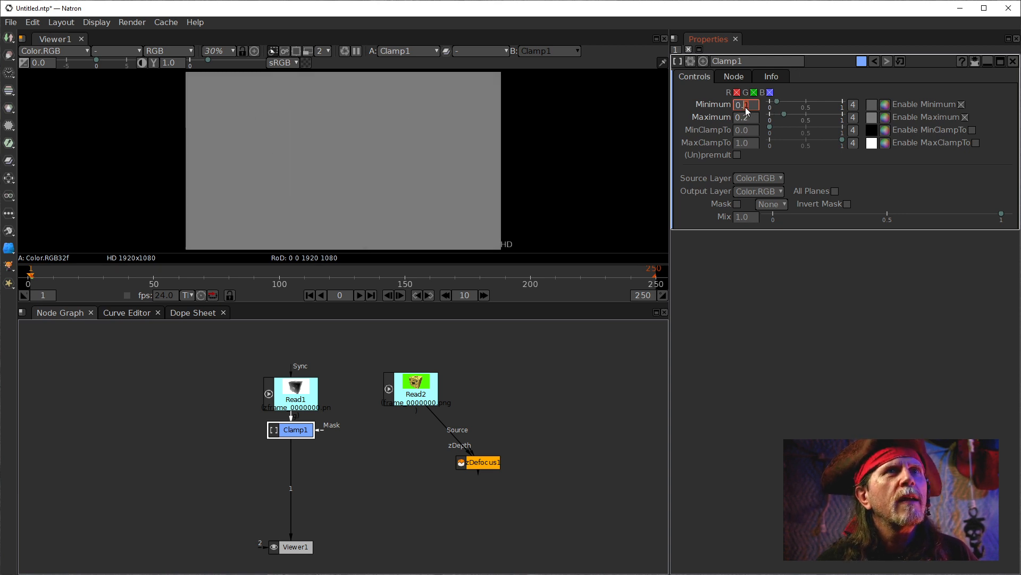
scroll(747, 111, down, 1)
scroll(747, 110, up, 1)
scroll(747, 111, down, 2)
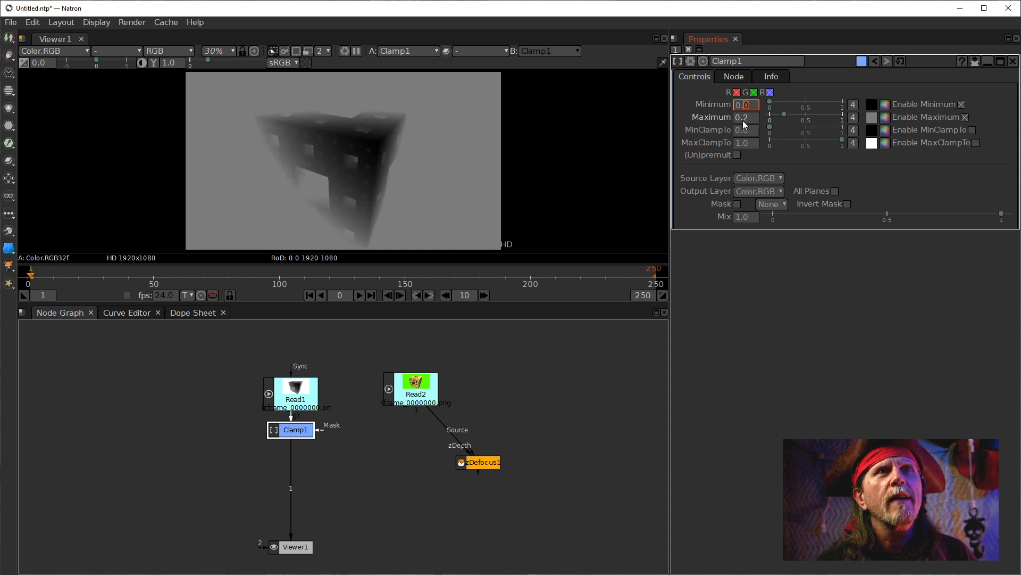
scroll(745, 123, down, 2)
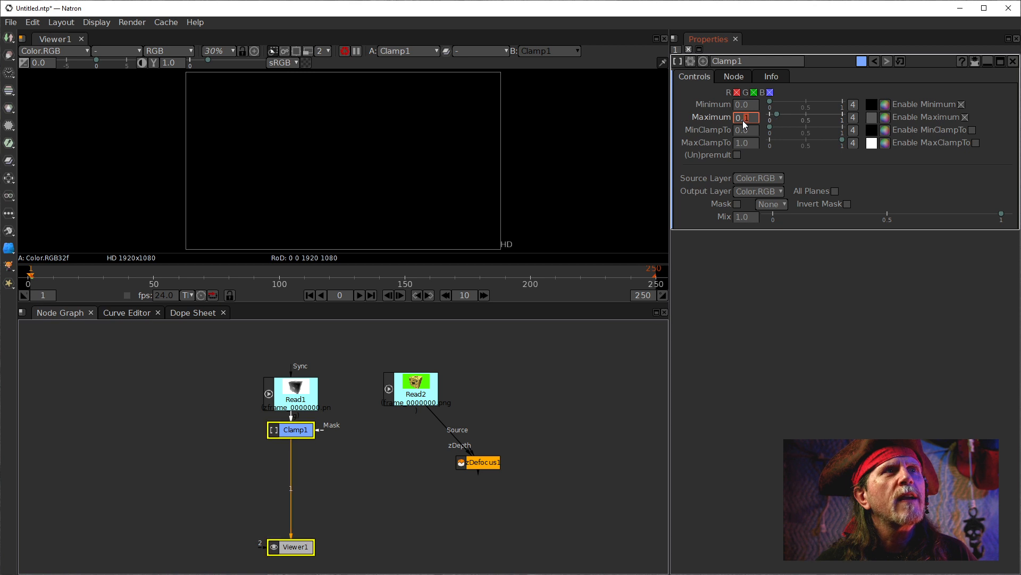
scroll(745, 124, up, 1)
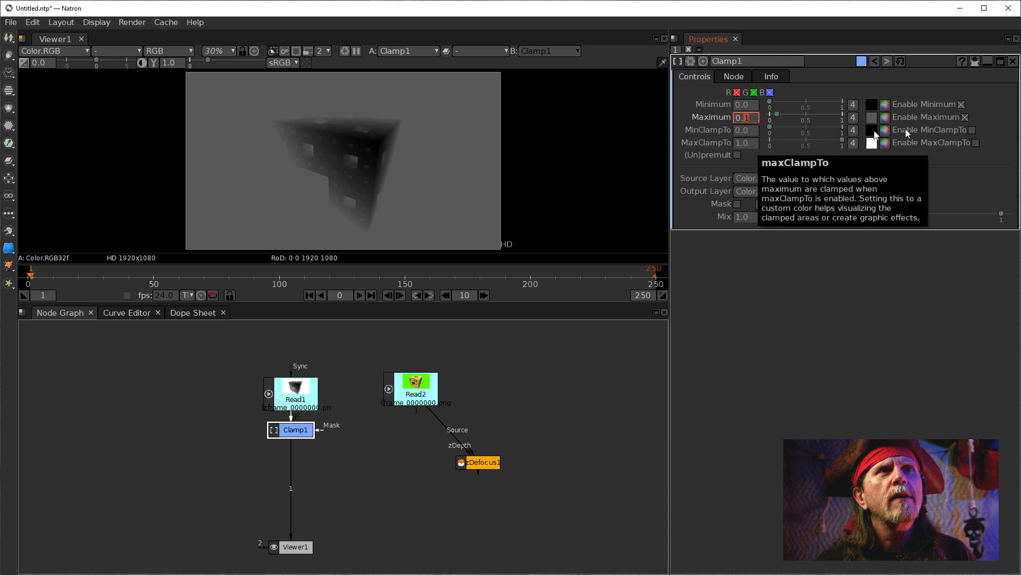
Step: Toggle MaxClampTo on Clamp1 repeatedly to compare the clamped areas, leaving it disabled
click(975, 143)
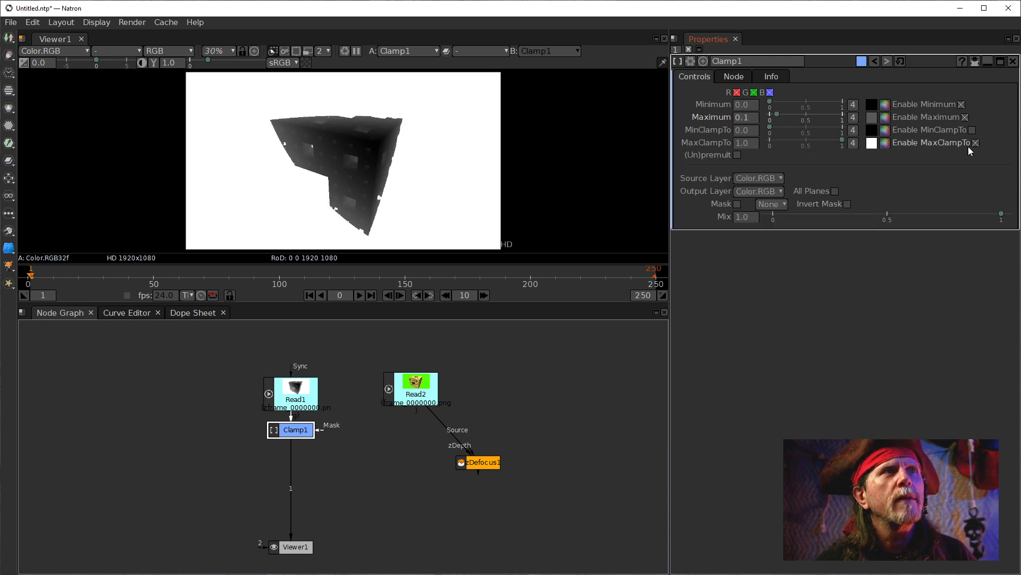
click(976, 143)
click(976, 144)
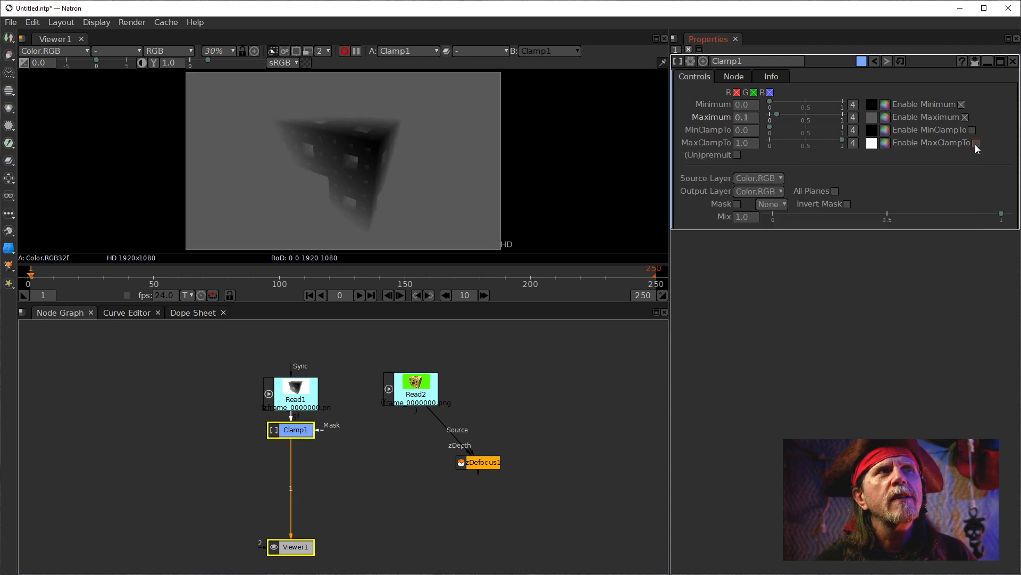
click(977, 143)
click(976, 144)
click(976, 144)
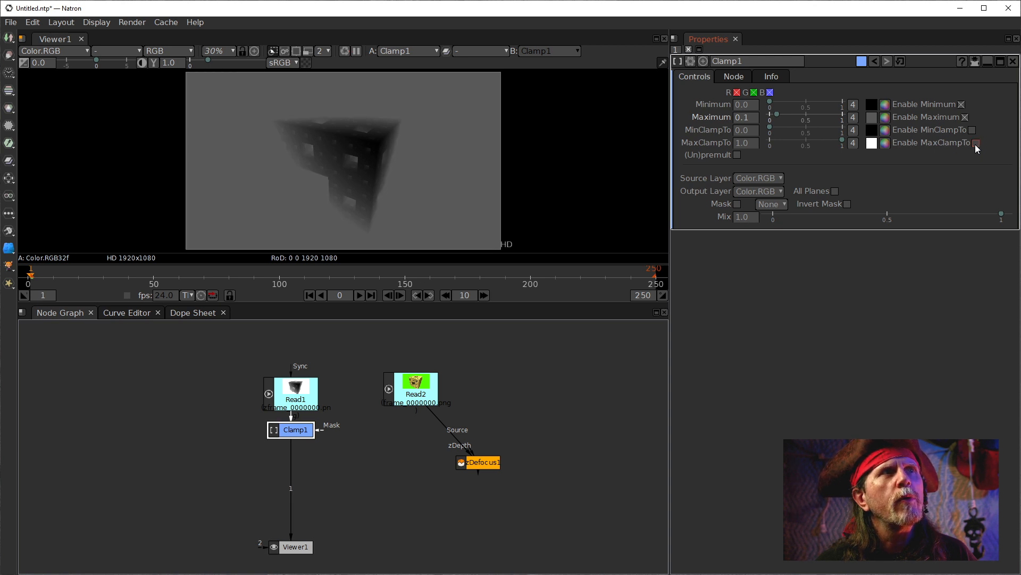
click(976, 144)
click(976, 144)
click(977, 143)
click(977, 144)
click(976, 144)
click(977, 144)
click(976, 143)
click(976, 144)
click(976, 144)
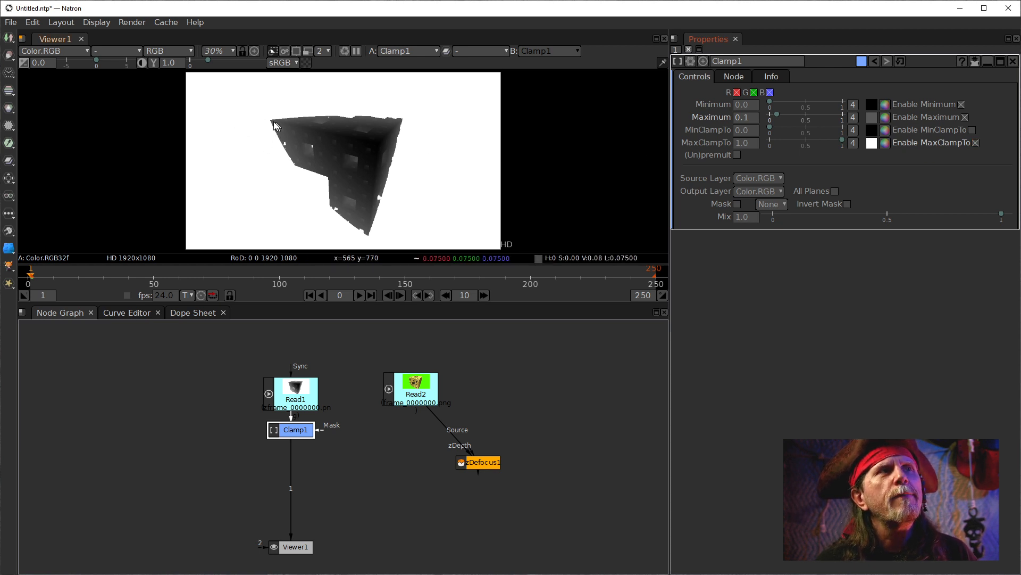
click(976, 143)
Step: Insert a Grade node after Clamp1 and normalize the clamped depth pass with it
click(296, 432)
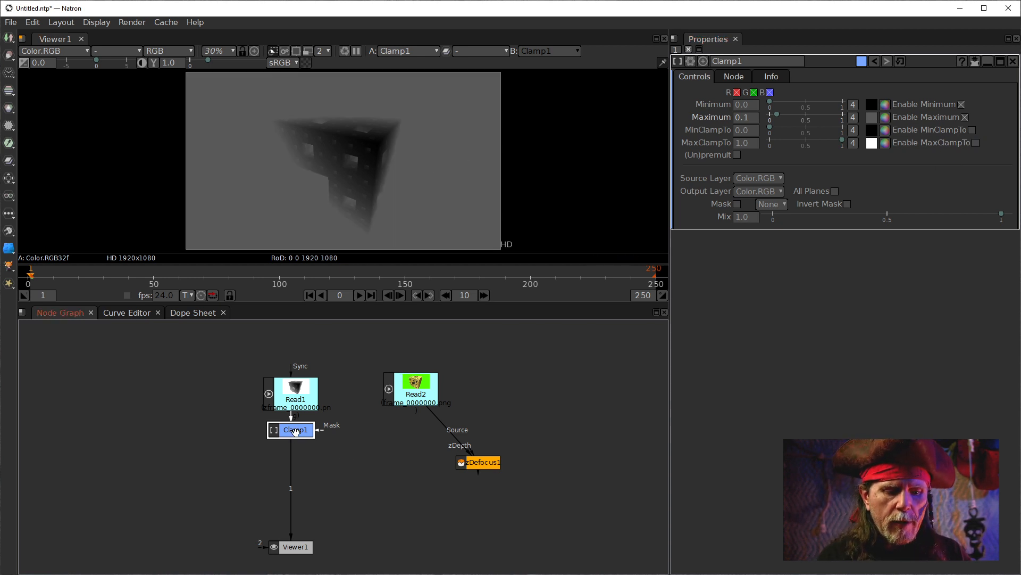
key(g)
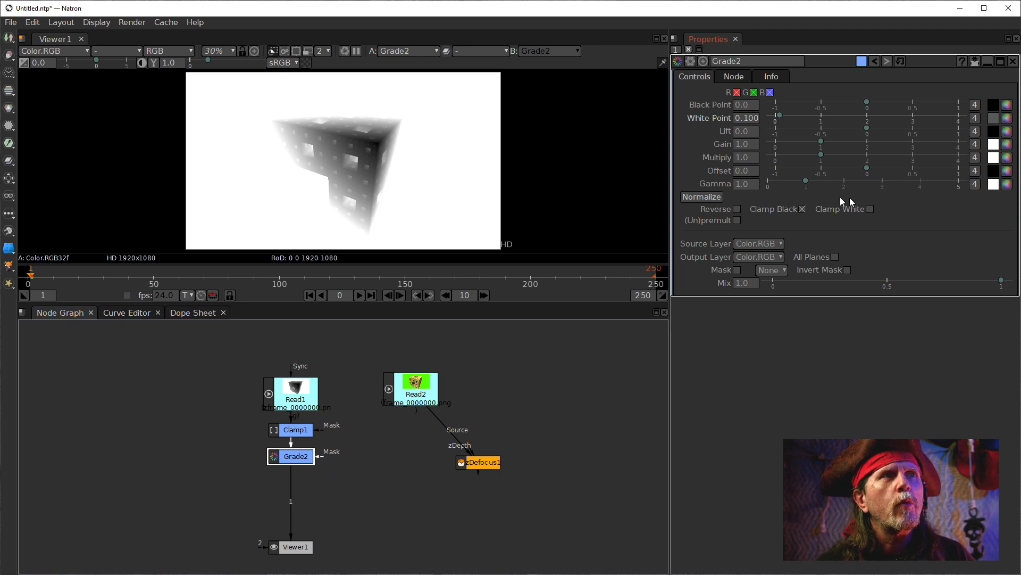
Step: Show Clamp1 in Viewer1 and lower its Maximum to about 0.02
click(302, 436)
key(1)
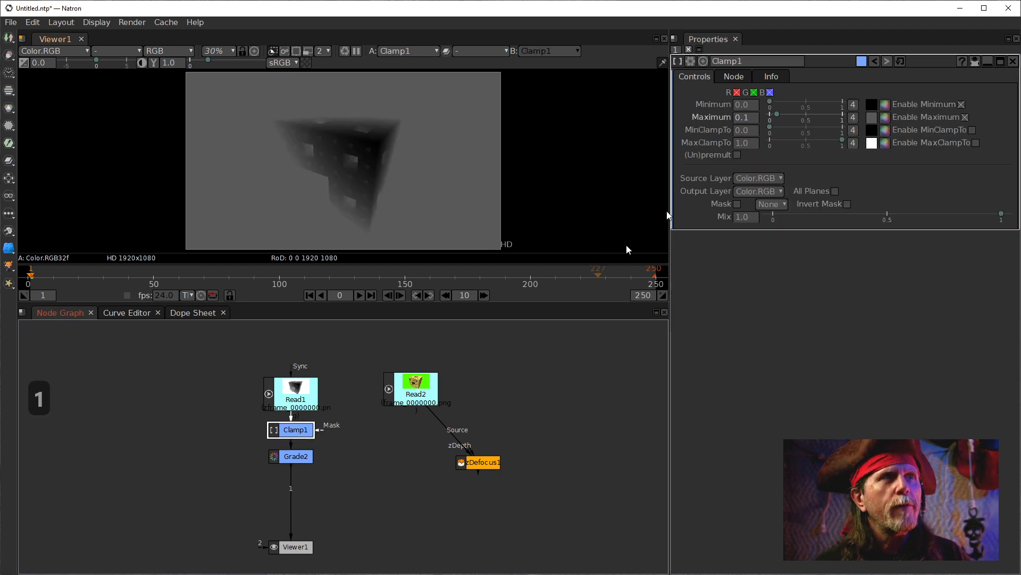
click(748, 118)
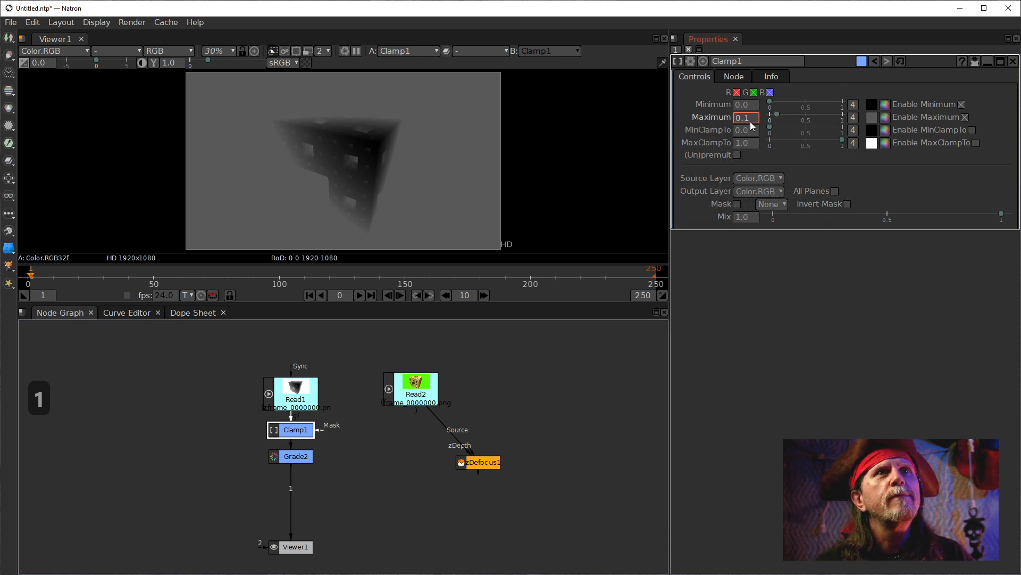
scroll(752, 126, down, 1)
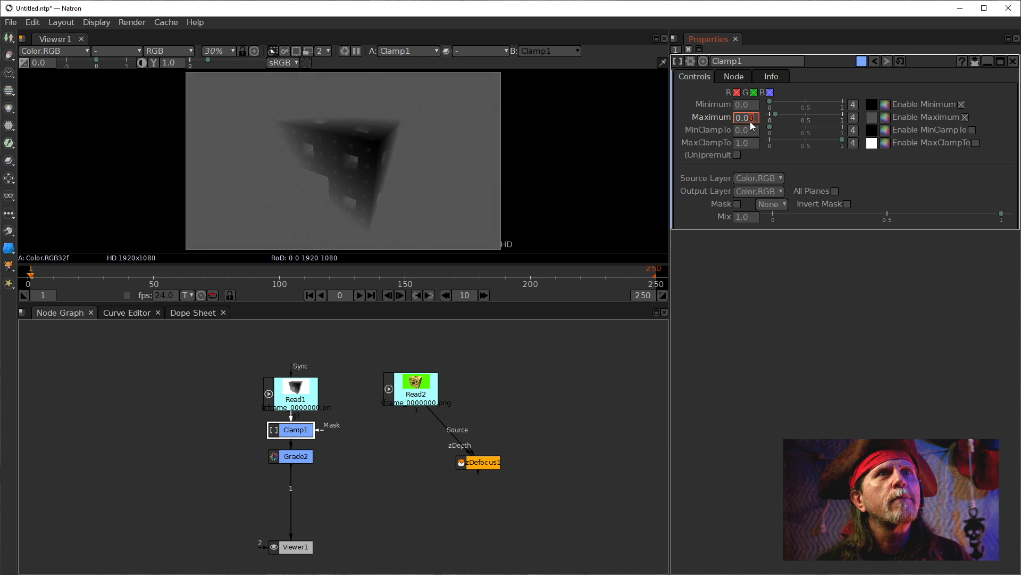
scroll(752, 126, down, 3)
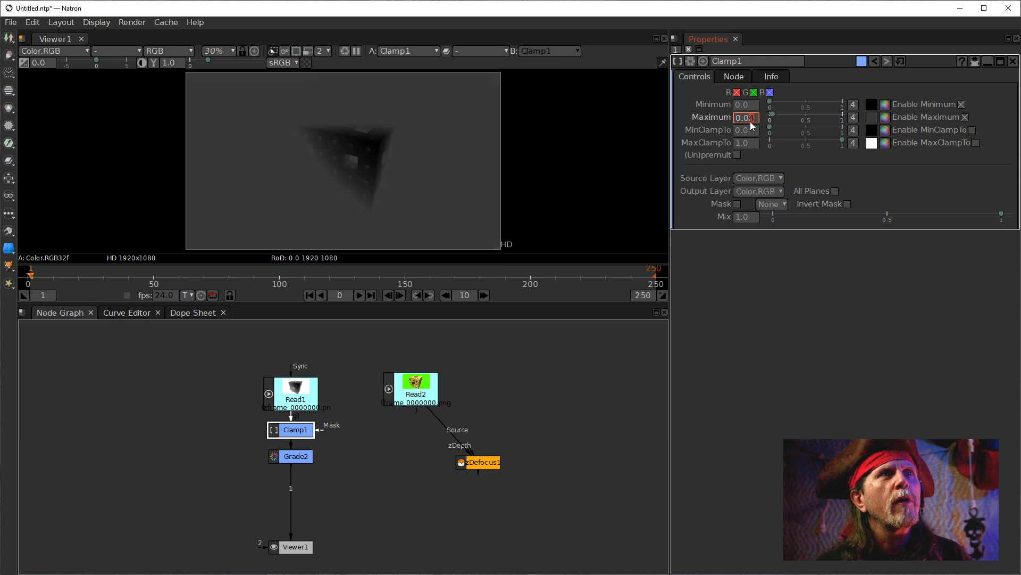
scroll(753, 125, down, 1)
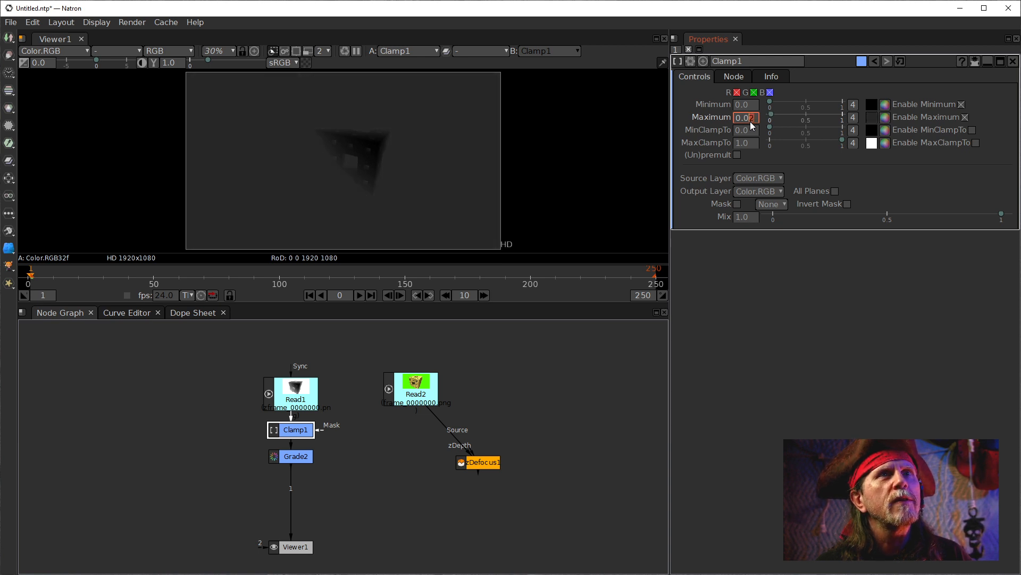
Step: Show Grade2 in Viewer1 and normalize it again for the reduced clamp range
click(307, 459)
key(1)
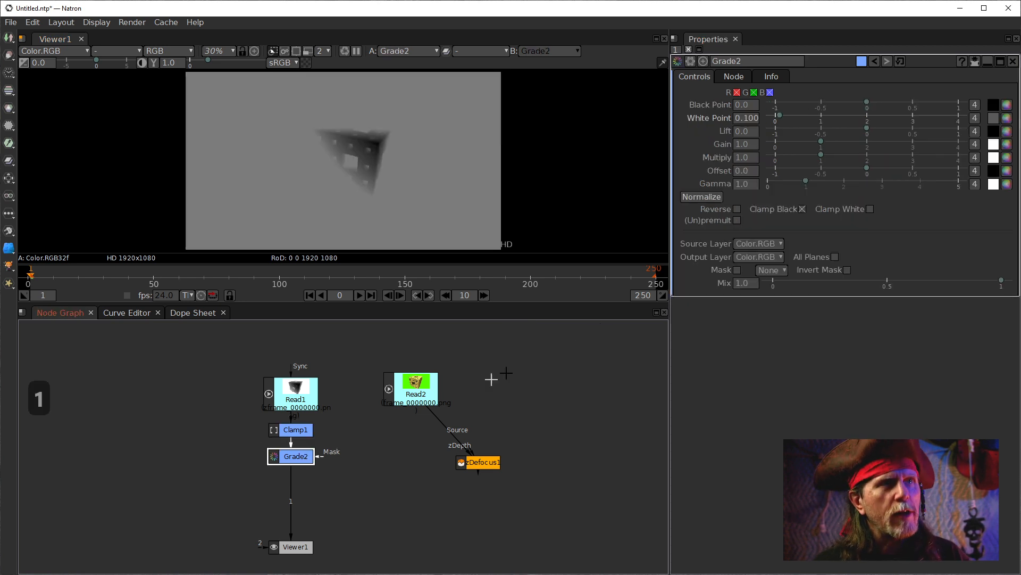
click(706, 198)
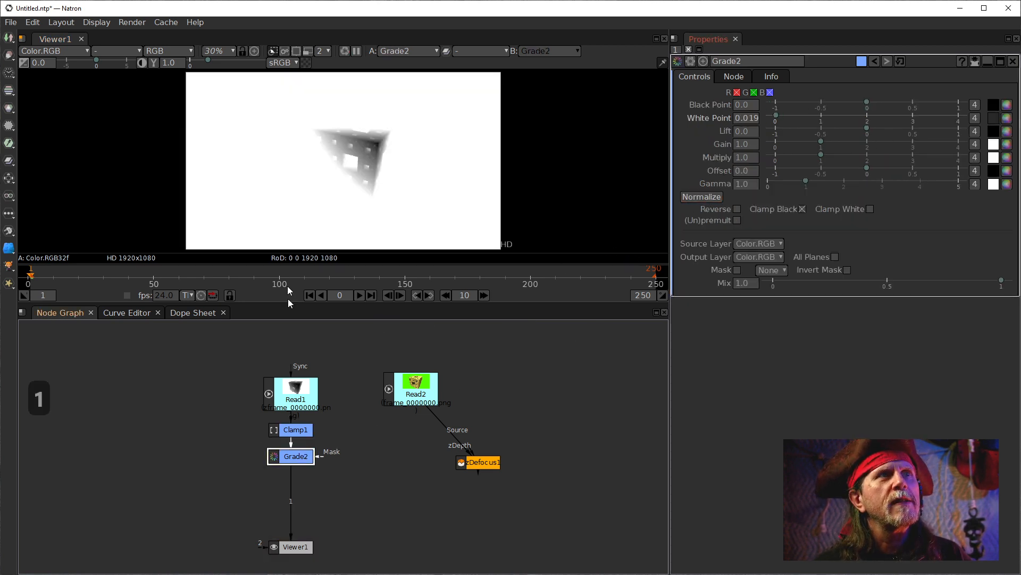
Step: Move zDefocus1 lower below Read2 and add an unconnected Merge node between Grade2 and zDefocus1
drag(481, 462, 446, 514)
click(298, 459)
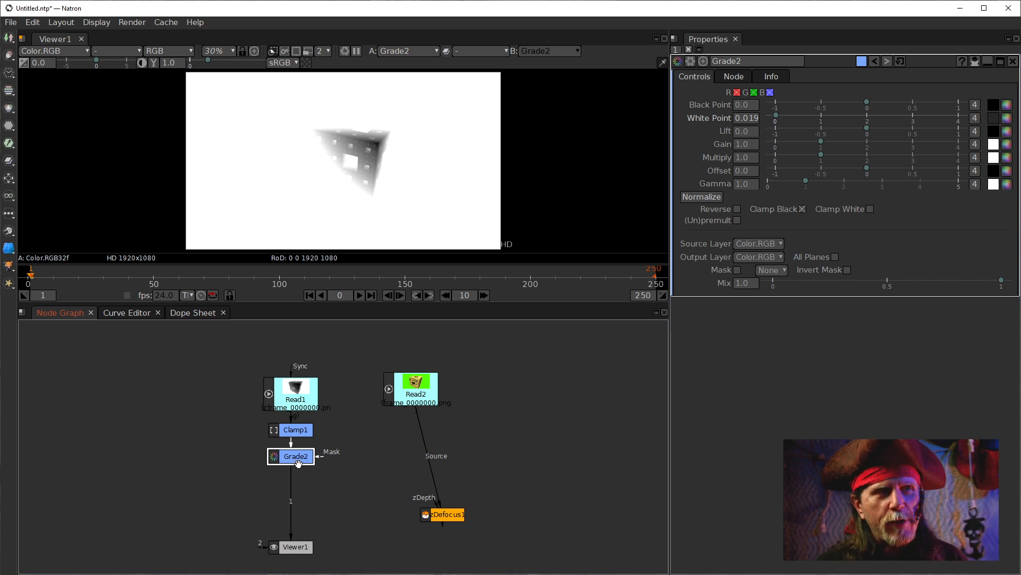
click(330, 491)
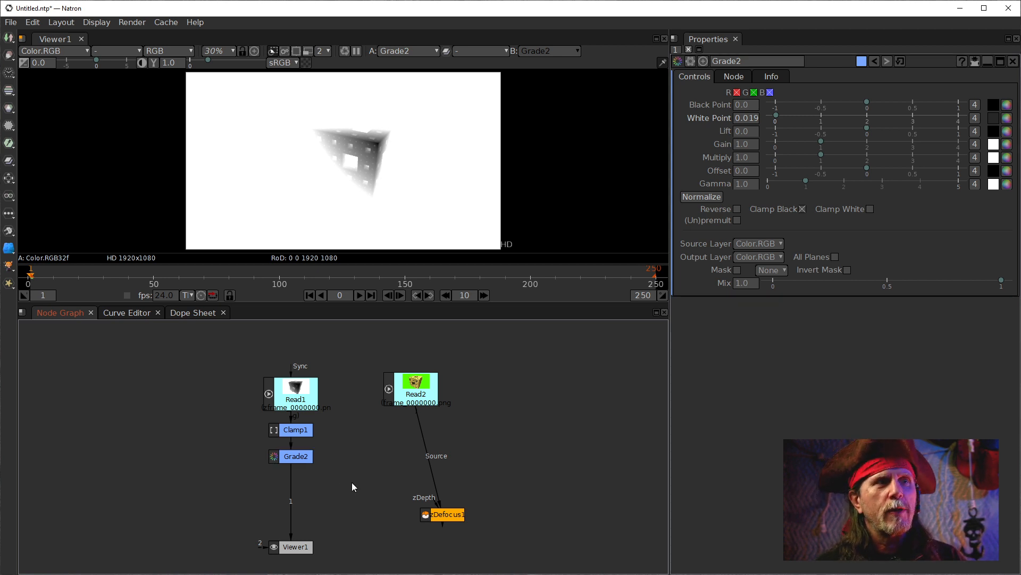
key(m)
click(386, 429)
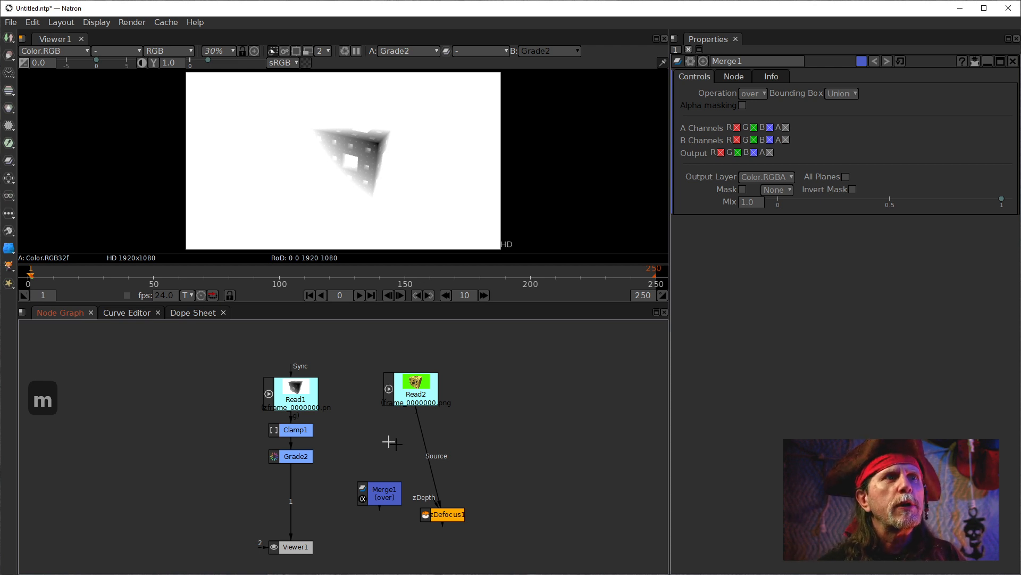
Step: Move zDefocus1 and Read2 farther away from the new Merge node to make room
drag(446, 513, 474, 524)
drag(407, 394, 444, 375)
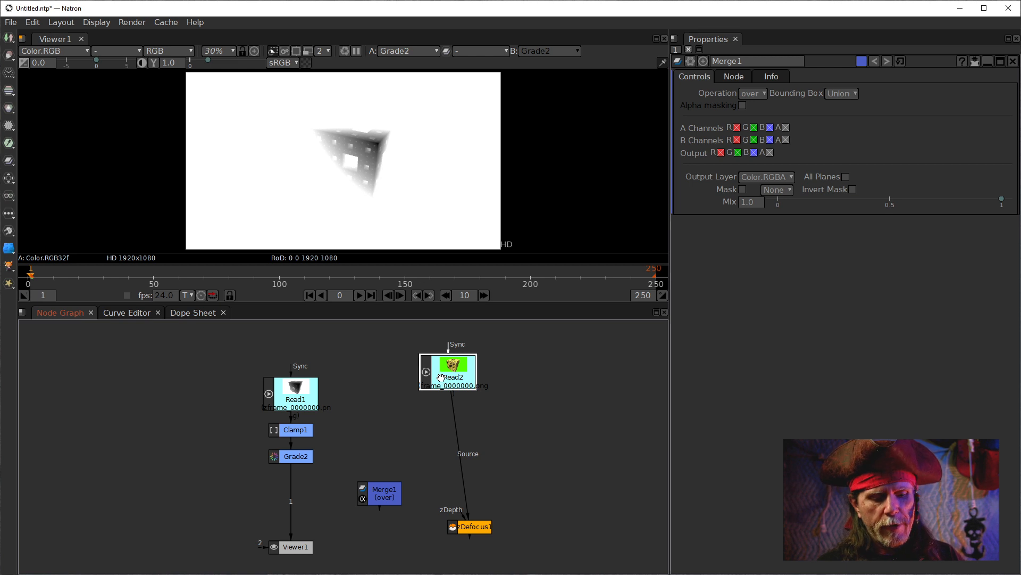
Step: Show Read2 in Viewer1 and insert a Blur node directly after it
key(1)
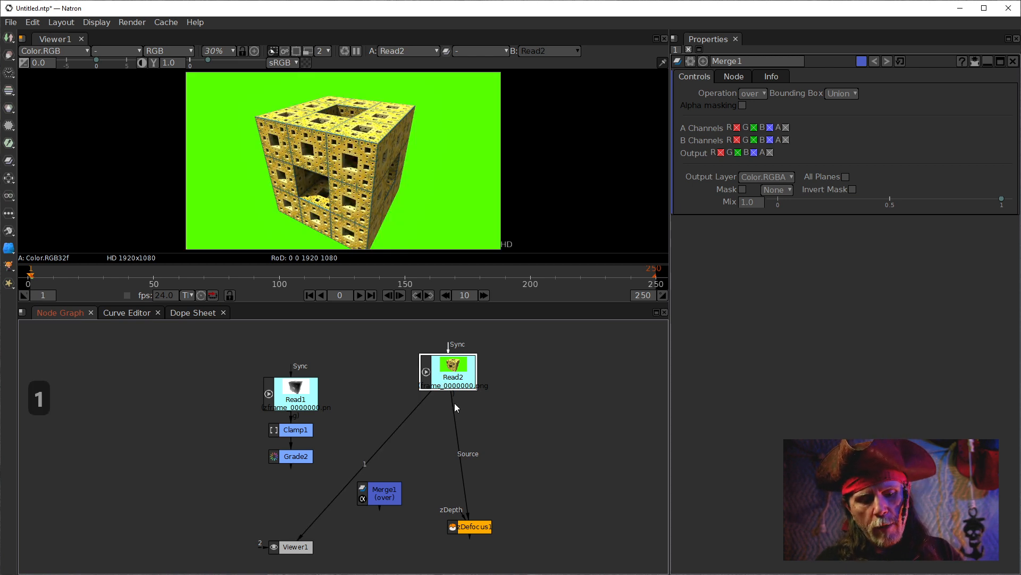
key(Tab)
text(blu)
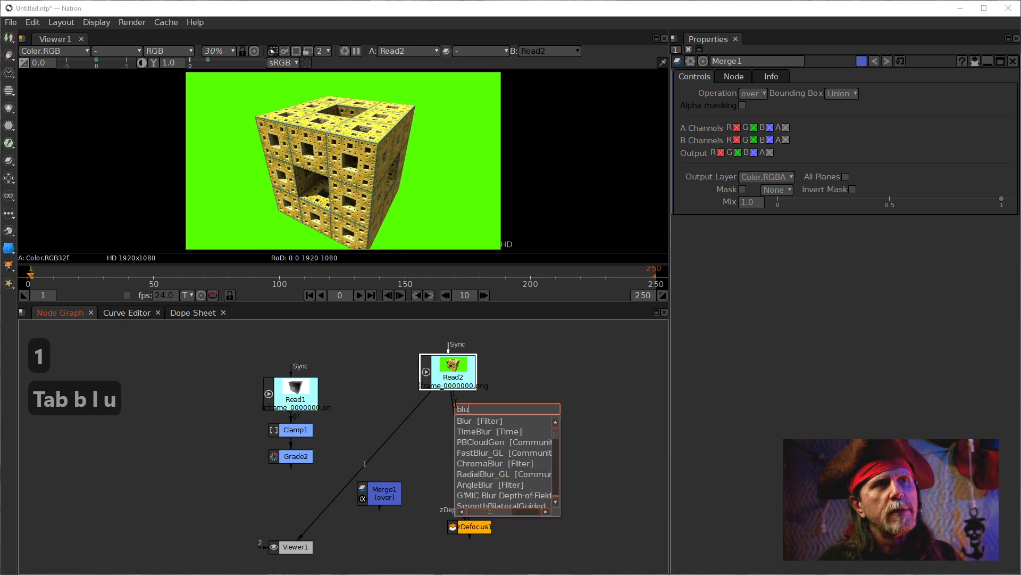
key(Down)
key(Return)
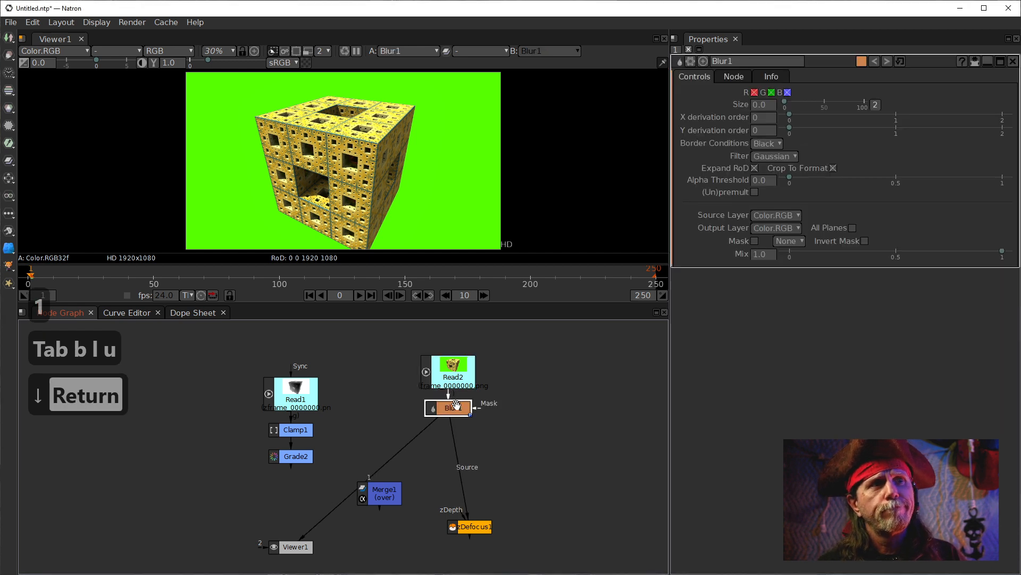
drag(455, 408, 455, 407)
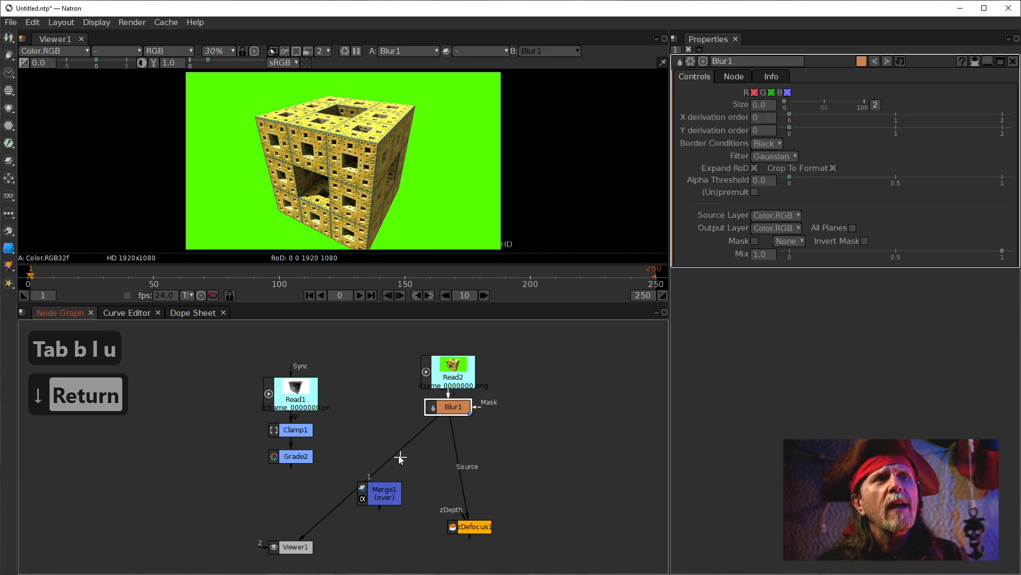
Step: Set Blur1's Size to 20
click(764, 105)
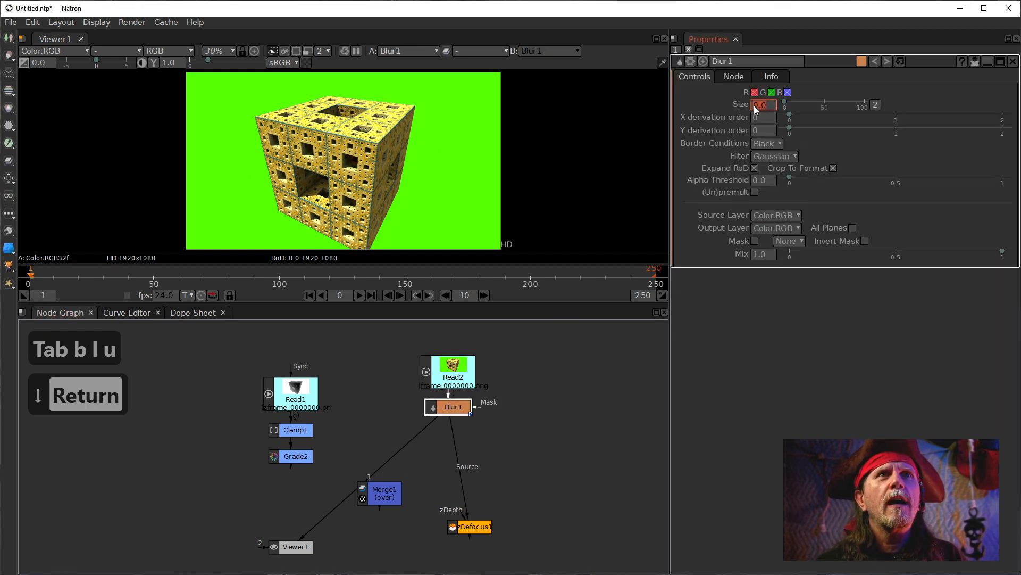
scroll(753, 105, up, 3)
scroll(753, 105, up, 14)
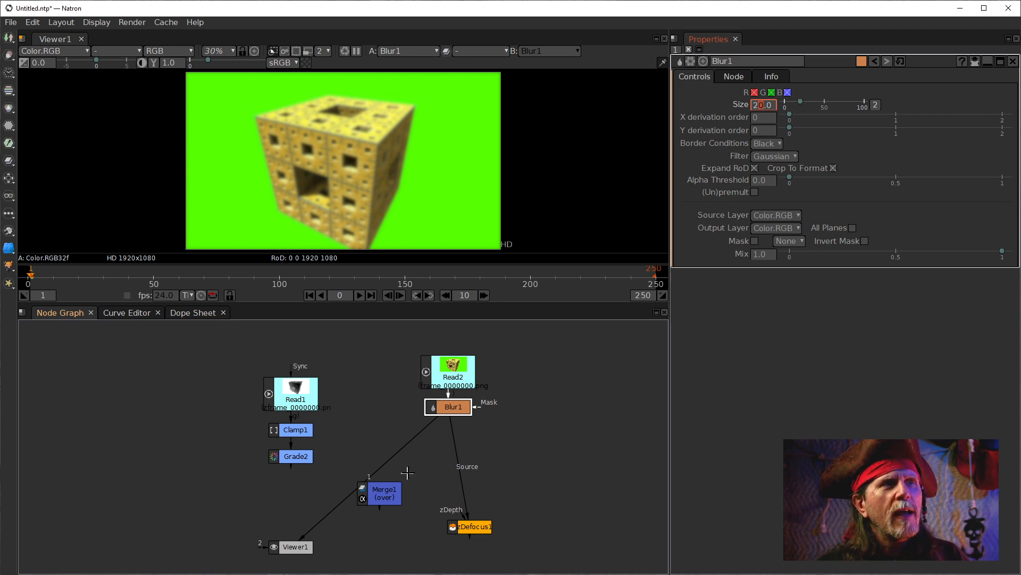
Step: Move Blur1 beside Read2, connect Merge1's B input to Read2 and A input to Blur1, and show Merge1 in Viewer1
click(377, 489)
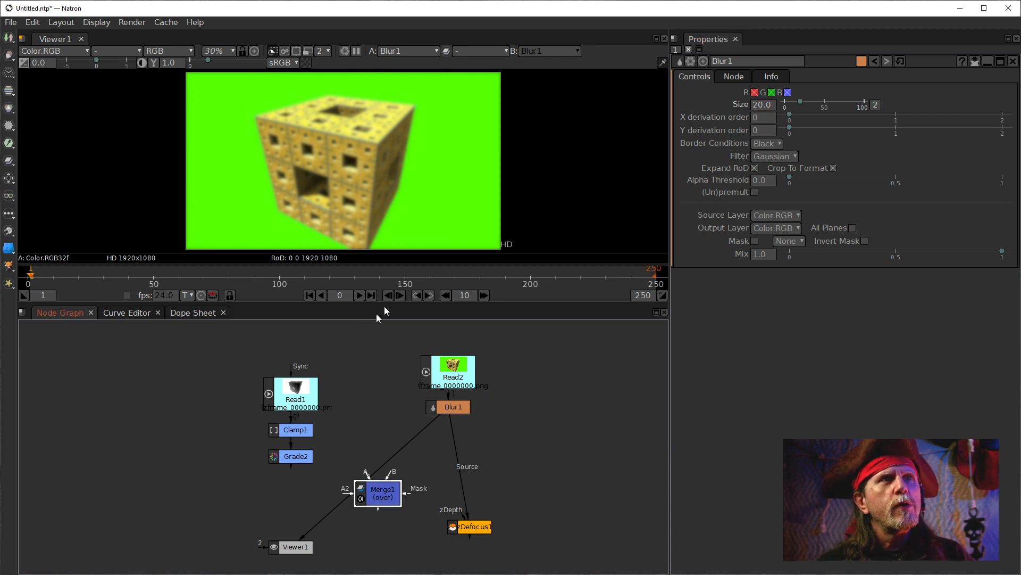
drag(451, 407, 505, 391)
drag(390, 485, 444, 379)
drag(521, 407, 512, 393)
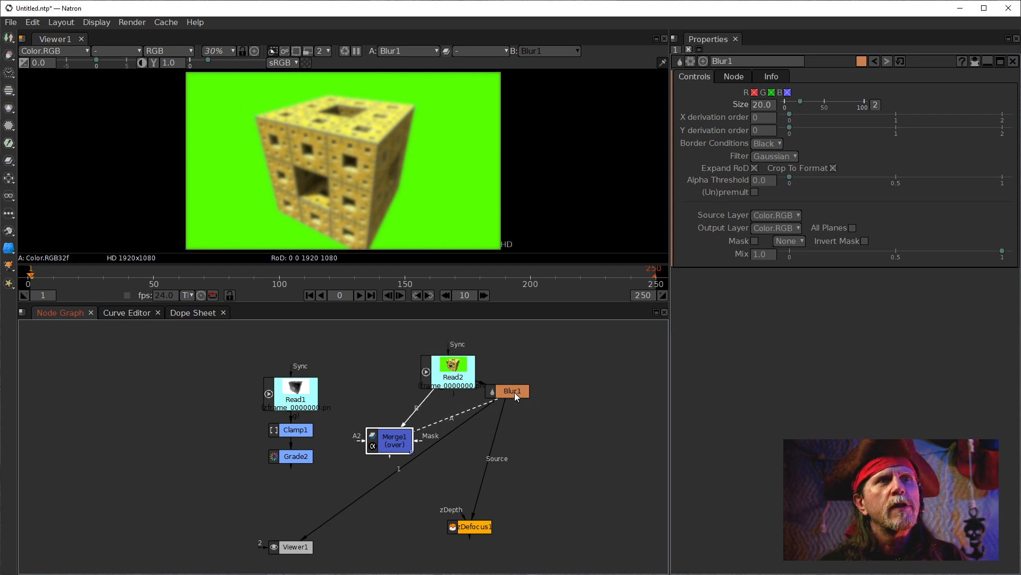
mouse_move(432, 419)
mouse_down()
mouse_move(514, 385)
mouse_move(429, 428)
mouse_up()
drag(381, 424, 443, 368)
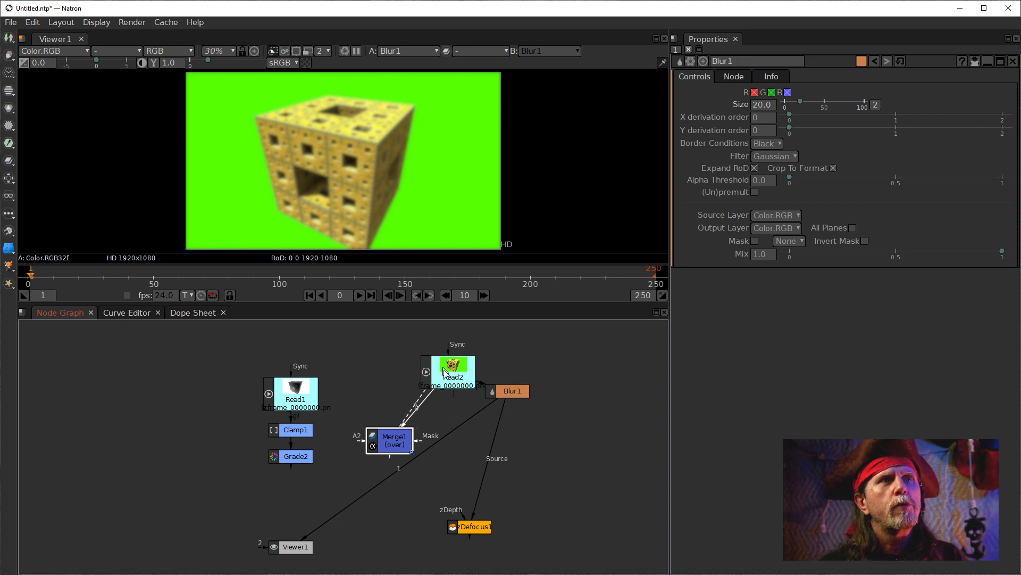
drag(457, 406, 512, 388)
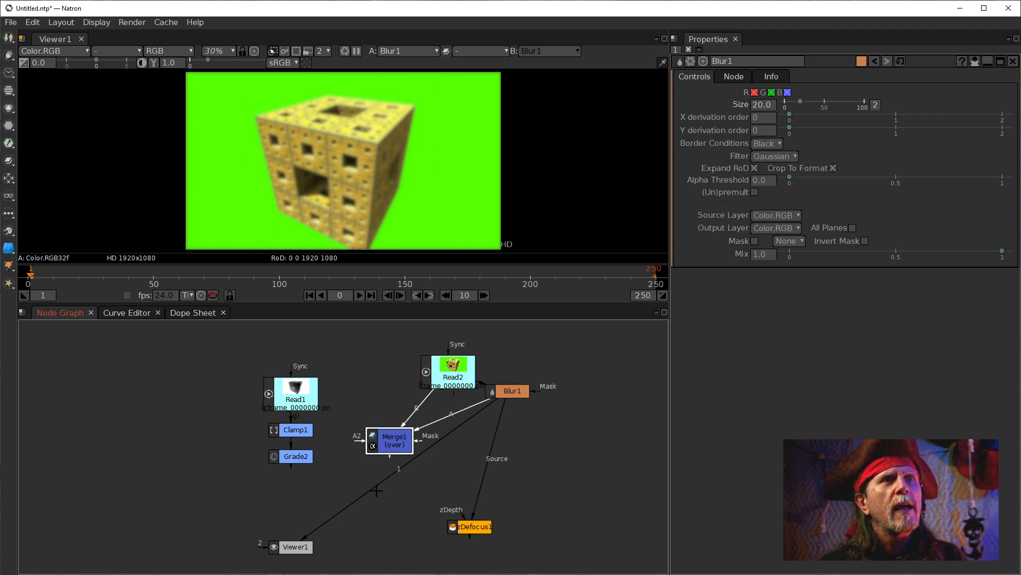
drag(377, 494, 385, 447)
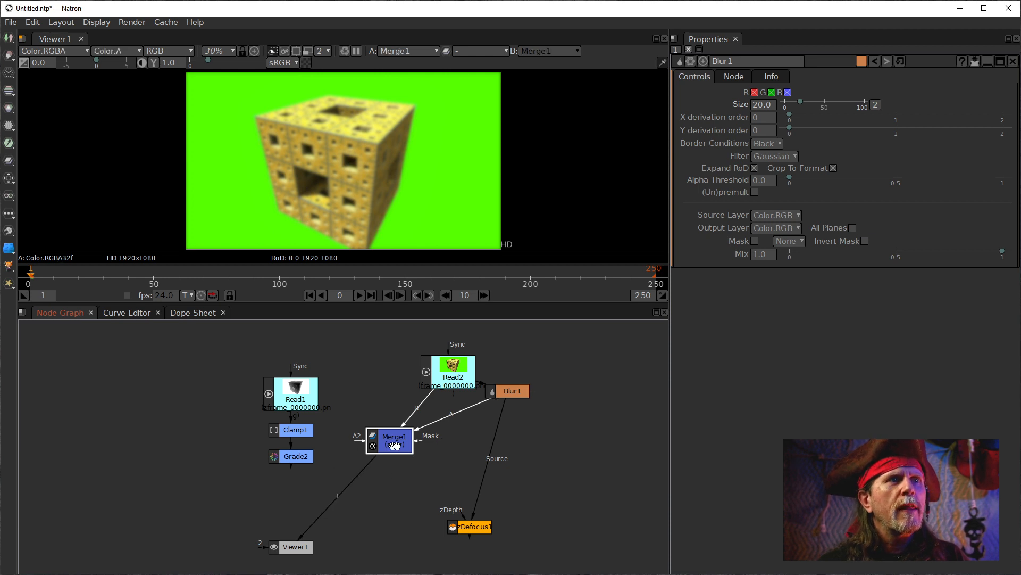
Step: Move Read1, Clamp1 and Grade2 up and away from Merge1, keeping them stacked in one column
click(293, 451)
drag(294, 393, 269, 382)
drag(295, 431, 275, 420)
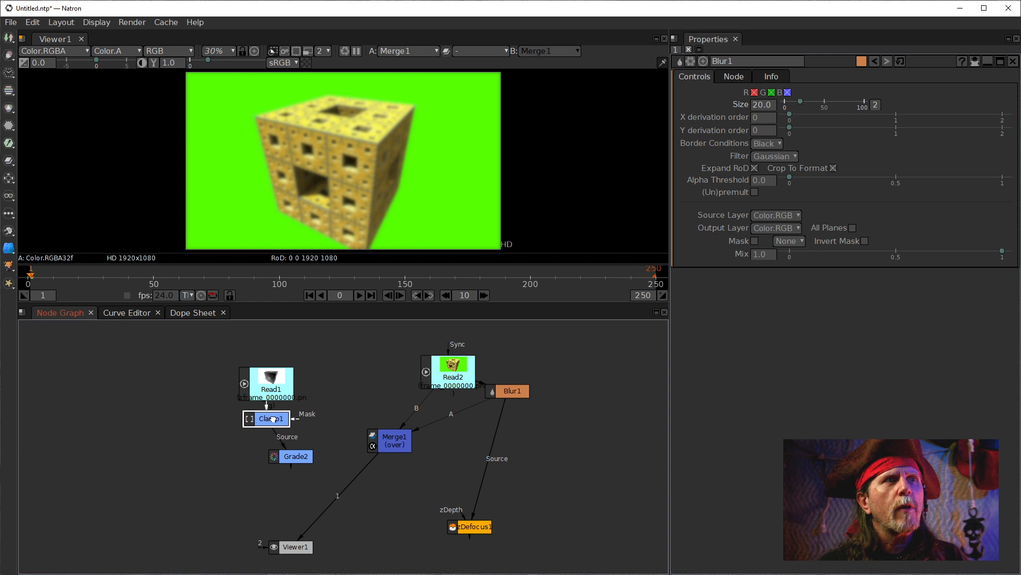
drag(292, 456, 266, 448)
drag(266, 396, 265, 383)
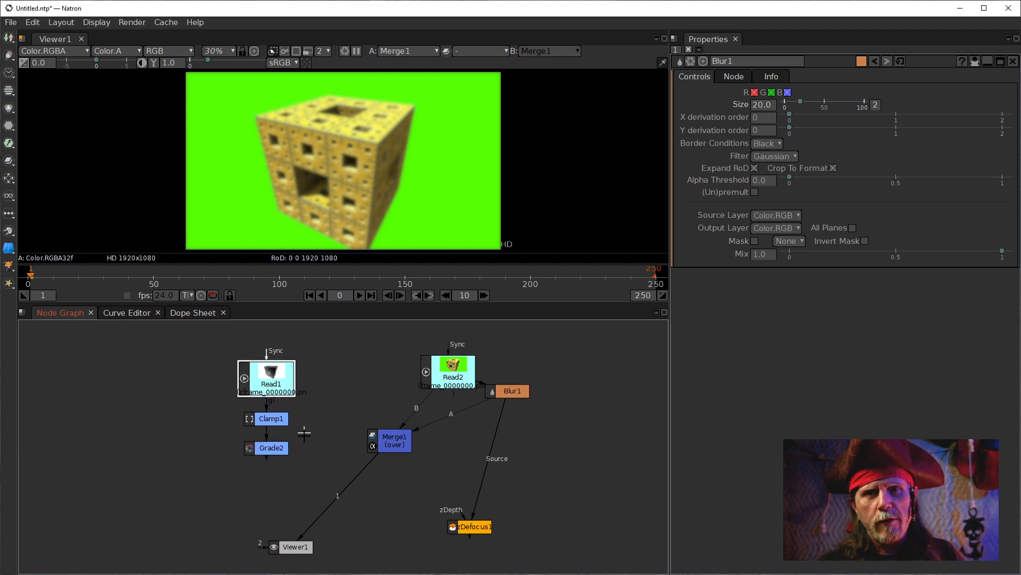
Step: Show Grade2 in Viewer1 and check its alpha channel
click(273, 448)
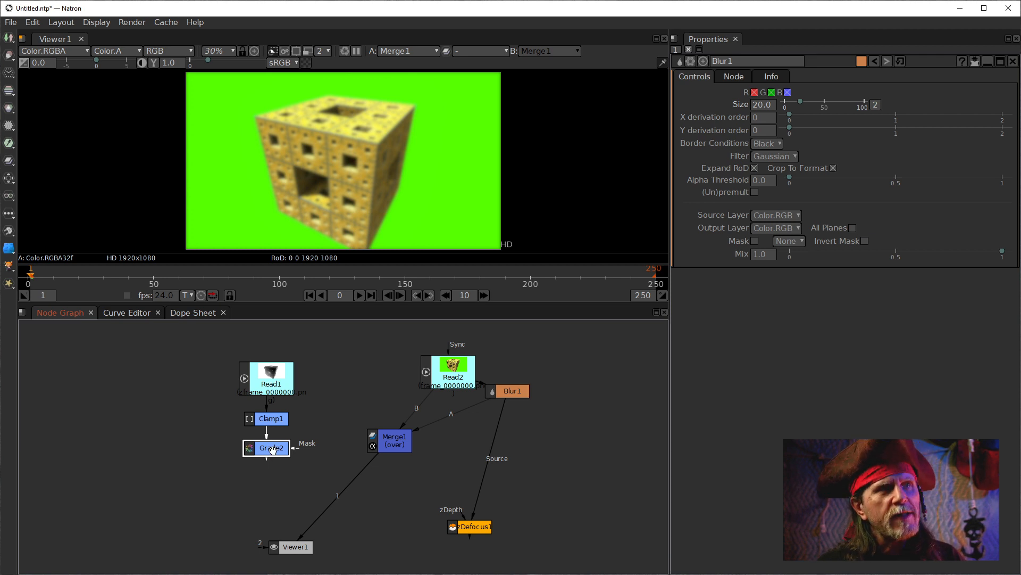
key(1)
key(a)
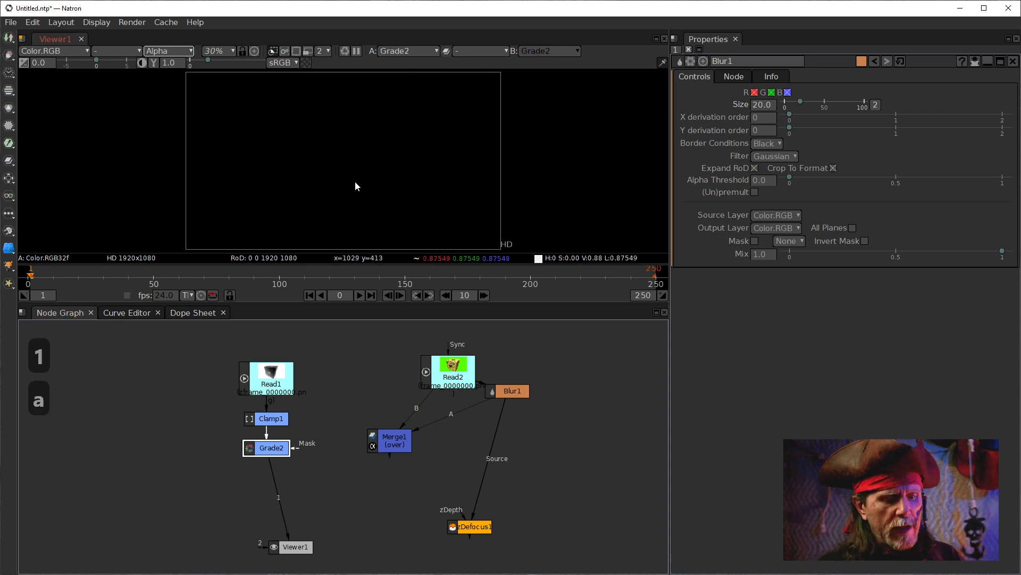
key(a)
key(a)
key(a)
key(a)
key(a)
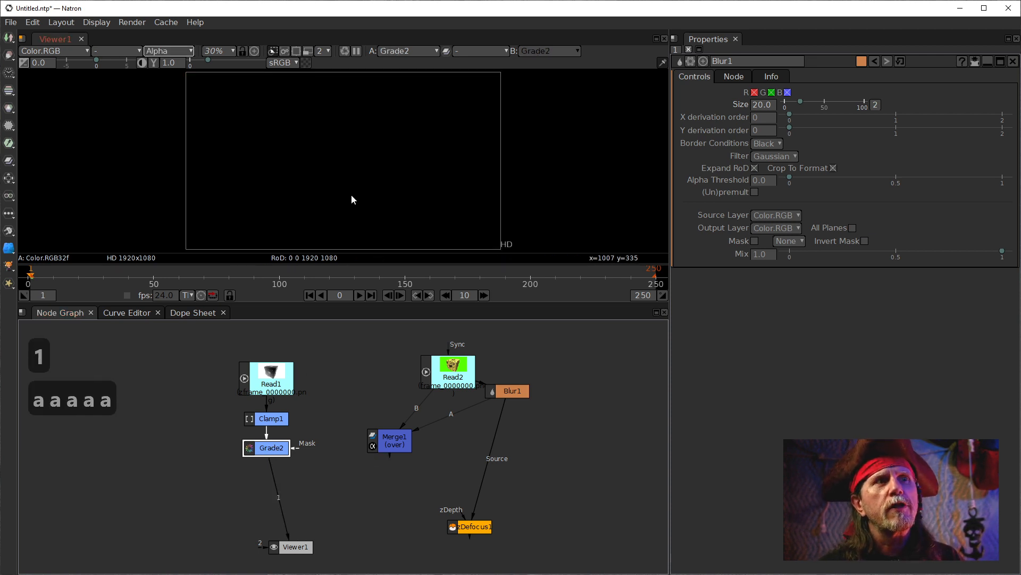
Step: Add a Shuffle node after Grade2 and set its A output channel to B.Color.R
click(253, 449)
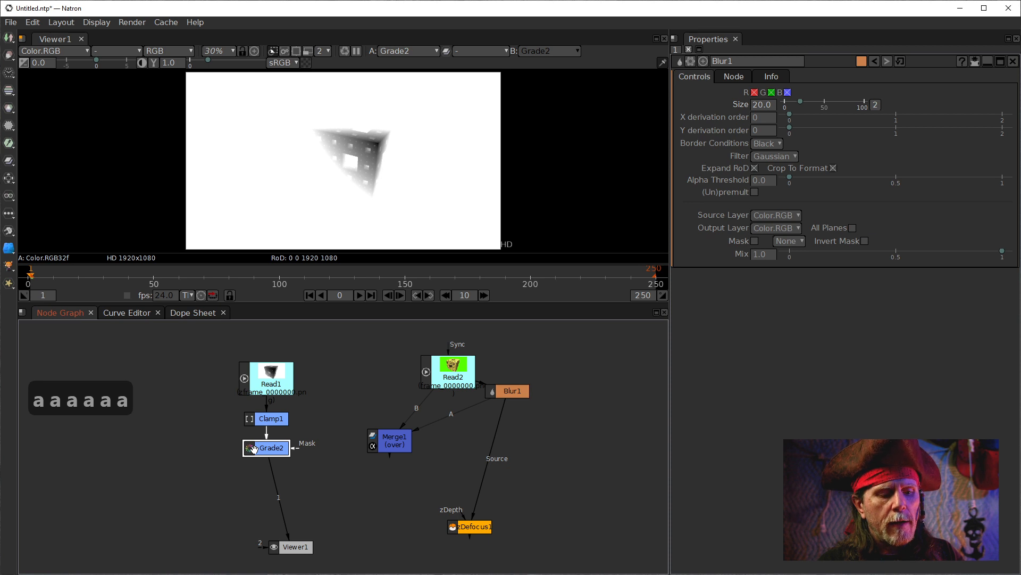
key(Tab)
text(shu)
key(Down)
key(Return)
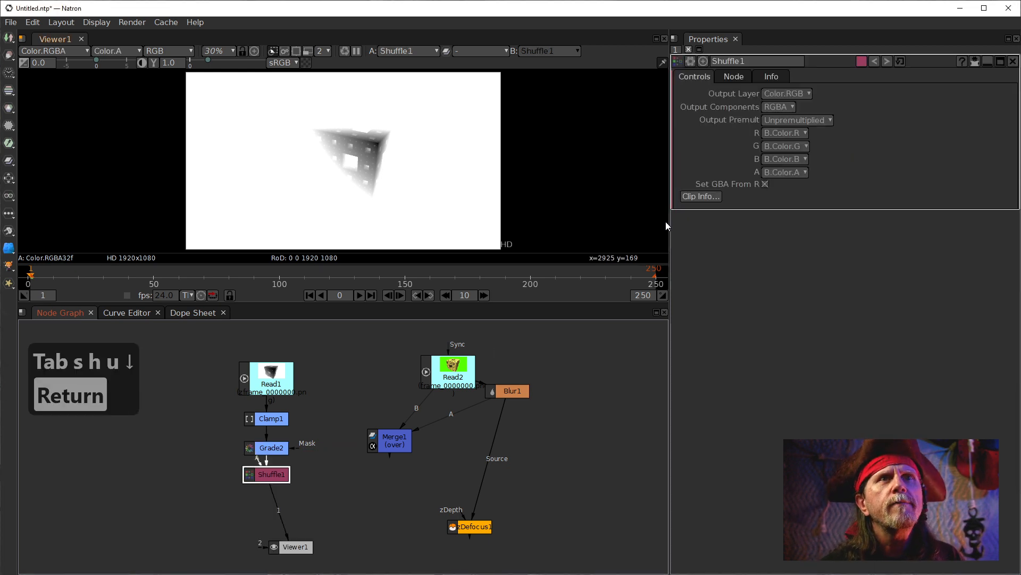
click(797, 173)
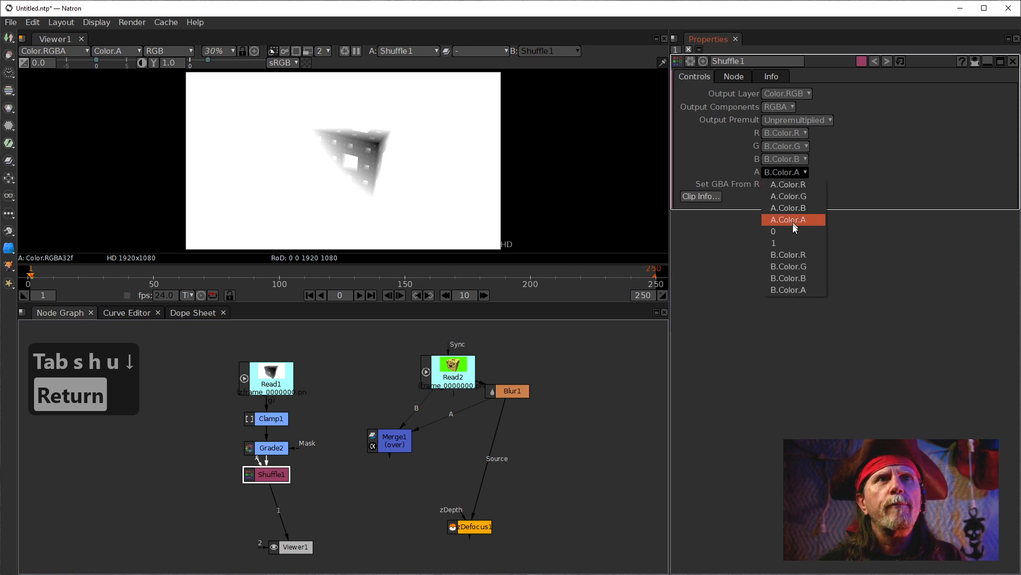
click(796, 257)
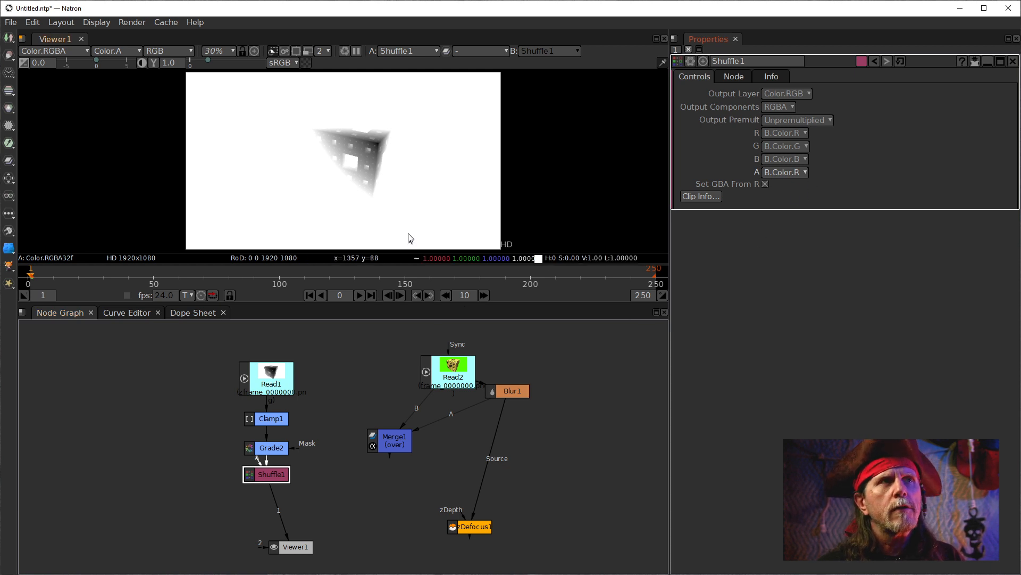
Step: Check the alpha channel of Shuffle1 in Viewer1 and return the display to RGB
click(384, 212)
key(a)
key(a)
key(a)
key(a)
key(a)
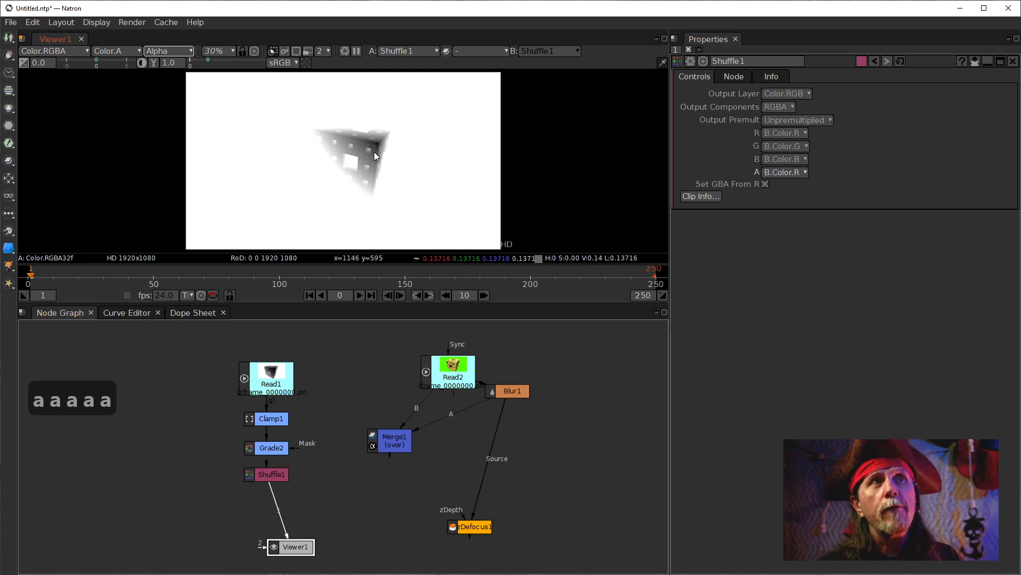
key(a)
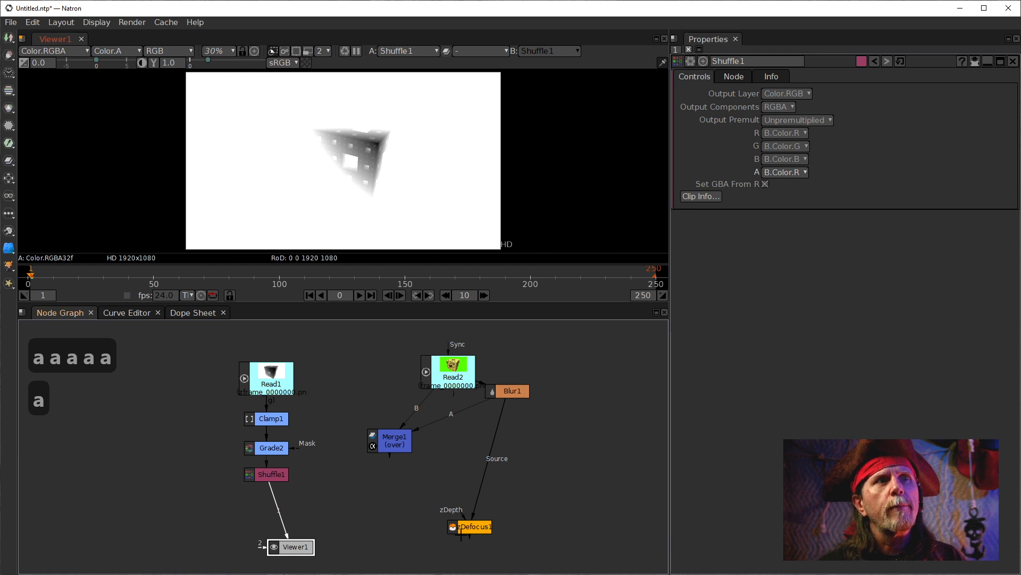
Step: Connect Merge1's Mask input to Shuffle1 and show Merge1 in Viewer1
click(397, 441)
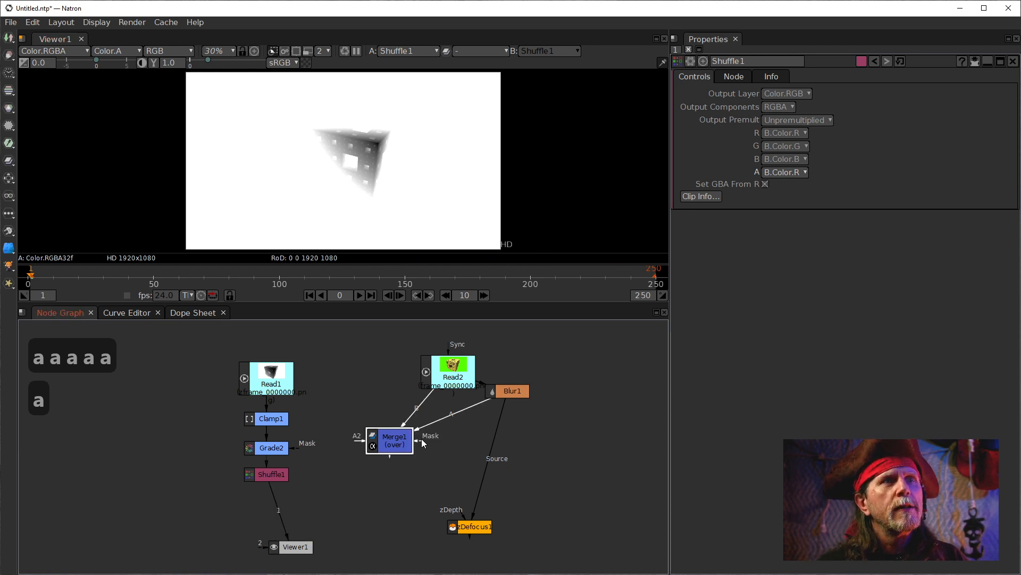
drag(346, 504, 266, 475)
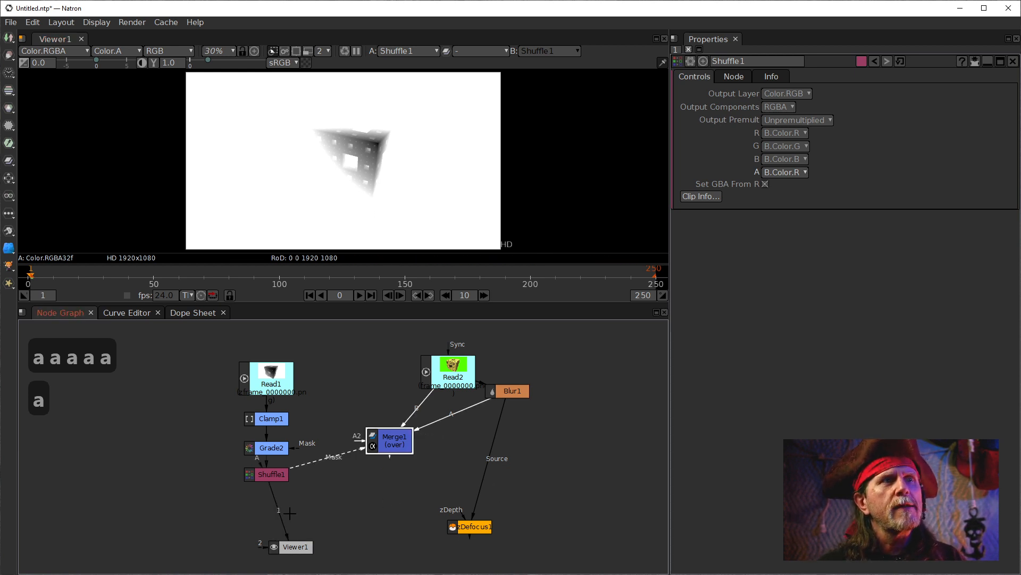
drag(281, 516, 389, 447)
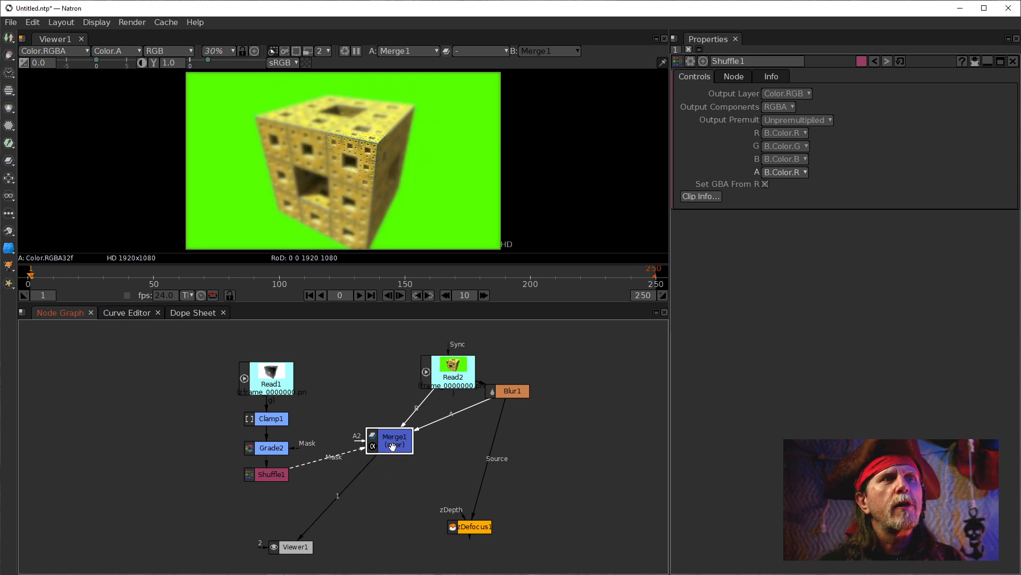
drag(394, 447, 391, 466)
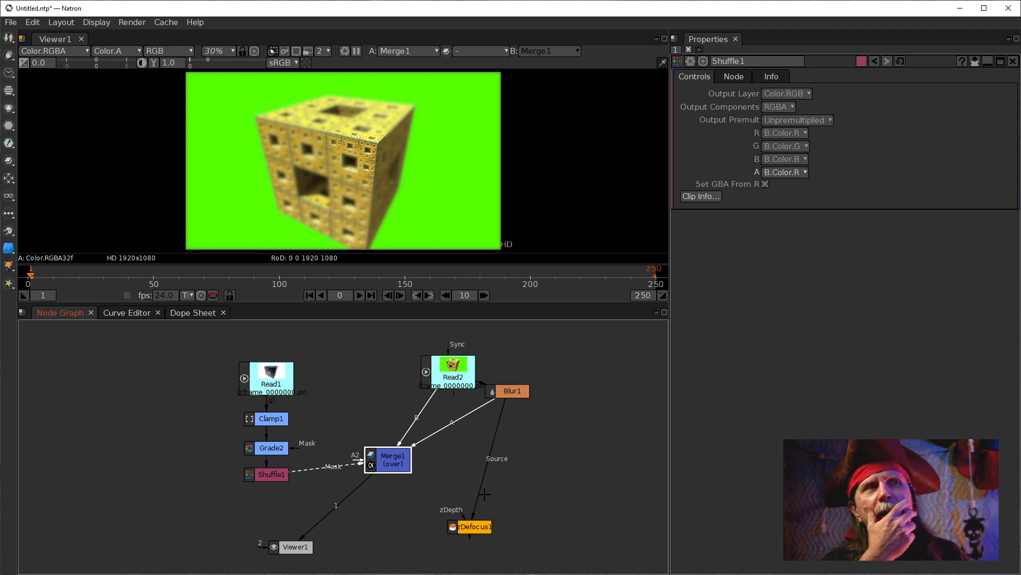
Step: Swap Merge1's inputs so that A comes from Read2 and B comes from Blur1
drag(422, 410, 450, 388)
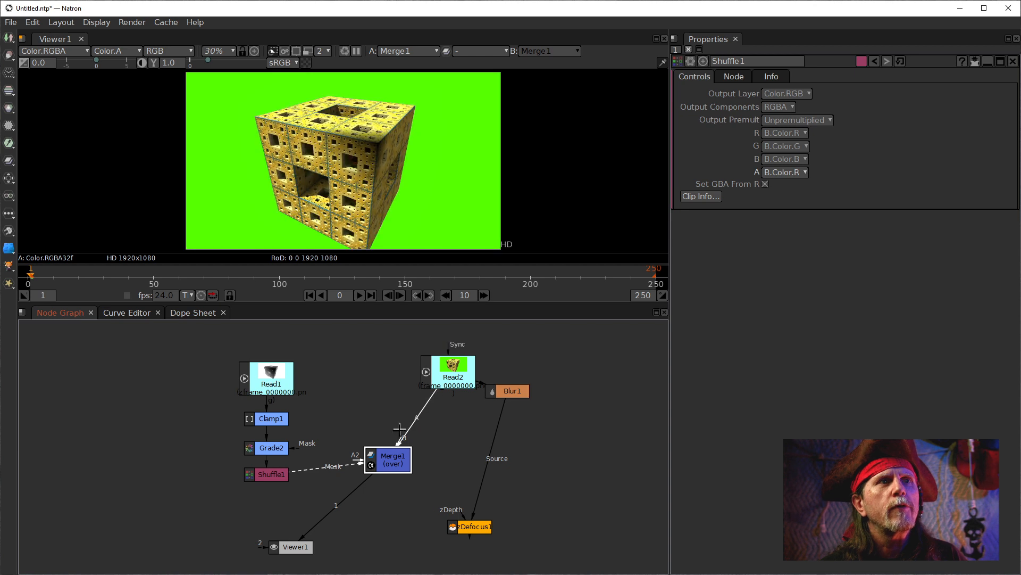
drag(403, 453, 498, 395)
drag(414, 471, 397, 436)
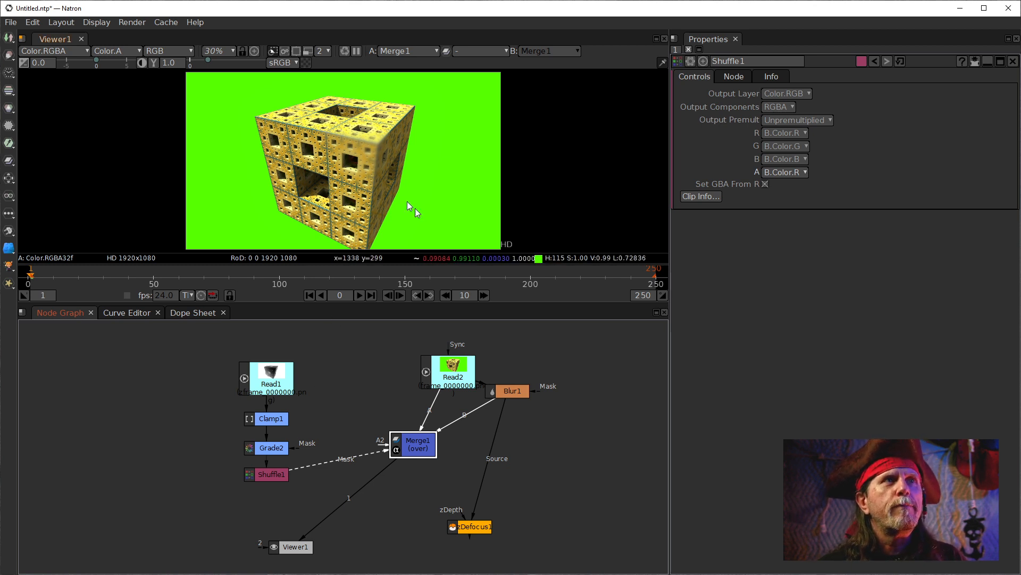
Step: Open the zDefocus1 node's settings to review its focus and blur controls
click(274, 423)
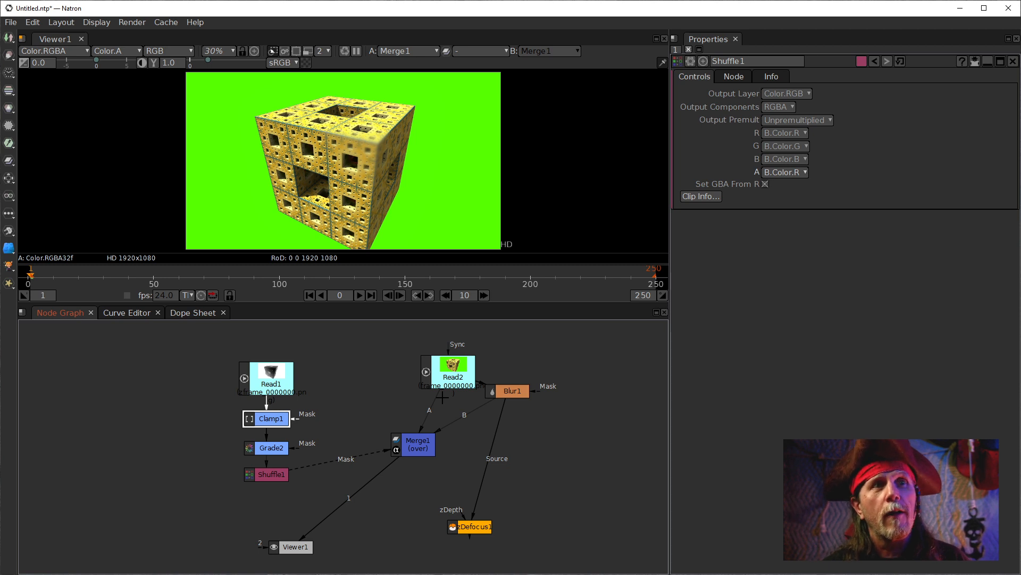
click(467, 527)
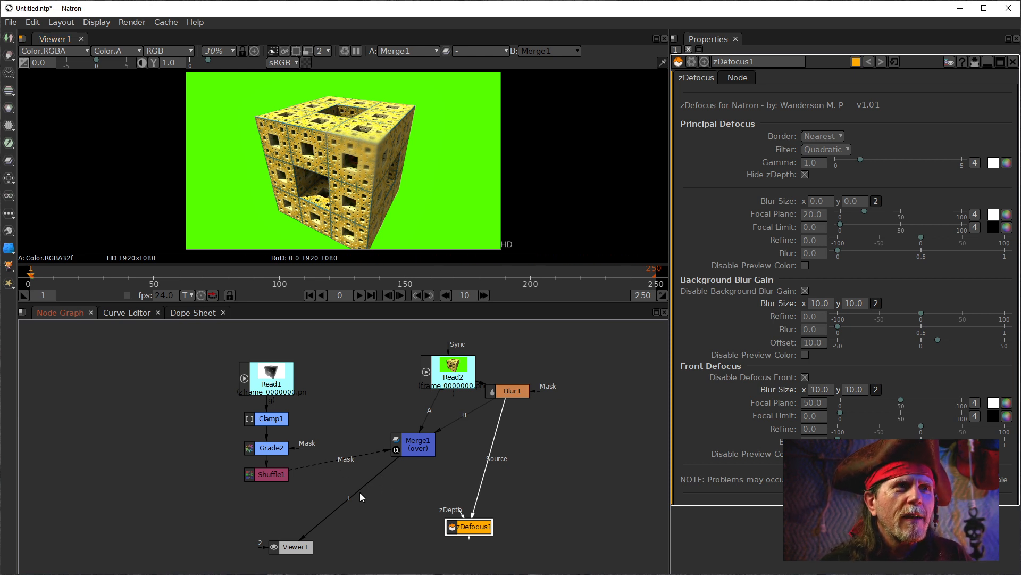
drag(361, 493, 399, 450)
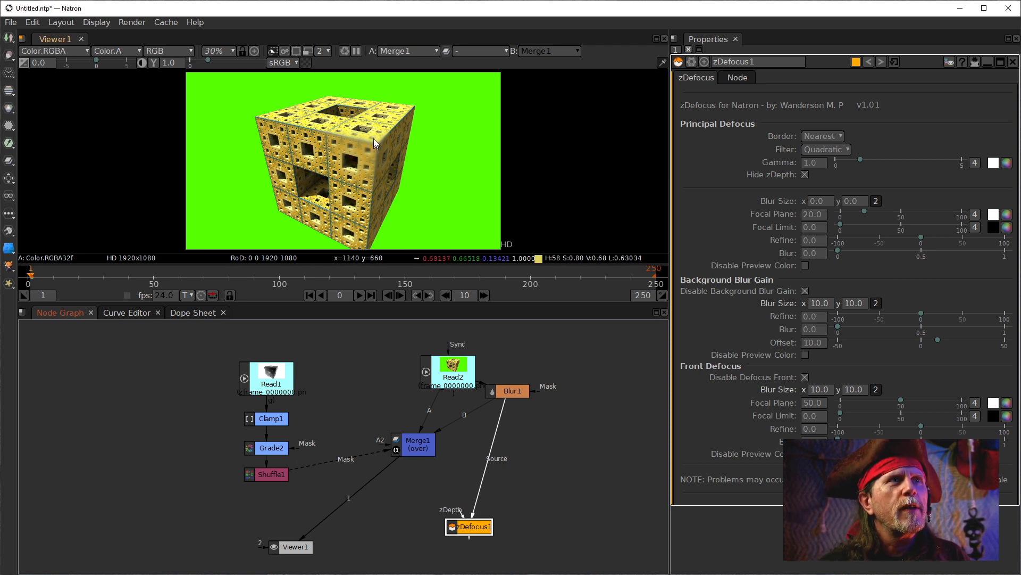
Step: Show Clamp1 in Viewer1 and raise its Maximum to 0.06
click(267, 447)
double_click(270, 451)
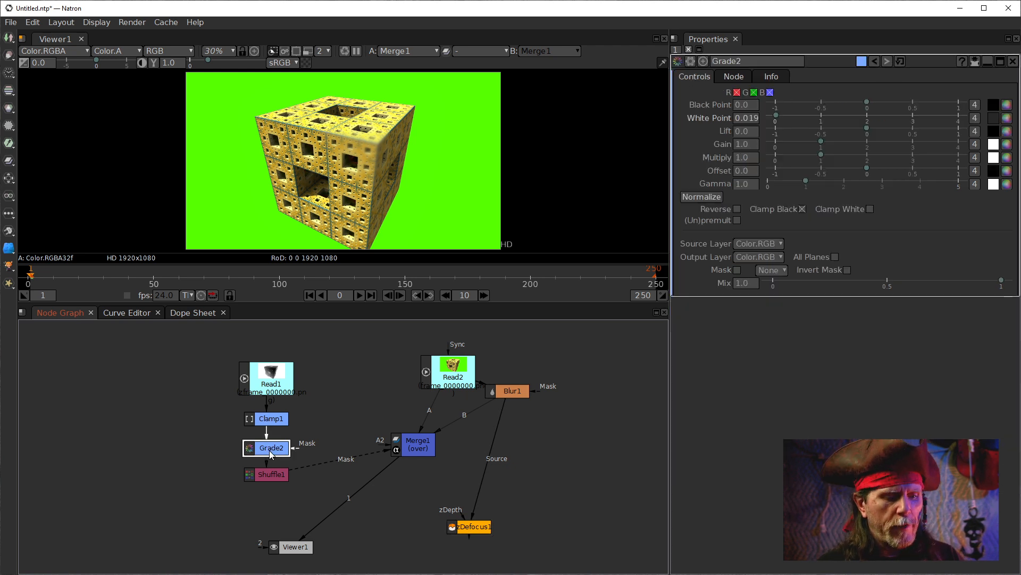
click(269, 419)
key(1)
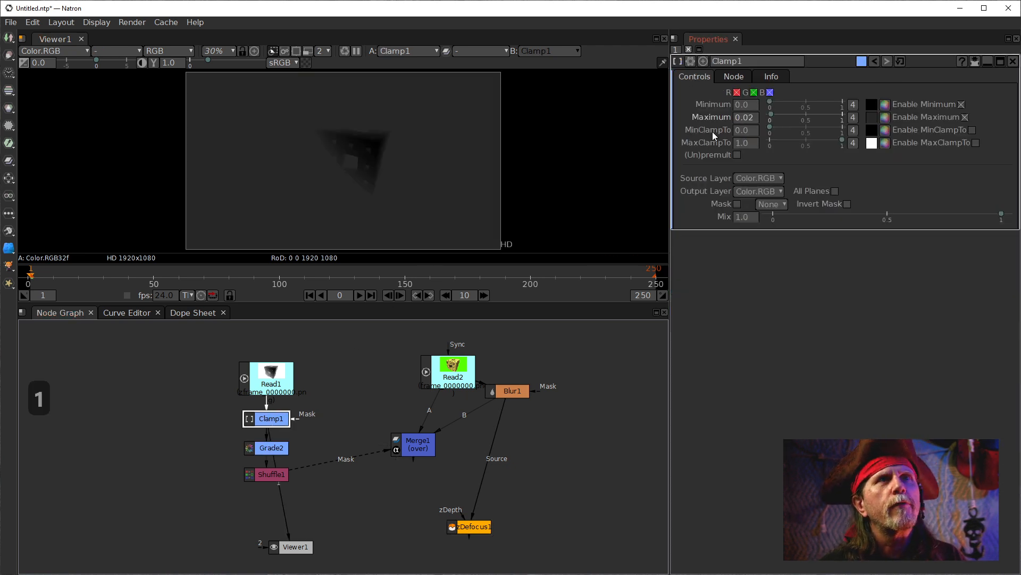
click(747, 130)
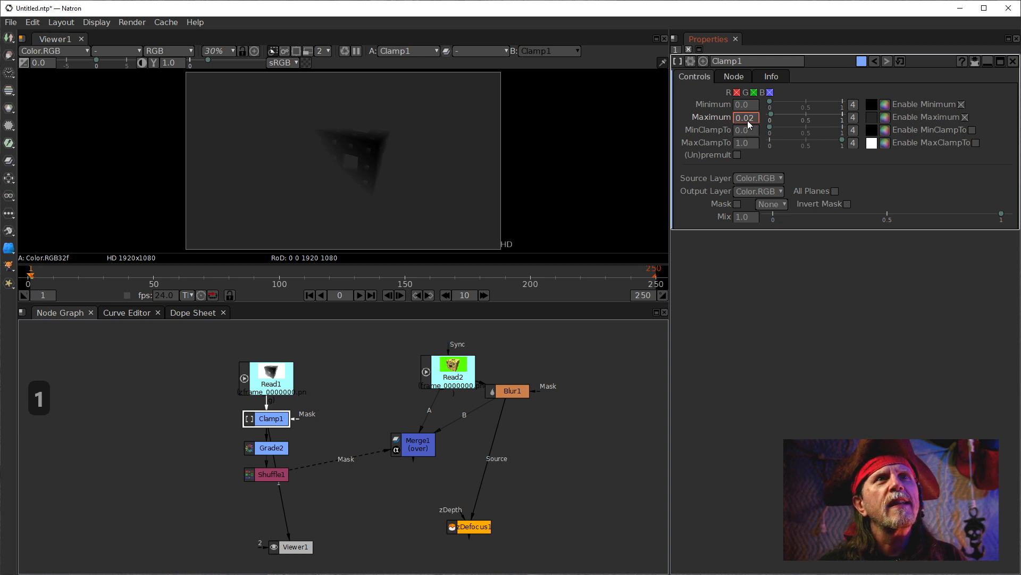
key(Up)
key(Up)
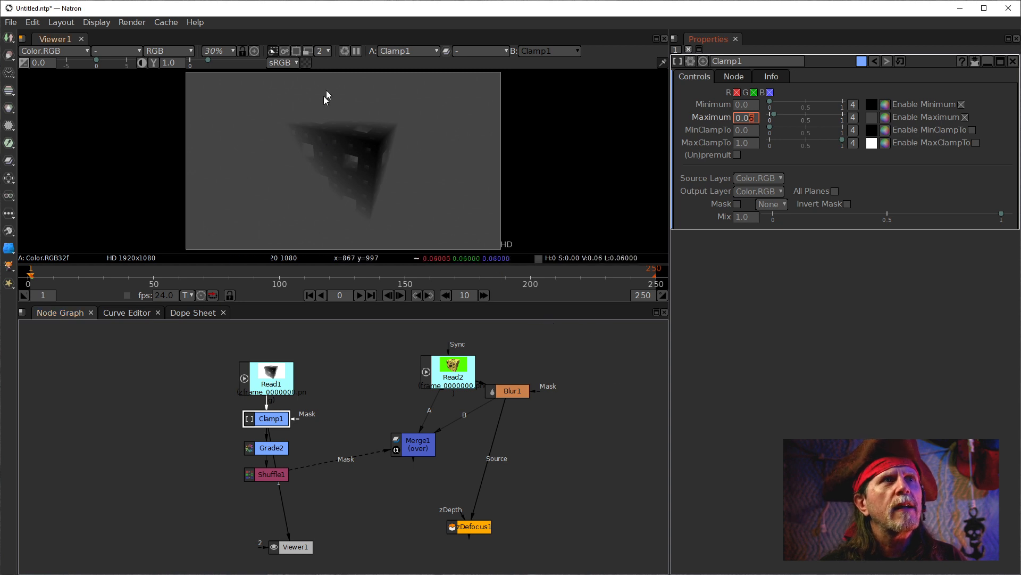
Step: Normalize Grade2 to the updated clamp range and show Grade2 in Viewer1
click(284, 451)
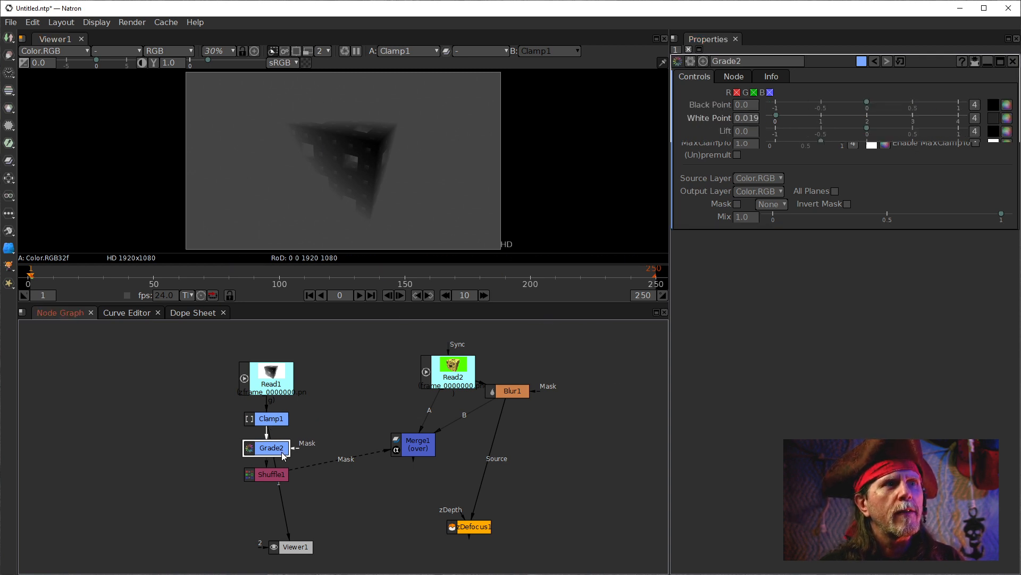
click(702, 197)
click(270, 448)
key(1)
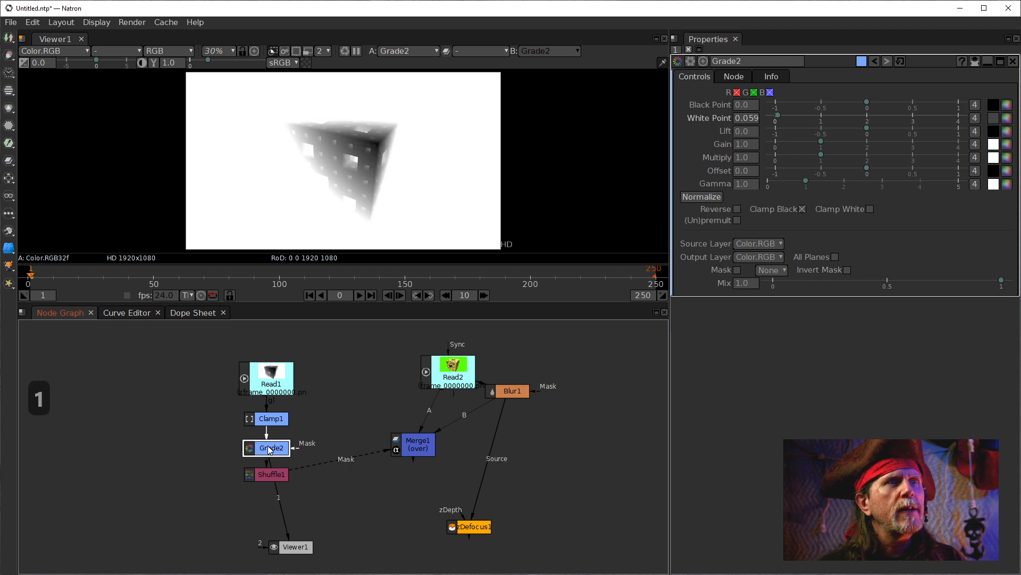
Step: View Shuffle1 and then Merge1 in Viewer1 to check the mask and the masked blur
click(276, 475)
key(1)
click(419, 449)
key(1)
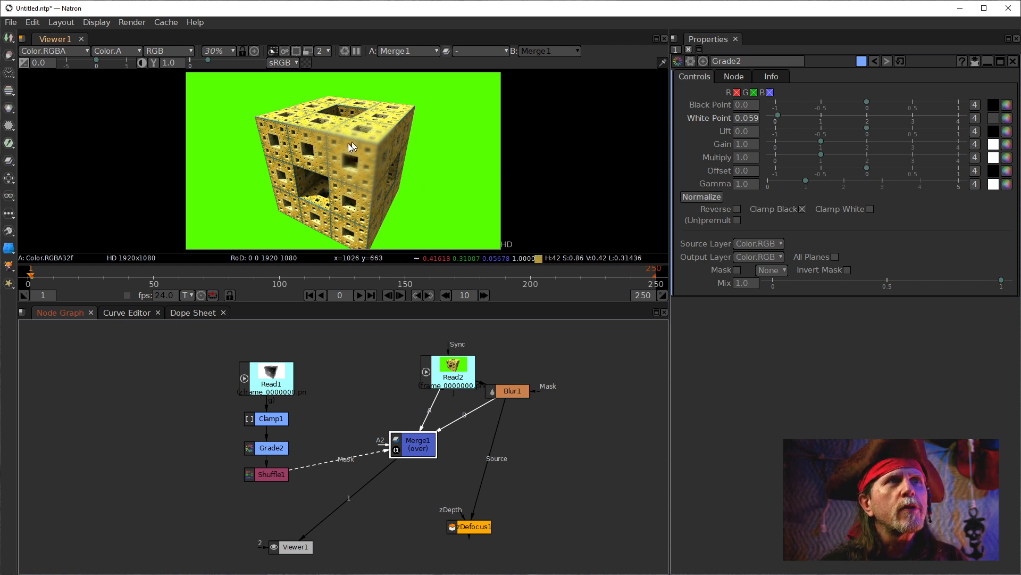
Step: Set Blur1's Size to 10
click(512, 391)
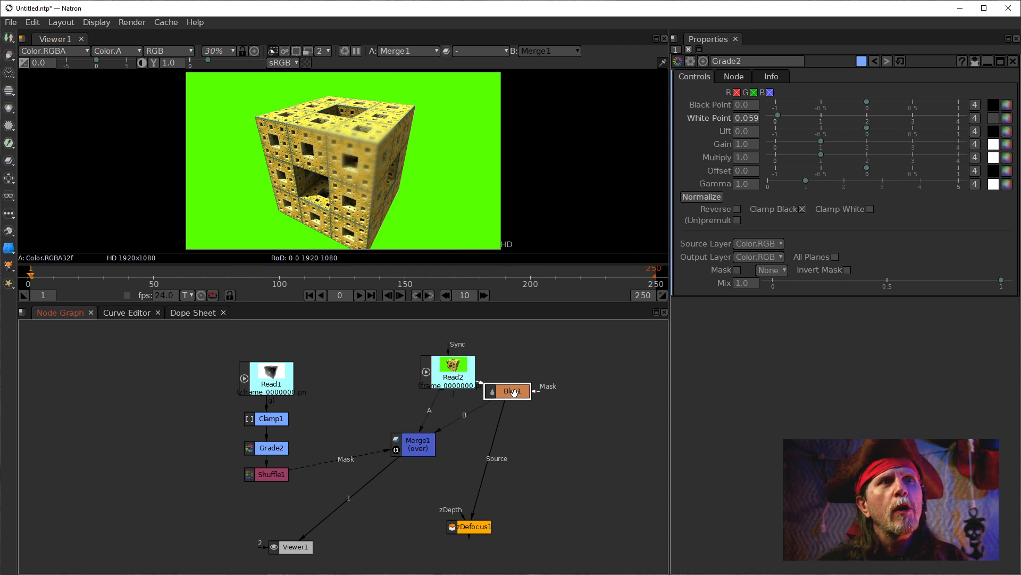
click(757, 106)
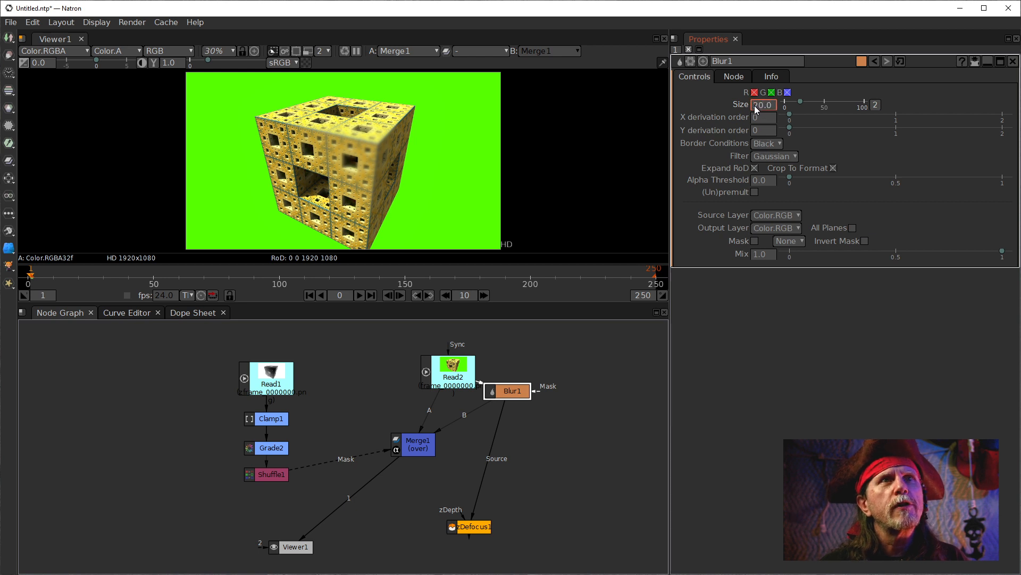
text(10)
key(Return)
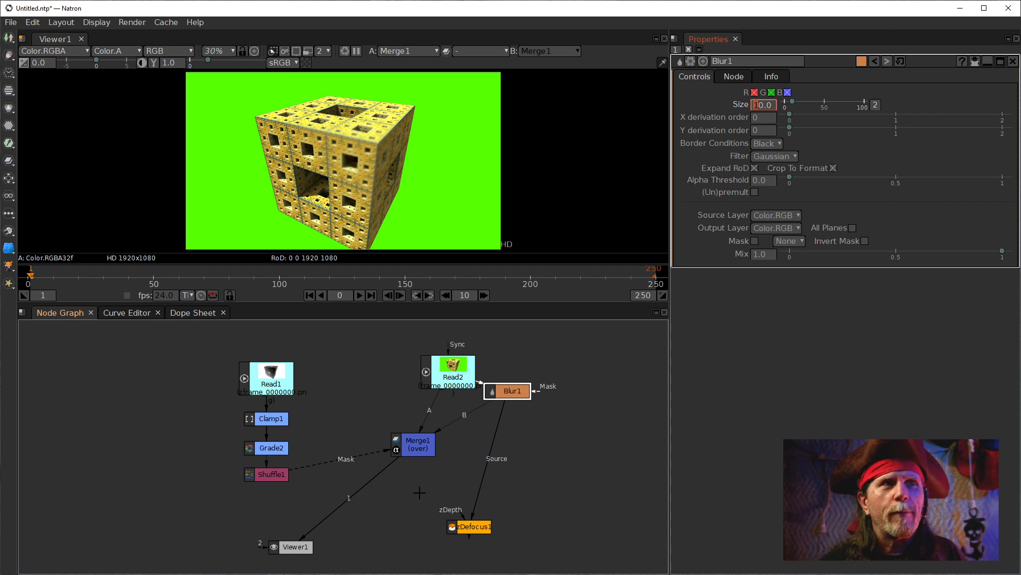
Step: Duplicate Clamp1, Grade2 and Shuffle1 beside the original chain and connect the copied Clamp's Source to Read1
drag(208, 349, 183, 496)
drag(319, 500, 212, 406)
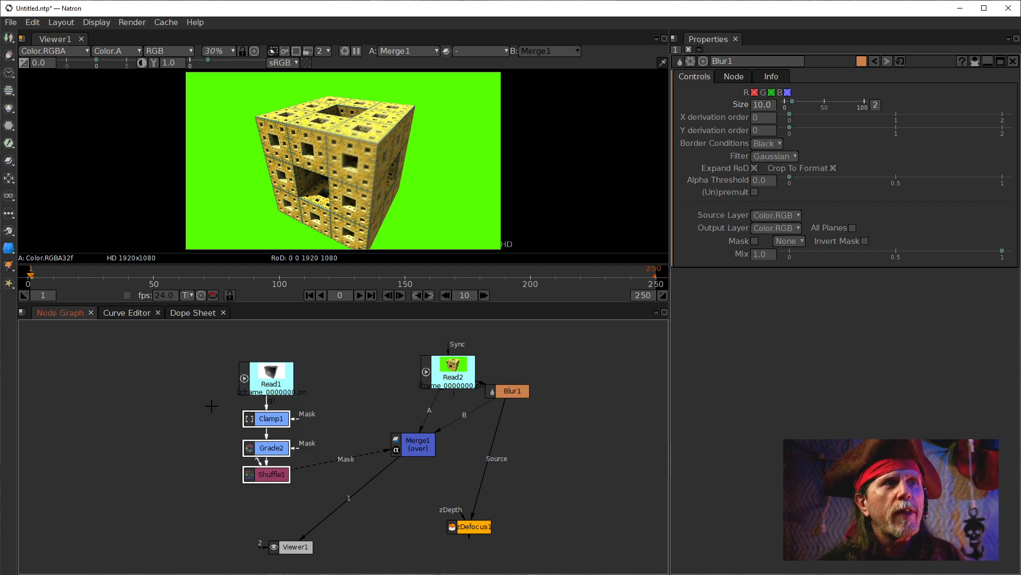
key(alt+c)
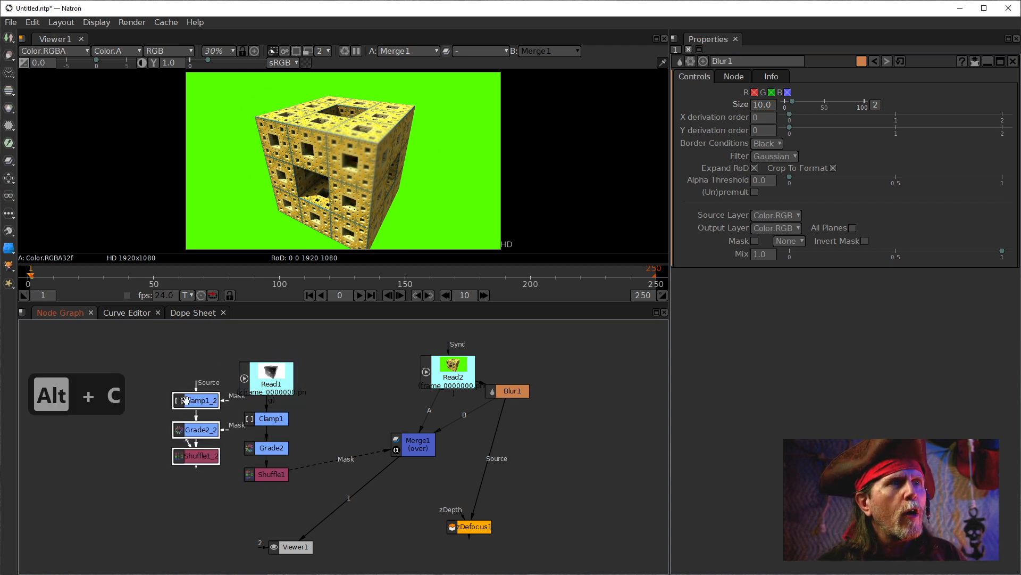
click(154, 428)
drag(165, 417, 270, 386)
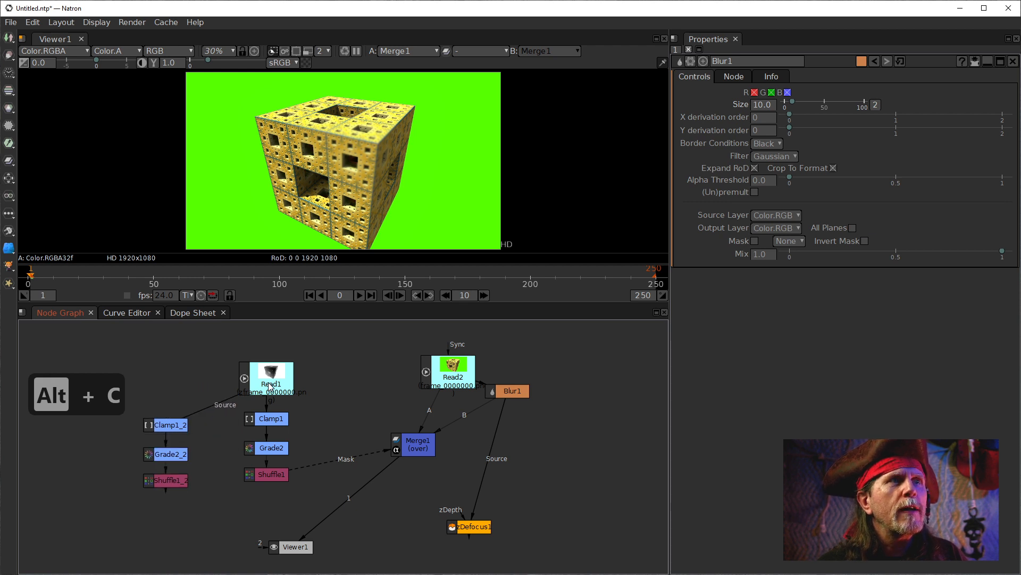
Step: Connect Viewer1 to Shuffle1_2 and move Viewer1 beneath the duplicated chain
drag(334, 515, 170, 482)
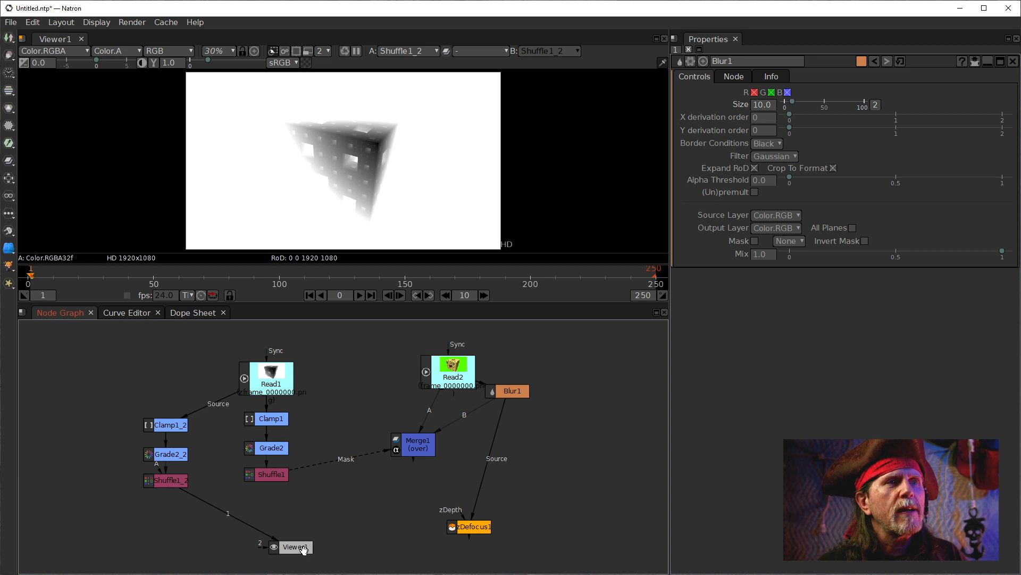
drag(304, 550, 208, 549)
click(168, 478)
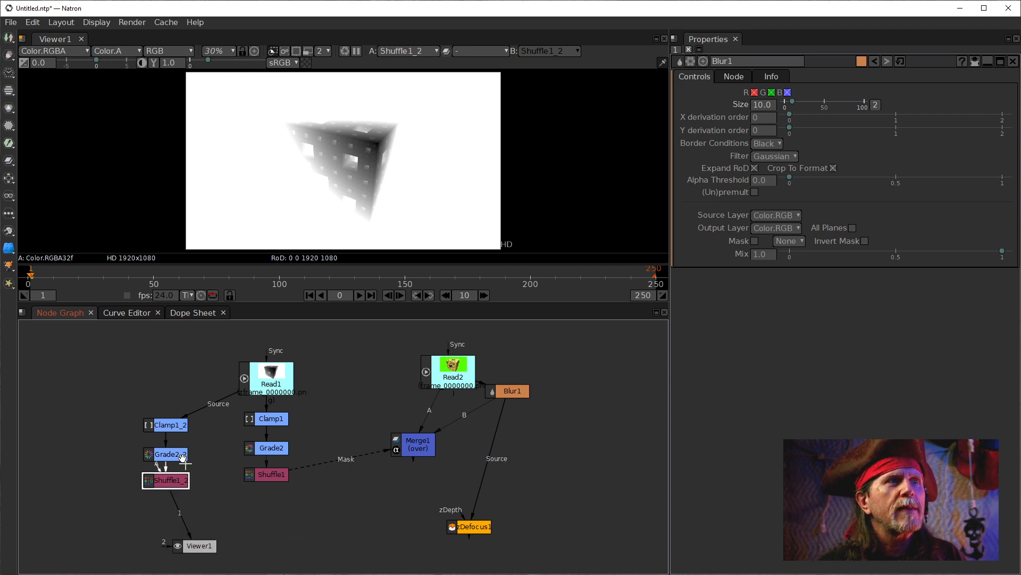
Step: Show Clamp1_2 in Viewer1 and reset its Maximum to the default value
click(172, 425)
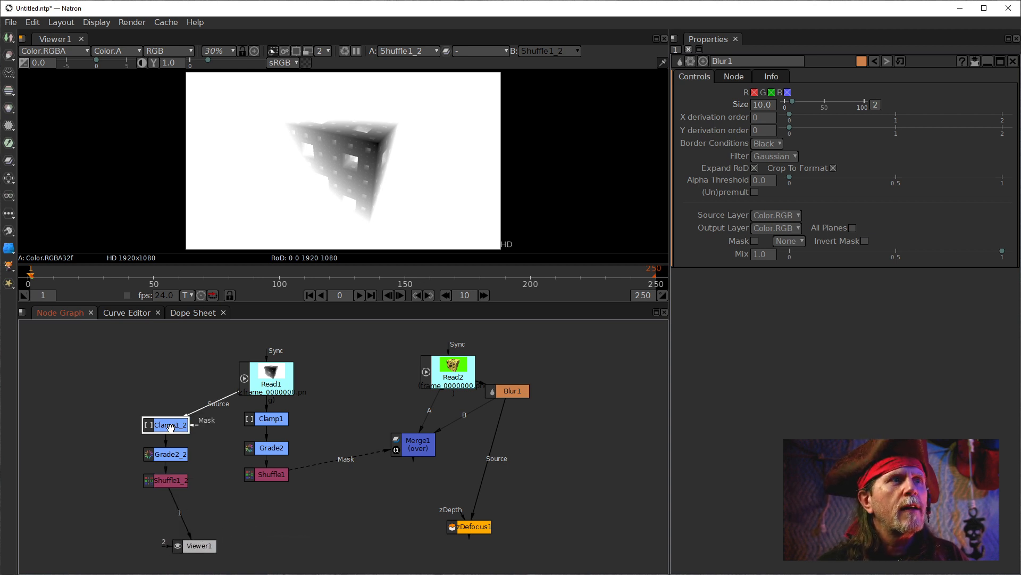
double_click(178, 424)
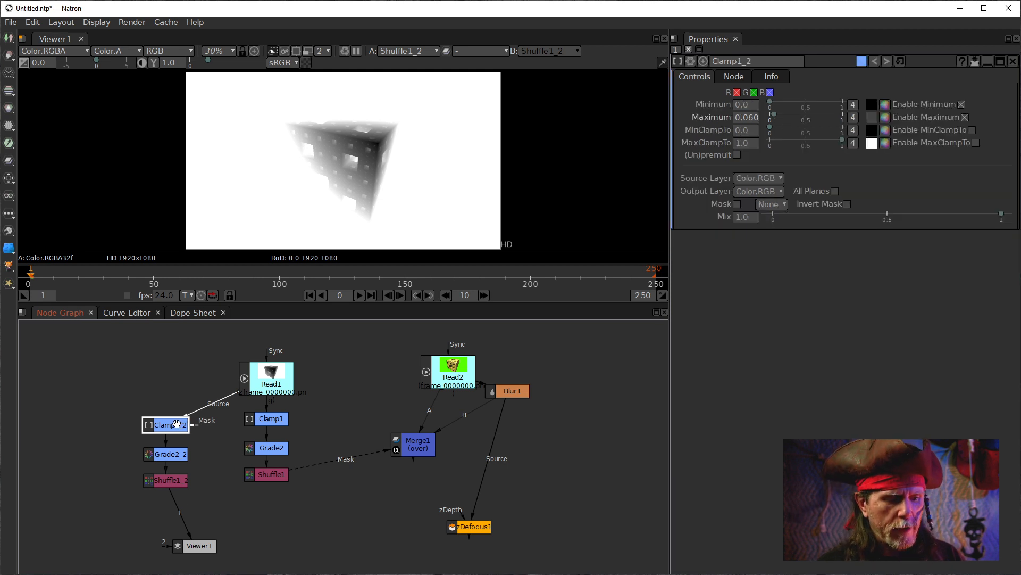
key(1)
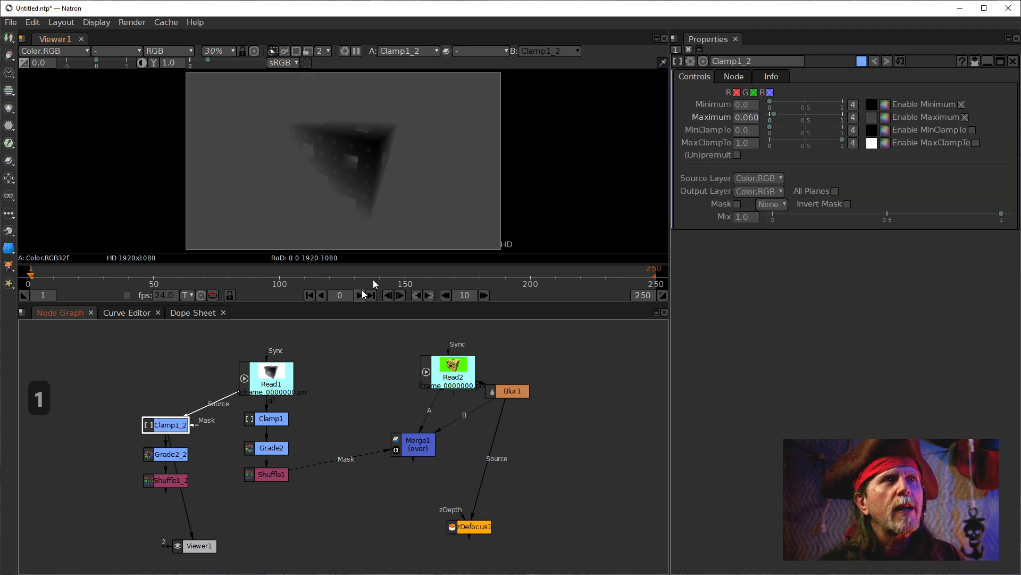
right_click(744, 121)
click(779, 156)
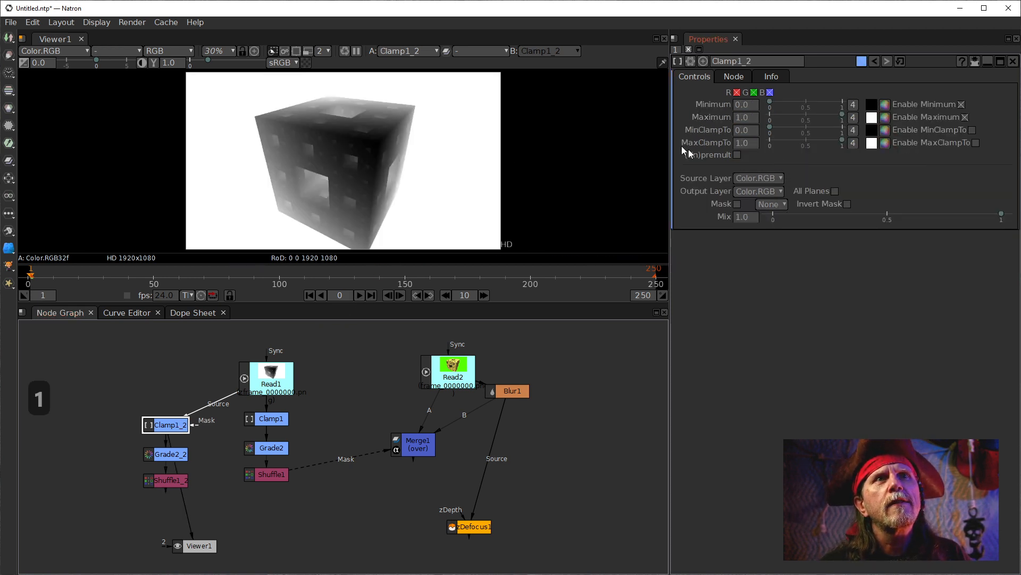
Step: Set Clamp1_2's Minimum to 0.2
click(745, 107)
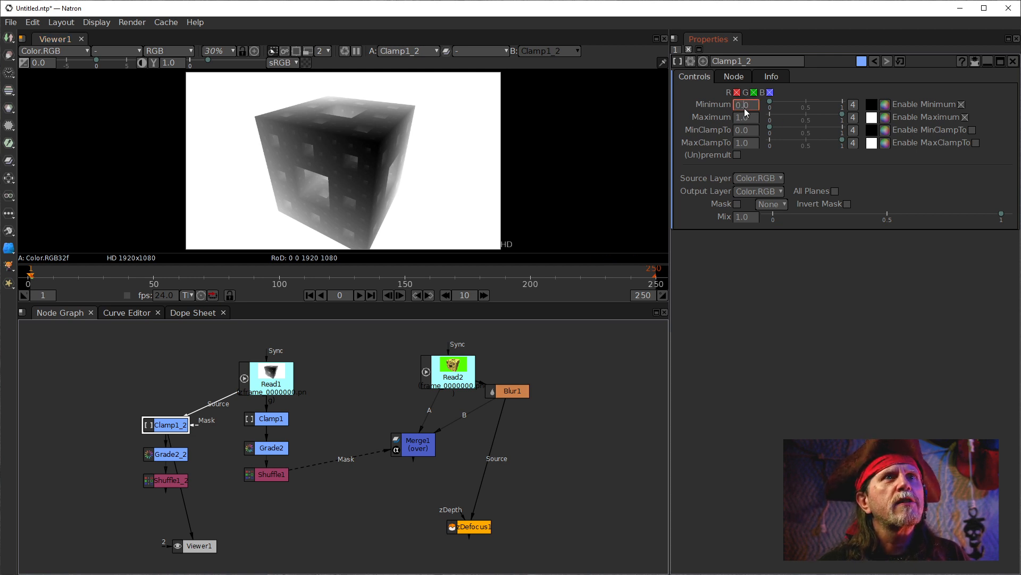
key(Up)
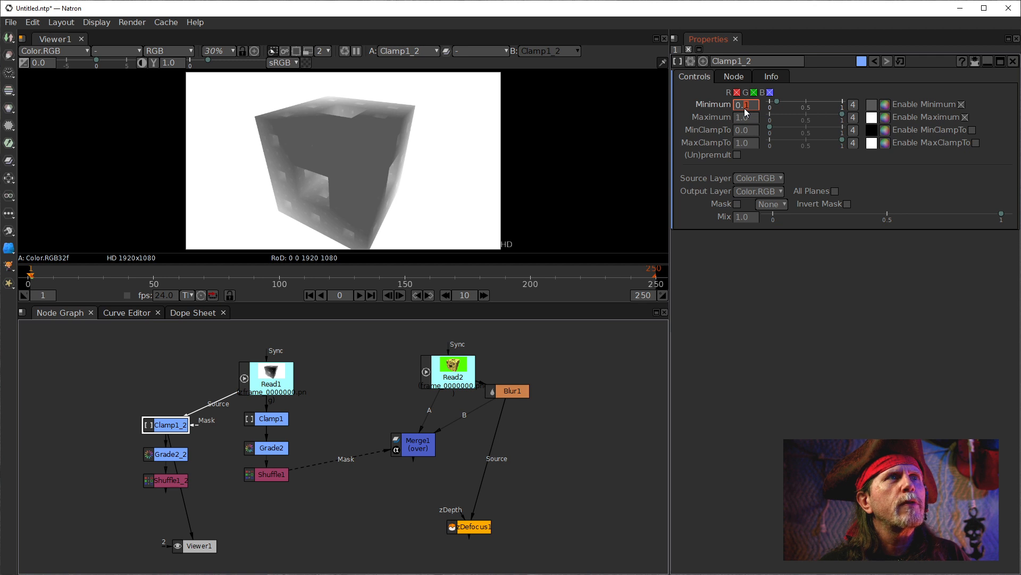
scroll(745, 107, up, 1)
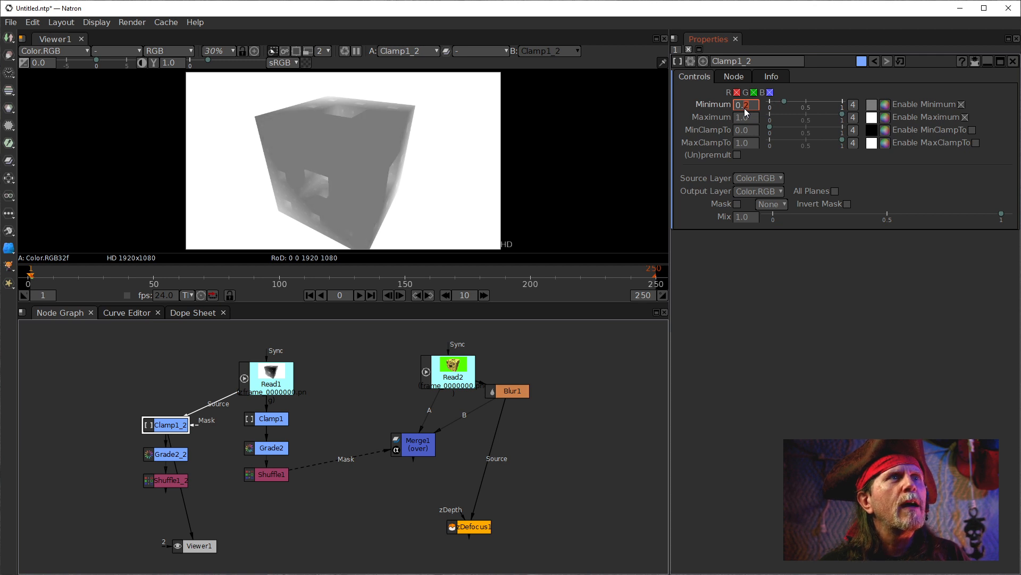
scroll(744, 107, up, 1)
scroll(744, 107, down, 1)
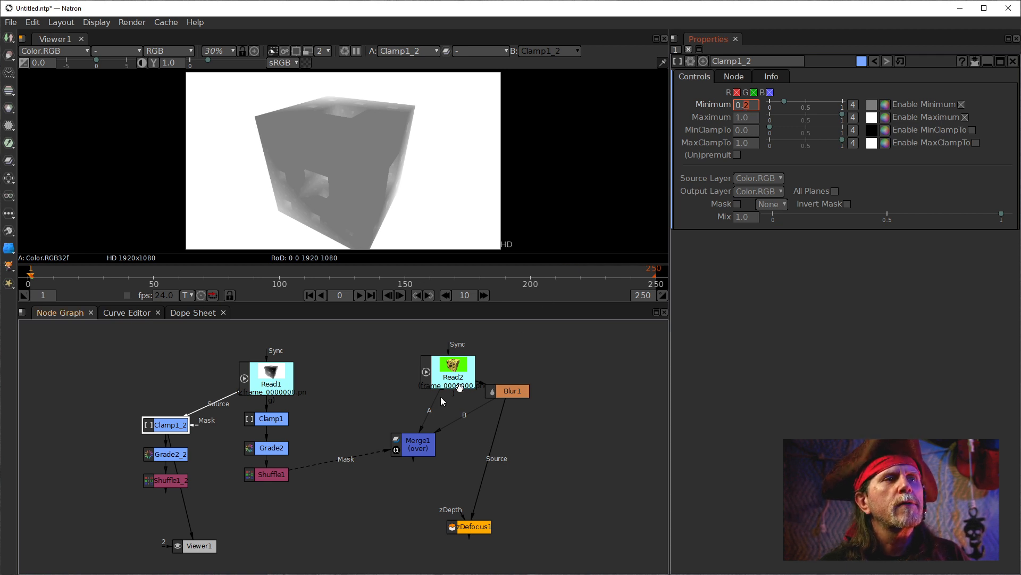
Step: Show Grade2_2 in Viewer1 and normalize it to the new clamp range
click(181, 457)
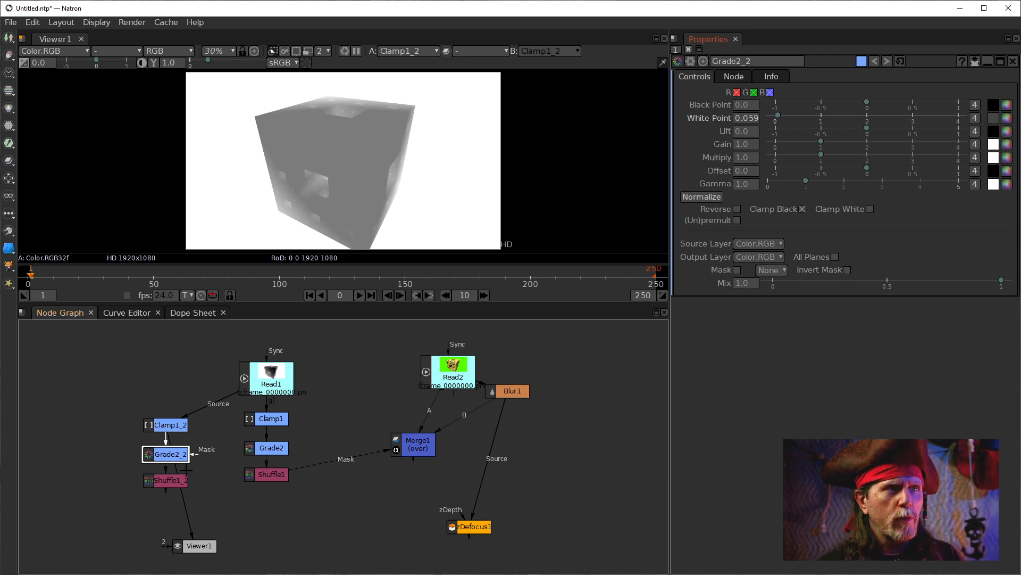
key(1)
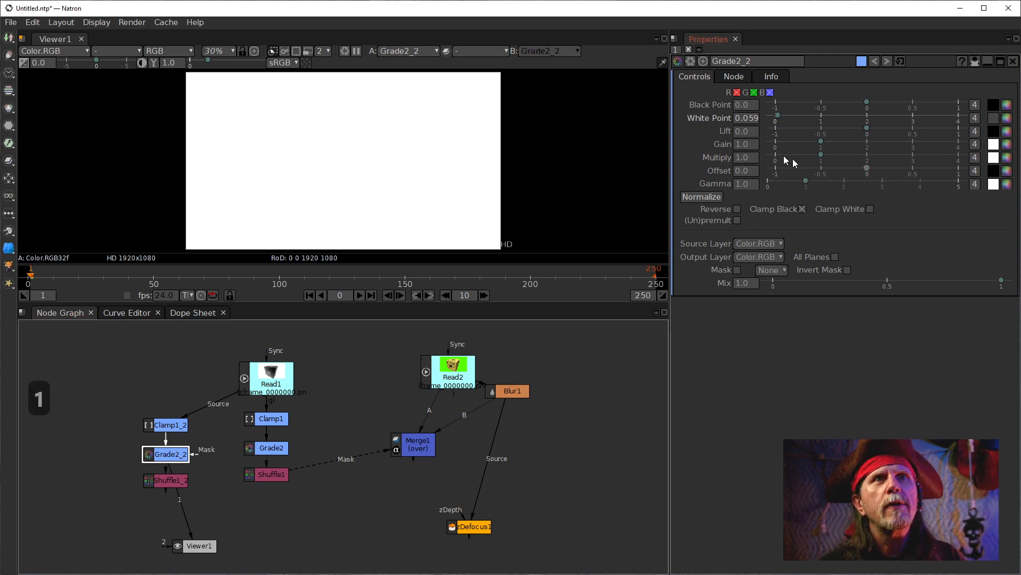
click(691, 201)
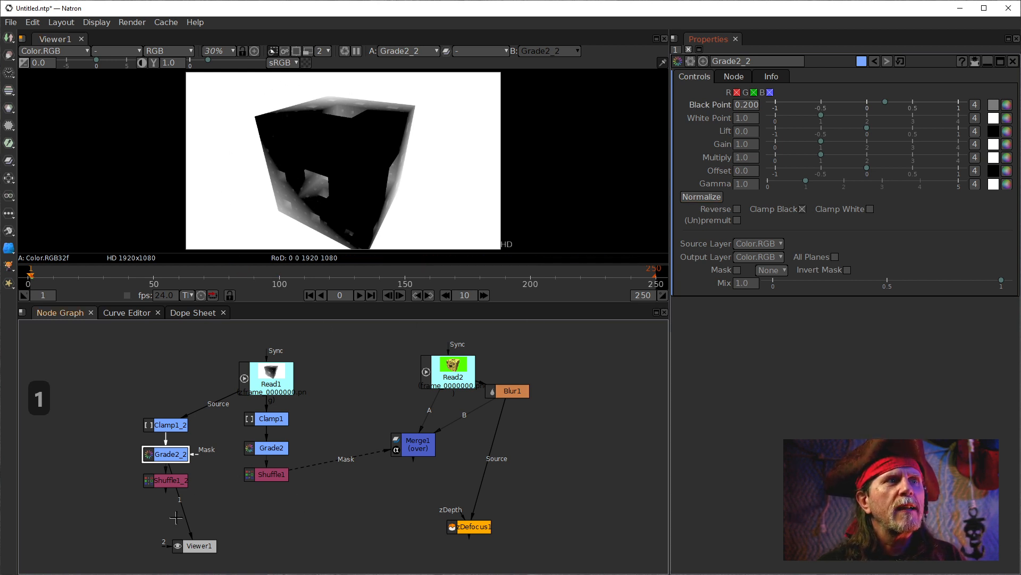
Step: Show Merge1 in Viewer1, and duplicate Merge1 below itself with the copy's B input connected to Merge1
drag(186, 512, 415, 448)
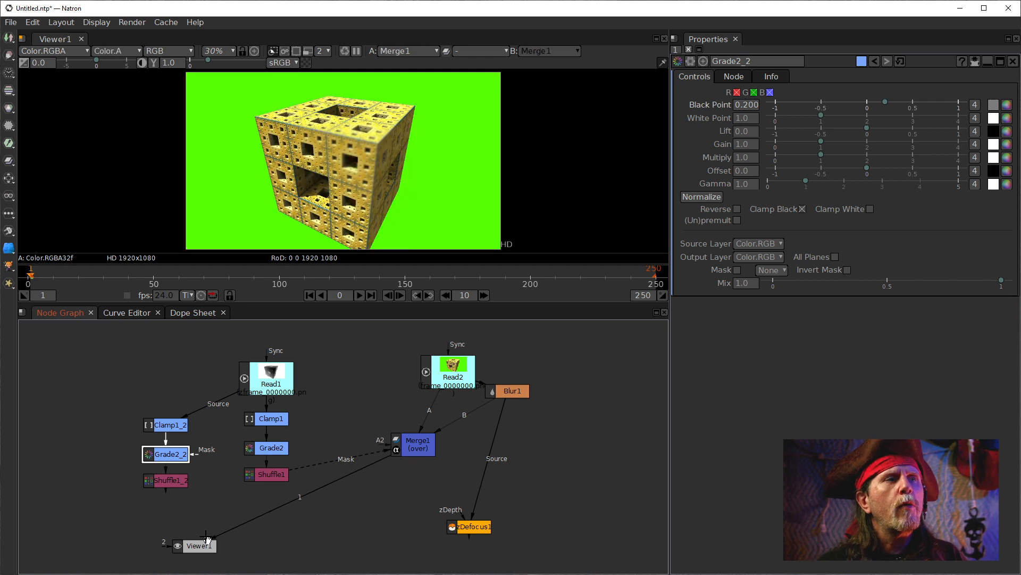
drag(200, 547, 368, 538)
click(412, 447)
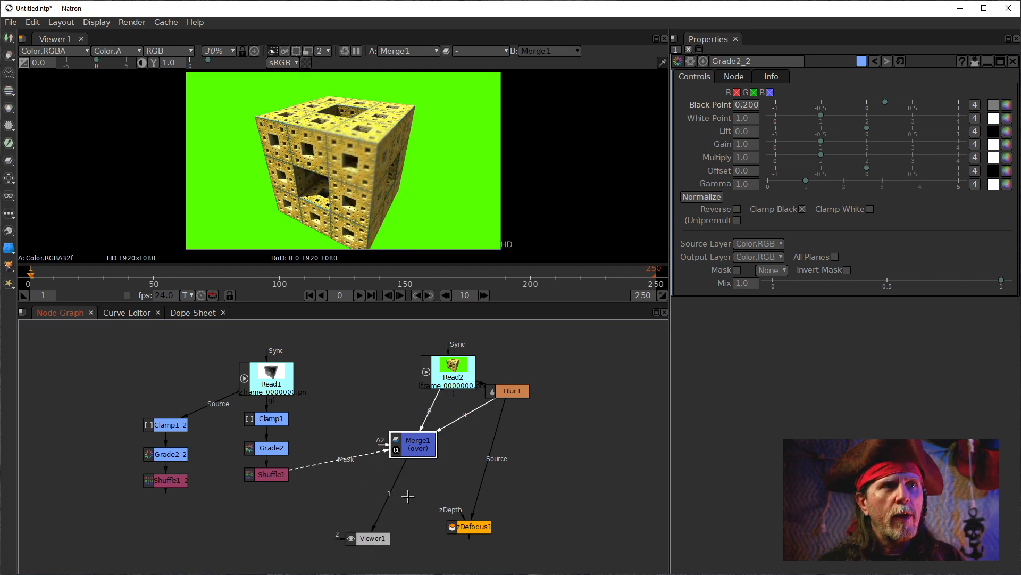
key(alt+c)
drag(429, 490, 419, 449)
drag(415, 487, 424, 467)
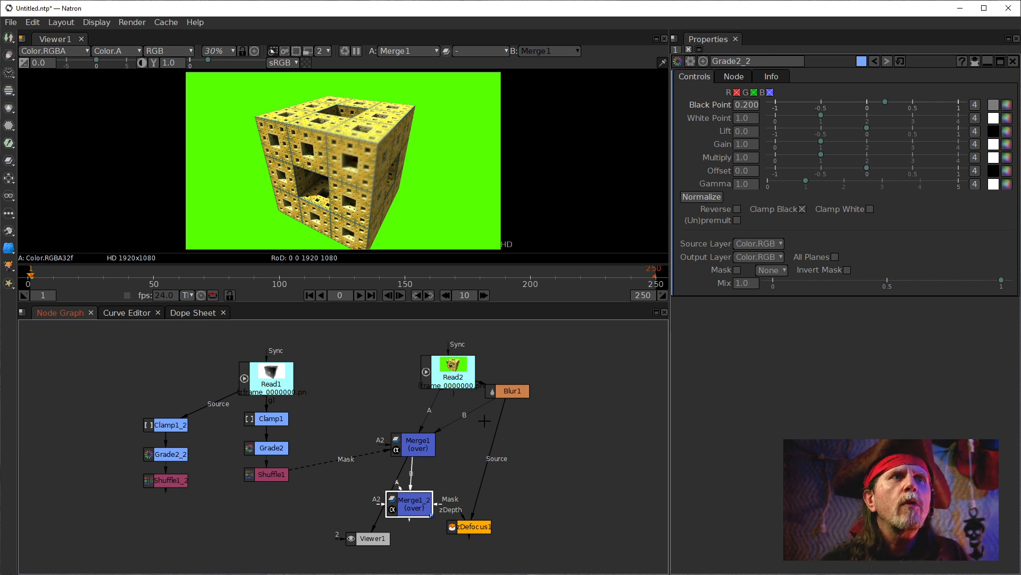
Step: Duplicate Blur1 between the two Read nodes and connect the copy's Source to Read2
click(510, 396)
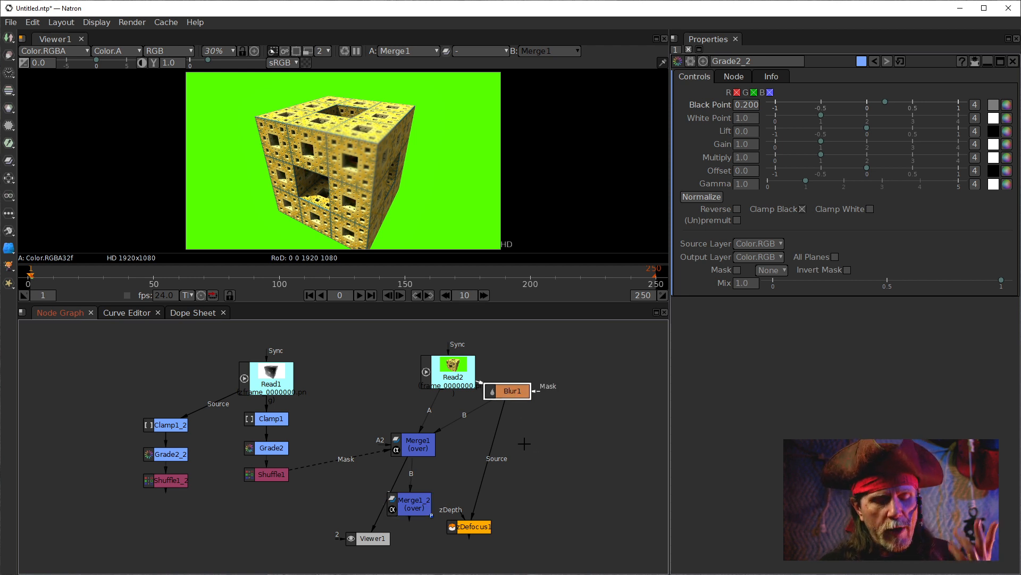
key(alt+c)
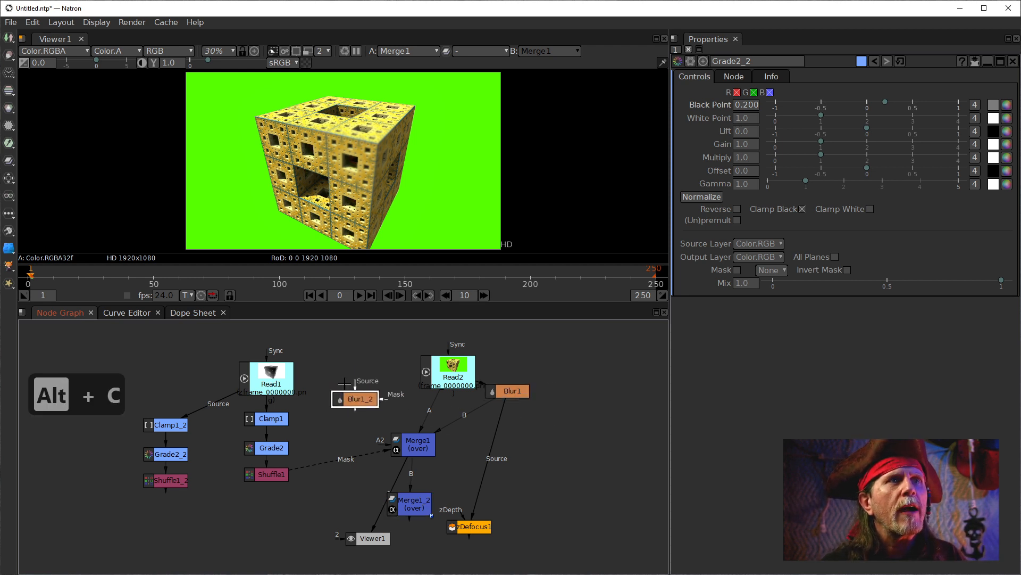
mouse_move(355, 396)
mouse_down()
mouse_move(343, 344)
mouse_move(350, 395)
mouse_up()
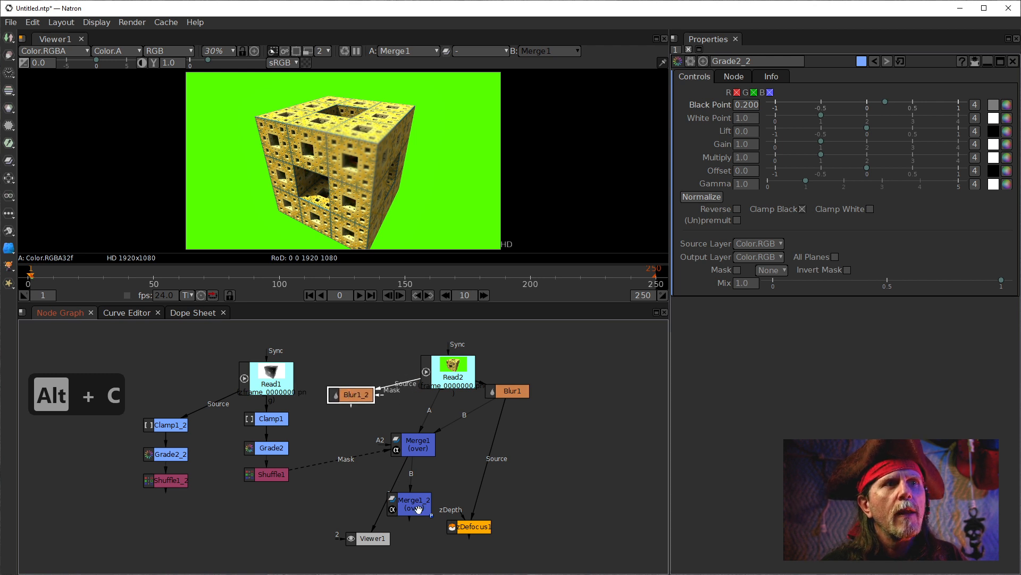
Step: Spread out the two Merge nodes, placing Merge1_2 below Blur1_2 and Merge1 nearer to Blur1
drag(413, 505, 355, 503)
drag(400, 450, 401, 451)
mouse_move(360, 503)
mouse_down()
mouse_move(458, 506)
mouse_move(388, 509)
mouse_move(338, 496)
mouse_move(341, 505)
mouse_up()
click(417, 451)
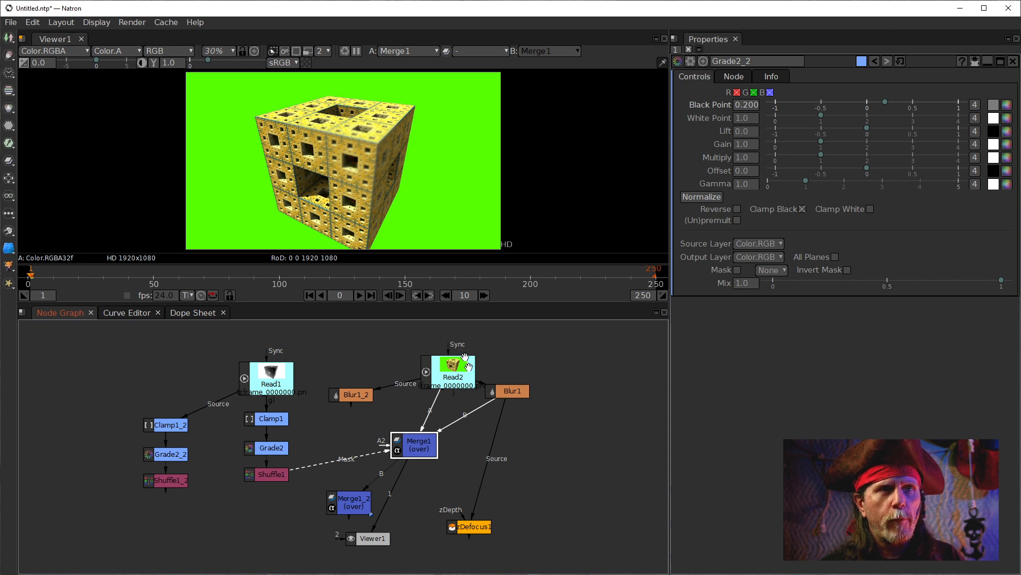
drag(420, 443, 433, 442)
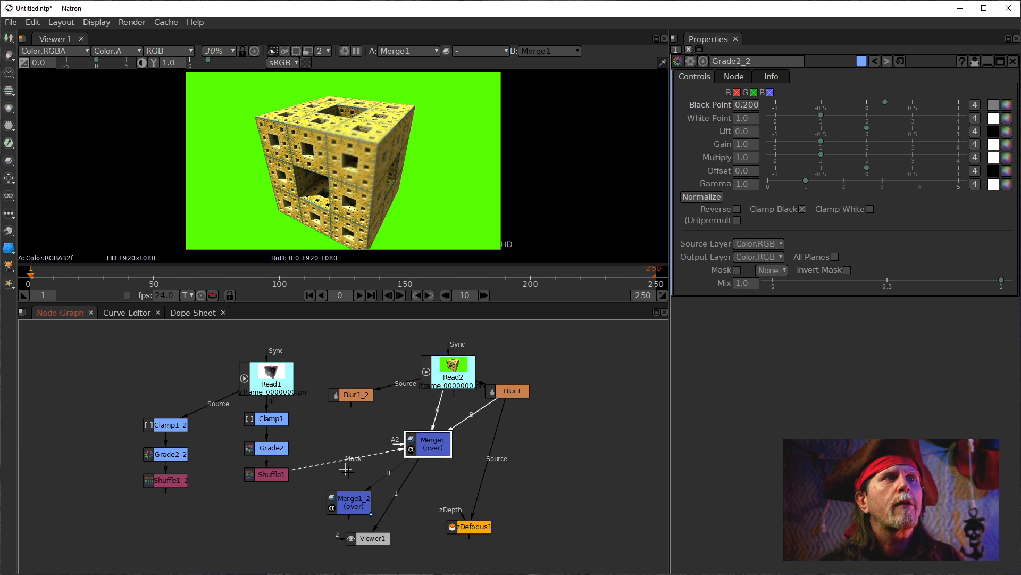
Step: Show Blur1_2 in Viewer1 and set its Size to 30
click(356, 507)
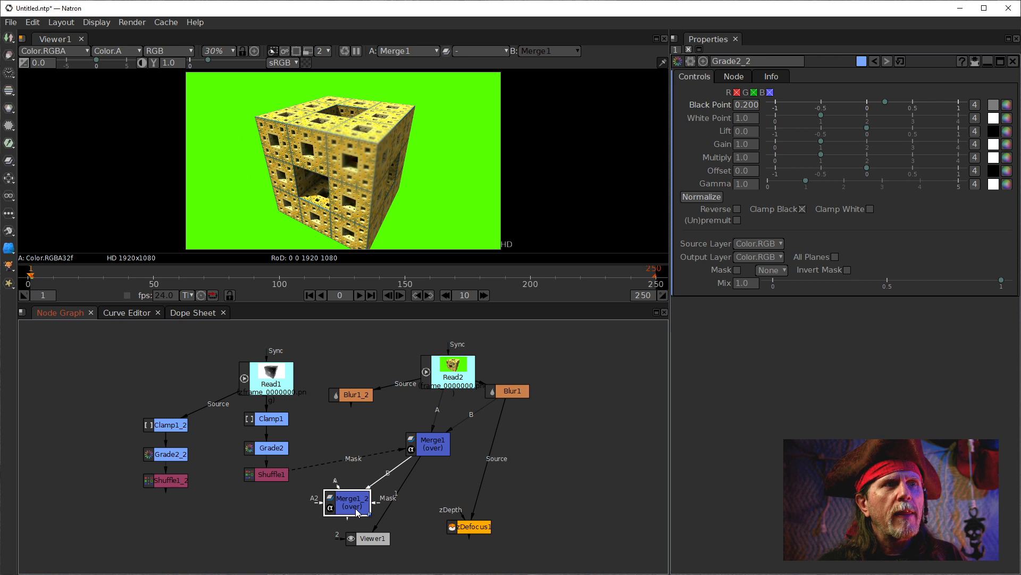
click(359, 394)
key(1)
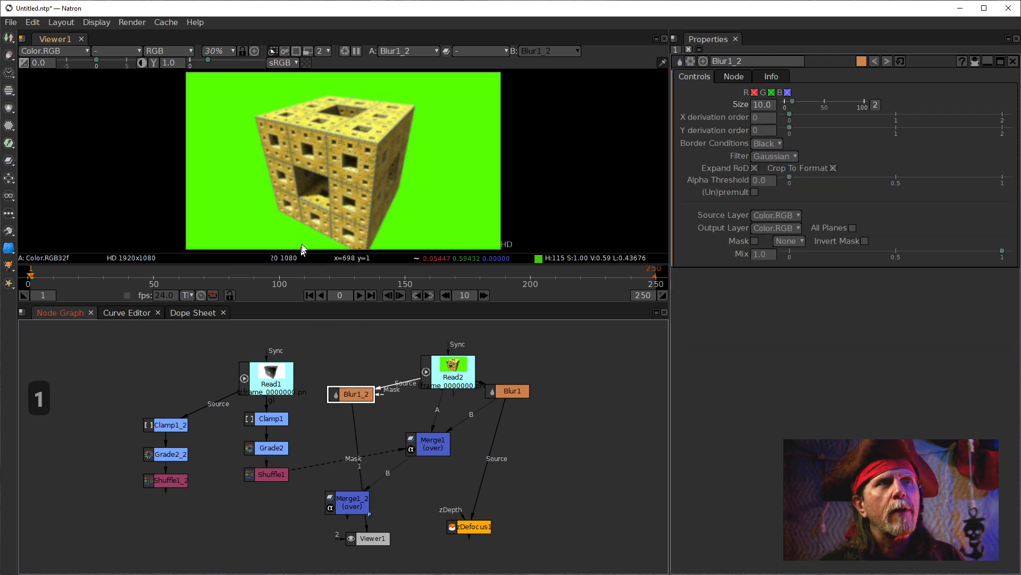
click(757, 106)
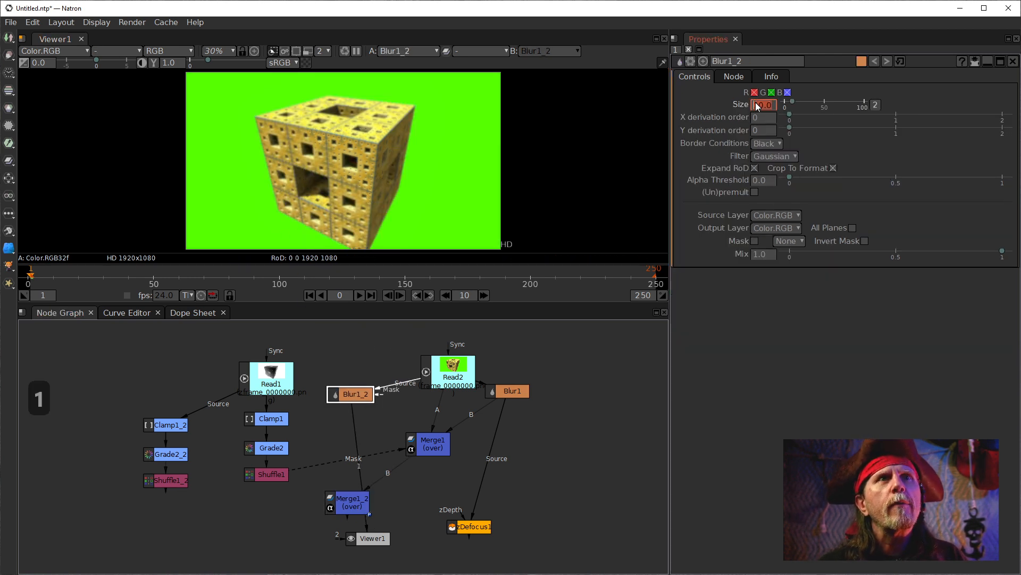
text(20)
key(Return)
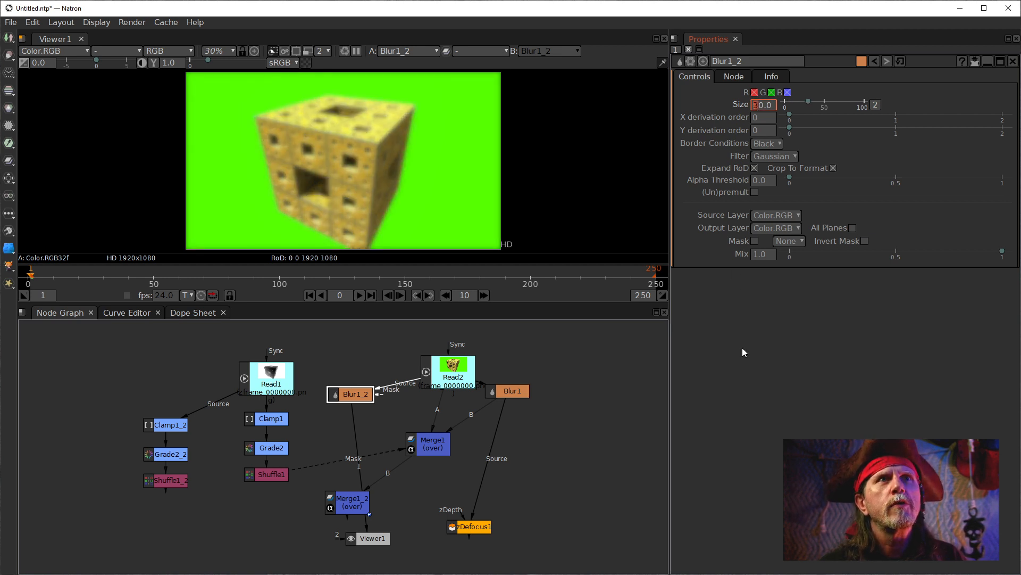
Step: Connect Merge1_2's A input to Blur1_2 and its Mask to Shuffle1_2, showing Merge1_2 in Viewer1
click(358, 509)
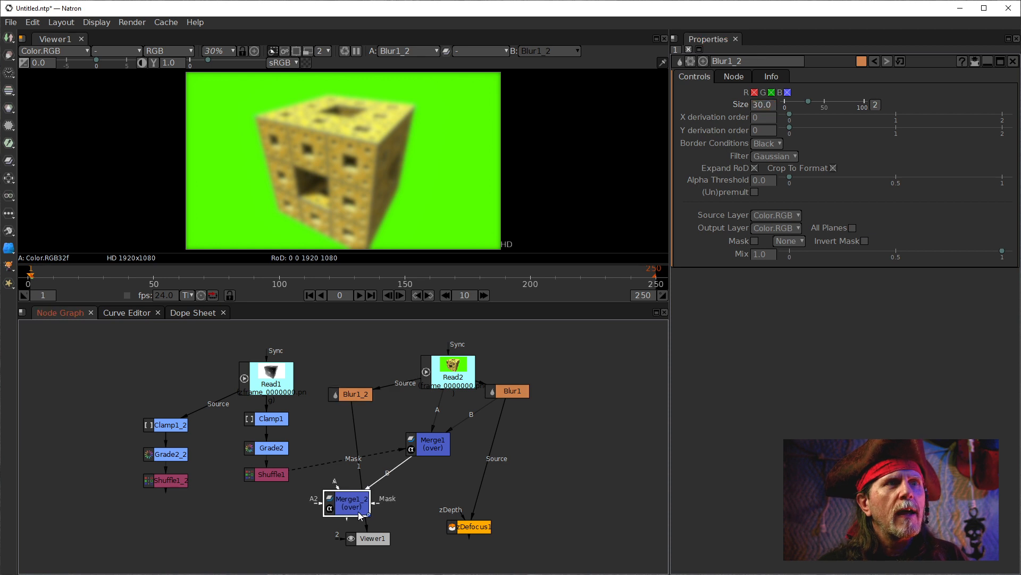
drag(343, 418, 346, 395)
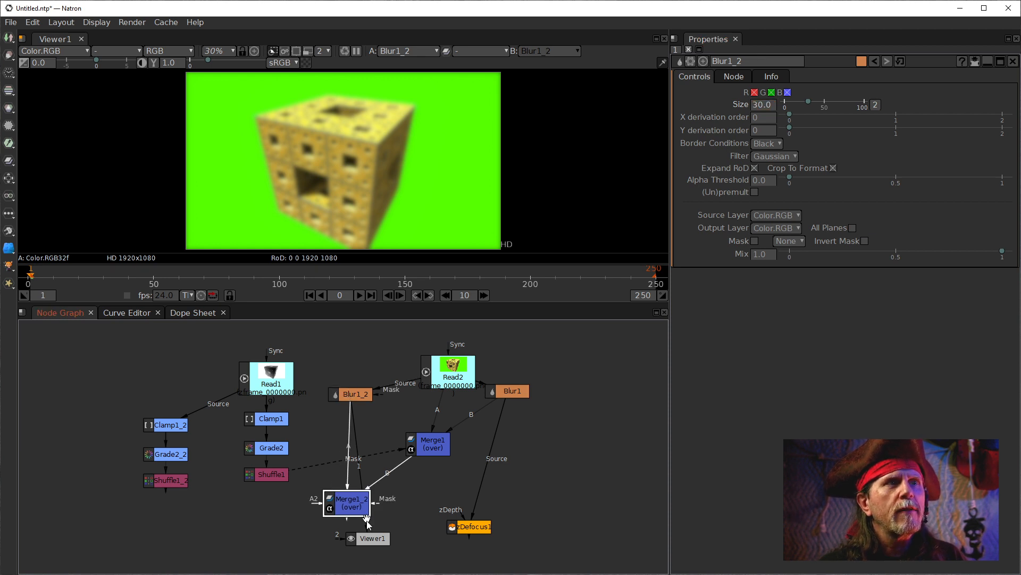
key(1)
drag(355, 503, 167, 480)
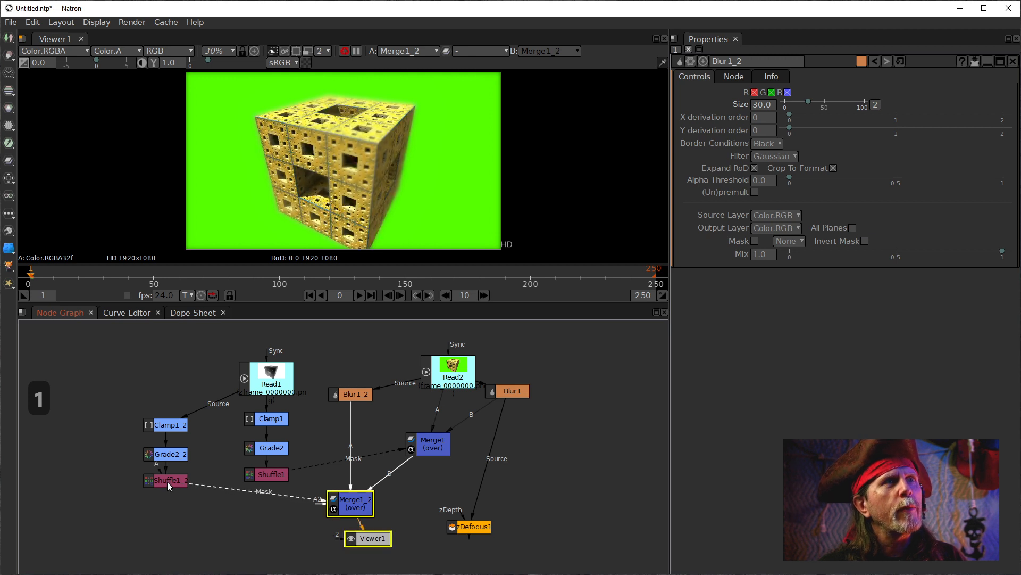
Step: Open Shuffle1_2's settings and check its output layer and channel assignments
click(168, 483)
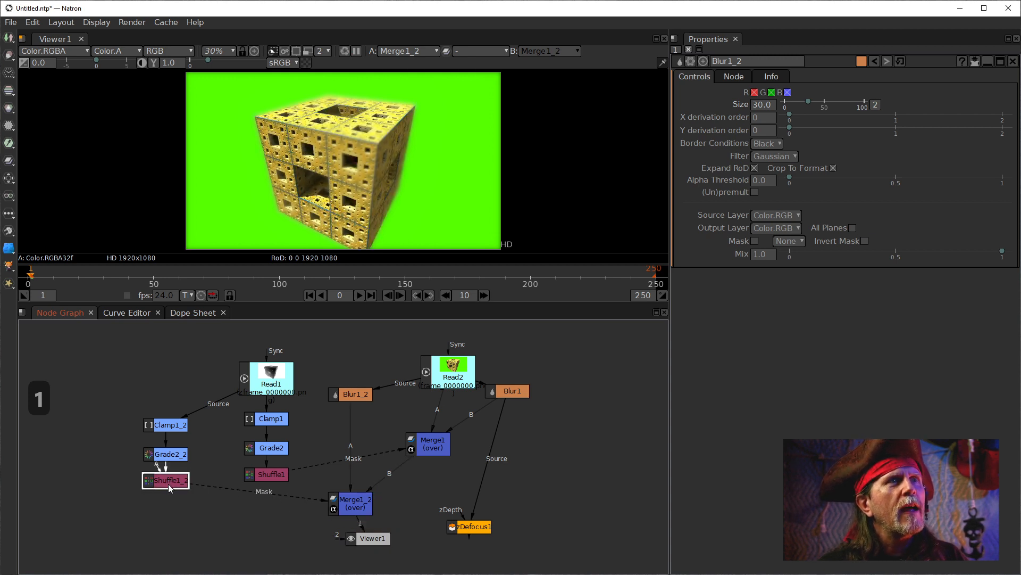
double_click(167, 482)
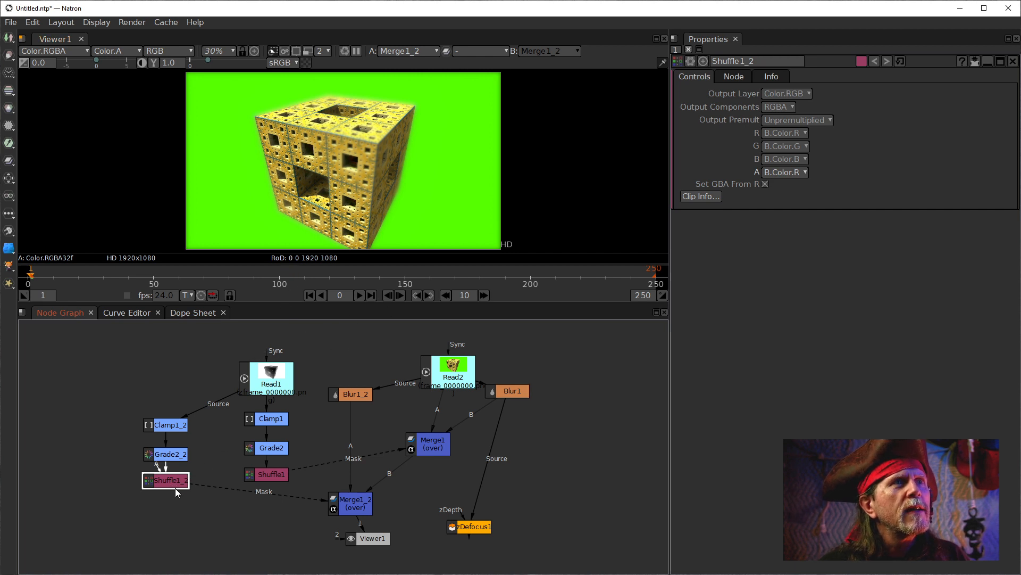
click(878, 187)
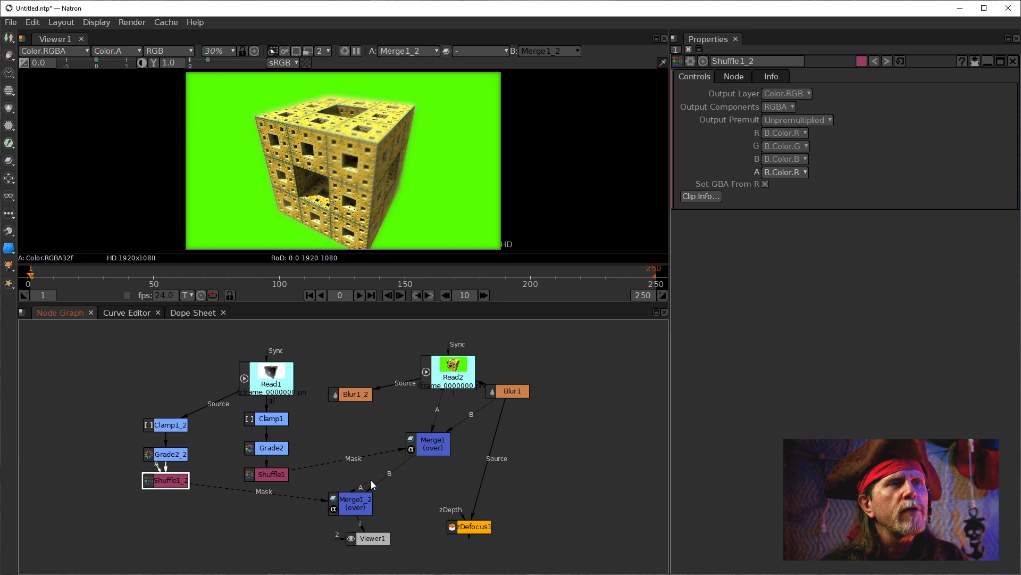
Step: Try swapping Merge1_2's inputs, connecting B to Blur1_2 and A to Merge1
drag(369, 477, 355, 396)
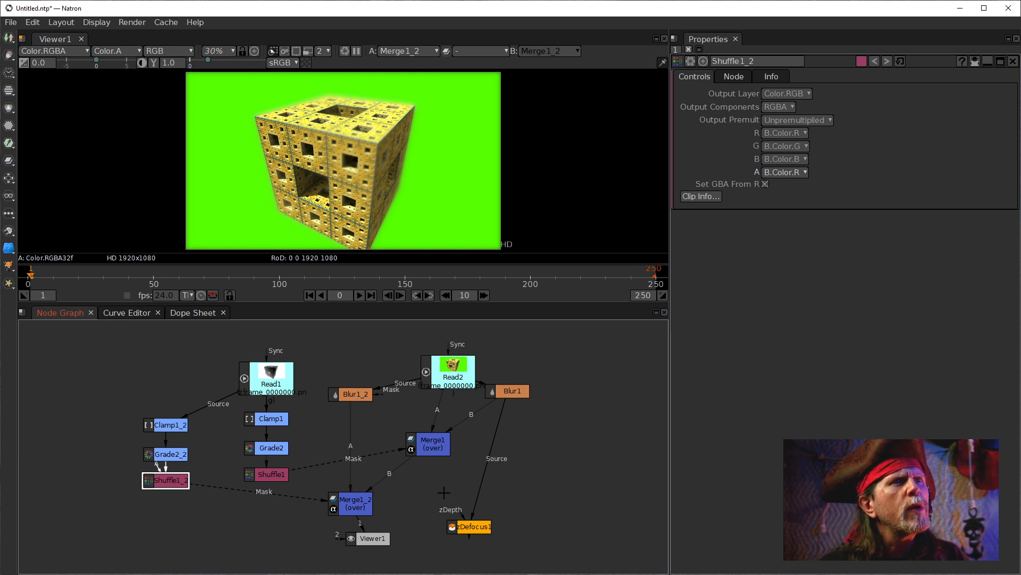
mouse_move(439, 452)
mouse_down()
mouse_move(437, 487)
mouse_move(434, 460)
mouse_up()
drag(385, 432, 383, 491)
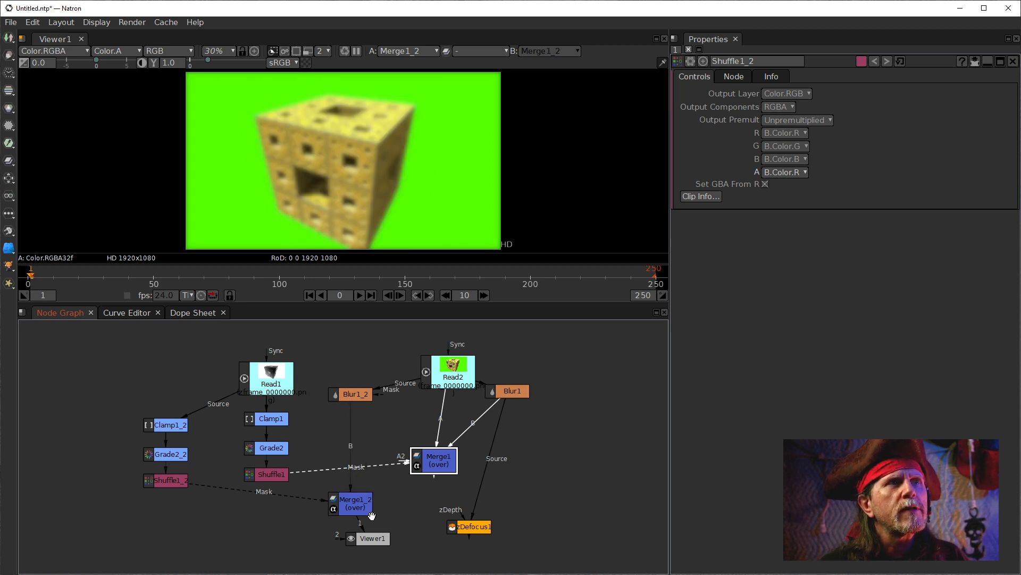
click(356, 500)
drag(341, 488, 435, 459)
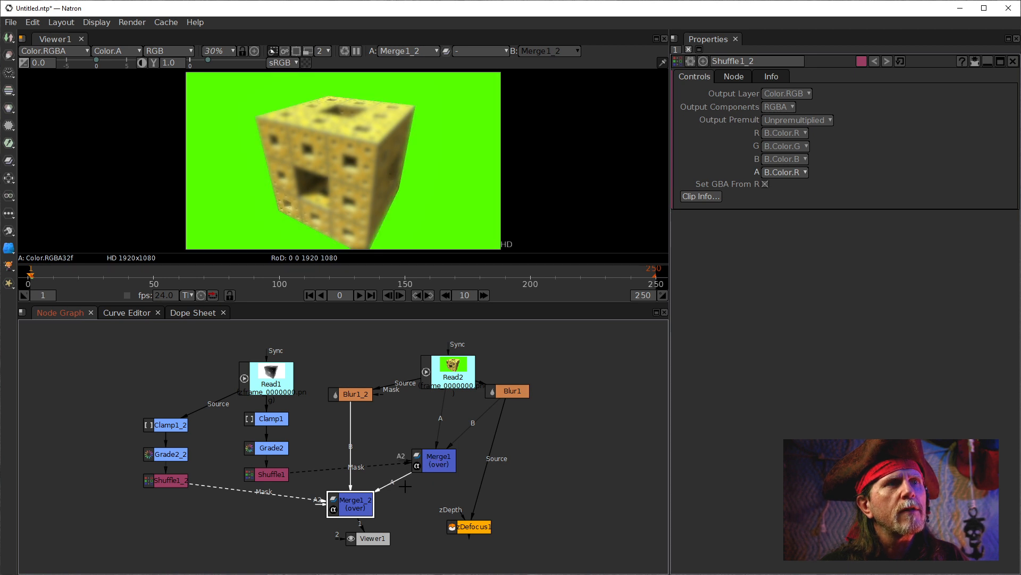
Step: Restore Merge1_2's original inputs, with B connected to Merge1 and A to Blur1_2
drag(409, 493, 409, 494)
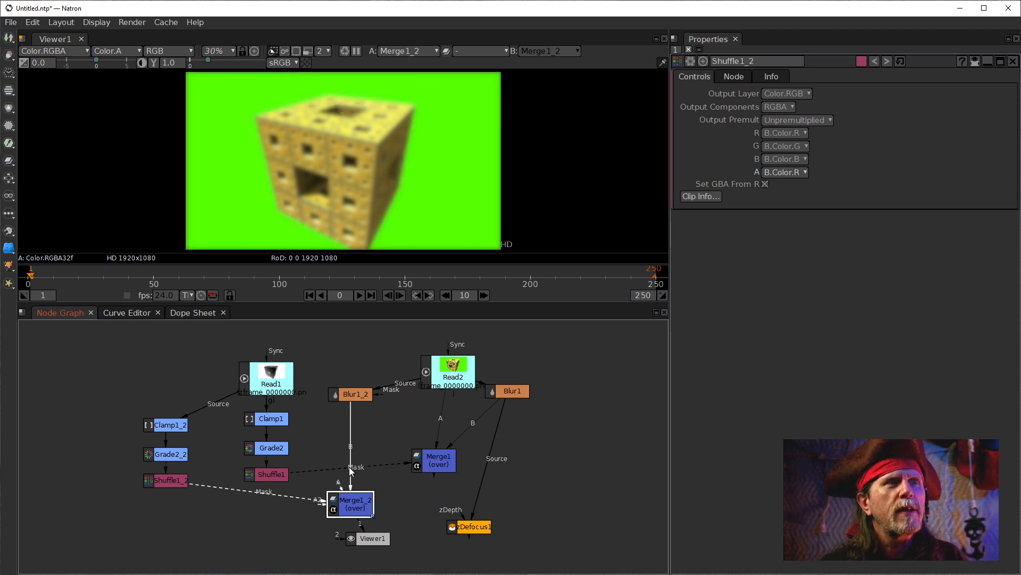
drag(353, 469, 447, 461)
drag(342, 490, 349, 395)
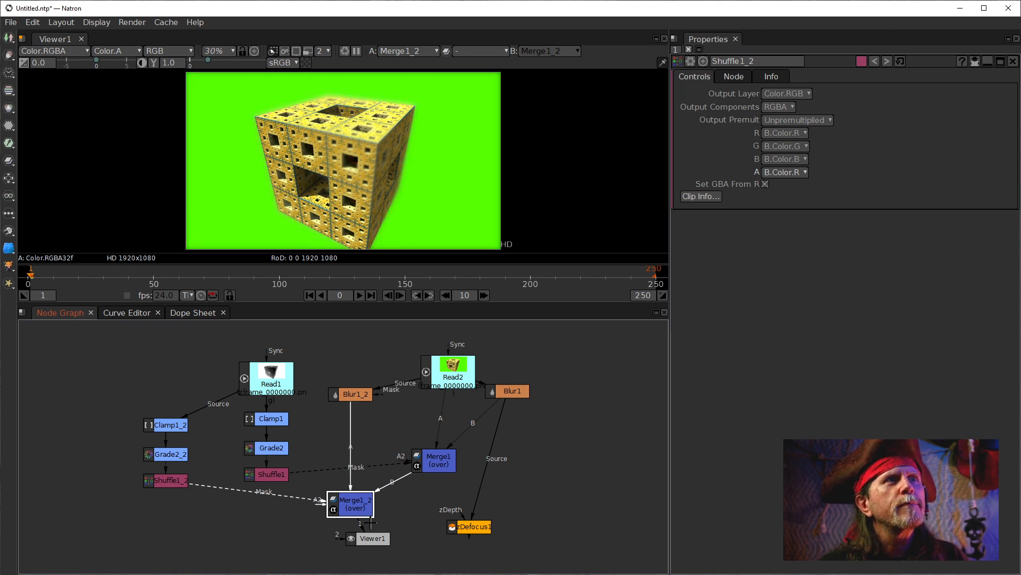
Step: Open Clamp1_2's settings and raise its Minimum to 0.4
double_click(166, 424)
click(746, 104)
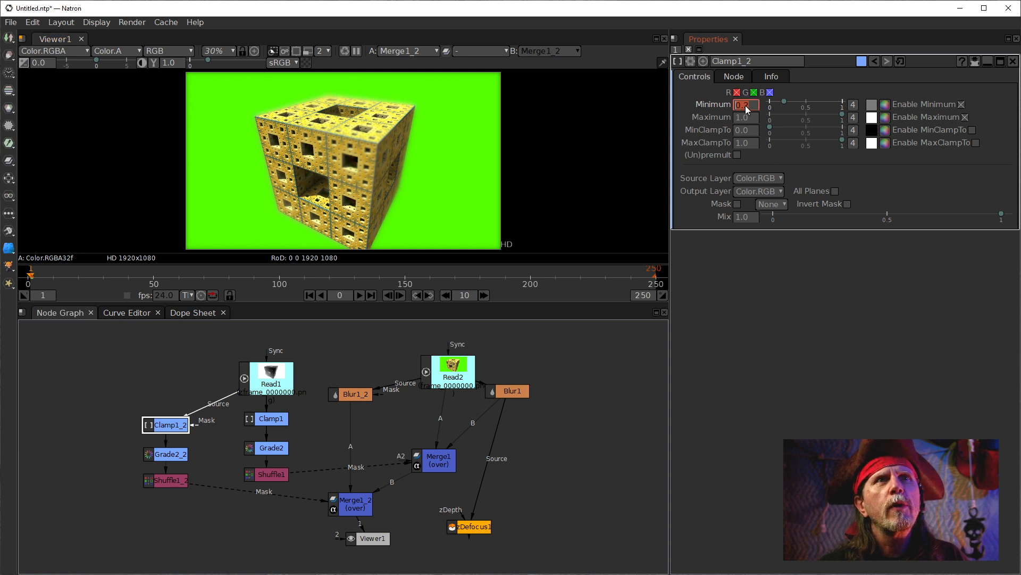
scroll(747, 109, up, 1)
scroll(747, 109, up, 1)
Step: Open Grade2_2's settings and normalize it to the new clamp range
click(181, 453)
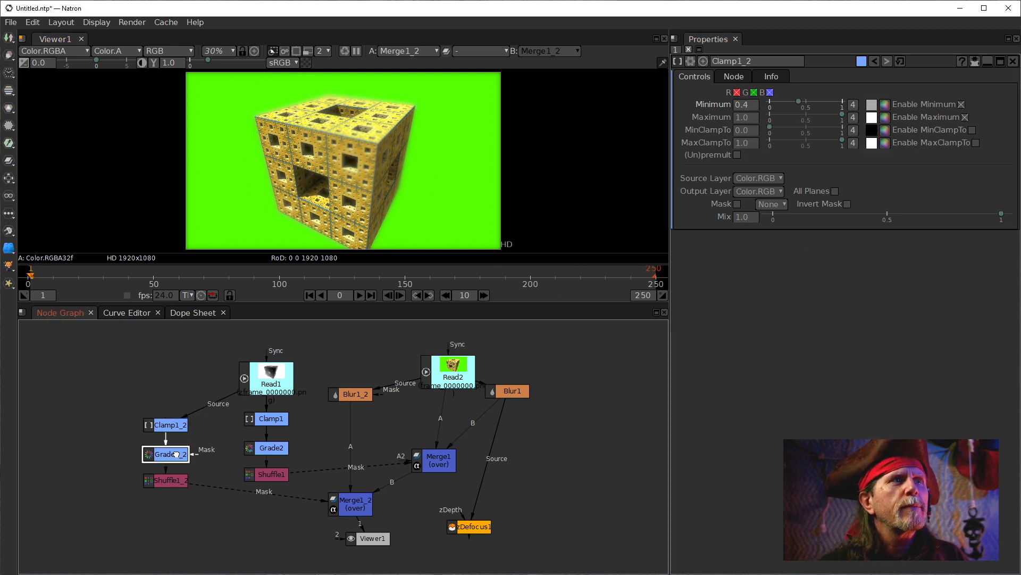
double_click(181, 456)
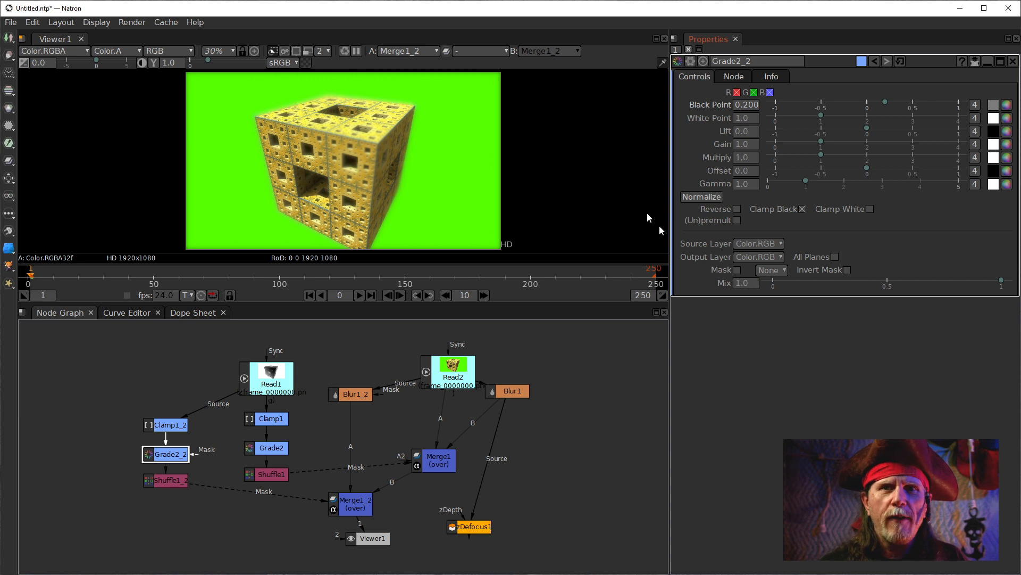
click(716, 201)
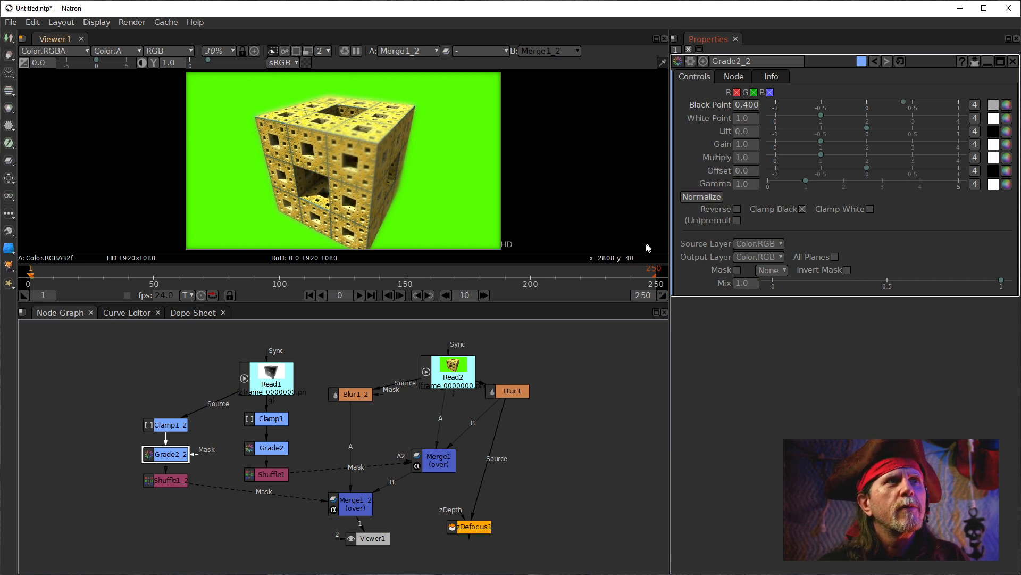
Step: Show Shuffle1_2 in Viewer1 and lower Grade2_2's Black Point to 0.3
click(176, 458)
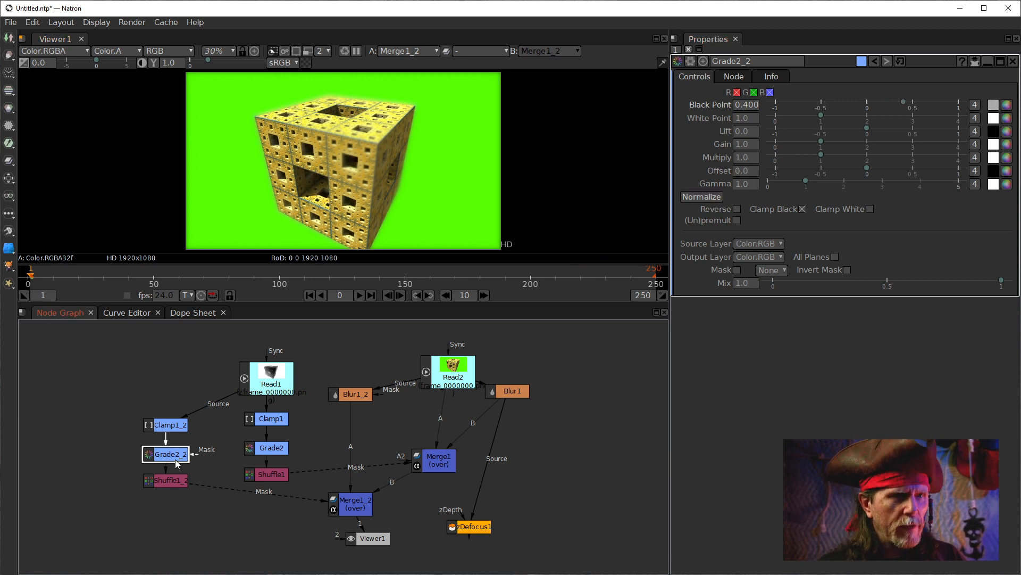
click(174, 482)
key(1)
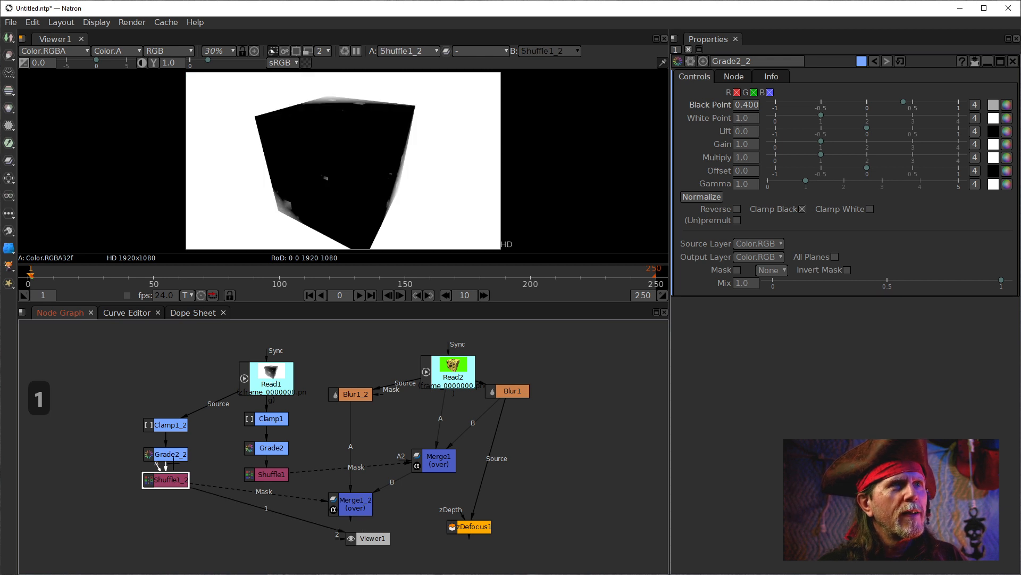
click(745, 105)
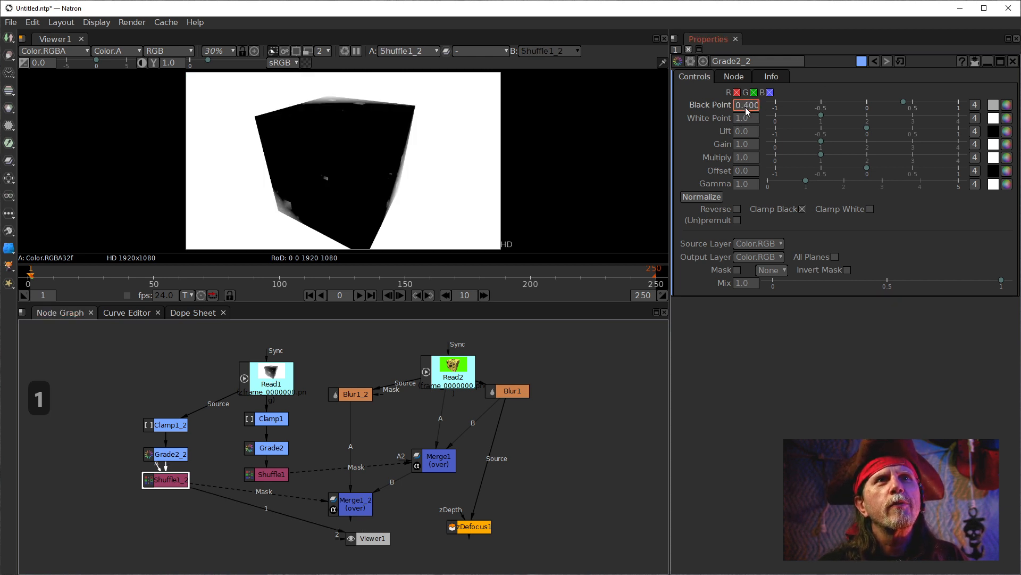
key(Down)
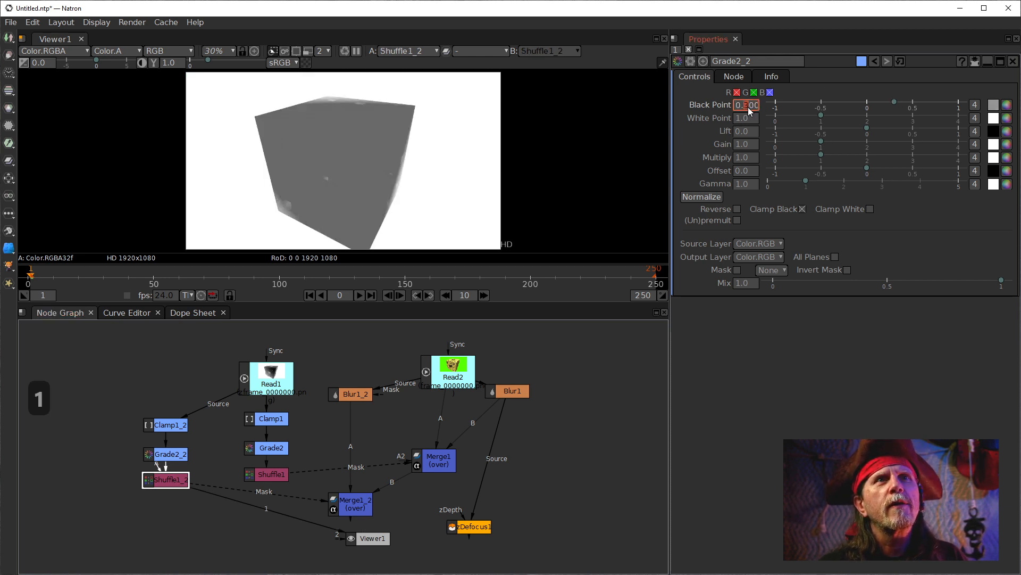
Step: View Grade2_2 and Clamp1_2 in turn in Viewer1, and set Grade2_2's Black Point to 0.2
click(165, 452)
key(1)
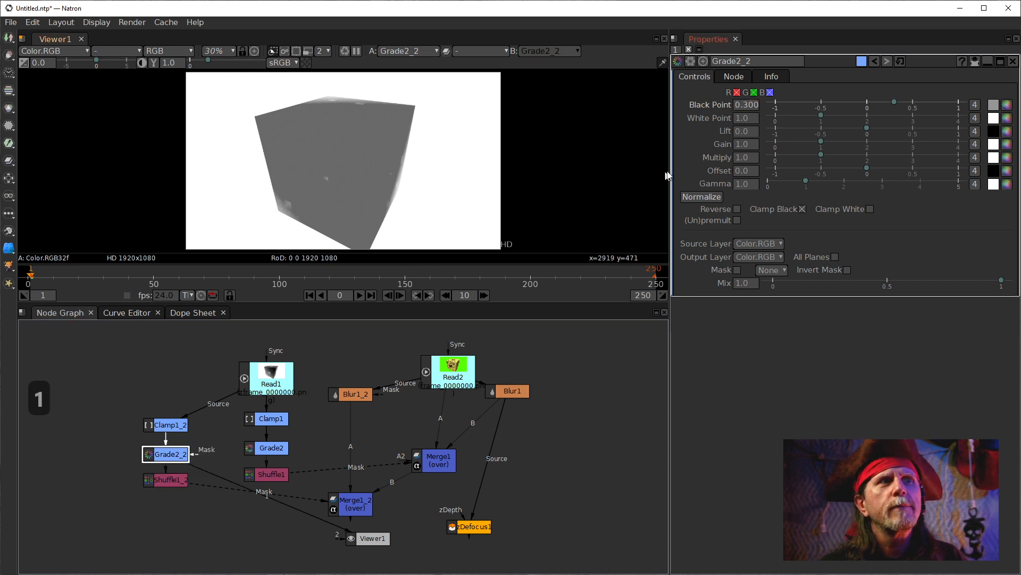
click(179, 427)
key(1)
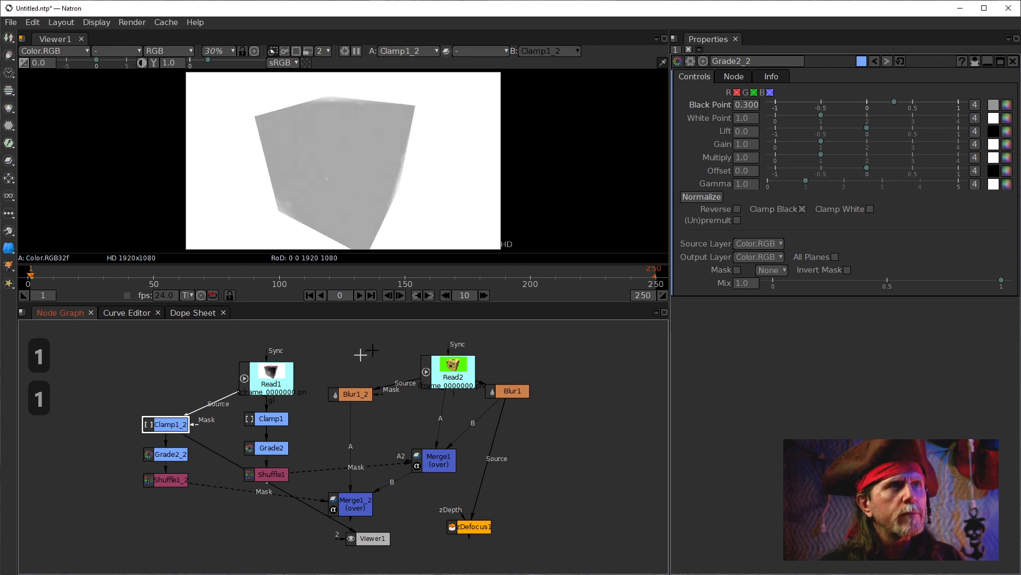
click(742, 106)
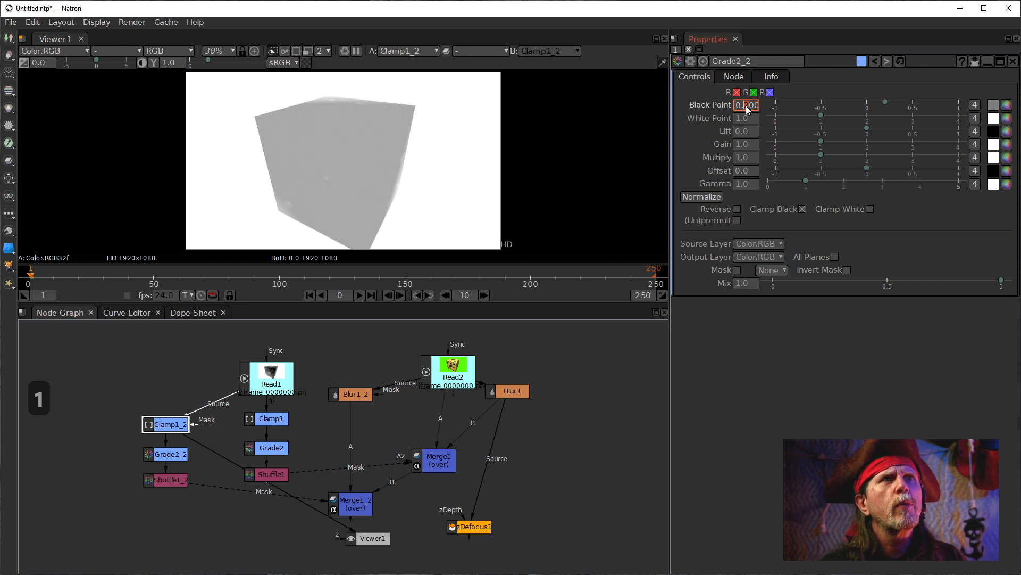
Step: Move the Viewer1 node below Shuffle1, and lower Clamp1_2's Minimum to below 0.1
drag(367, 538, 269, 543)
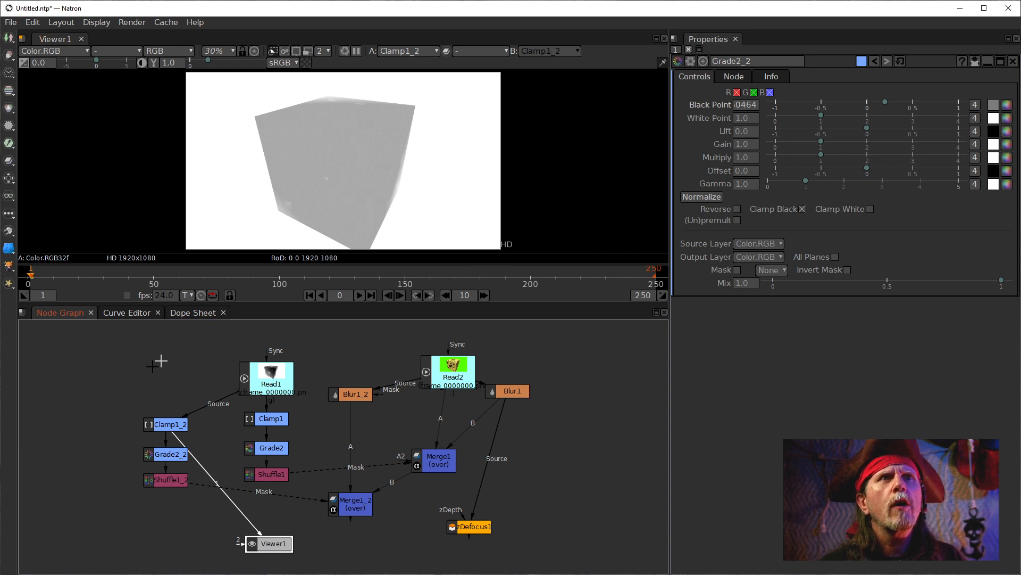
click(174, 423)
click(742, 117)
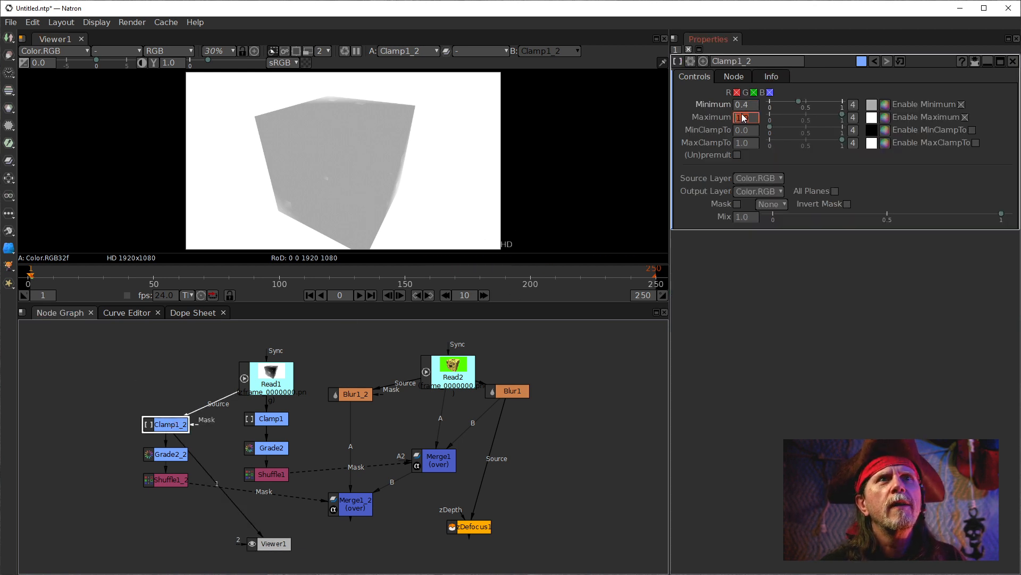
scroll(747, 107, down, 2)
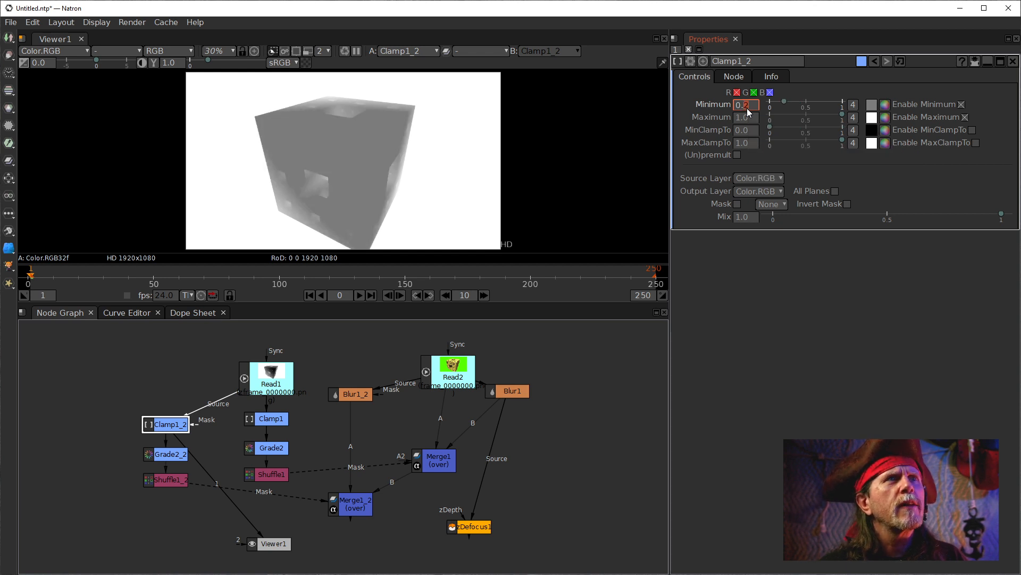
scroll(747, 107, down, 1)
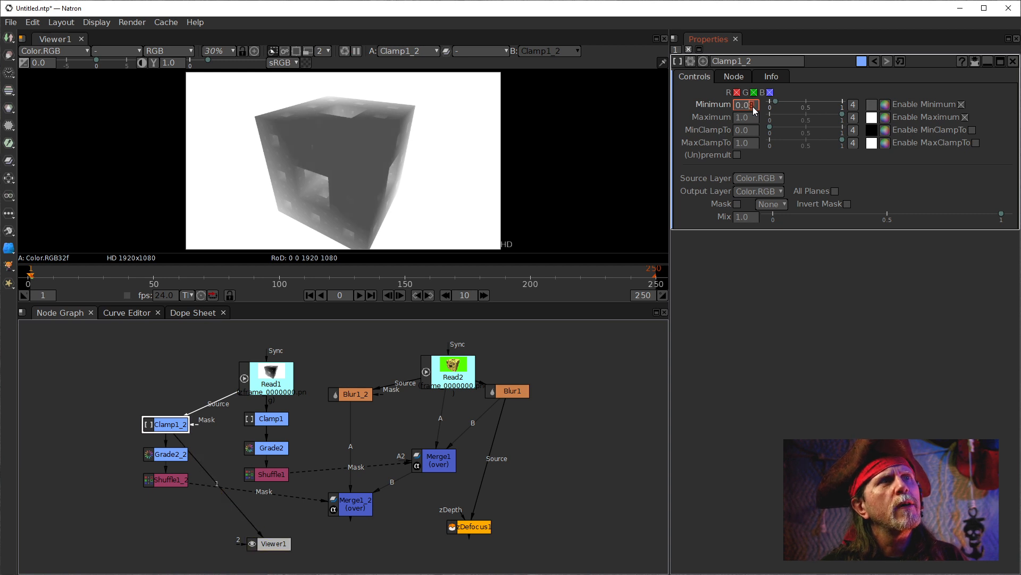
Step: Normalize Grade2_2 to the lowered clamp range and show Merge1_2 in Viewer1
click(167, 456)
click(702, 197)
click(359, 508)
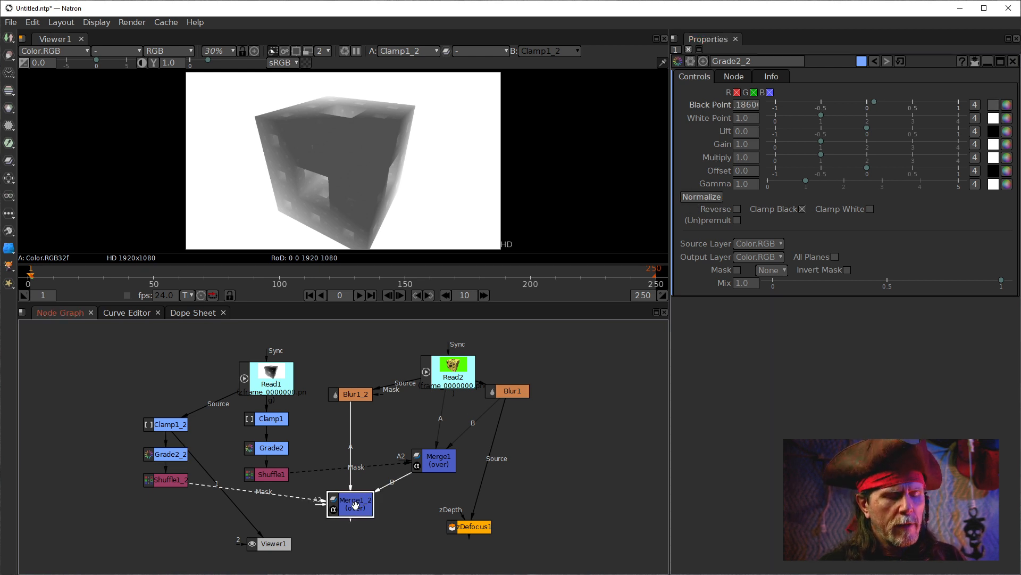
key(1)
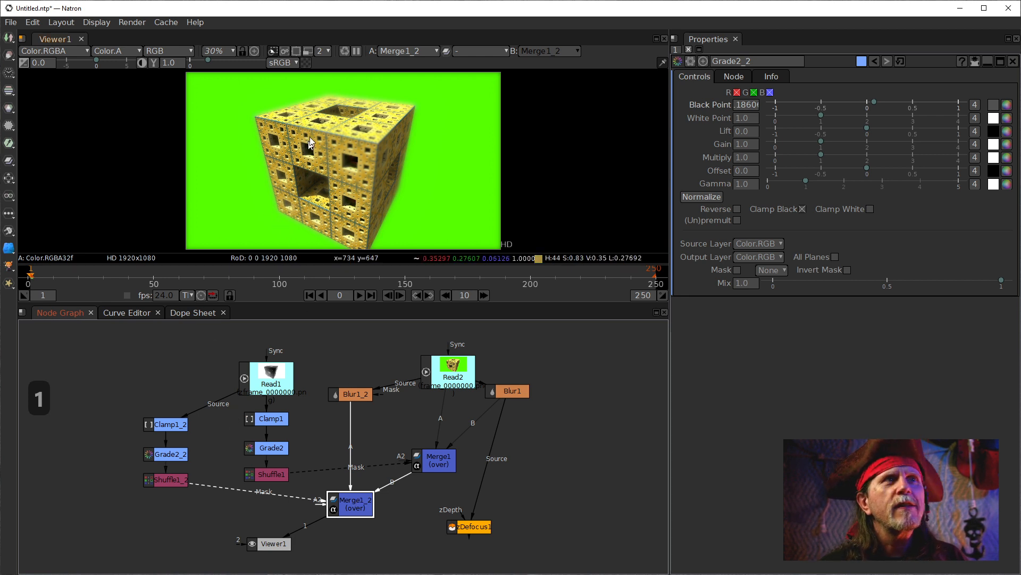
Step: Set Clamp1_2's Minimum to 0.02
click(170, 424)
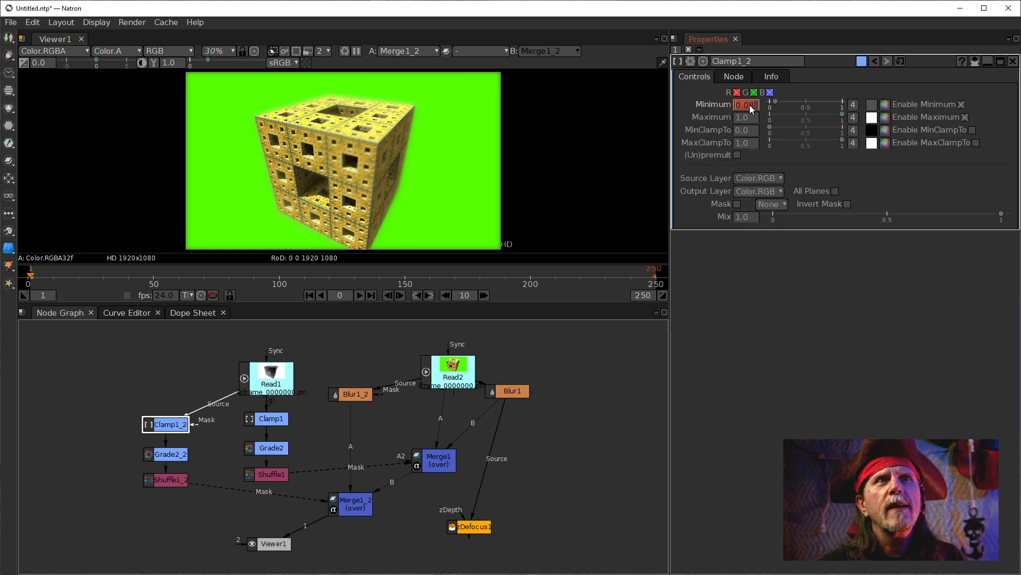
scroll(748, 106, down, 2)
scroll(748, 106, down, 3)
Step: Compare the clamp limits of Clamp1 and Clamp1_2, and normalize Grade2_2 again
click(269, 418)
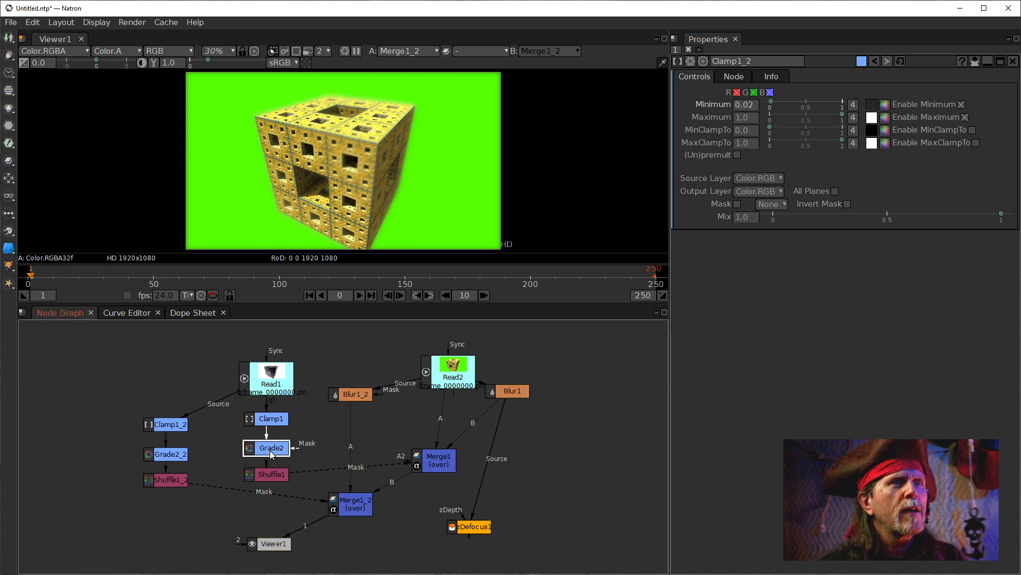
double_click(270, 419)
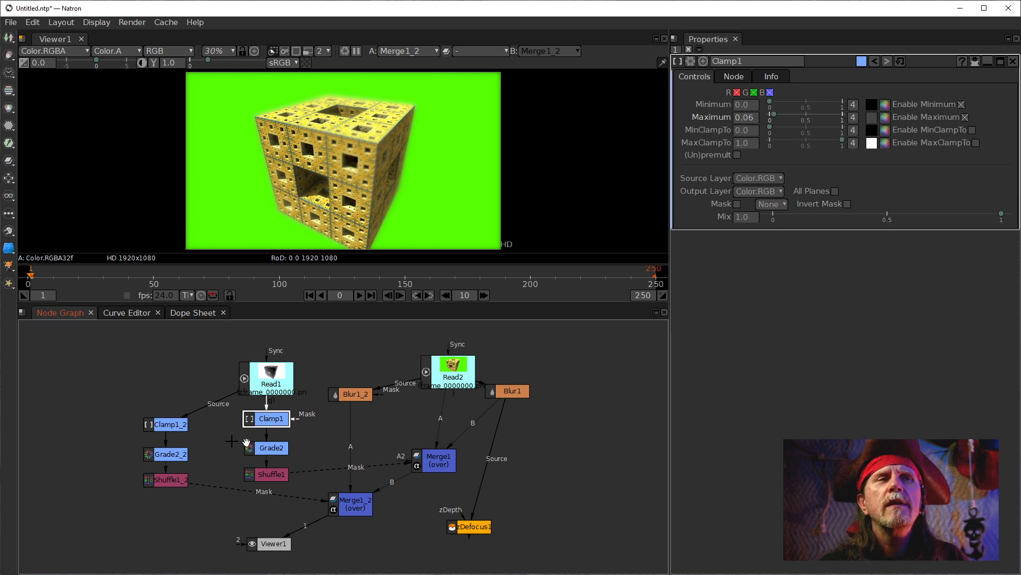
click(171, 427)
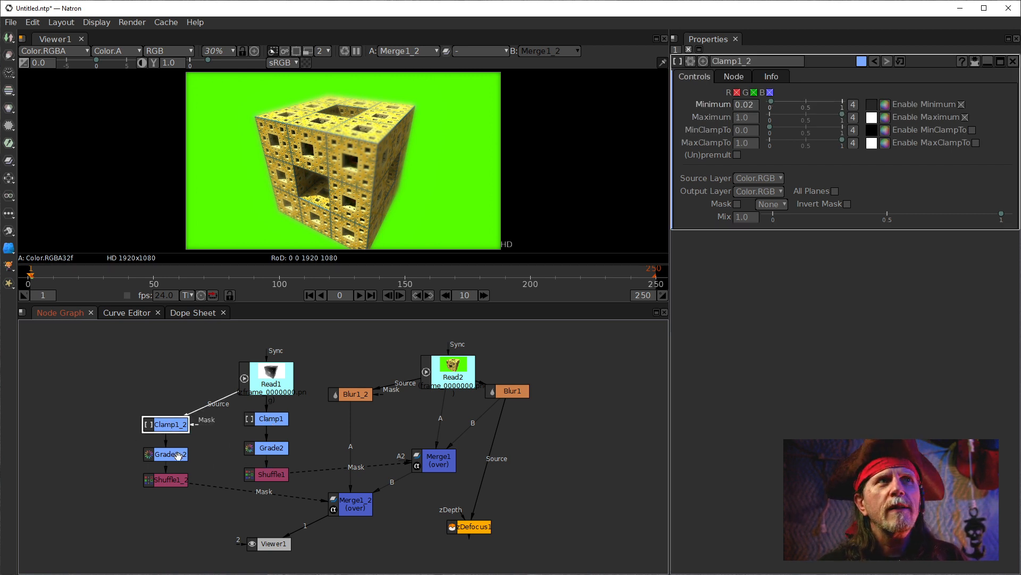
click(179, 456)
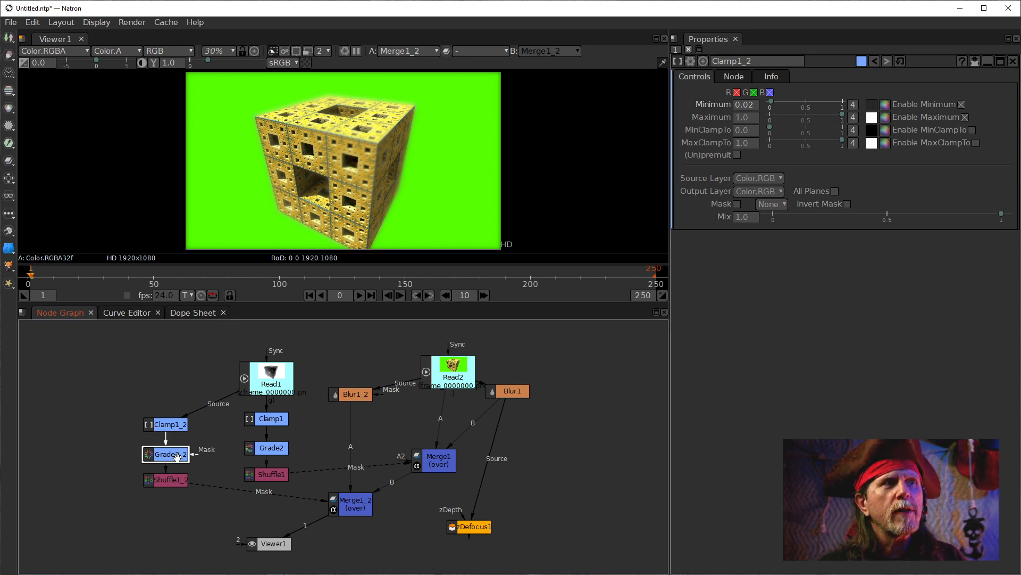
double_click(174, 452)
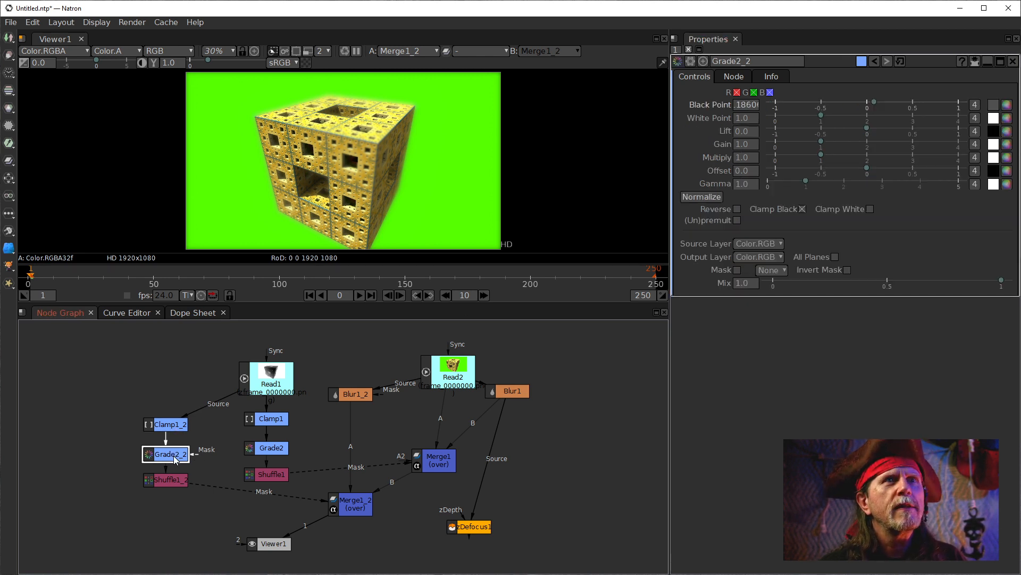
click(702, 198)
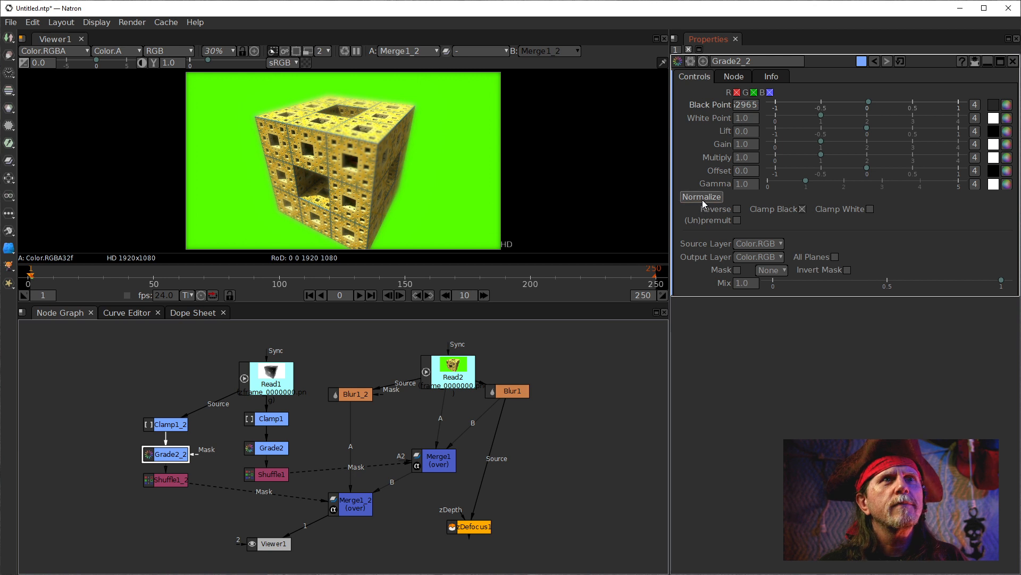
Step: View the Grade2_2 and Merge1_2 outputs in Viewer1, and check the settings of Merge1_2 and Read1
click(172, 461)
key(1)
click(178, 492)
click(338, 499)
key(1)
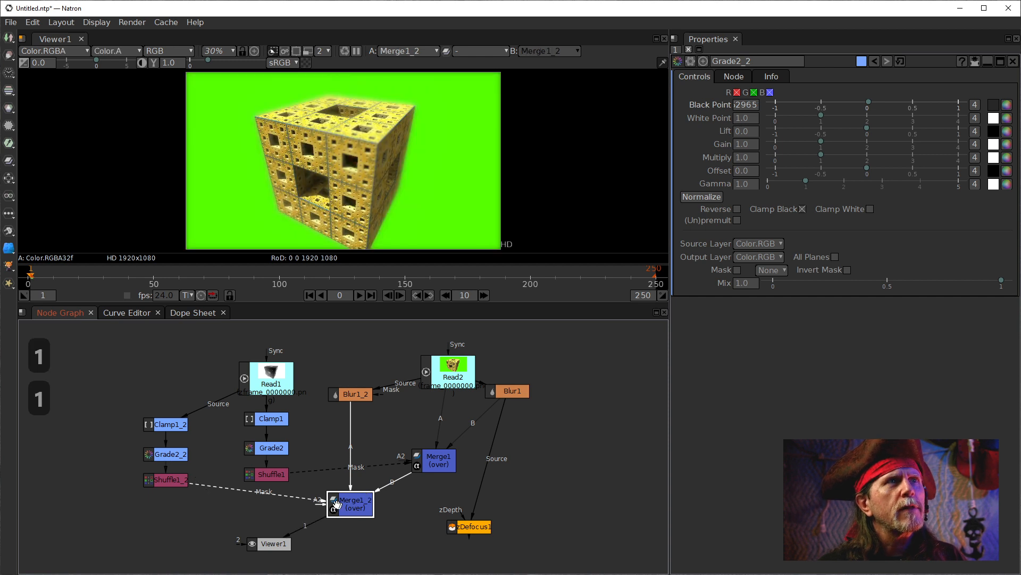
double_click(345, 504)
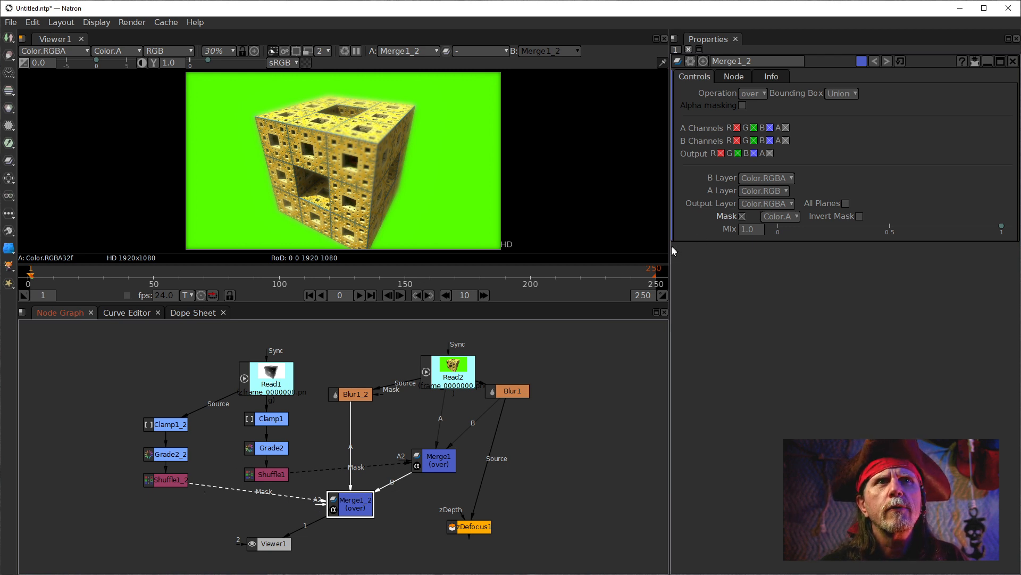
click(266, 384)
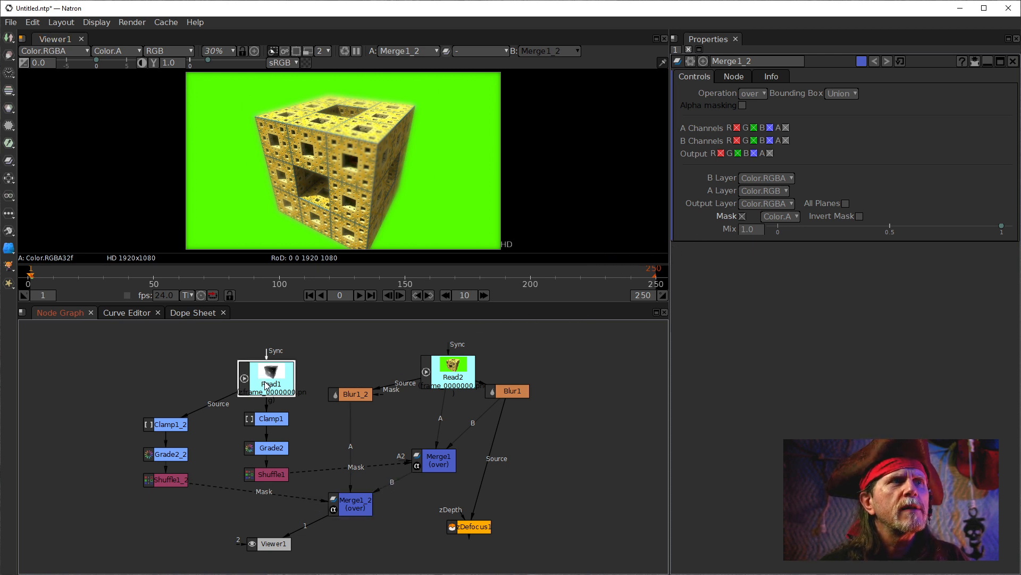
double_click(266, 385)
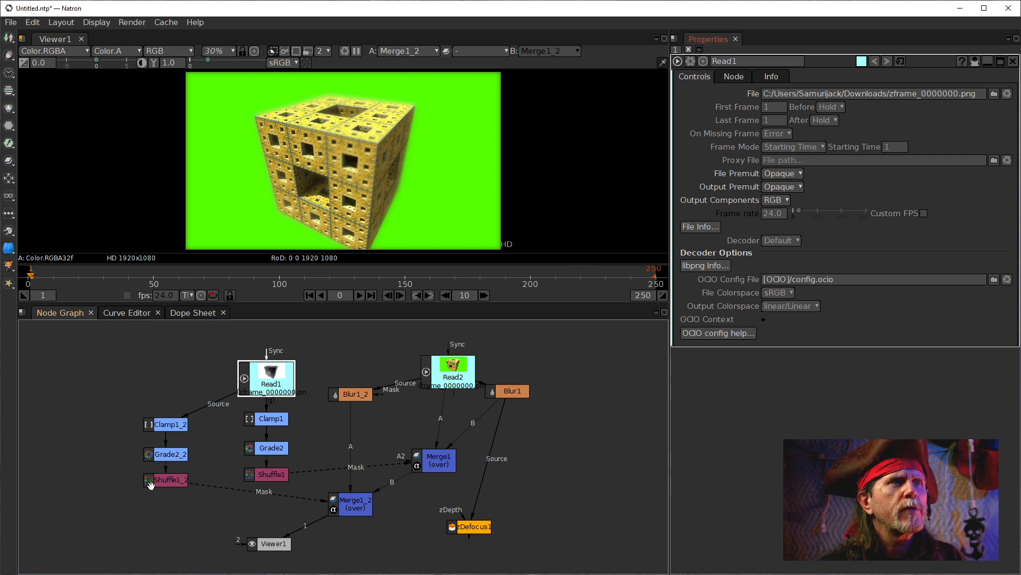
Step: Set Clamp1_2's Maximum to 0.7 and normalize Grade2_2 to match
double_click(170, 424)
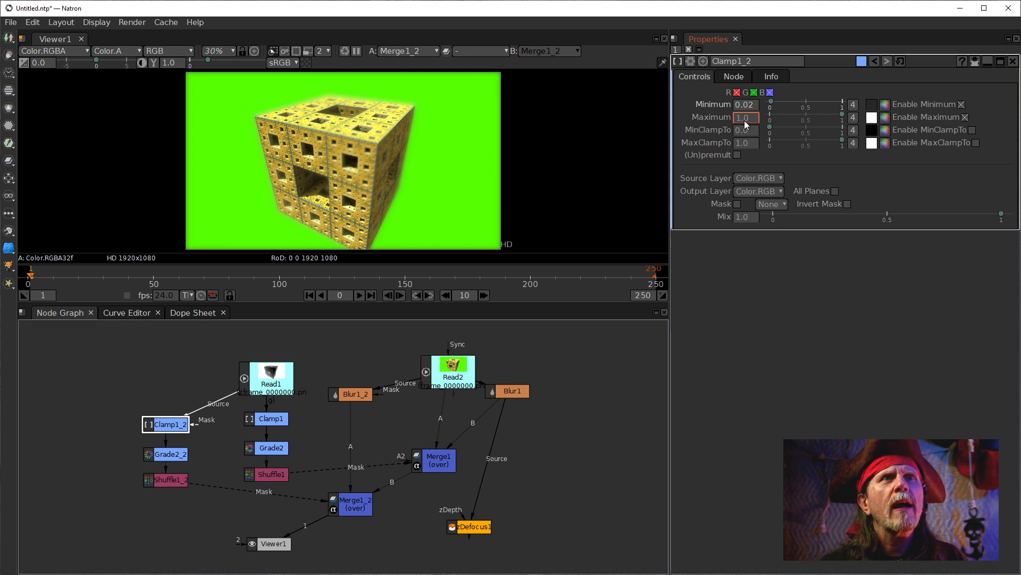
scroll(746, 125, down, 1)
scroll(746, 124, down, 1)
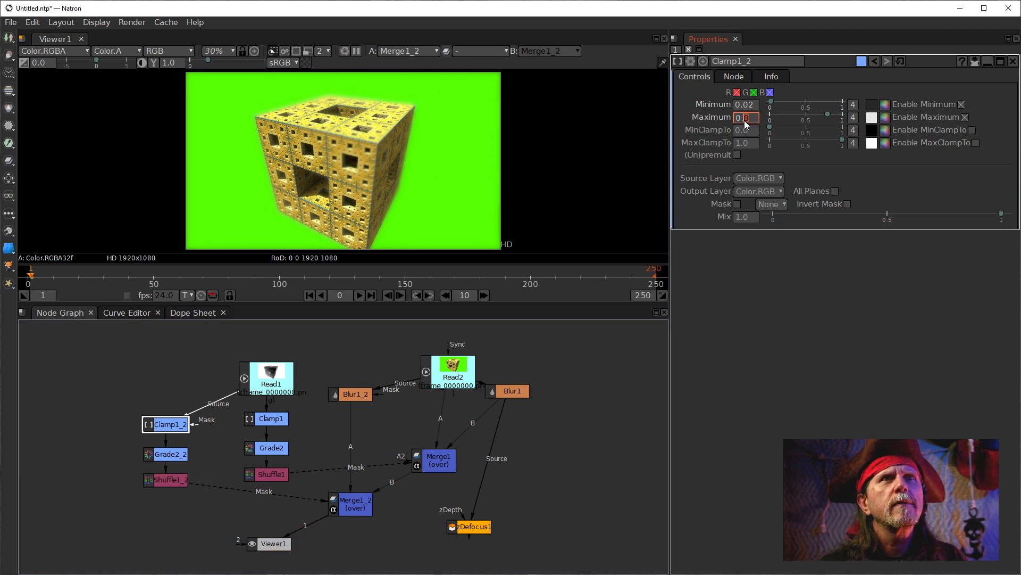
scroll(747, 126, down, 1)
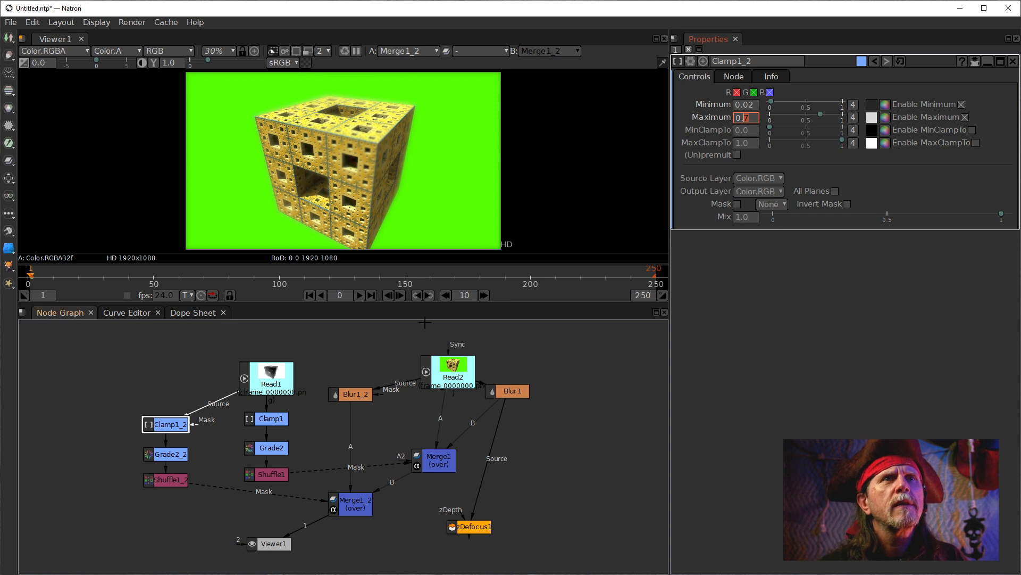
click(160, 453)
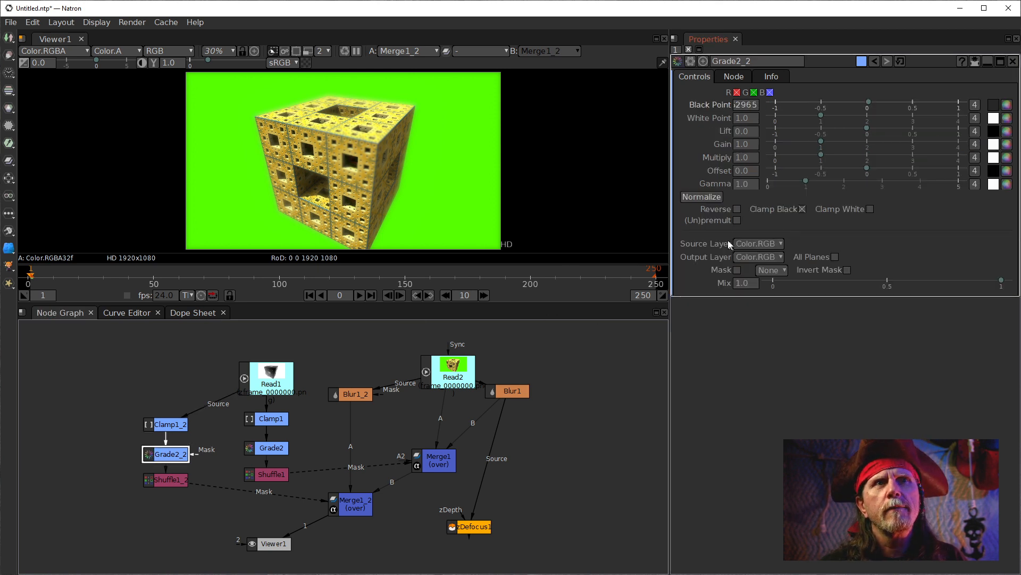
click(711, 199)
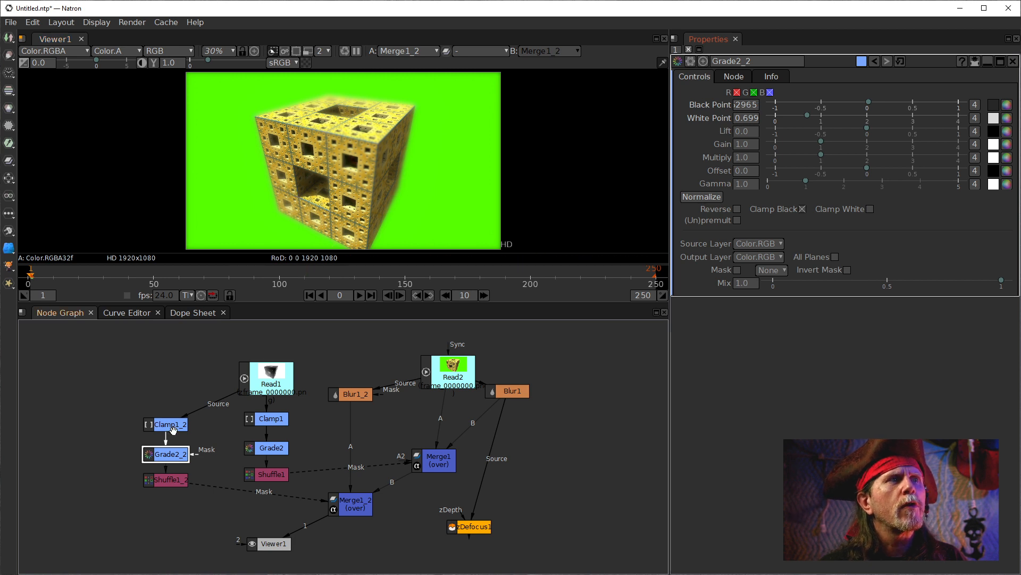
Step: Set Clamp1_2's Maximum to 0.5 and normalize Grade2_2 again
click(169, 424)
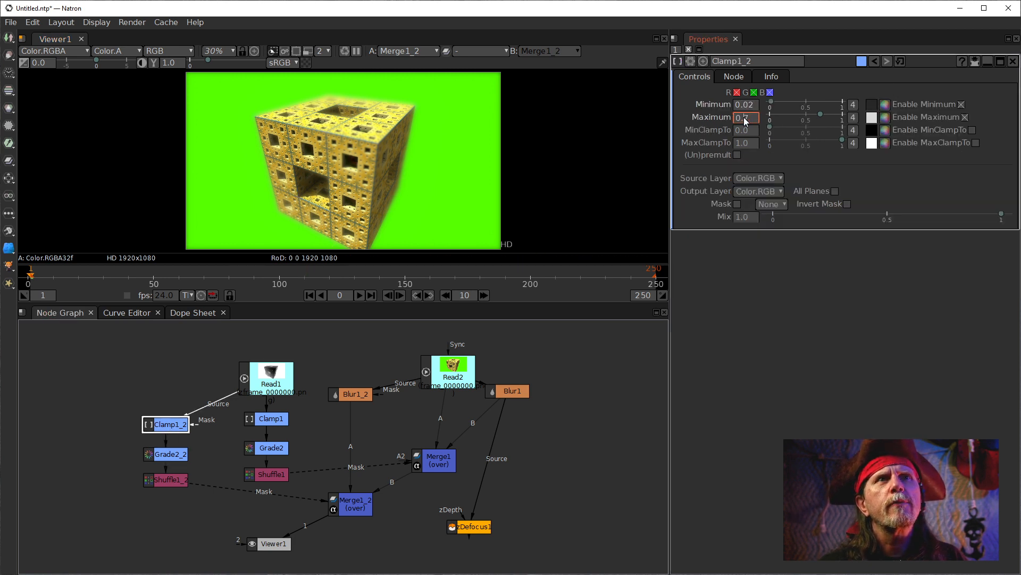
scroll(746, 120, down, 1)
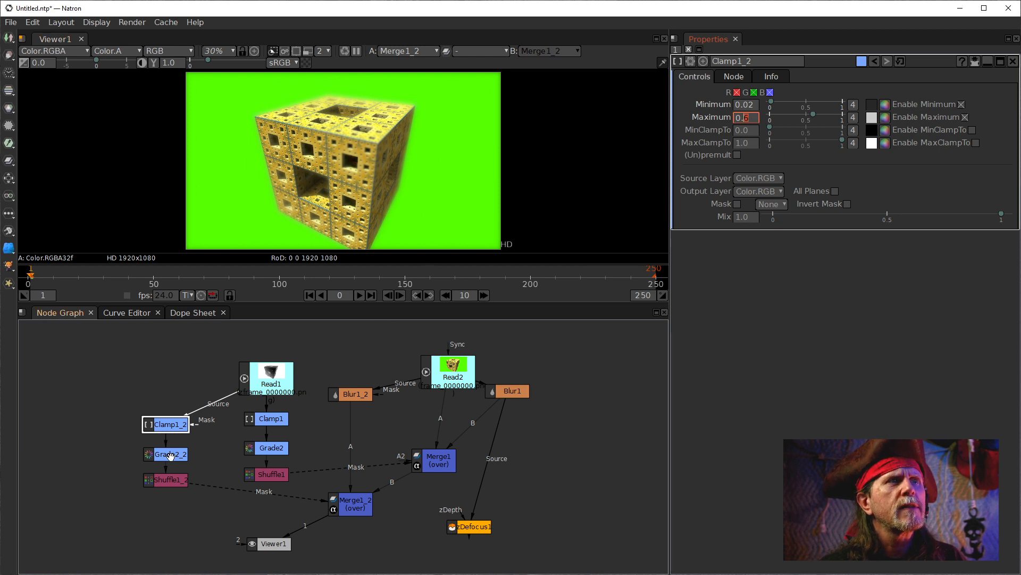
scroll(747, 121, down, 1)
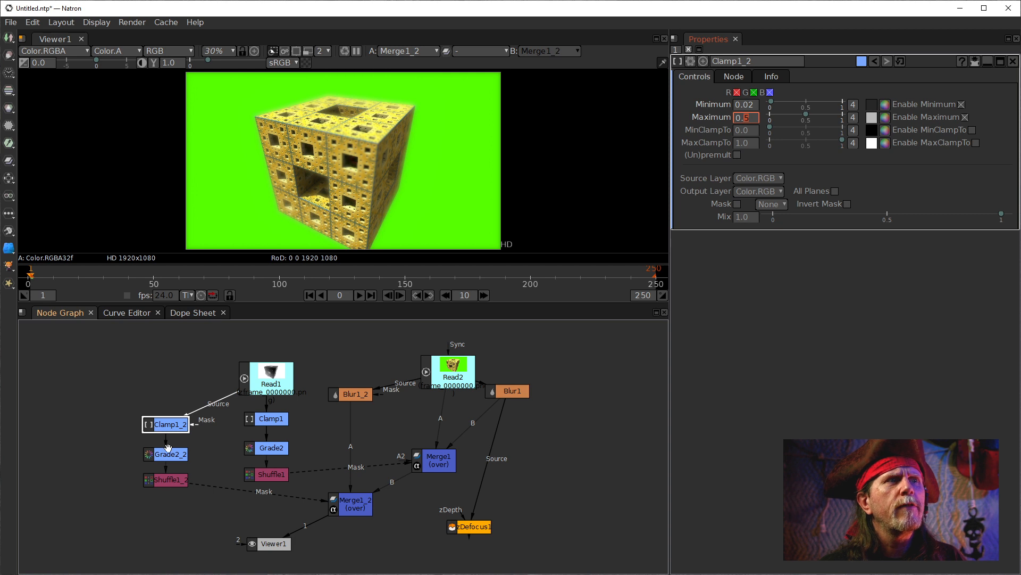
click(167, 452)
double_click(161, 456)
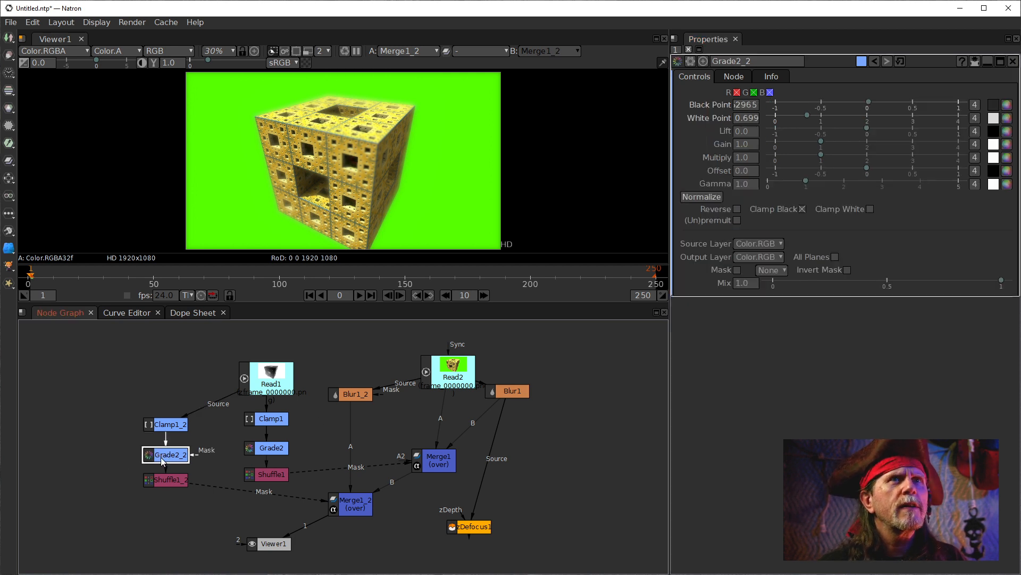
click(698, 197)
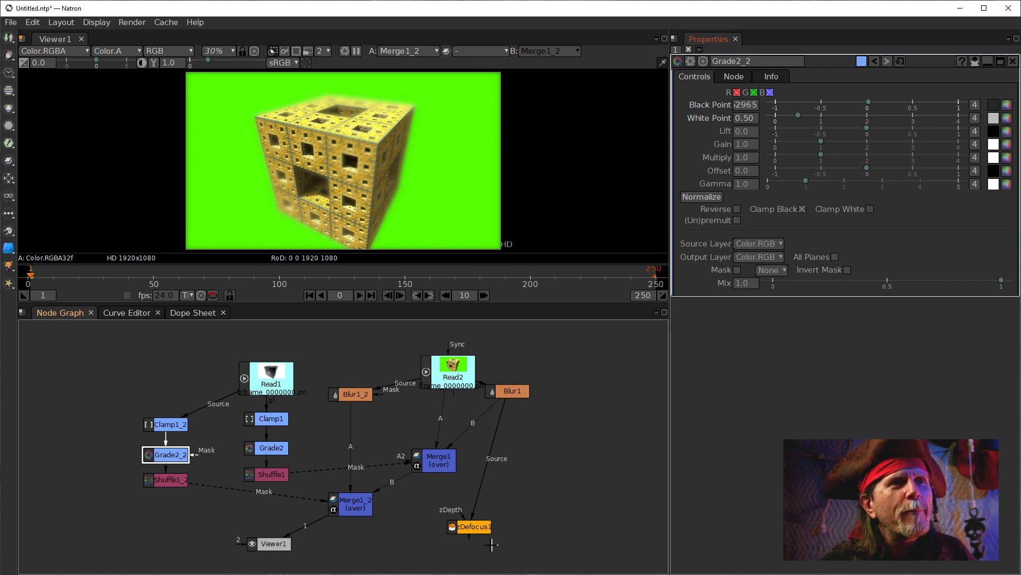
Step: Move Viewer1 close to zDefocus1 and connect the viewer's input 1 to zDefocus1
click(270, 545)
drag(269, 545, 396, 548)
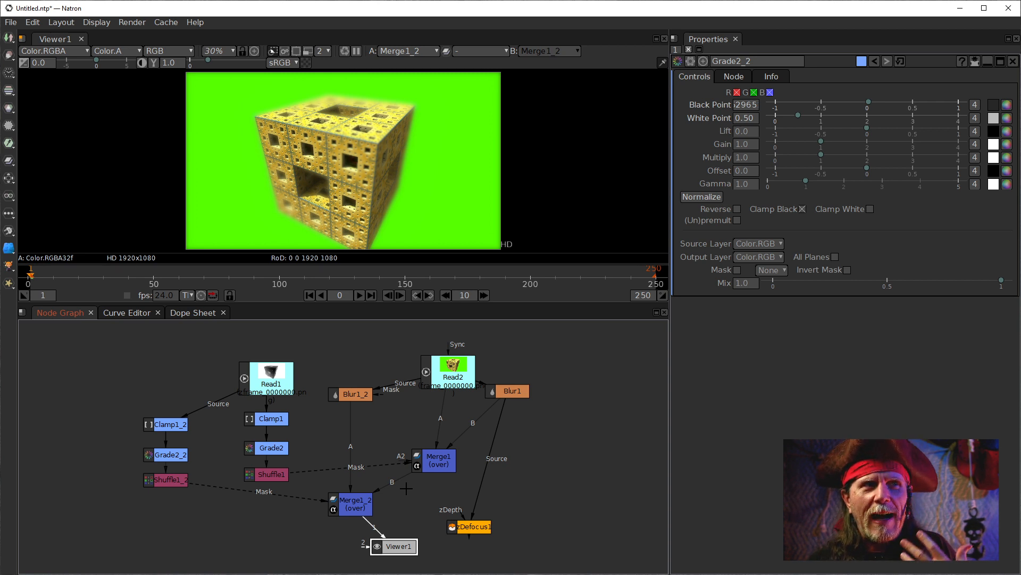
drag(382, 535, 466, 527)
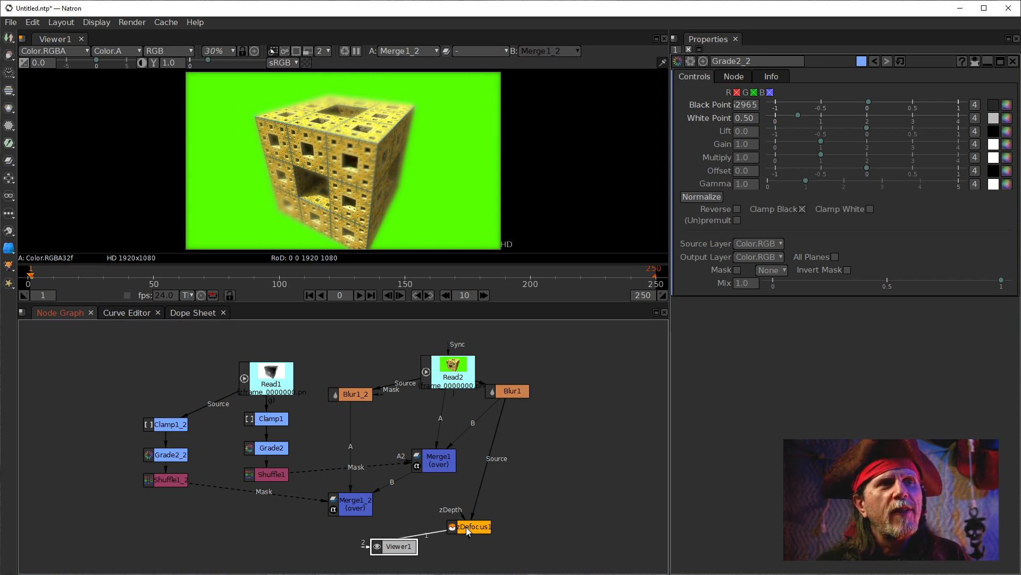
mouse_move(389, 540)
mouse_down()
mouse_move(410, 536)
mouse_move(407, 548)
mouse_up()
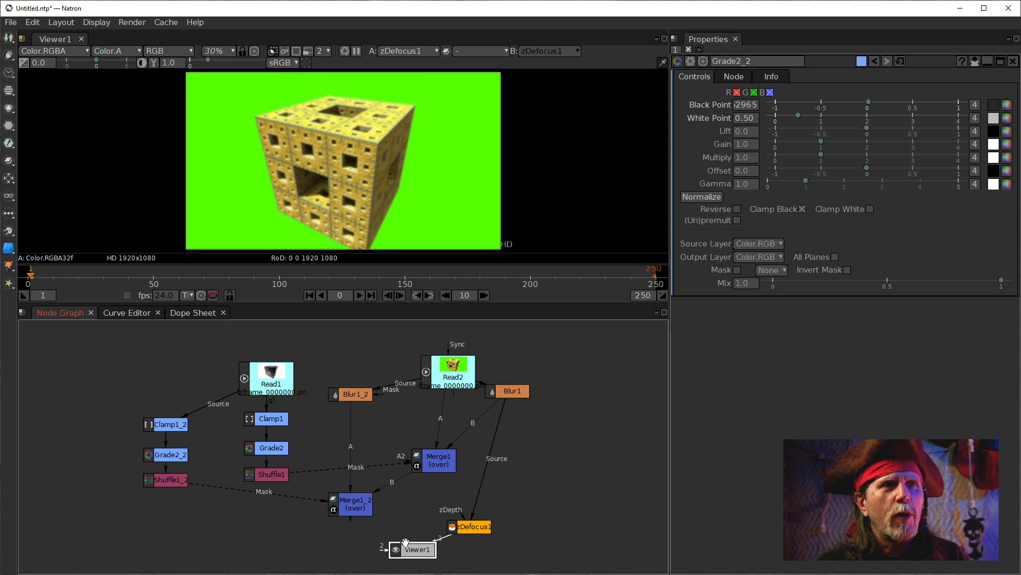
Step: Reconnect zDefocus1's Source input from Blur1 to Read2, and connect its zDepth input to Read1
drag(482, 477, 459, 370)
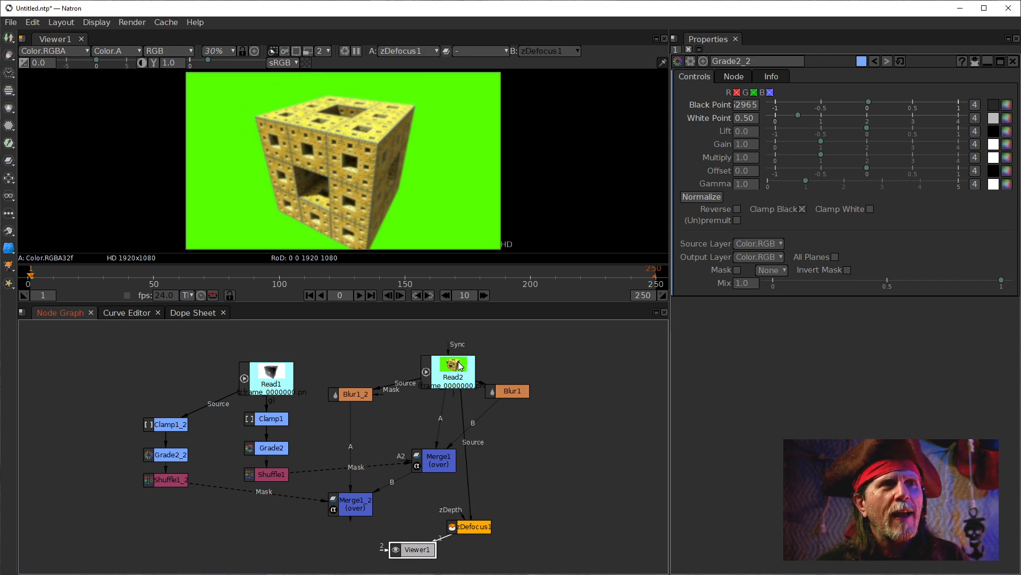
click(436, 505)
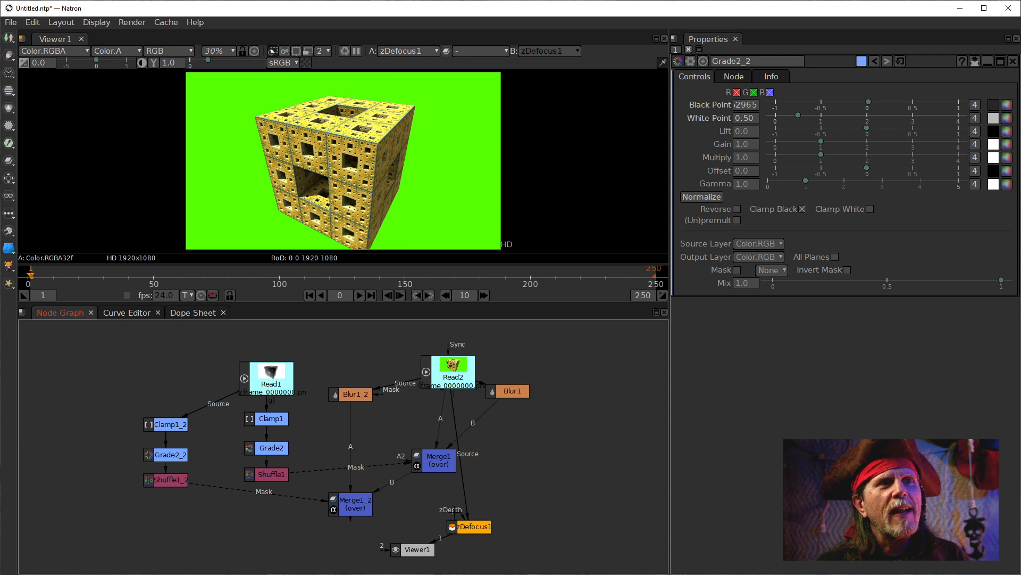
drag(462, 518, 271, 381)
Step: Move Viewer1 and zDefocus1 clear of the merge nodes, and open zDefocus1's settings
click(419, 549)
drag(420, 549, 534, 546)
drag(468, 526, 559, 484)
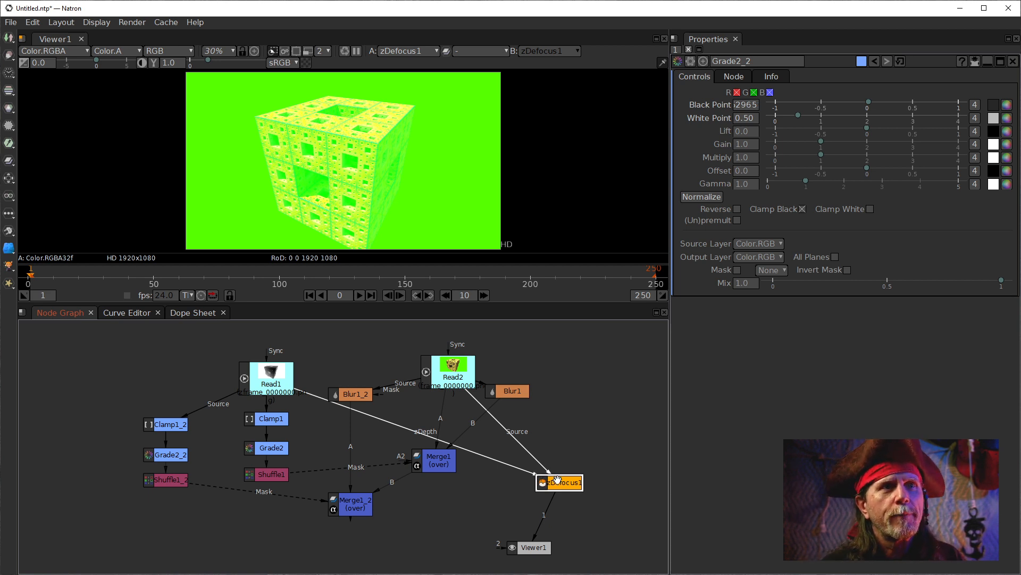
double_click(557, 482)
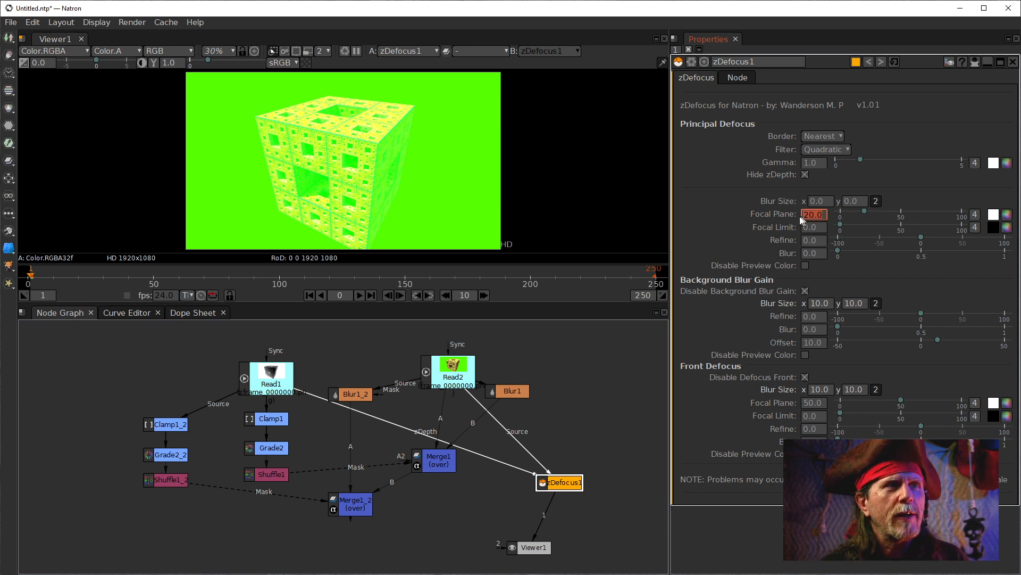
Step: Duplicate Shuffle1 beside Grade2 and connect the copy's B input to Read1
click(283, 477)
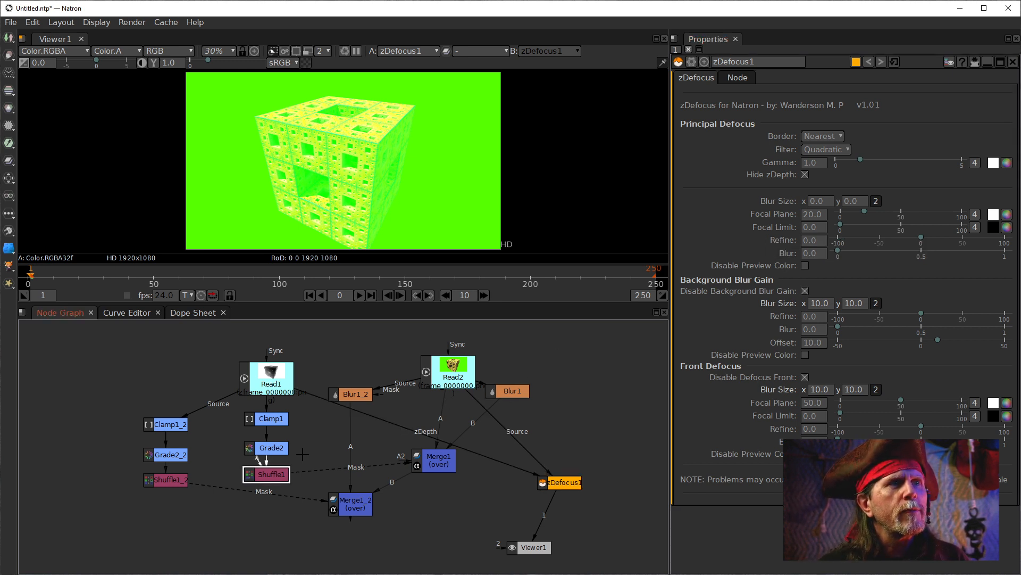
key(alt+c)
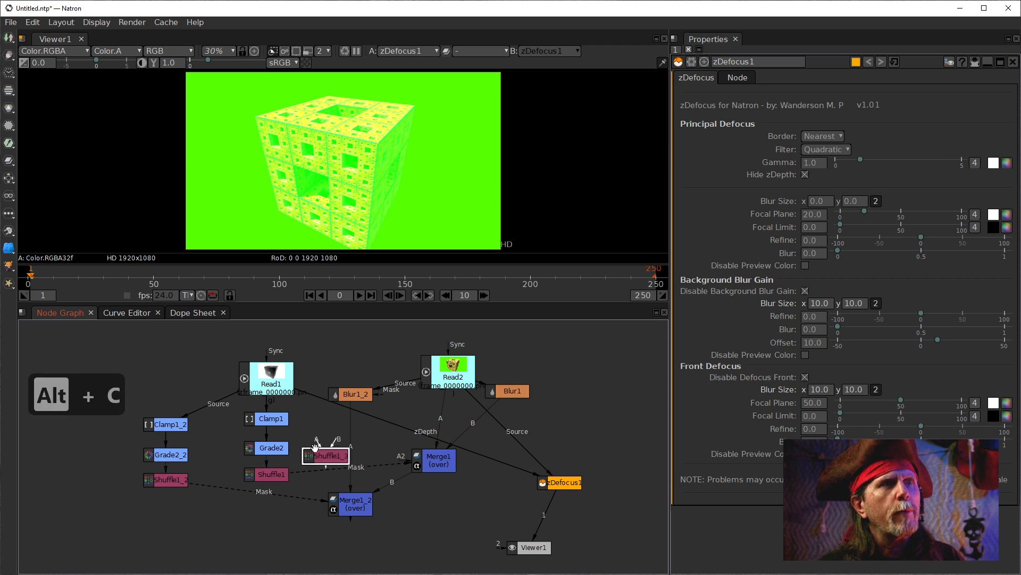
drag(313, 451, 338, 436)
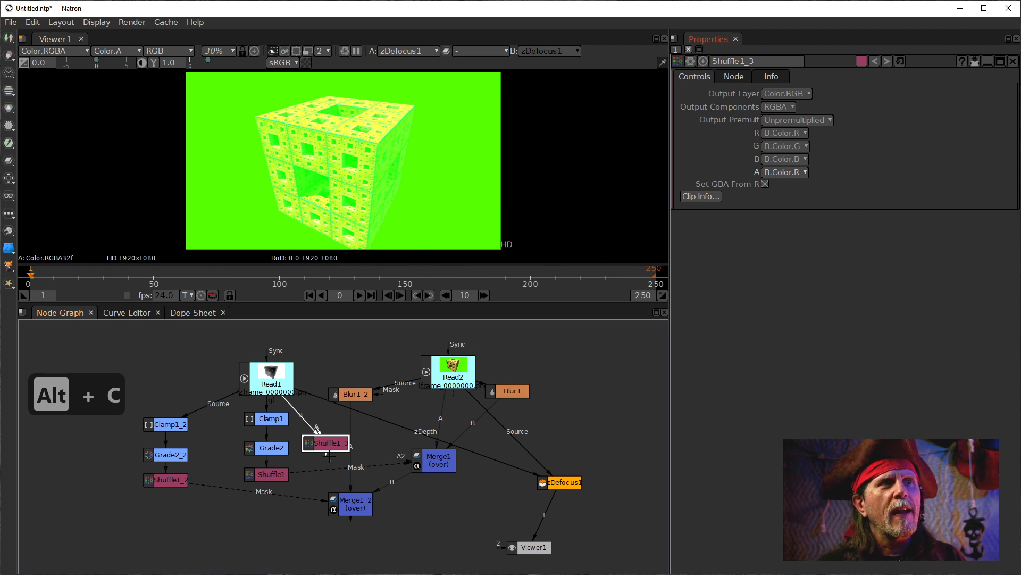
Step: Display the alpha channel of Shuffle1_3 in Viewer1 and set its A output to 1
key(1)
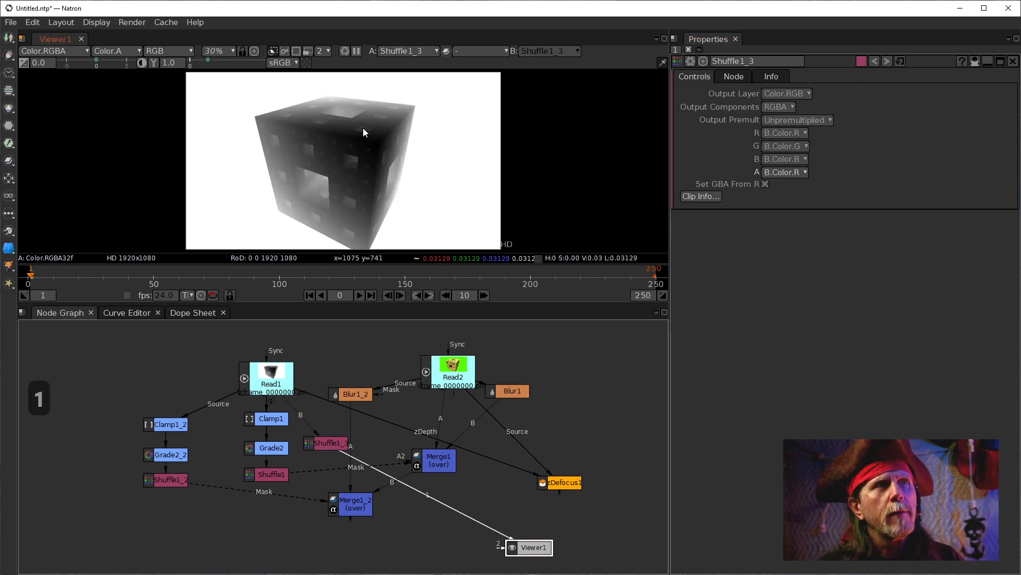
key(a)
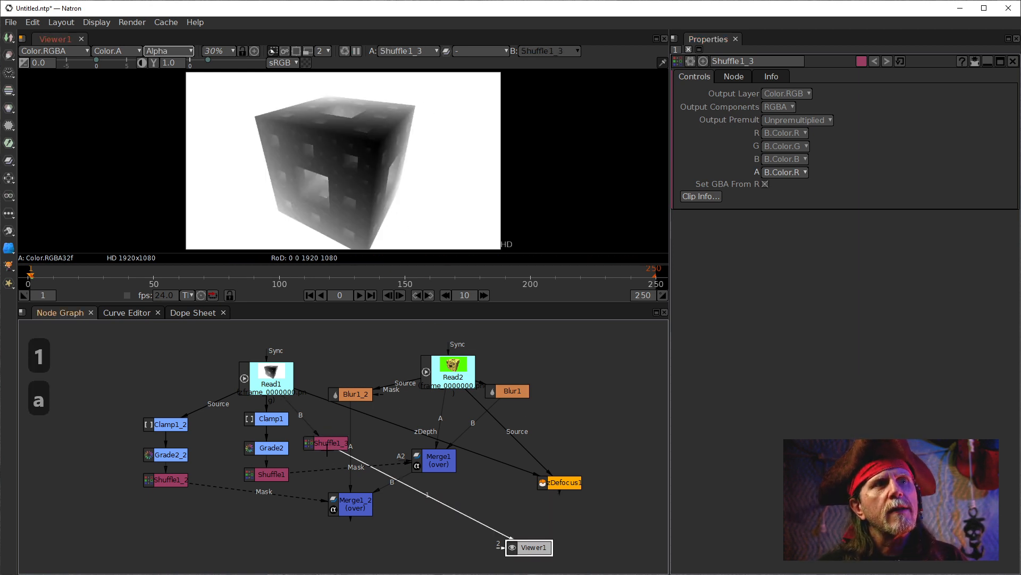
click(327, 444)
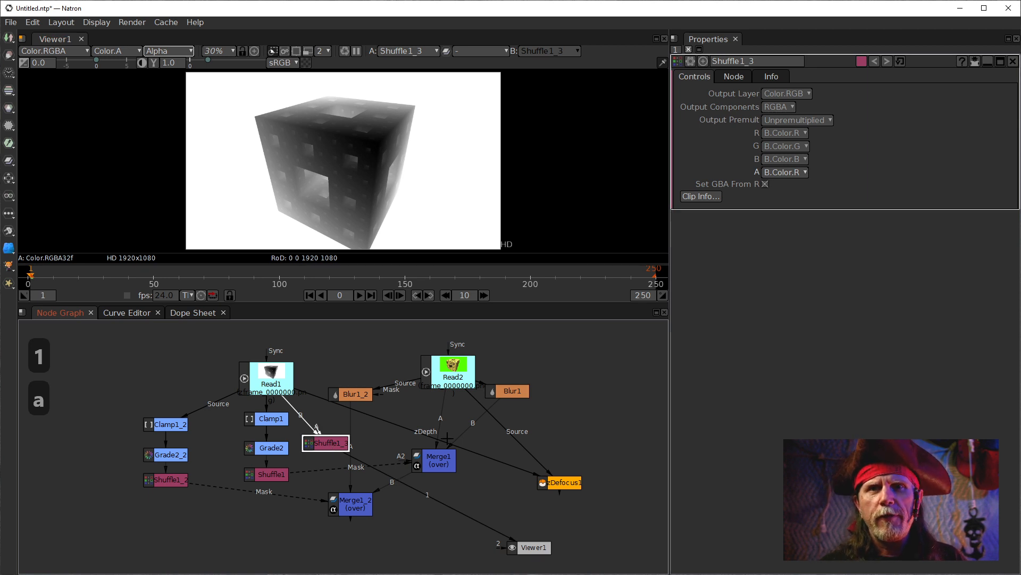
click(796, 172)
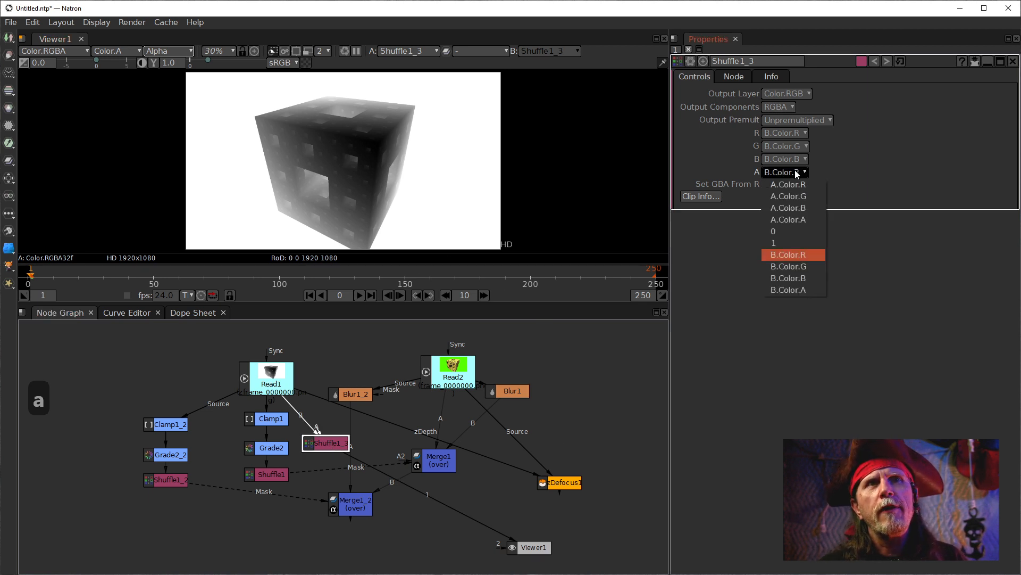
click(781, 243)
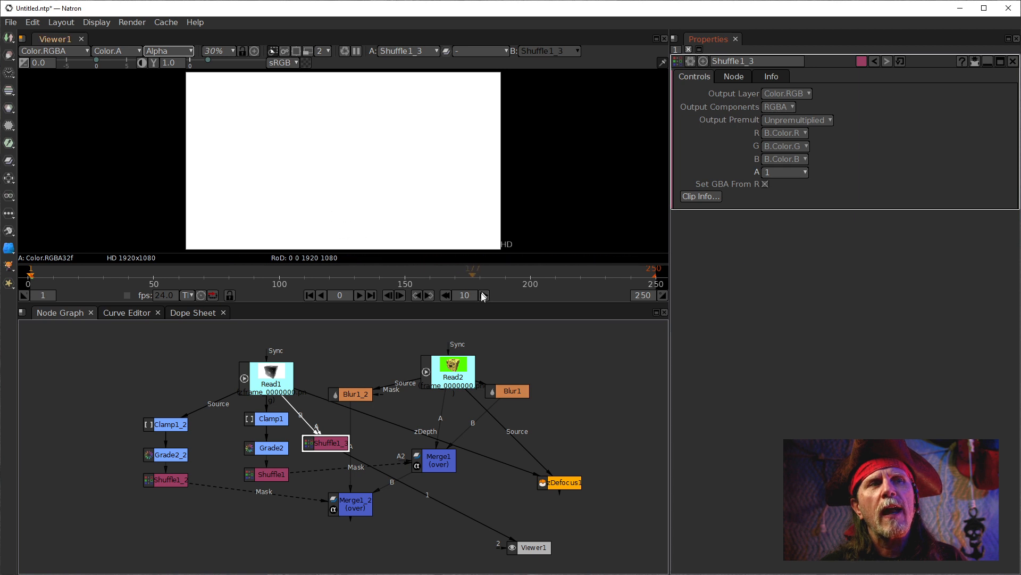
Step: View the alpha channel of Read1 directly in Viewer1
click(296, 425)
click(271, 373)
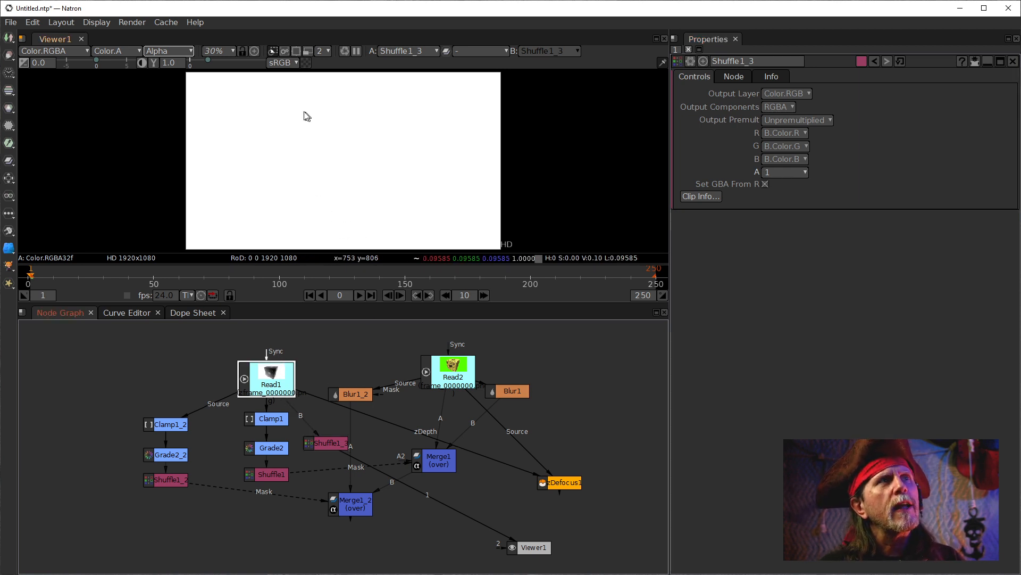
key(1)
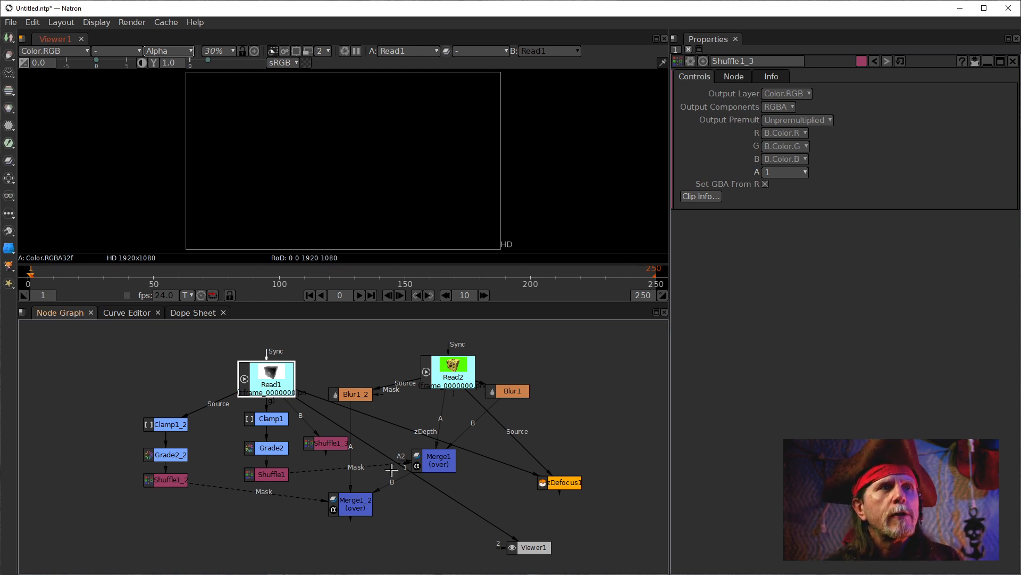
Step: Set Shuffle1_3's A output to B.Color.A and show the node in Viewer1
click(342, 446)
click(793, 171)
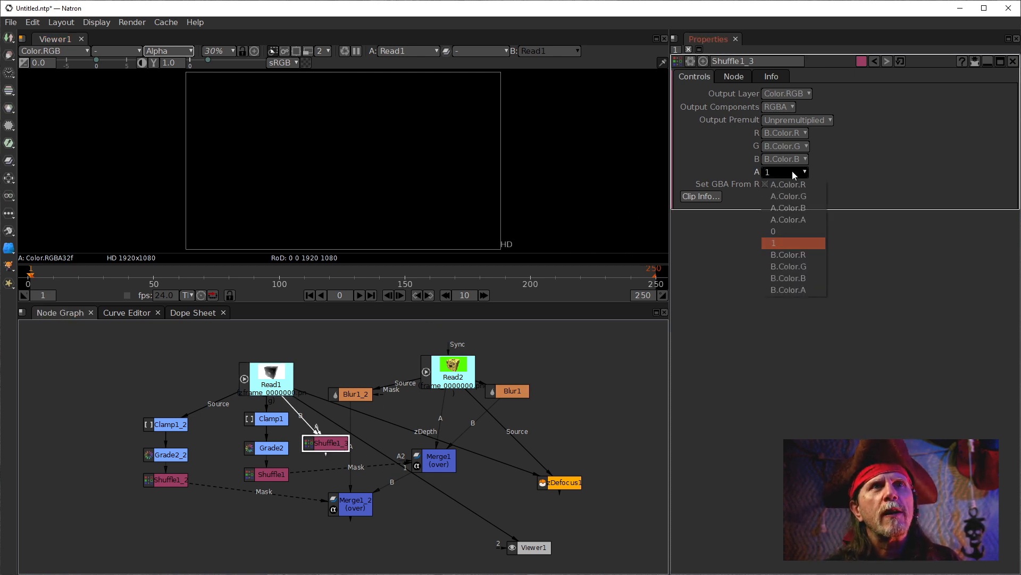
click(798, 287)
key(1)
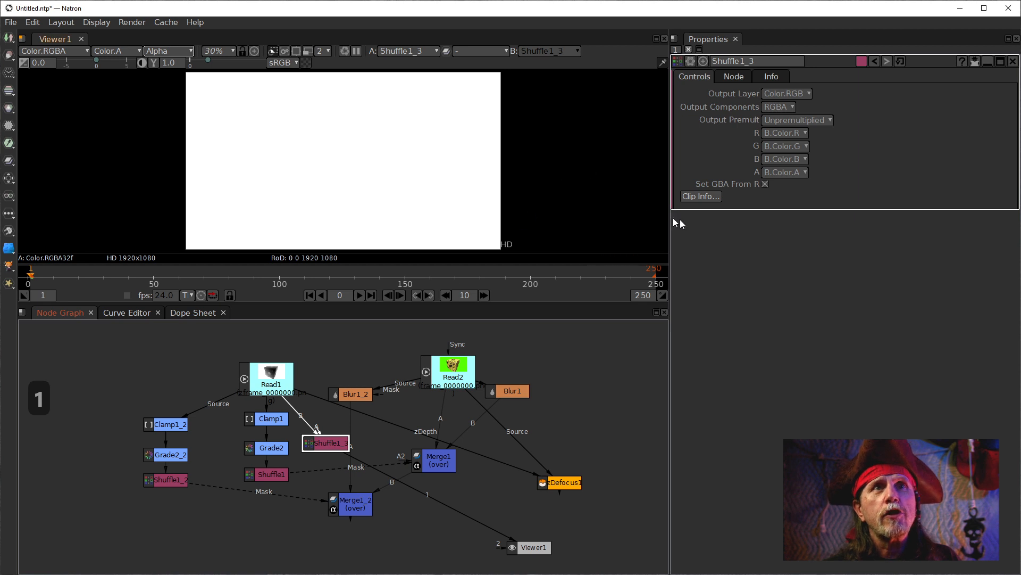
click(798, 172)
click(839, 181)
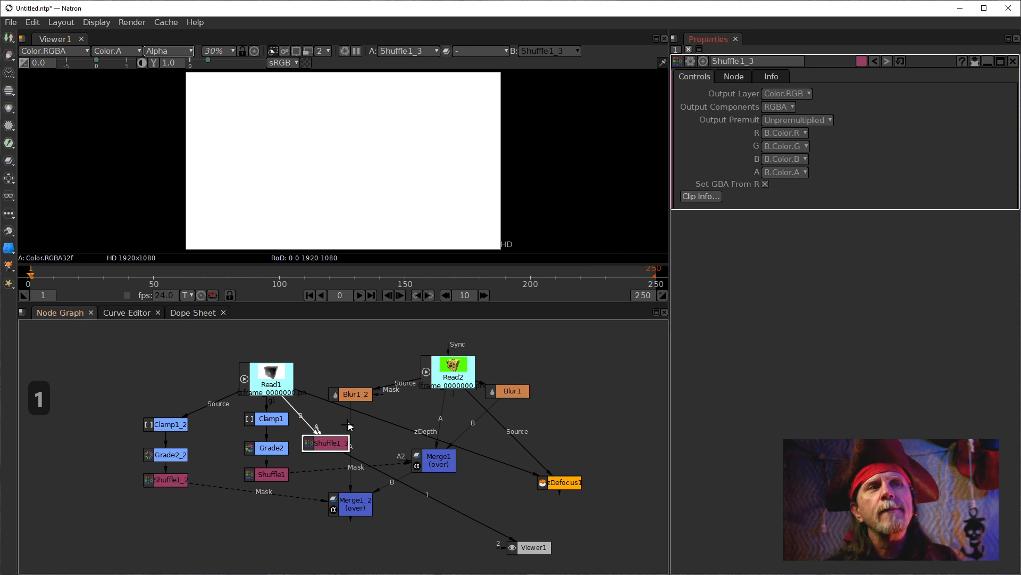
drag(326, 443, 324, 443)
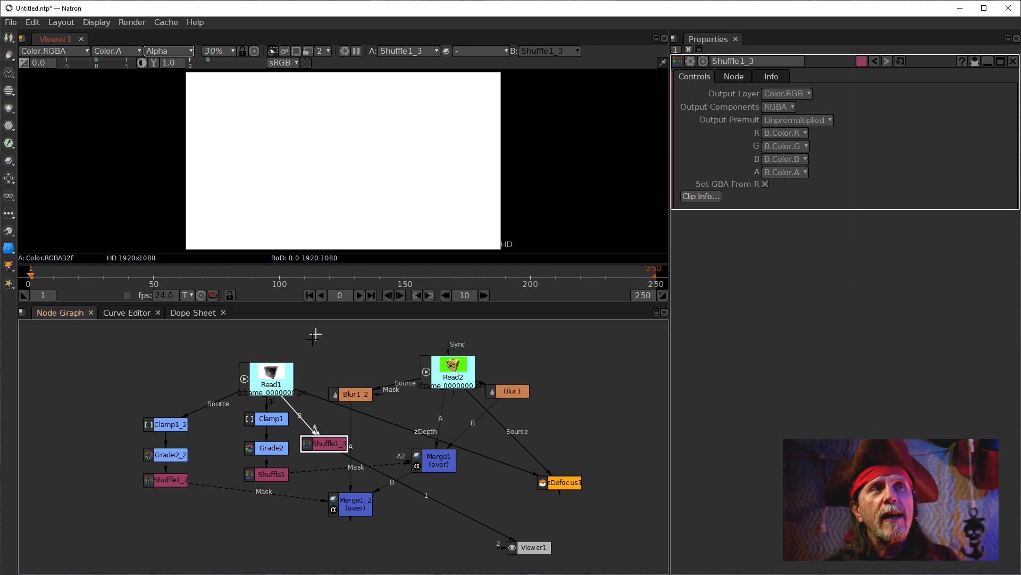
Step: Compare the alpha channels of Read1 and Shuffle1_3 in Viewer1
click(281, 370)
key(1)
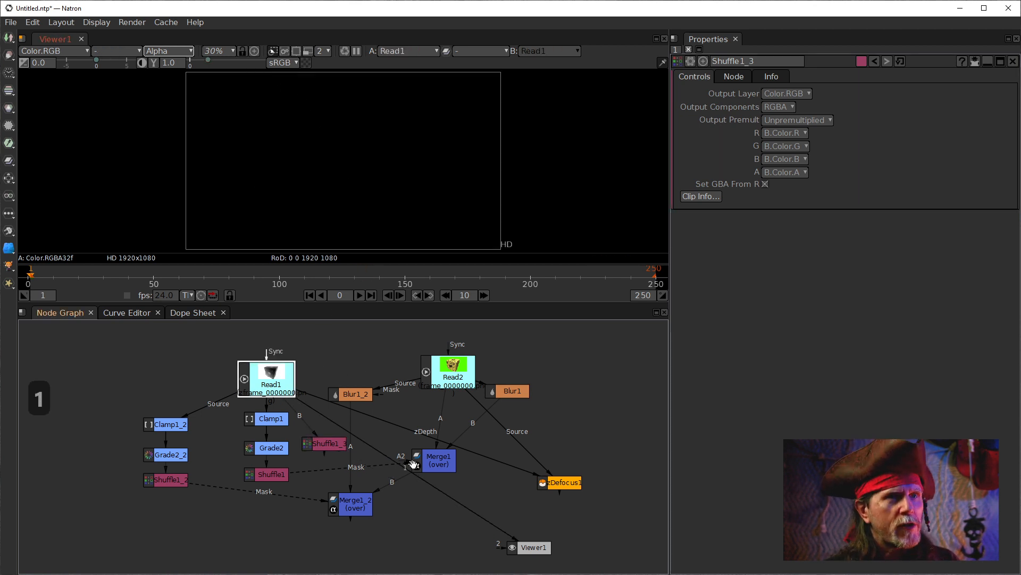
click(336, 446)
key(1)
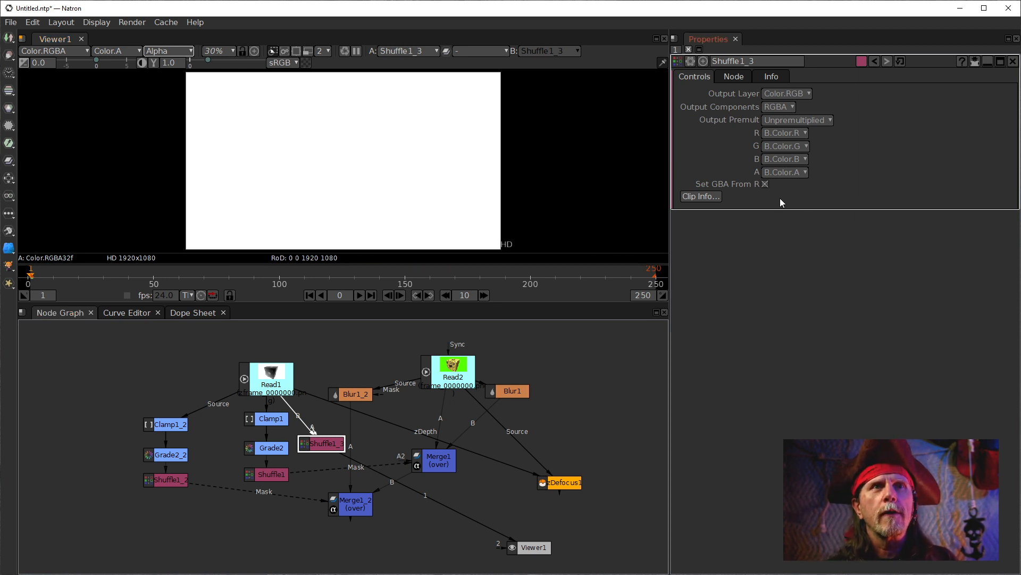
Step: Set Shuffle1_3's A output to 0 and insert the node between Read1 and zDefocus1's zDepth input
click(787, 173)
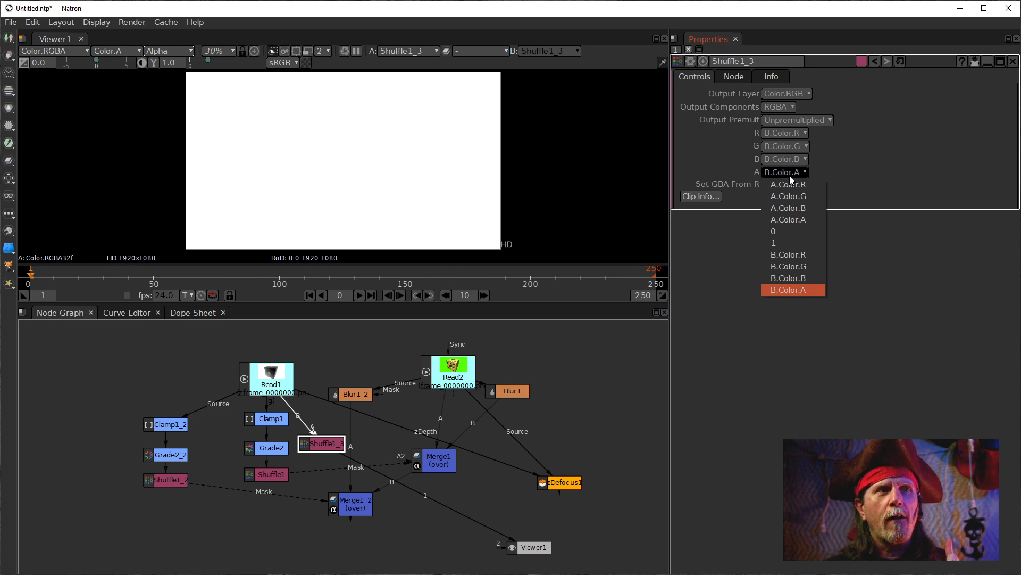
click(783, 231)
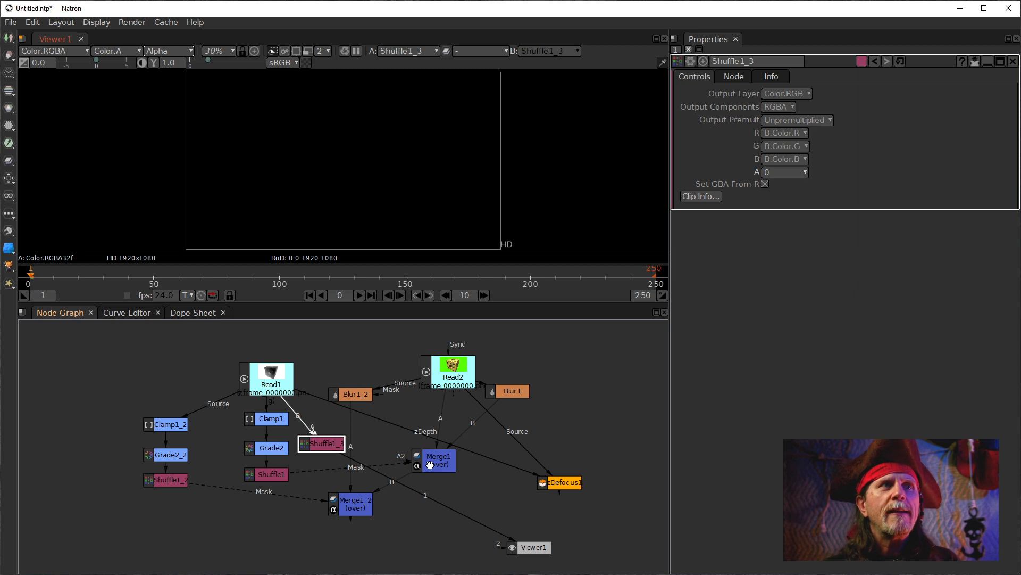
drag(372, 417, 326, 422)
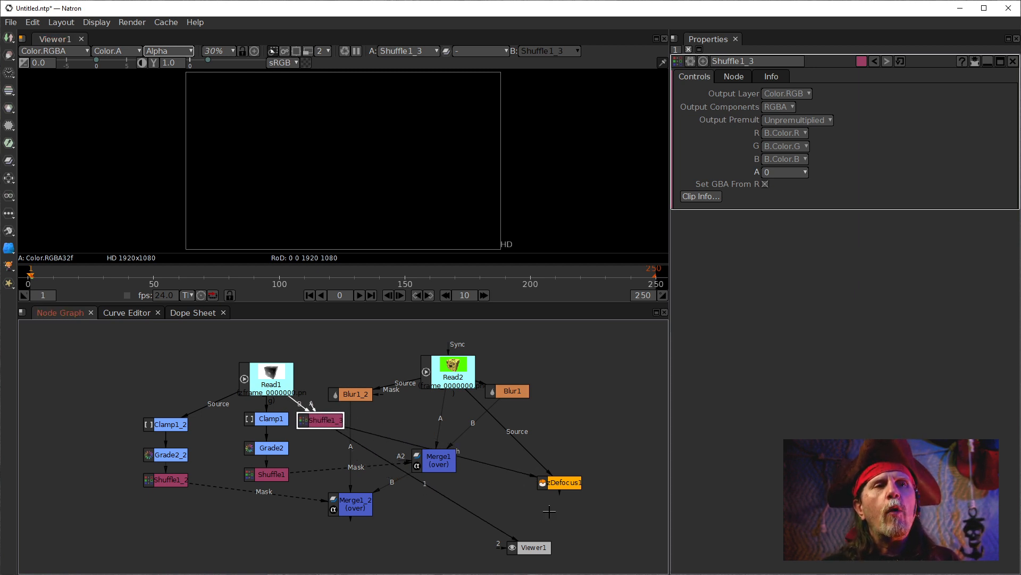
Step: Display zDefocus1 in Viewer1 and switch the viewer from alpha to RGB
click(557, 487)
key(1)
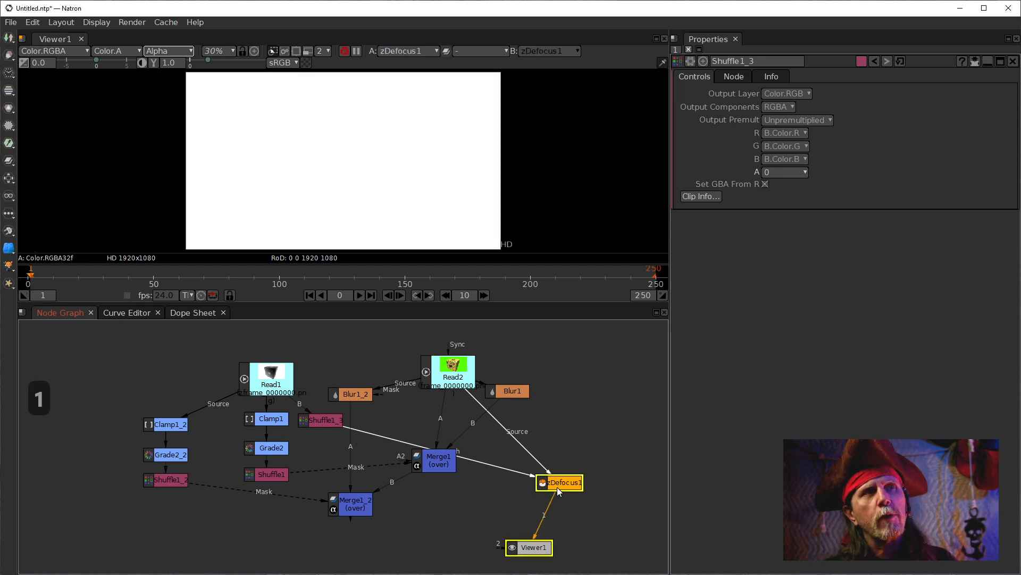
key(a)
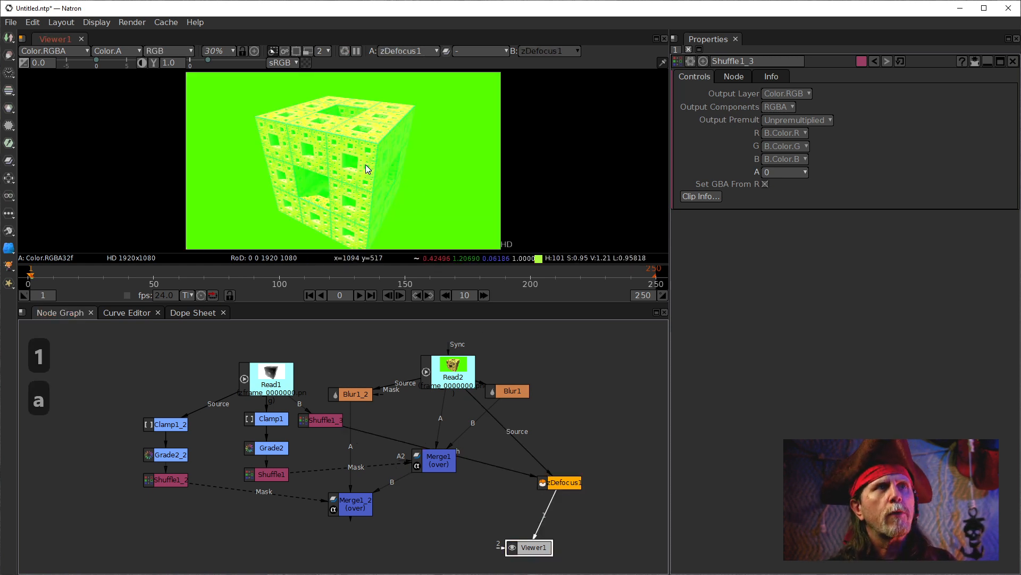
Step: Move zDefocus1 up to the right of Merge1 and open its settings
click(319, 421)
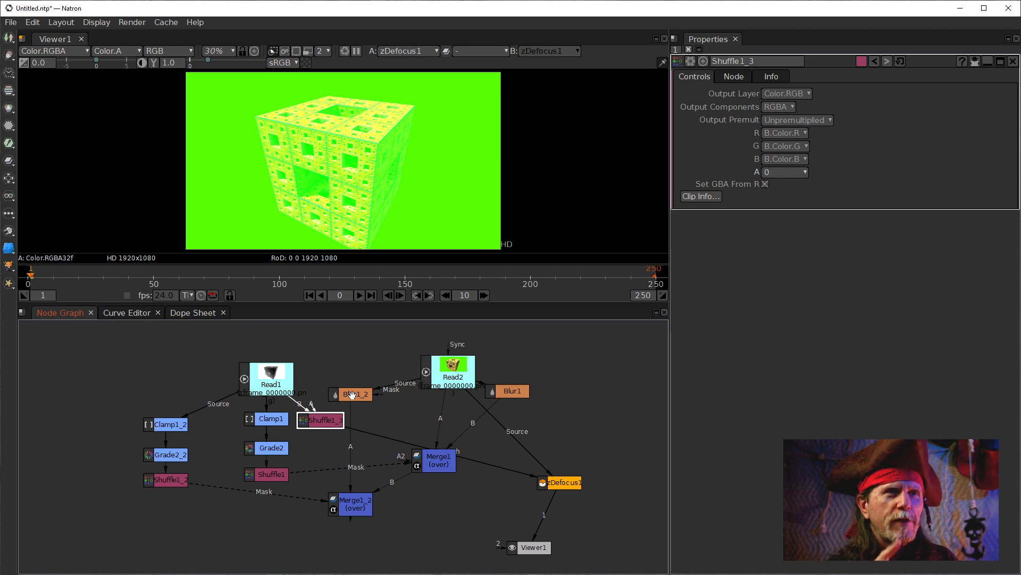
drag(549, 485, 542, 450)
double_click(542, 450)
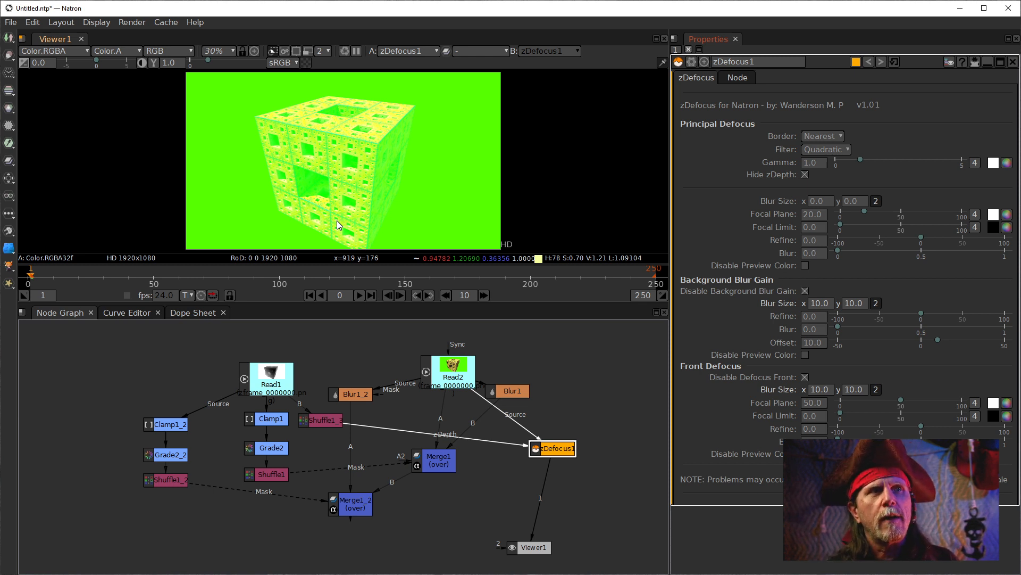
Step: View Read1, zDefocus1 and Shuffle1_3 in turn in Viewer1 to compare the depth pass with the defocus result
click(268, 369)
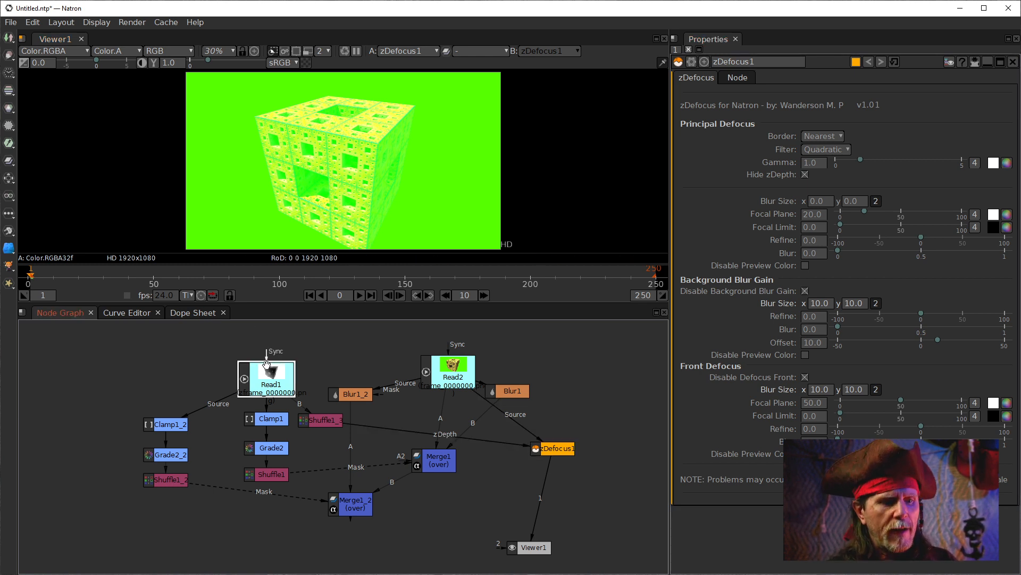
key(1)
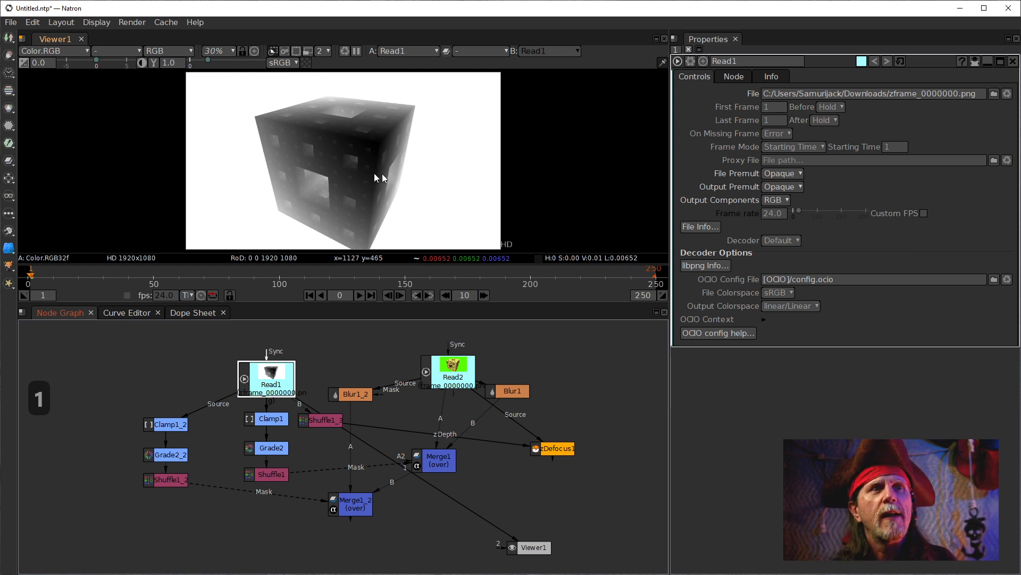
click(552, 451)
key(1)
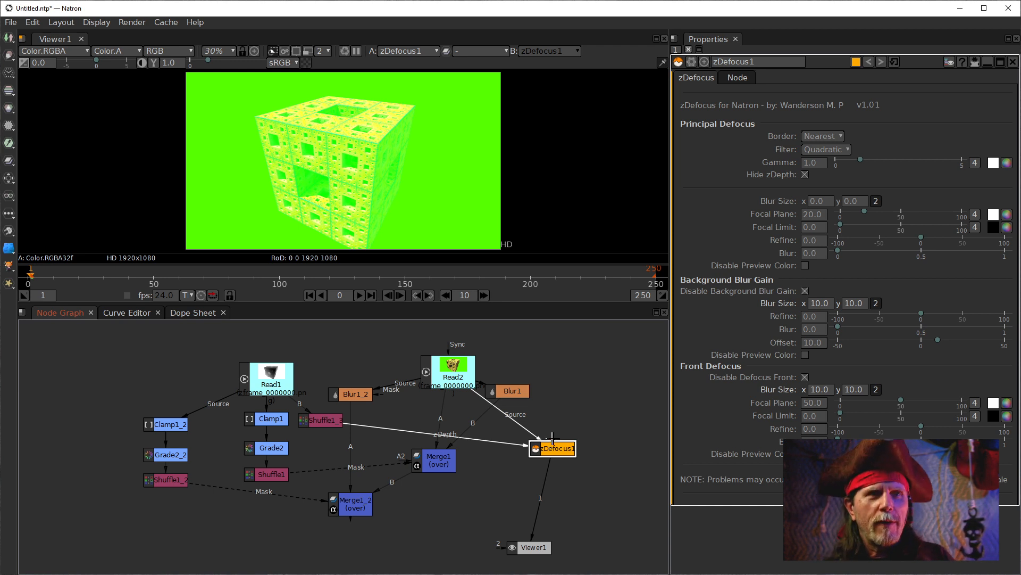
click(336, 422)
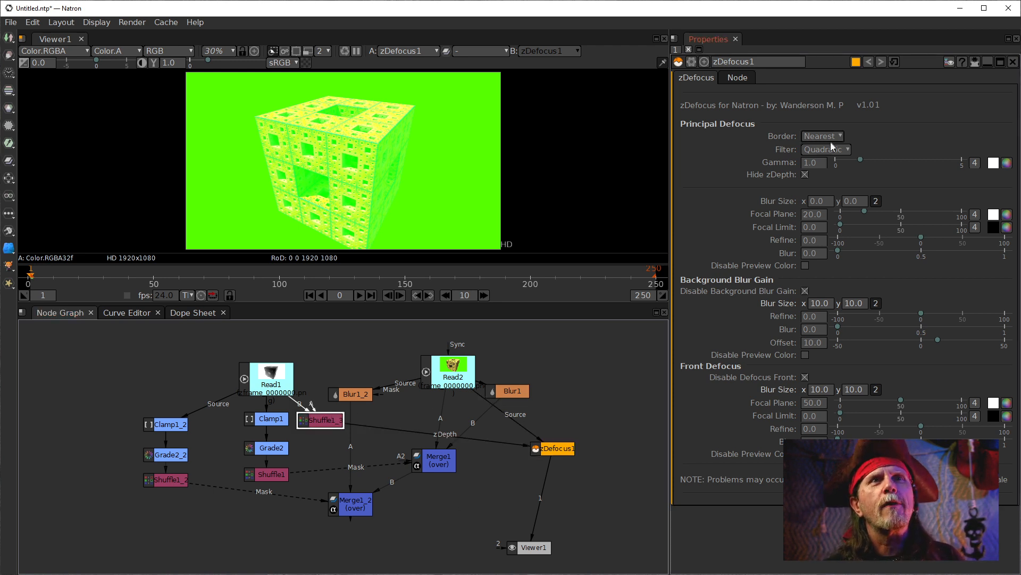
click(813, 162)
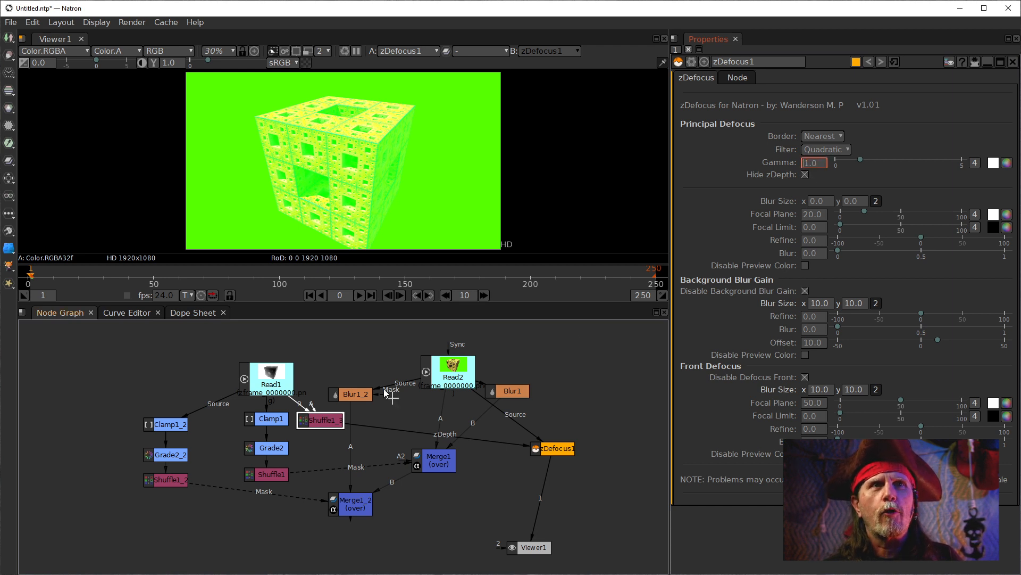
click(326, 418)
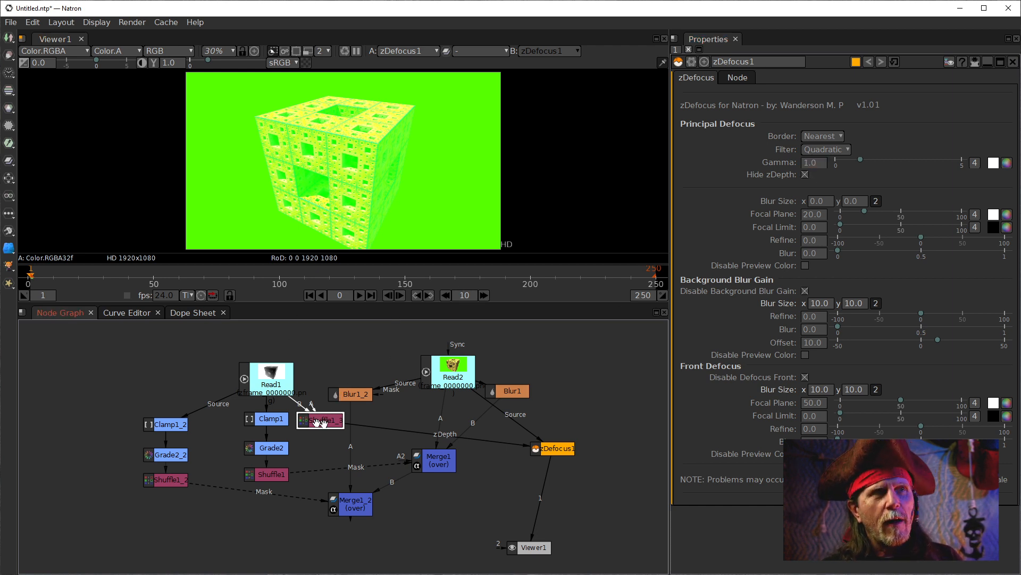
key(1)
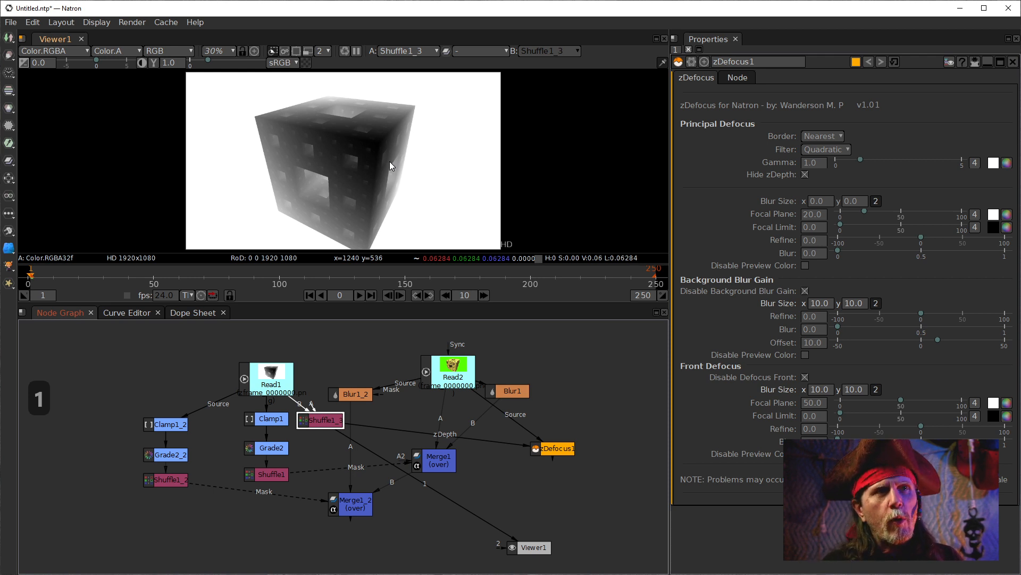
Step: Add a Gamma node after Shuffle1_3 and set its value to 2
key(Tab)
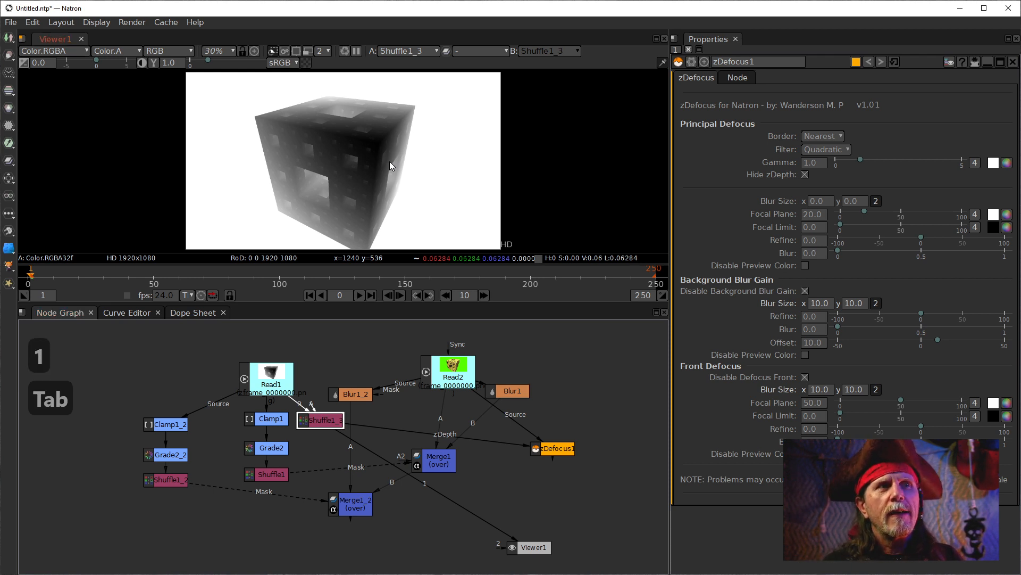
click(334, 422)
key(Tab)
key(Tab)
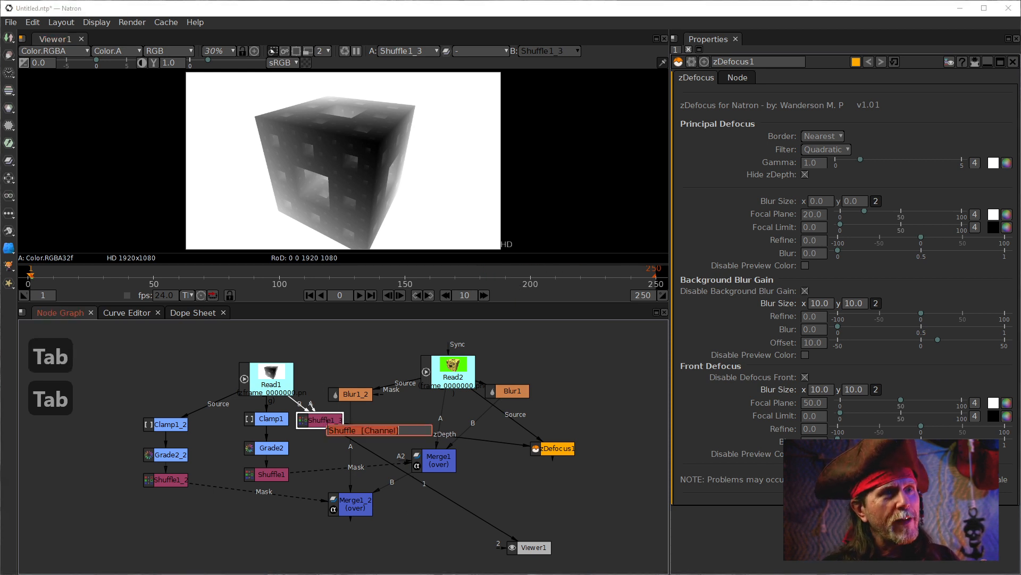
text(g)
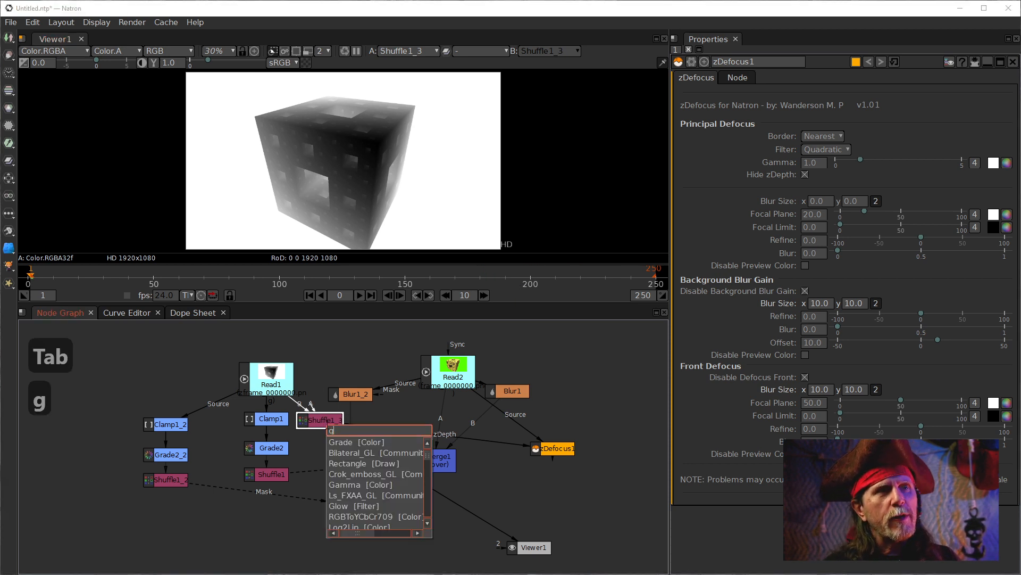
key(Down)
key(Down)
key(Down)
key(Down)
key(Down)
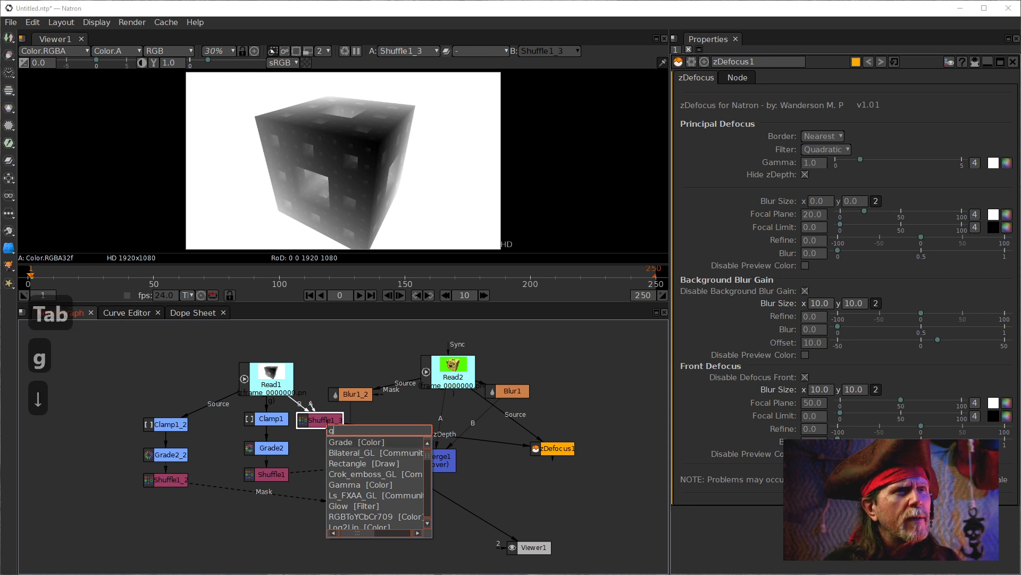
key(Return)
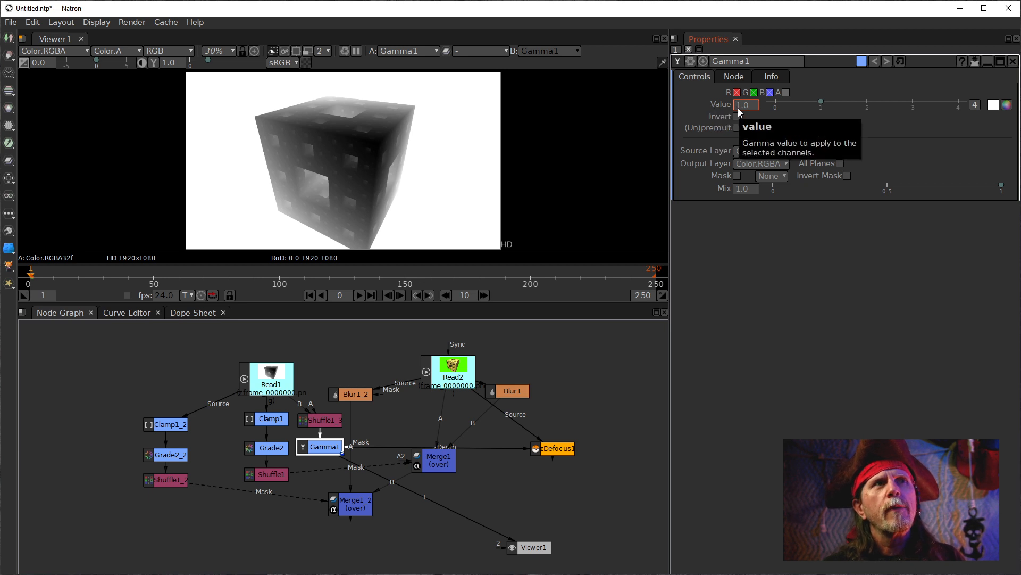
scroll(739, 107, up, 1)
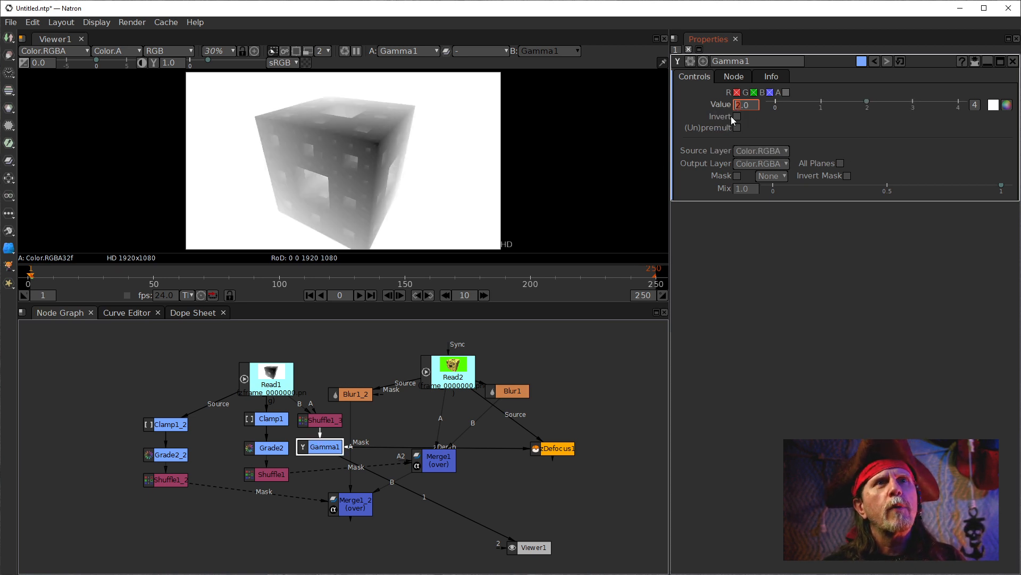
Step: Rewire Gamma1 to sit between Read1 and Shuffle1_3's B input, with Shuffle1_3 feeding zDefocus1's zDepth
drag(320, 434, 270, 375)
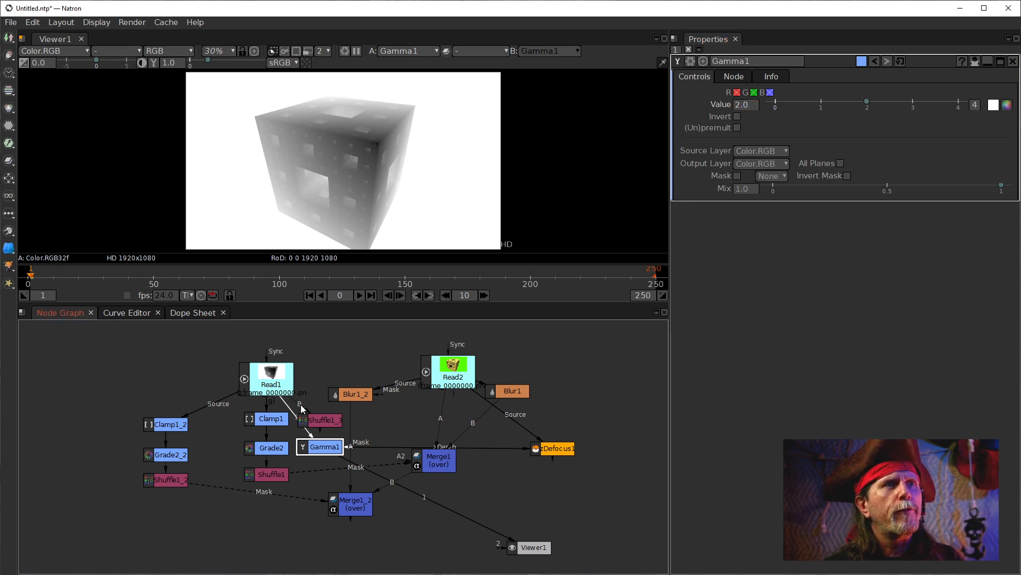
drag(361, 451, 379, 418)
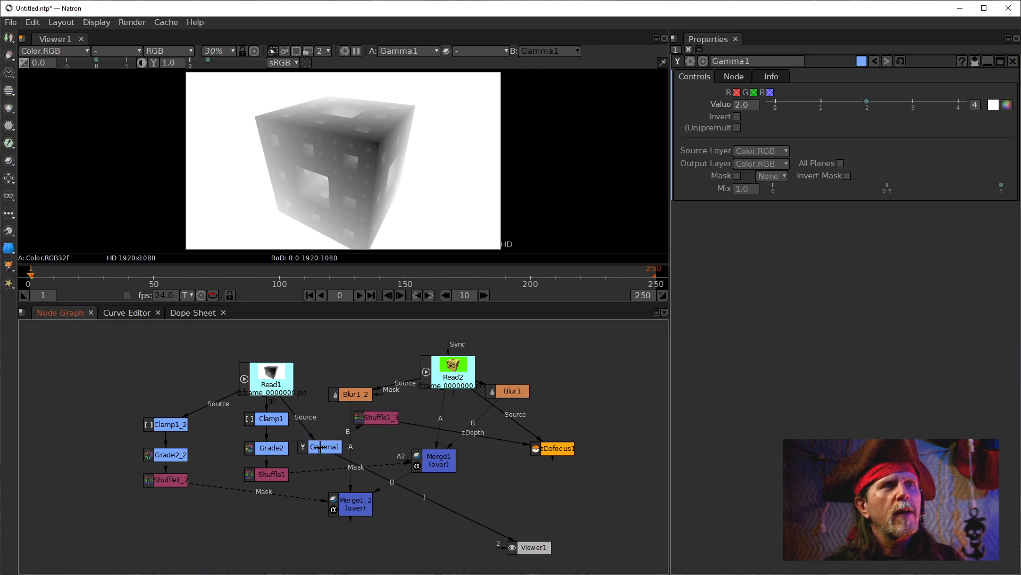
drag(319, 450, 313, 421)
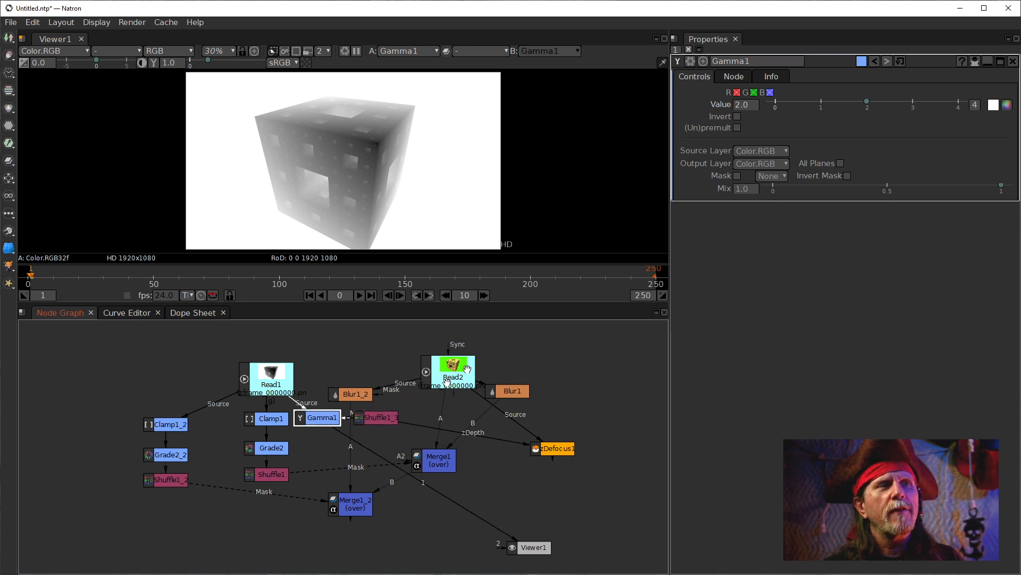
Step: Raise Gamma1's value to 16 to brighten the depth pass
double_click(740, 106)
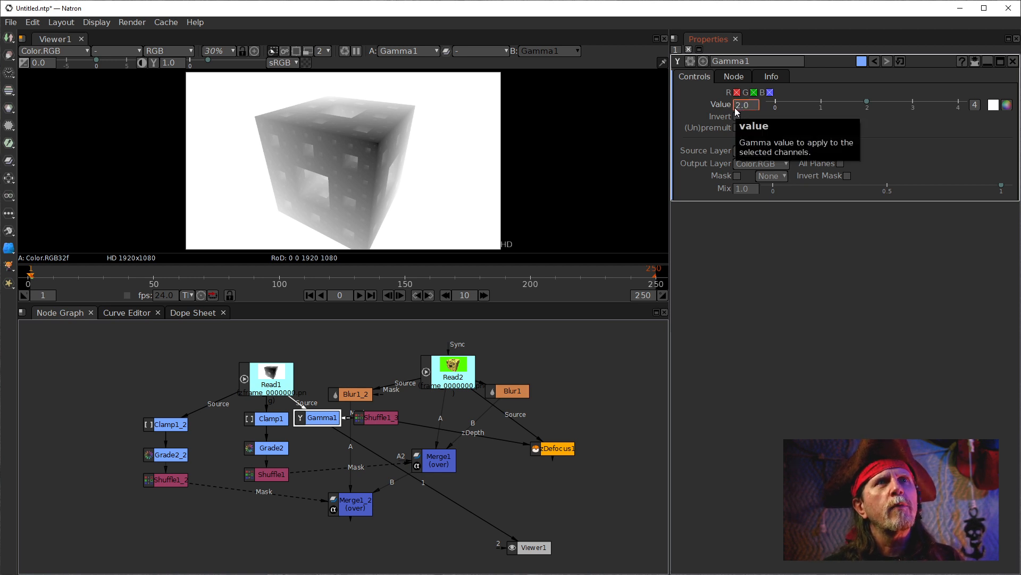
text(3)
key(Return)
key(Up)
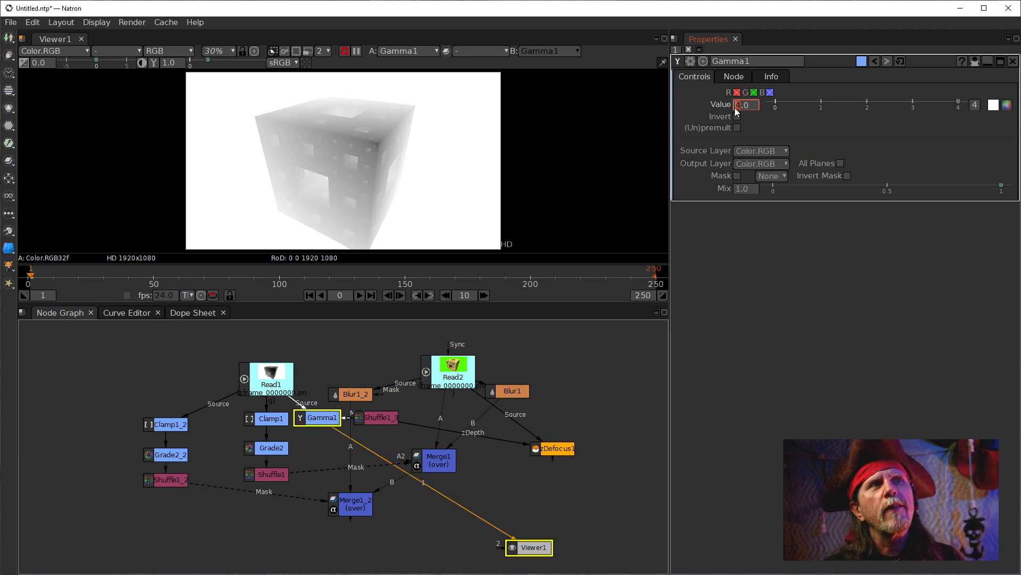
key(Up)
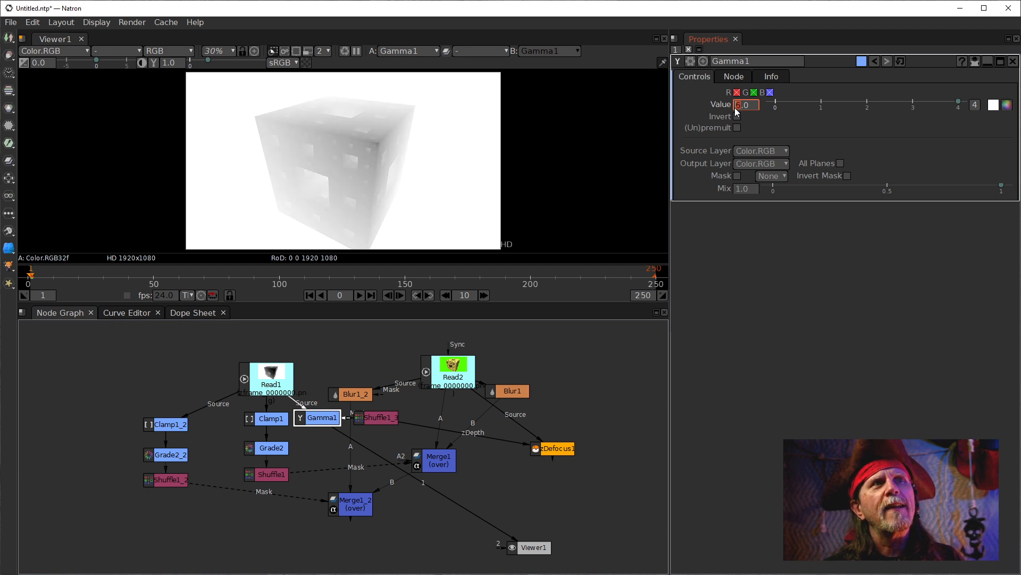
key(Up)
key(Up)
key(Up)
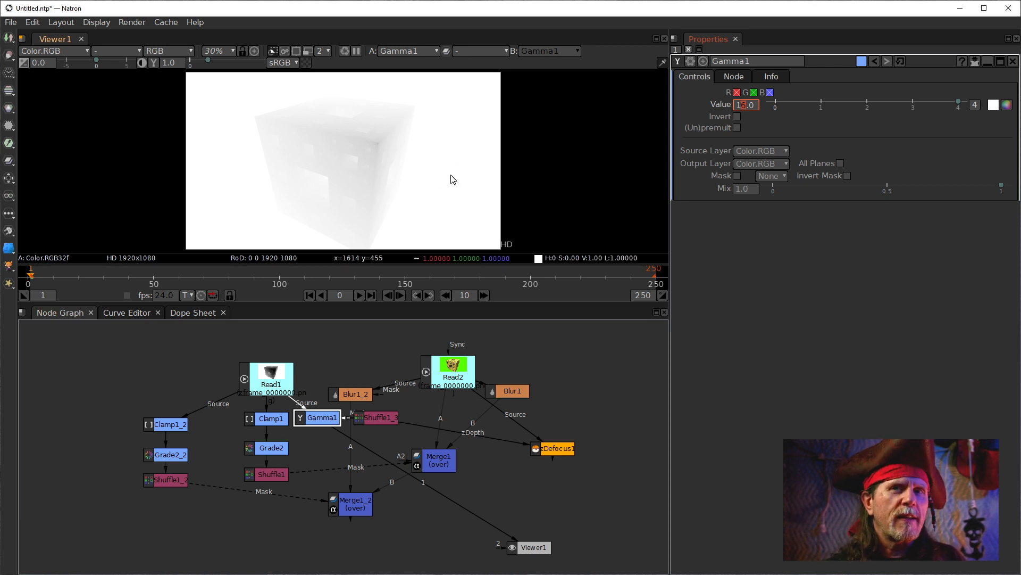
Step: Show zDefocus1 in Viewer1 and raise Gamma1's value further
click(548, 449)
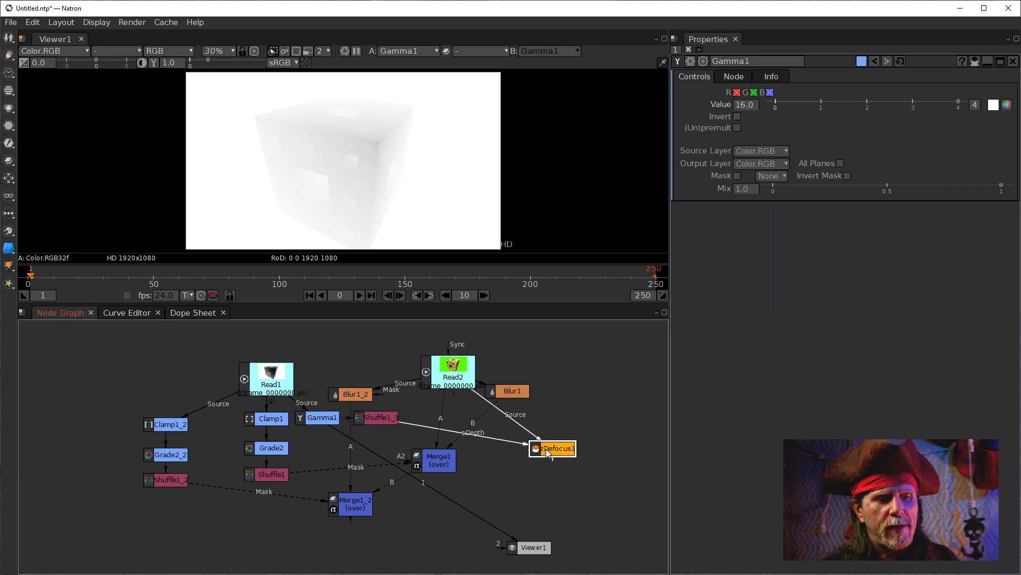
key(1)
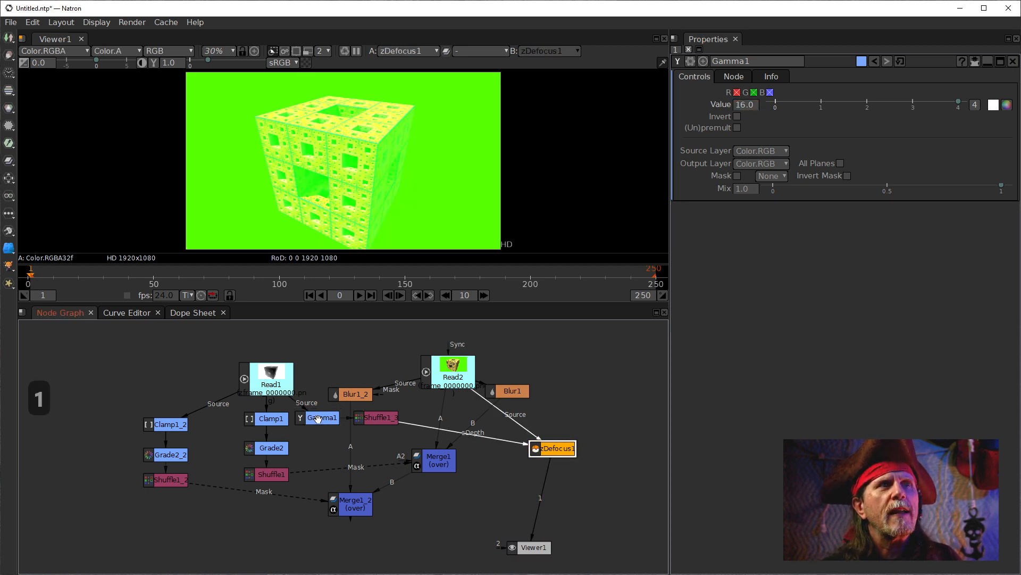
click(320, 418)
double_click(754, 105)
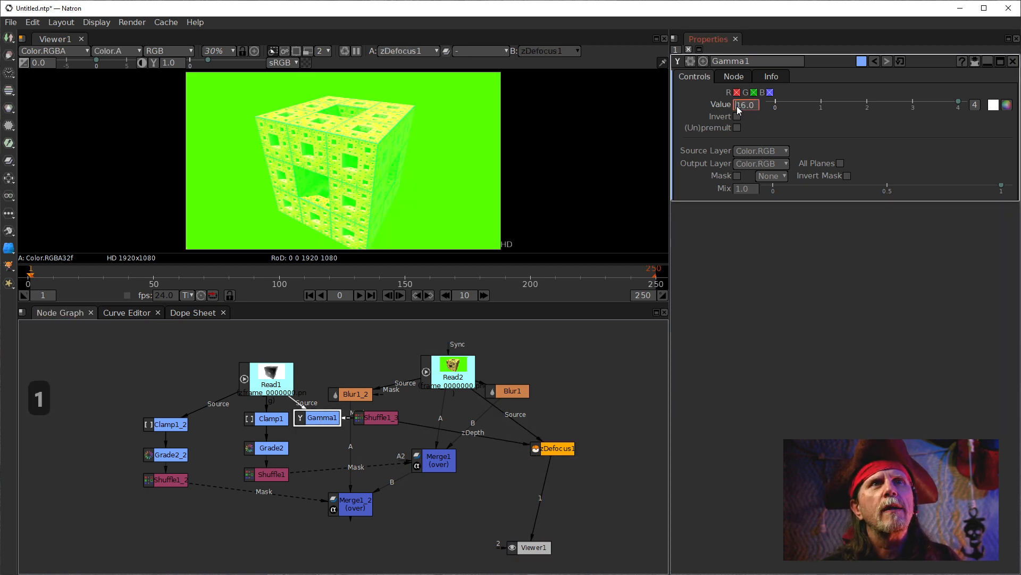
key(Return)
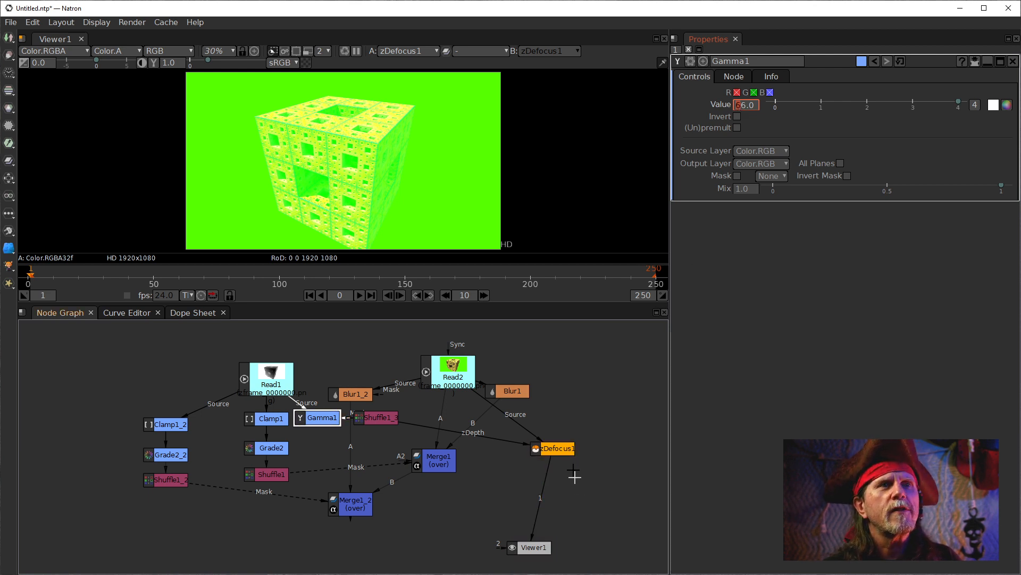
Step: Check the zDefocus1, Shuffle1_3 and Gamma1 settings, and disable the Gamma1 node
double_click(560, 448)
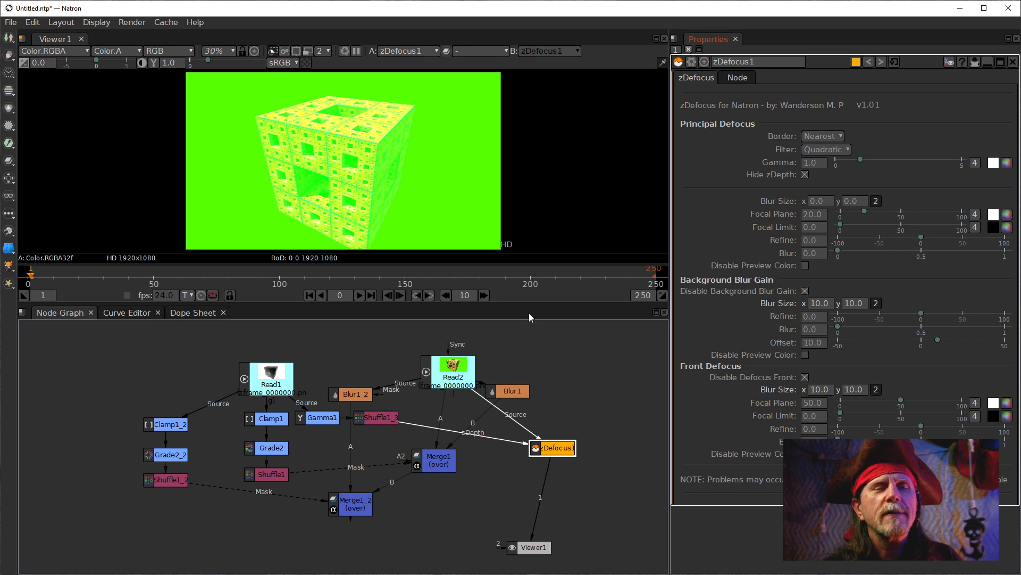
double_click(382, 419)
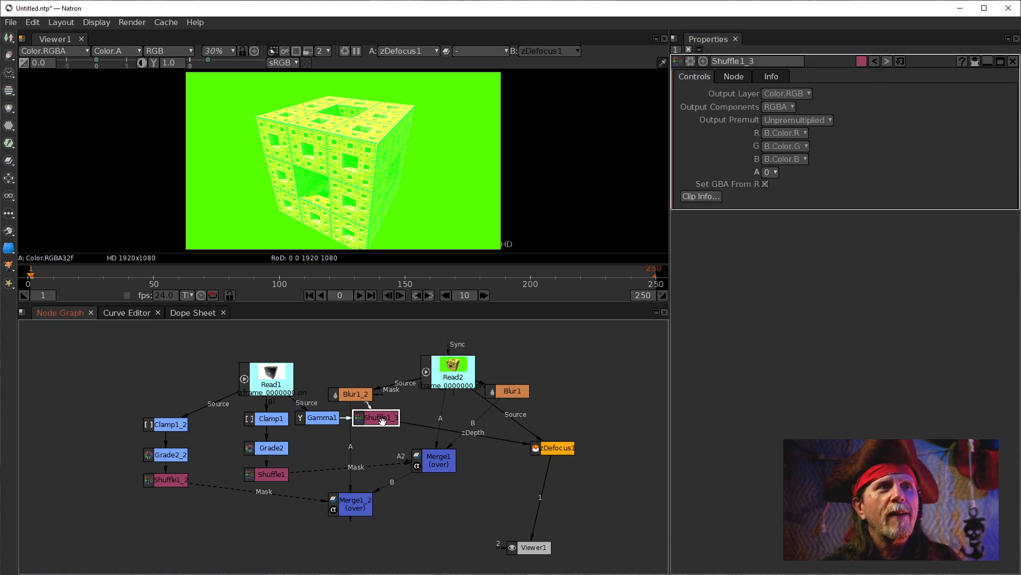
double_click(323, 418)
click(373, 418)
click(317, 418)
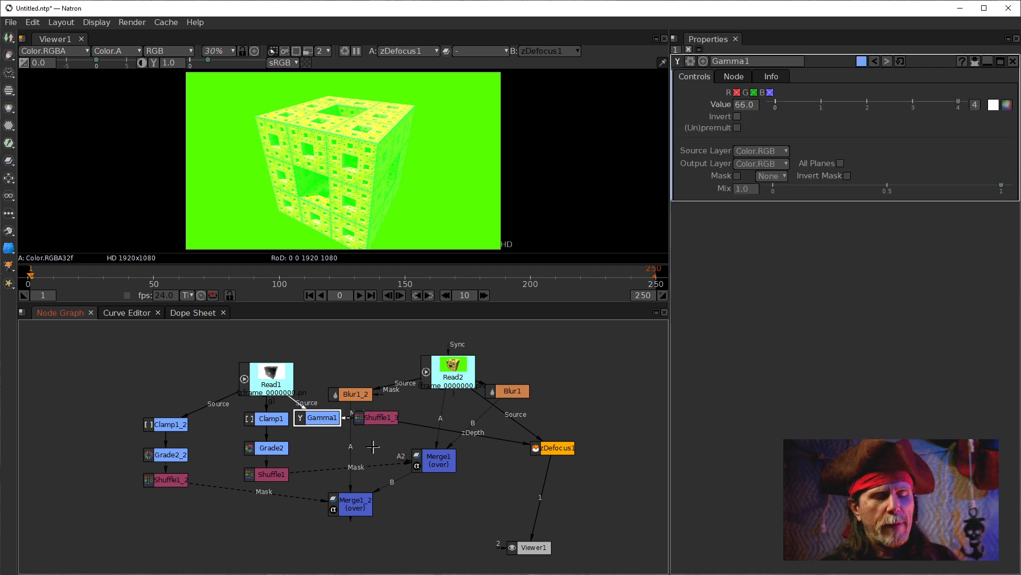
key(d)
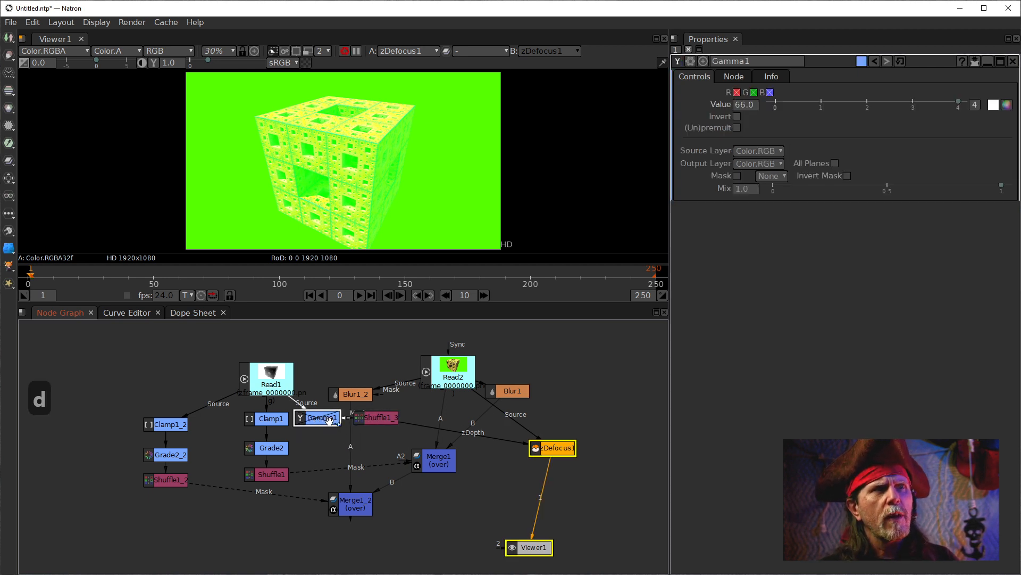
Step: Raise the Principal Defocus gamma of zDefocus1 in whole-unit increments to about 18
double_click(563, 448)
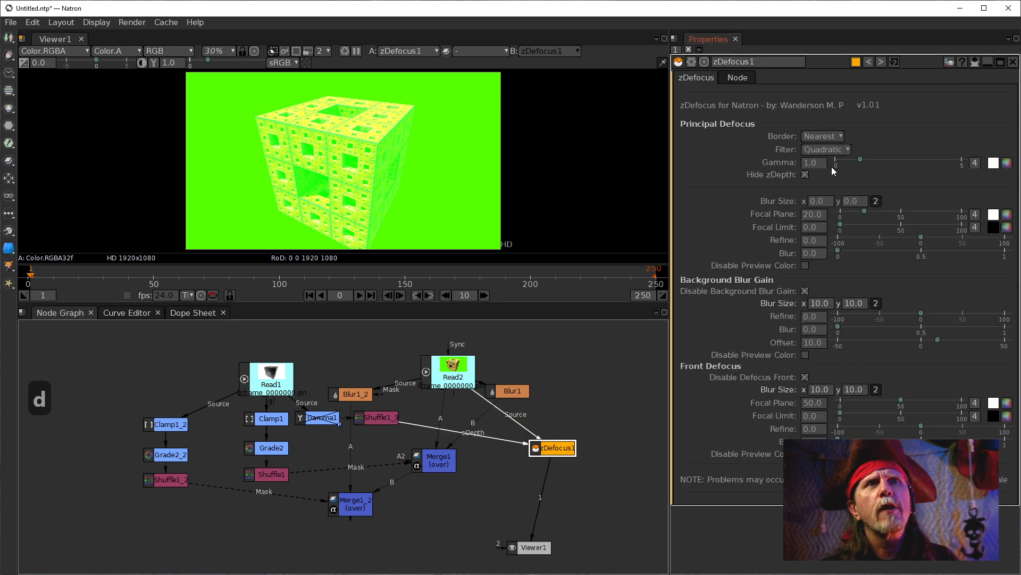
text(8)
key(Return)
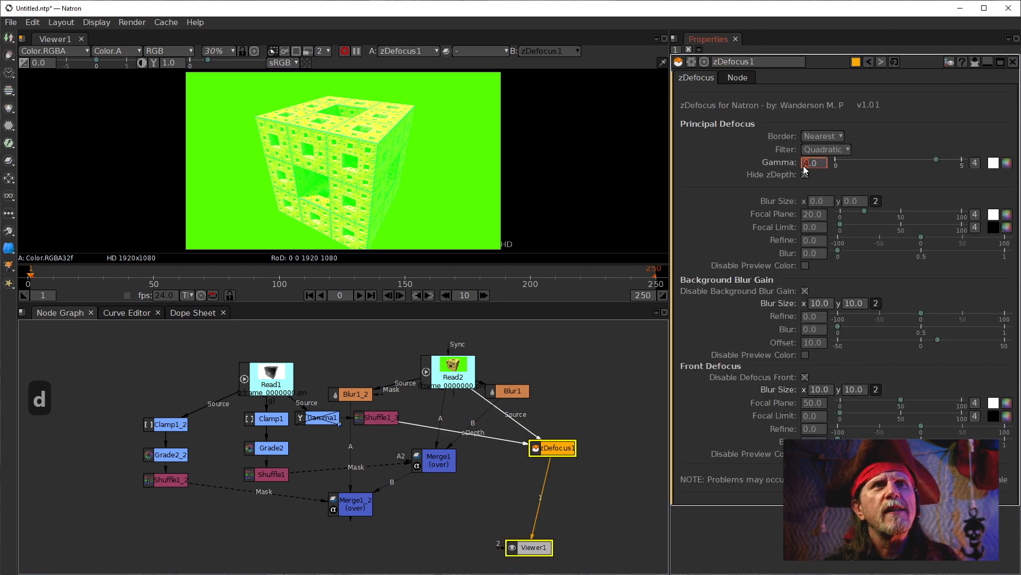
text(9)
key(Return)
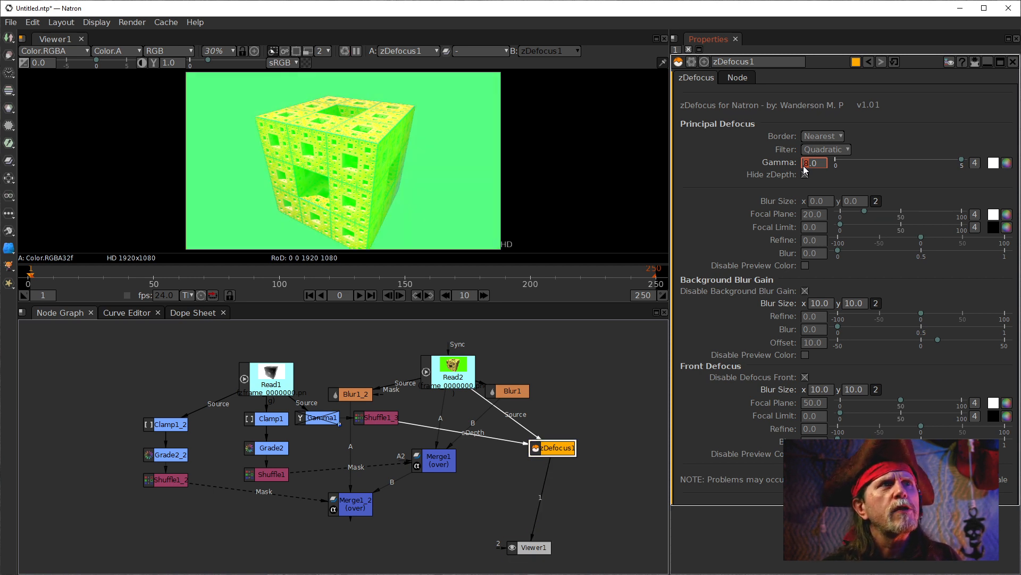
key(Up)
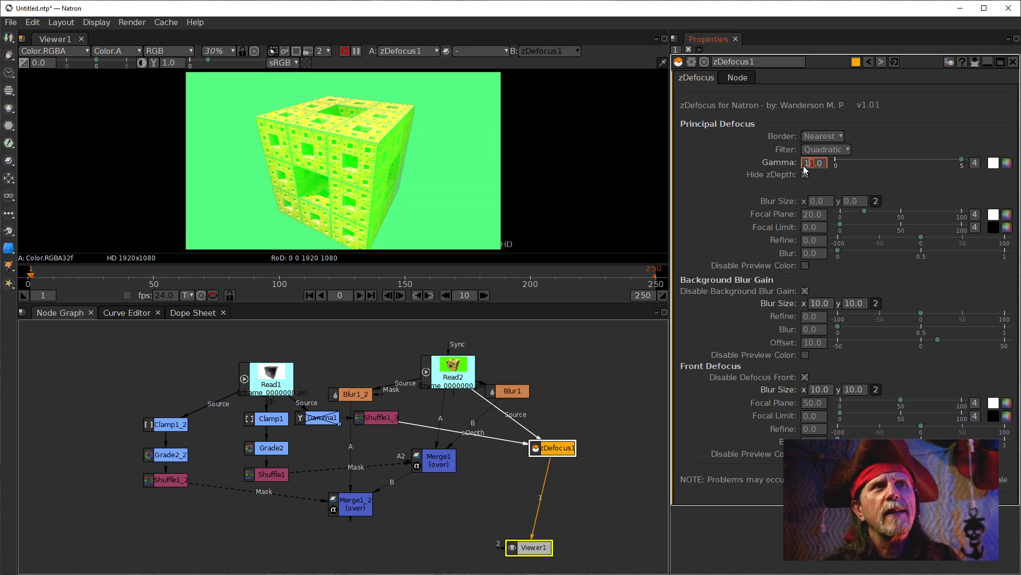
key(Up)
key(Up)
key(Up)
key(Up)
key(Up)
key(Up)
key(Up)
key(Up)
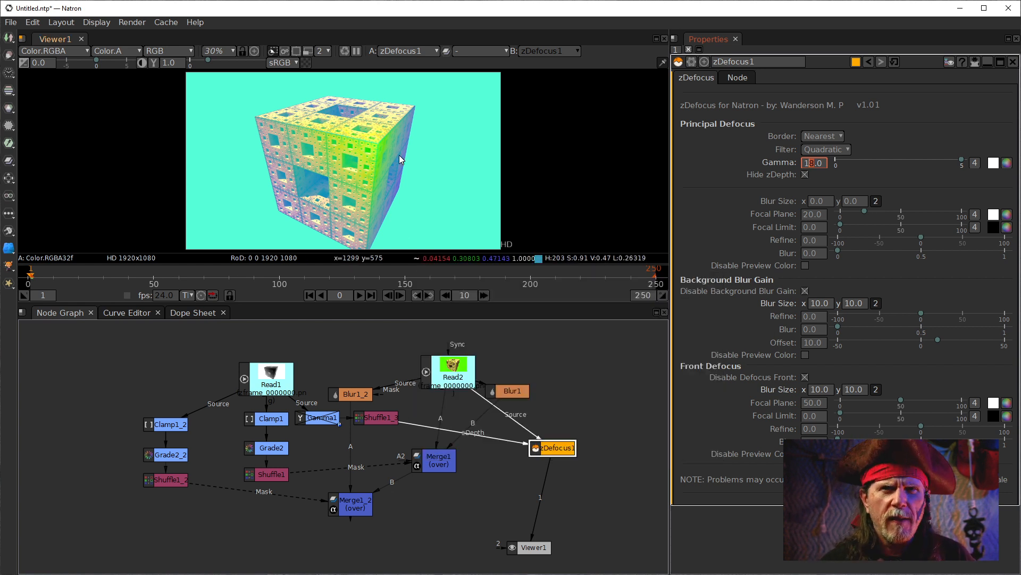
Step: Disable the Shuffle node feeding zDefocus1's zDepth input and turn off Hide zDepth to display the depth pass
click(381, 417)
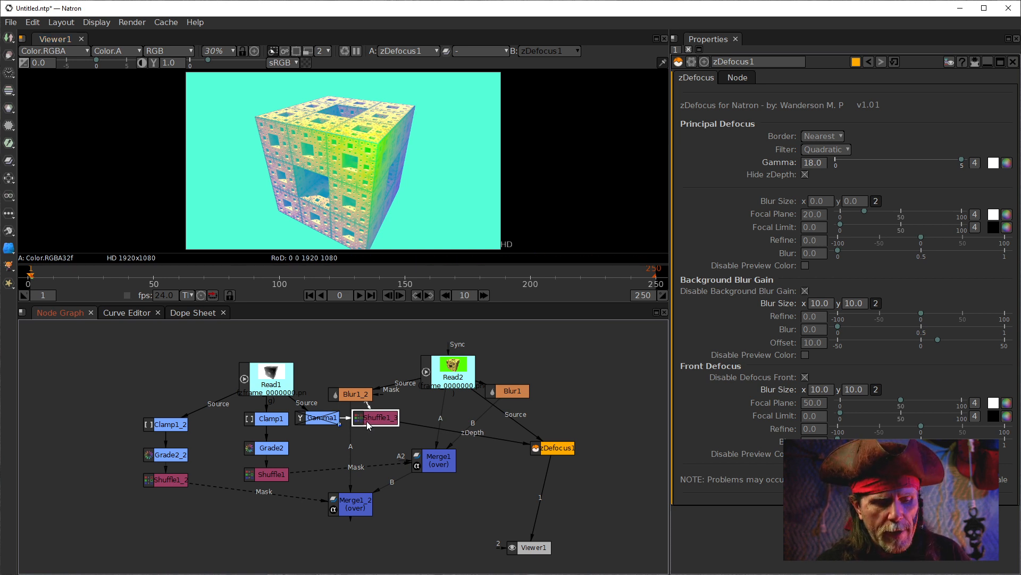
key(d)
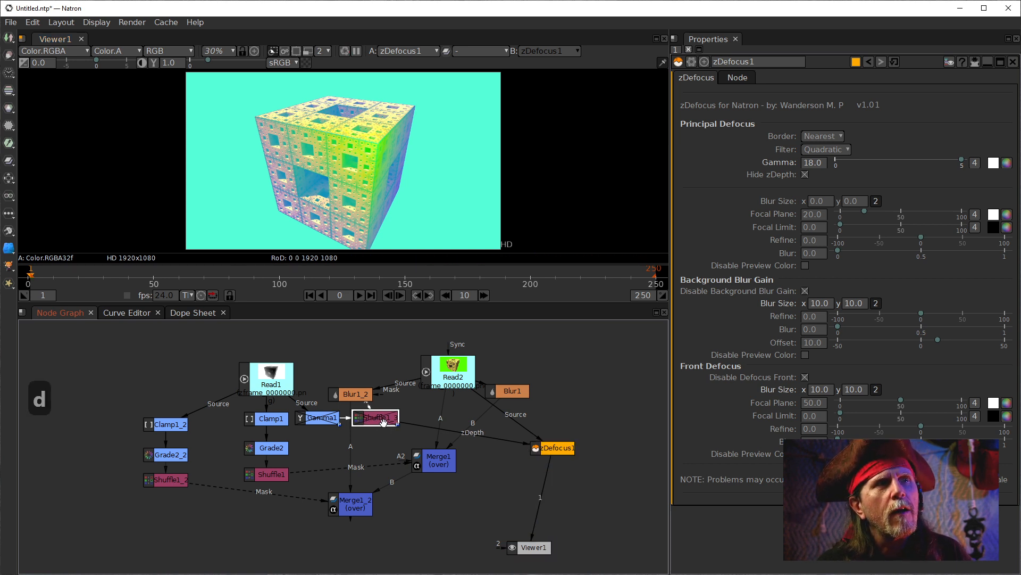
click(806, 267)
click(807, 266)
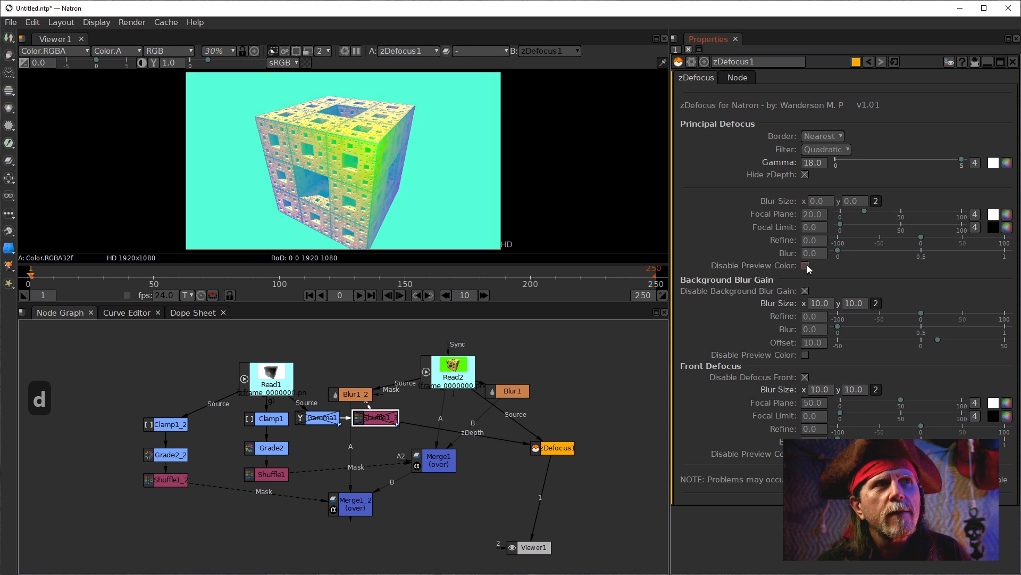
click(806, 174)
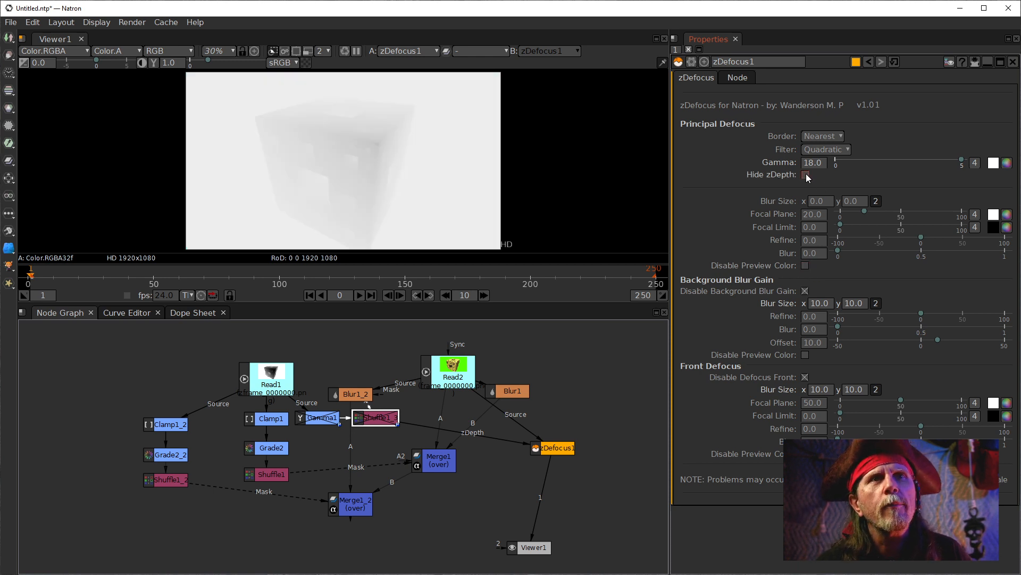
click(805, 174)
click(805, 174)
click(805, 174)
click(805, 174)
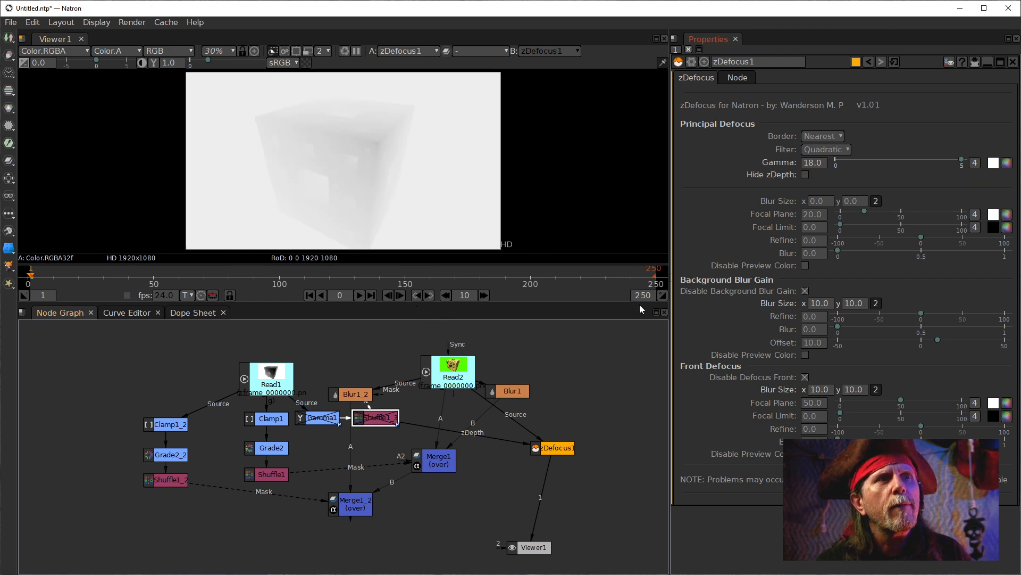
Step: Reset the zDefocus1 Gamma to its default, then raise it to 11.0 while viewing the depth pass
click(813, 164)
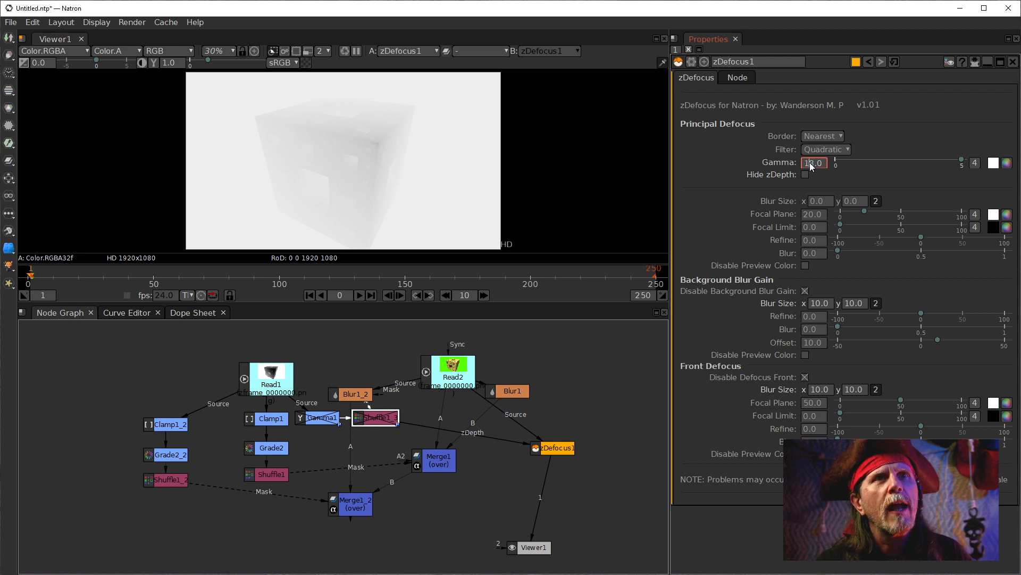
right_click(808, 163)
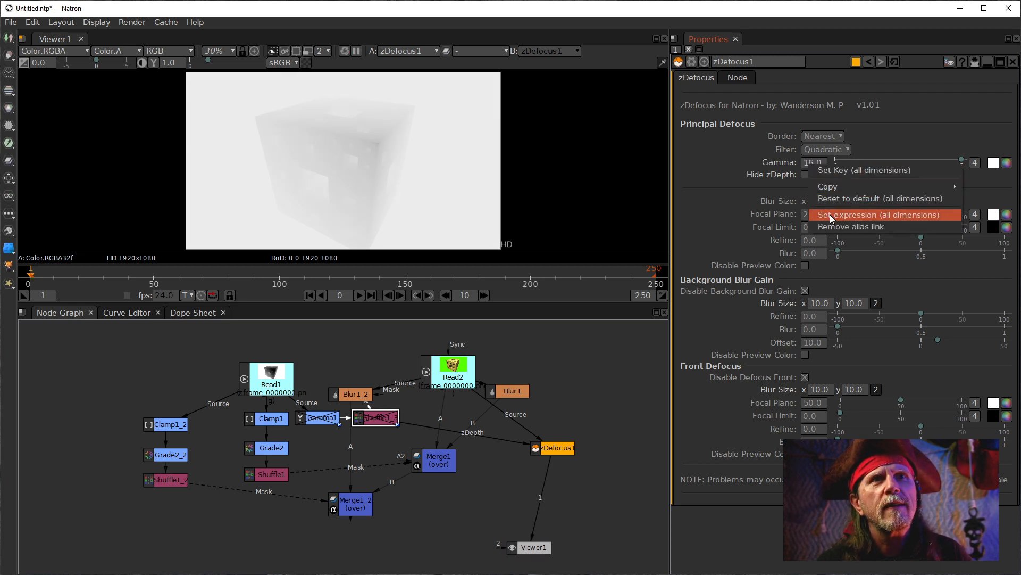
click(826, 197)
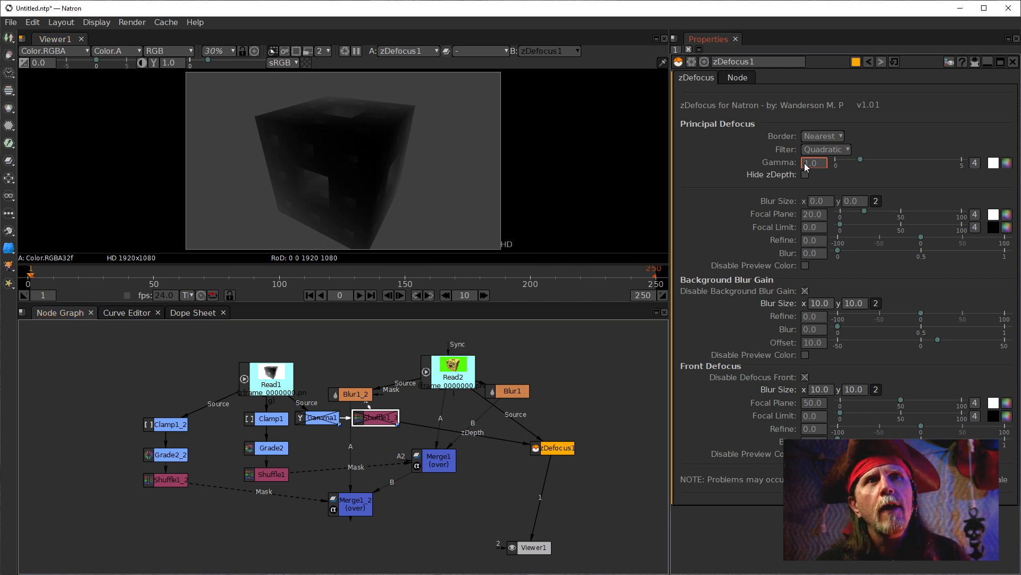
scroll(806, 167, up, 2)
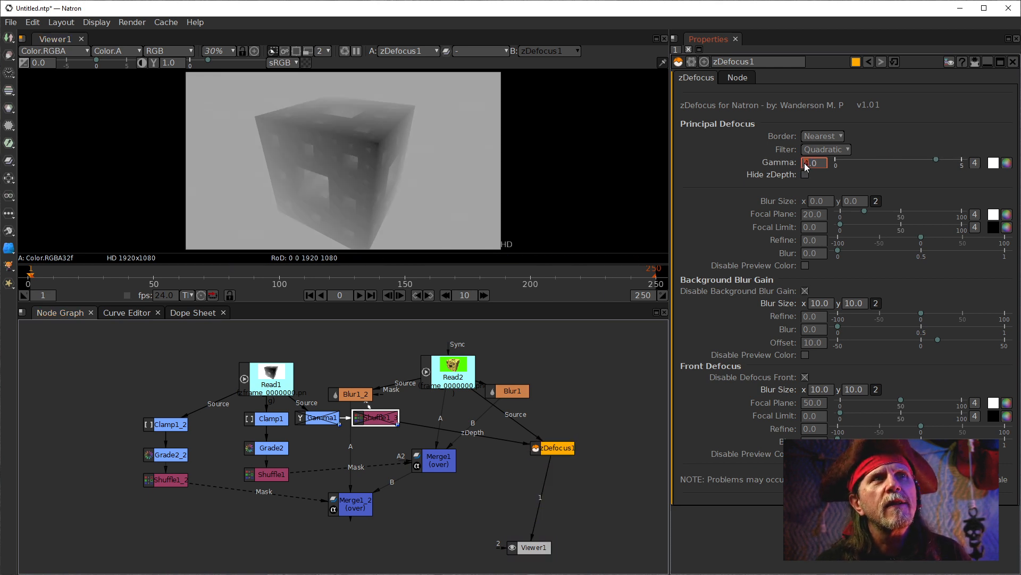
scroll(806, 166, up, 1)
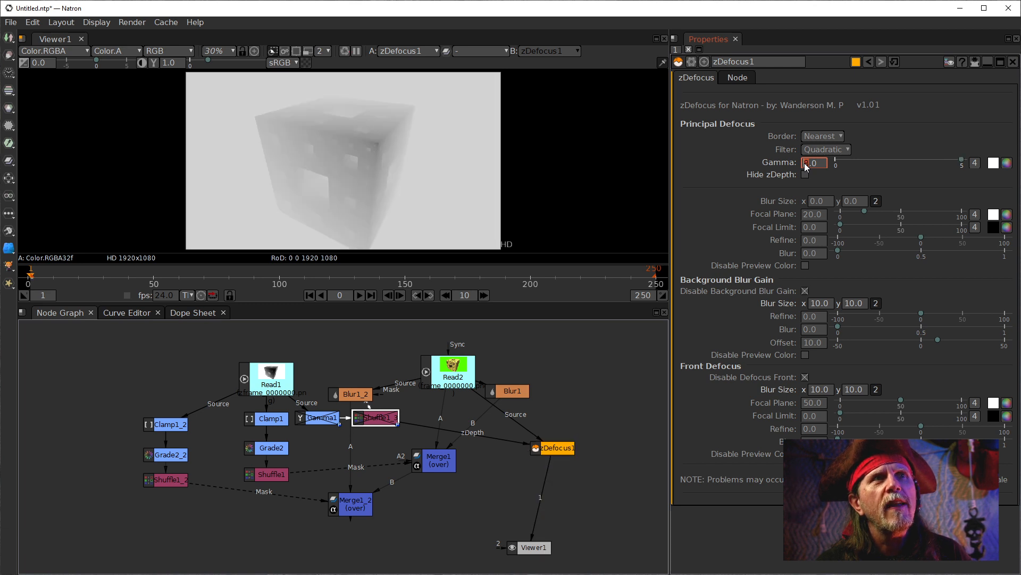
scroll(806, 167, up, 5)
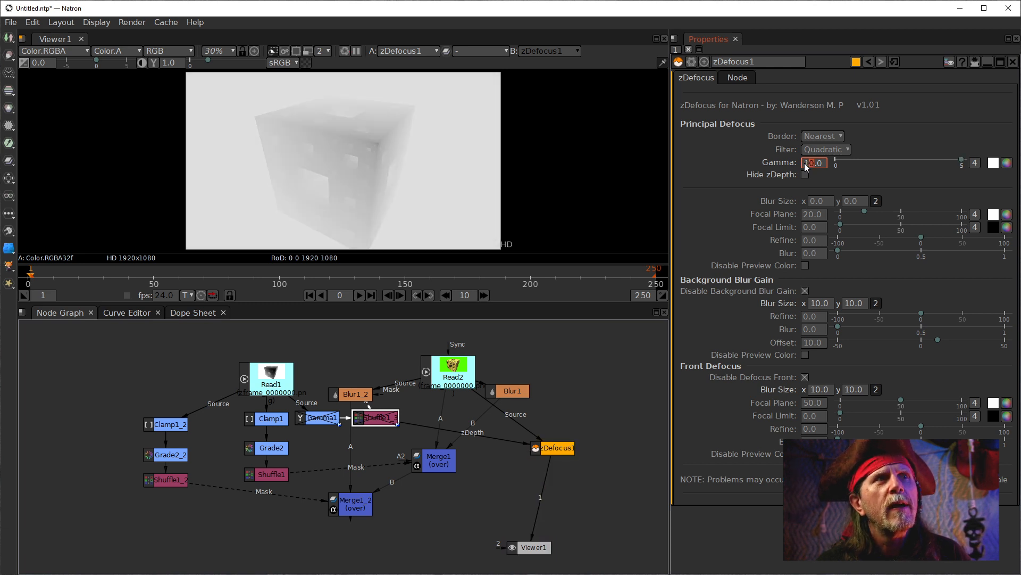
scroll(806, 167, up, 1)
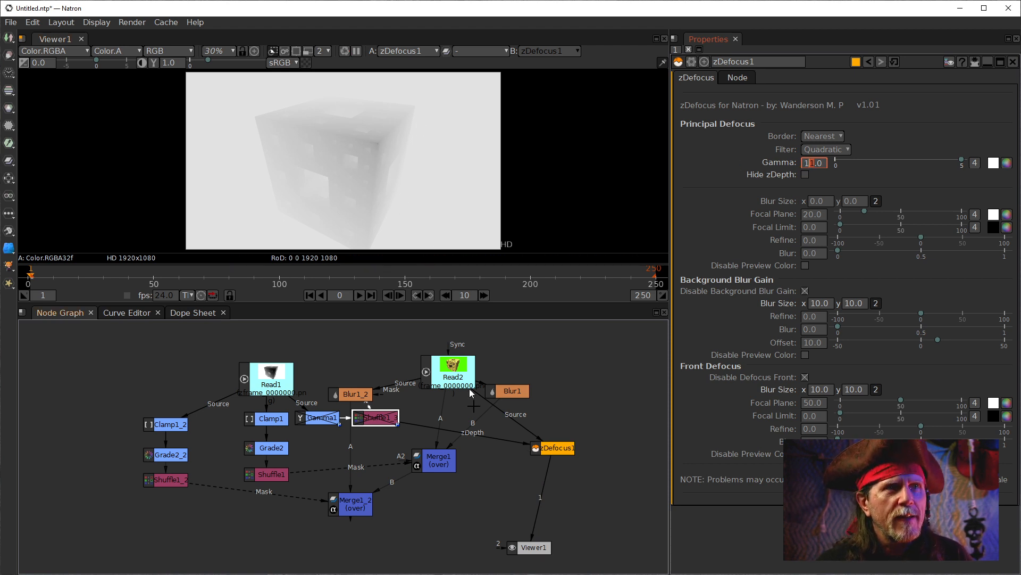
Step: Re-enable the Shuffle node feeding zDefocus1's zDepth input and turn Hide zDepth back on
click(379, 417)
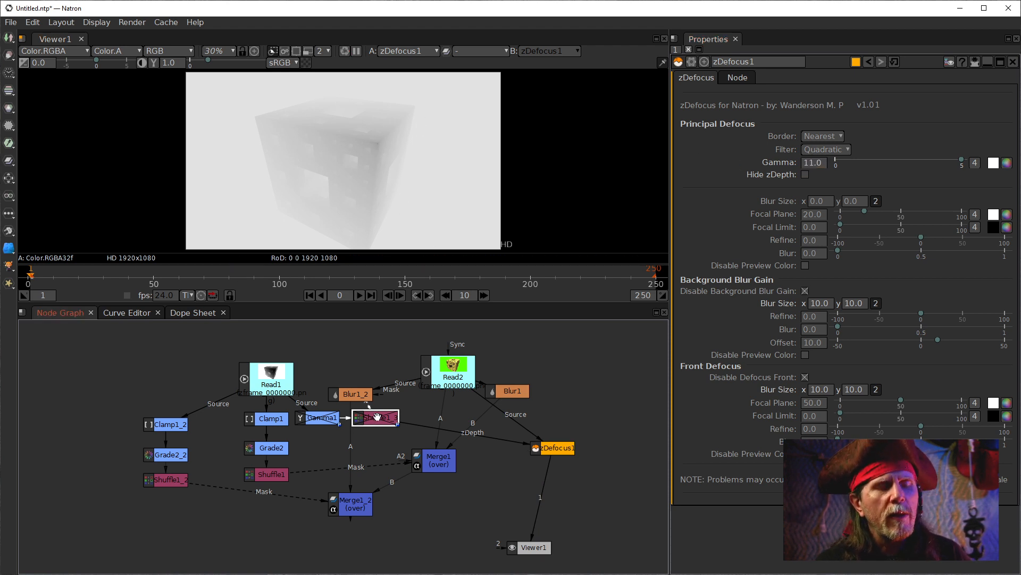
key(d)
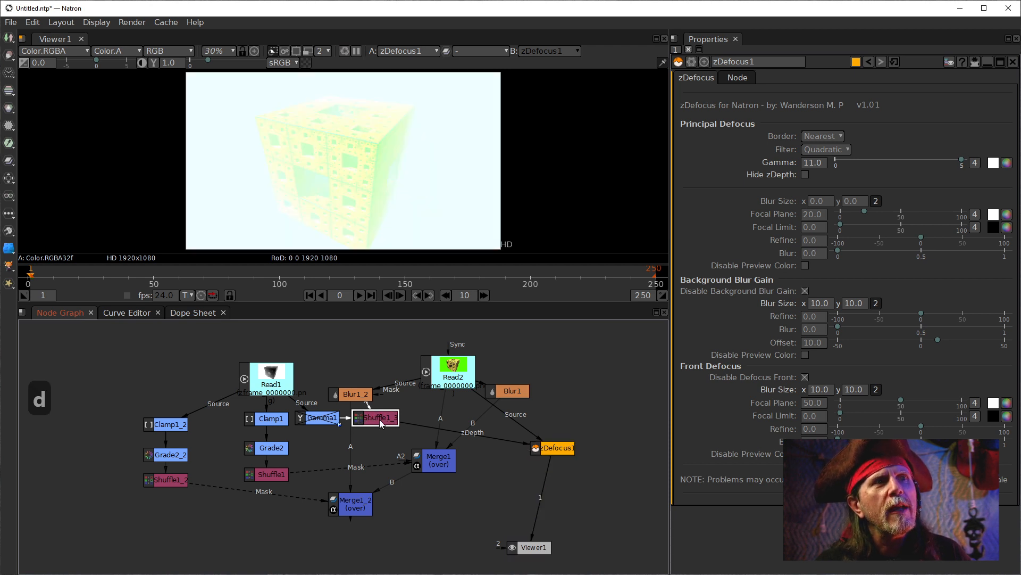
key(d)
key(d)
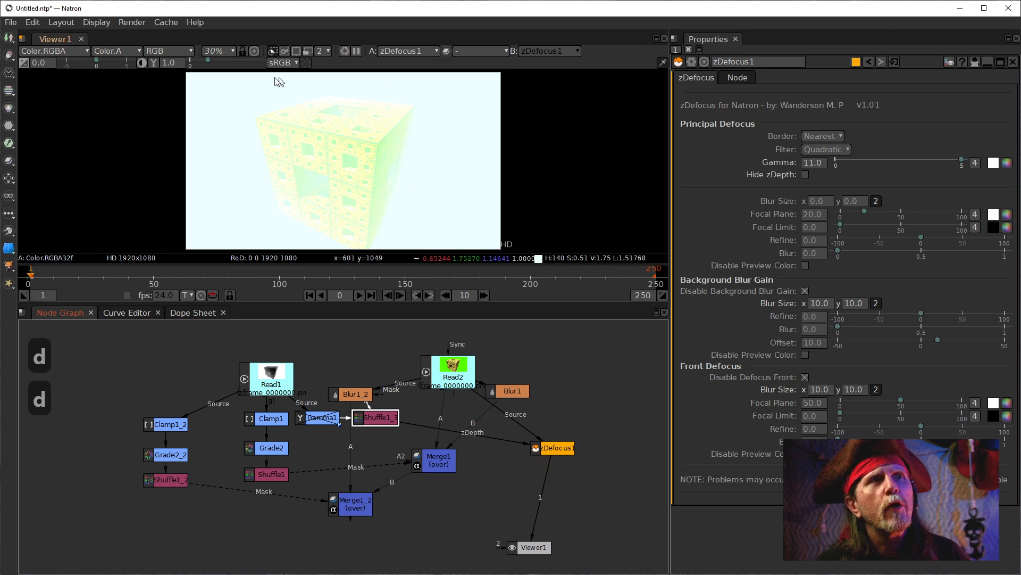
click(805, 175)
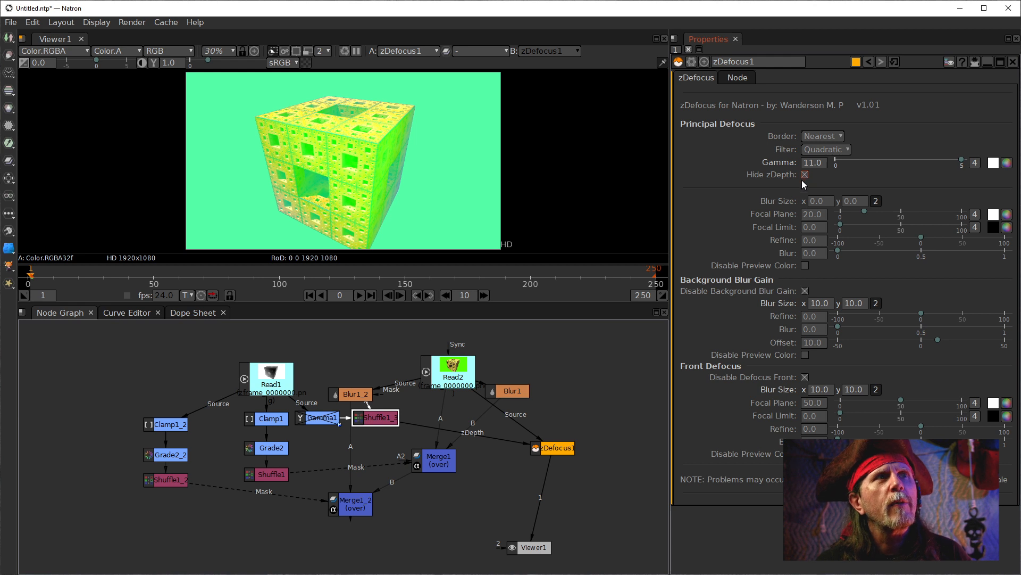
click(385, 426)
key(d)
key(d)
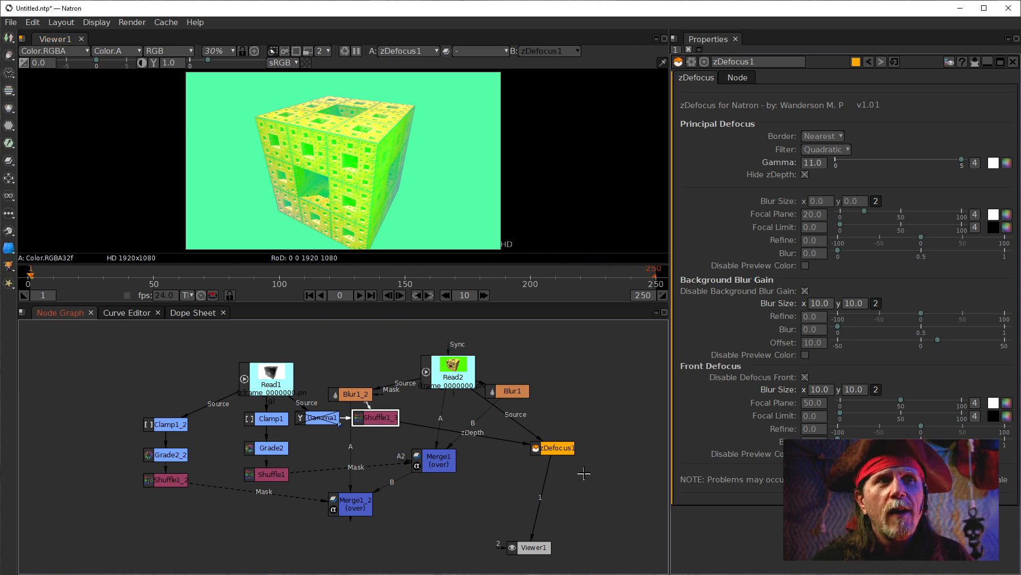
Step: Nudge the zDefocus1 node slightly in the graph and set its Gamma to 18.0
drag(558, 447, 541, 440)
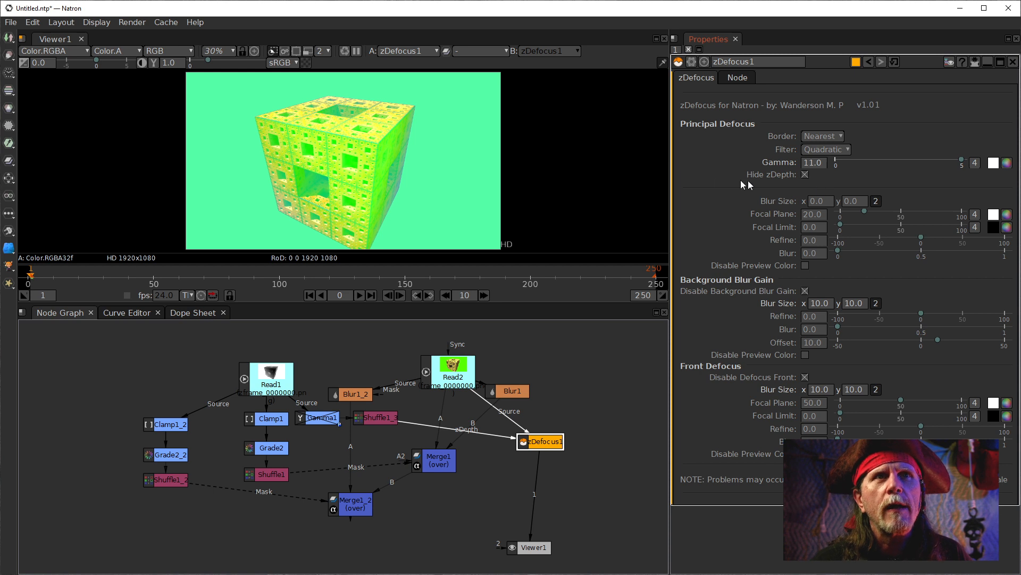
click(808, 164)
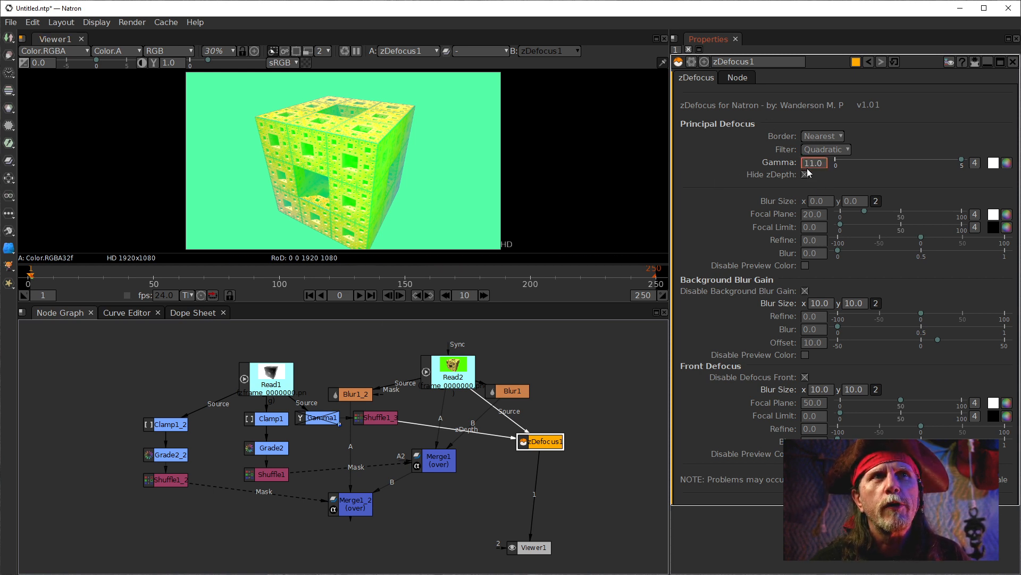
key(Up)
key(Up)
key(Up)
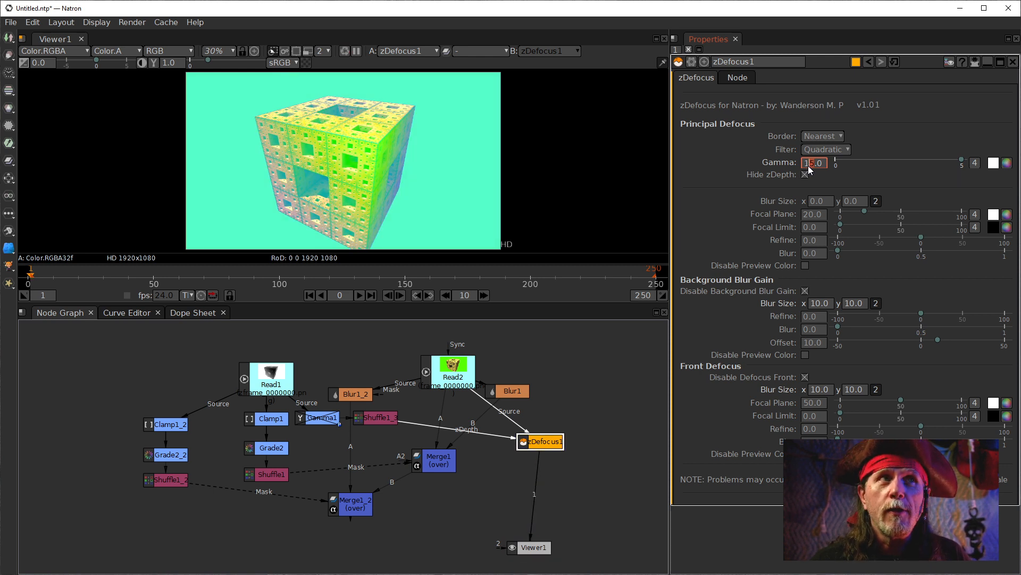
key(Down)
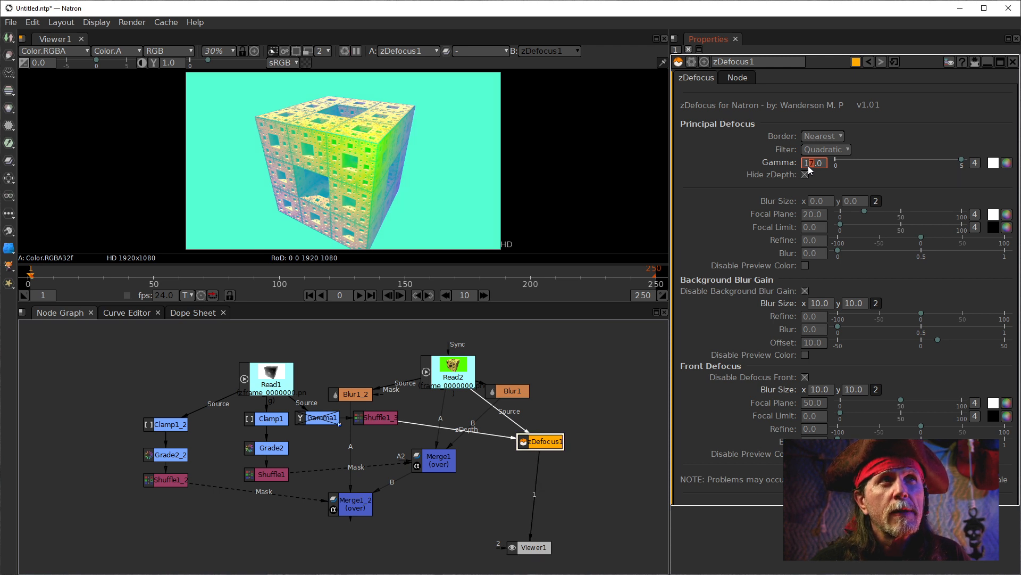
key(Up)
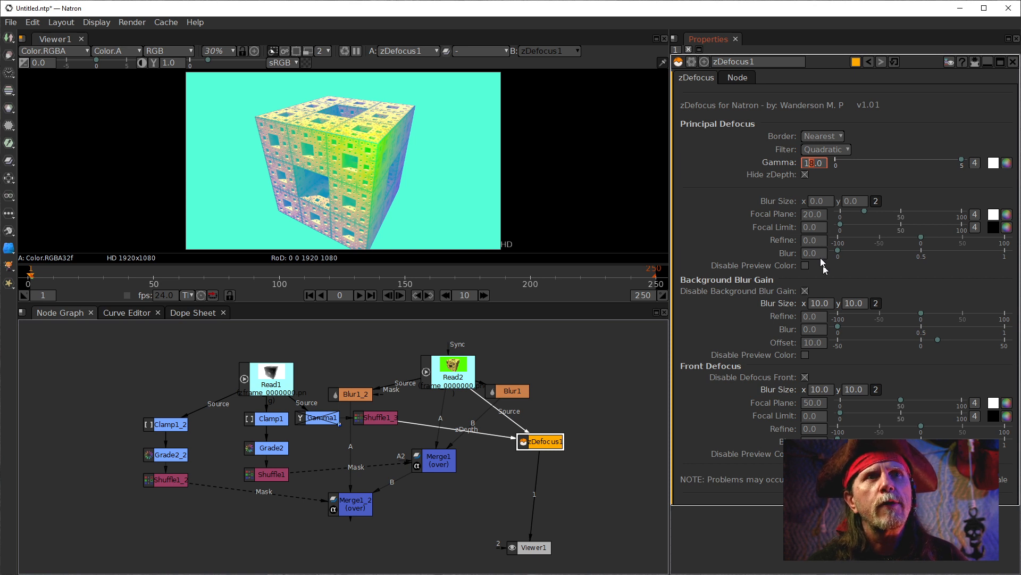
Step: Collapse the Principal Defocus Blur Size to a single shared value and turn on its Disable Preview Color option
click(878, 201)
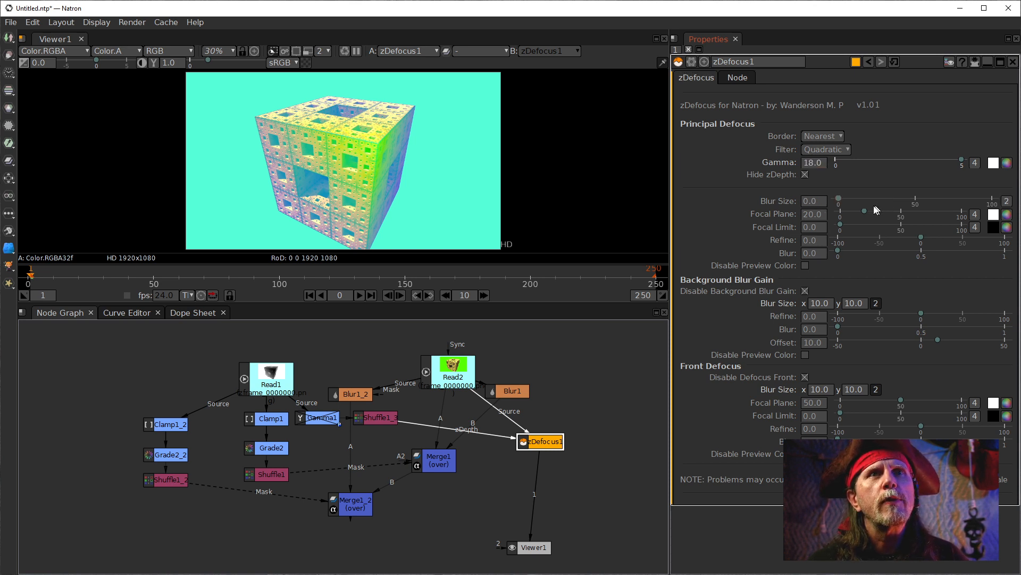
click(805, 174)
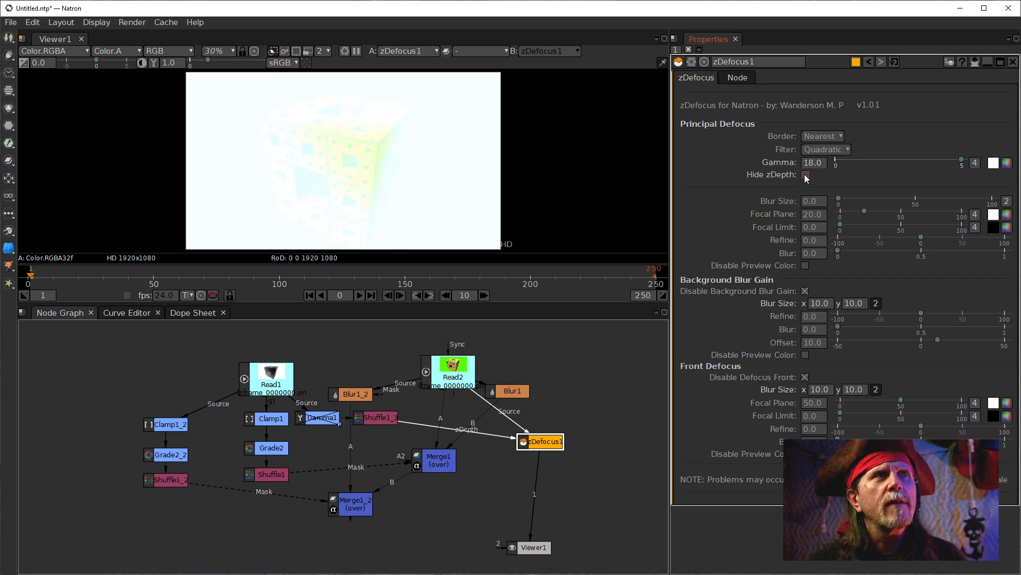
click(805, 175)
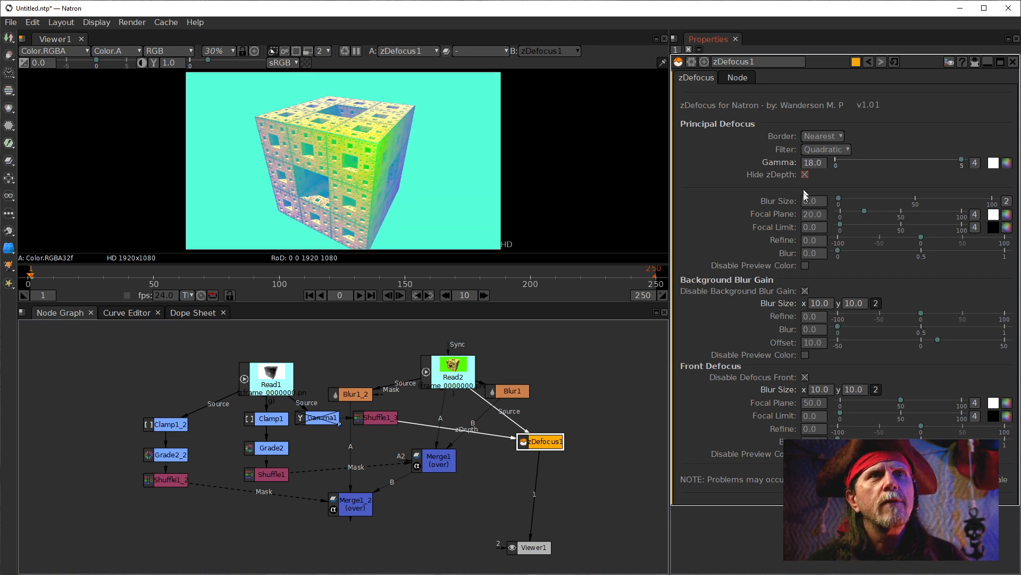
click(805, 266)
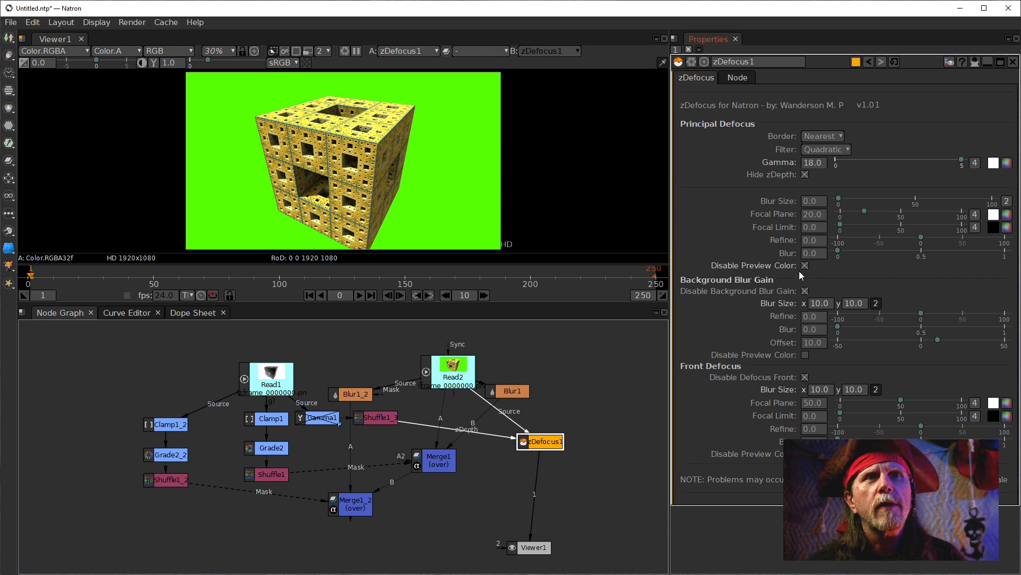
Step: Raise the Principal Defocus Blur Size of zDefocus1 to 88.0
click(804, 201)
click(818, 214)
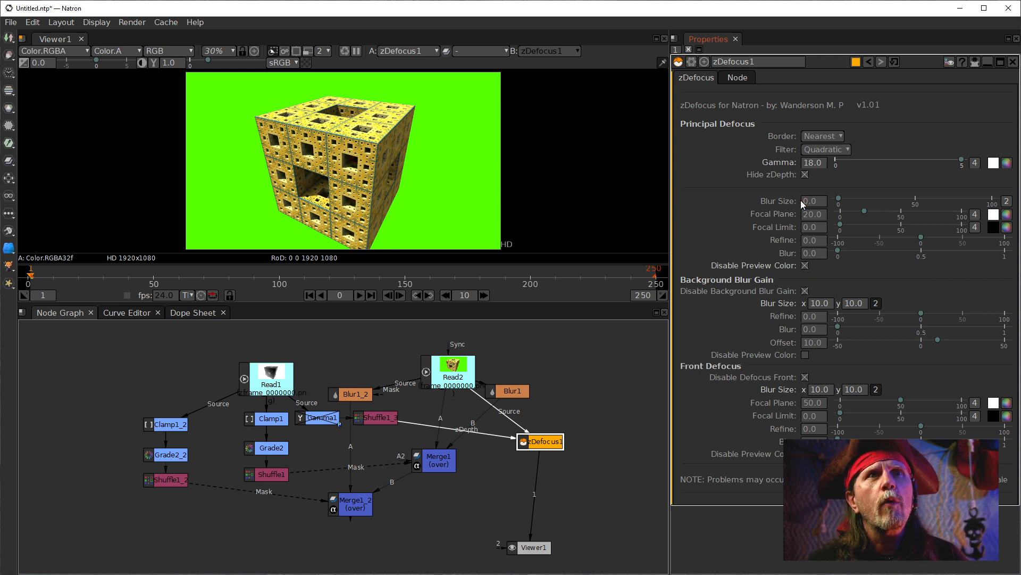
text(18)
key(Return)
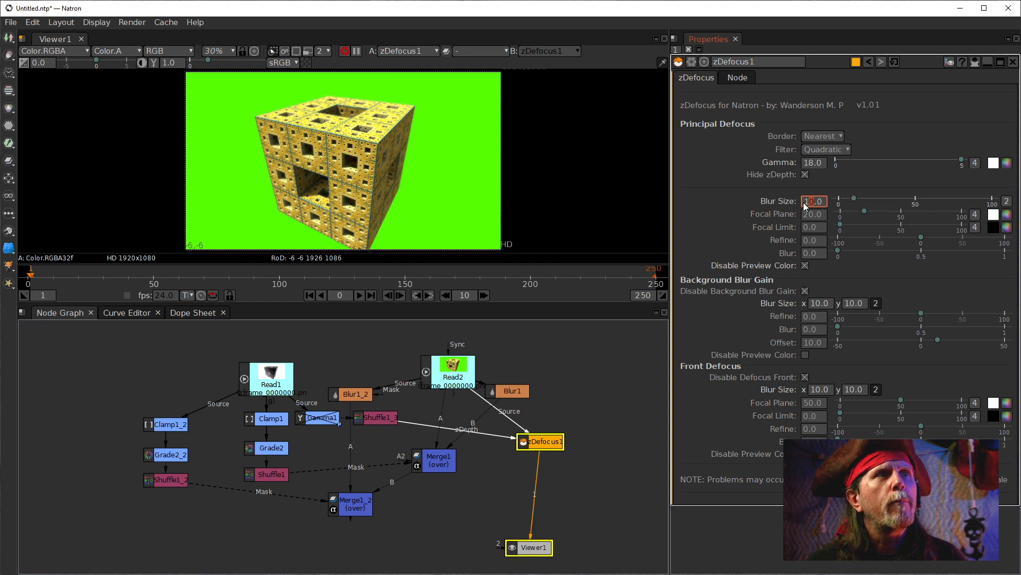
scroll(803, 202, up, 1)
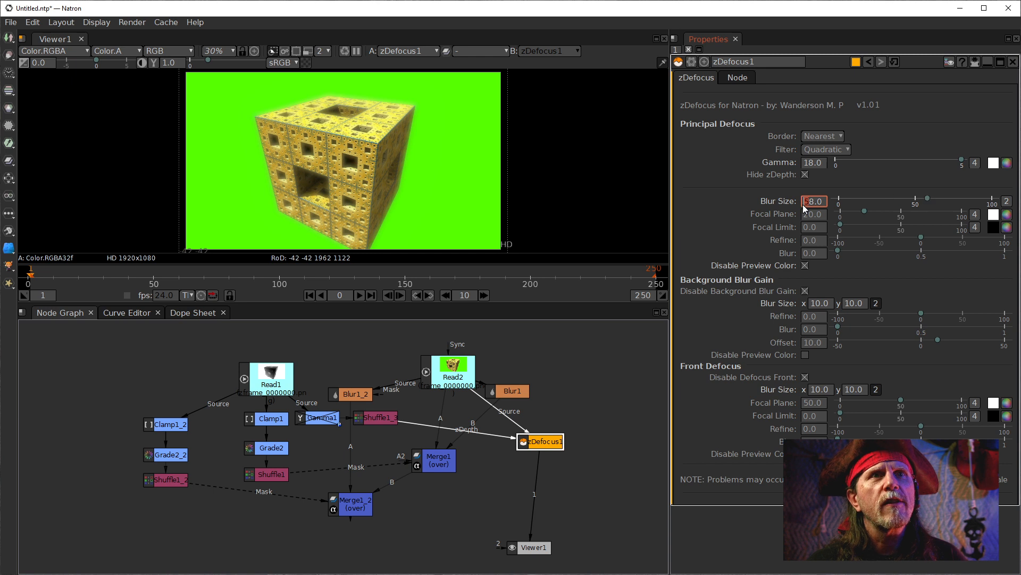
scroll(803, 204, up, 3)
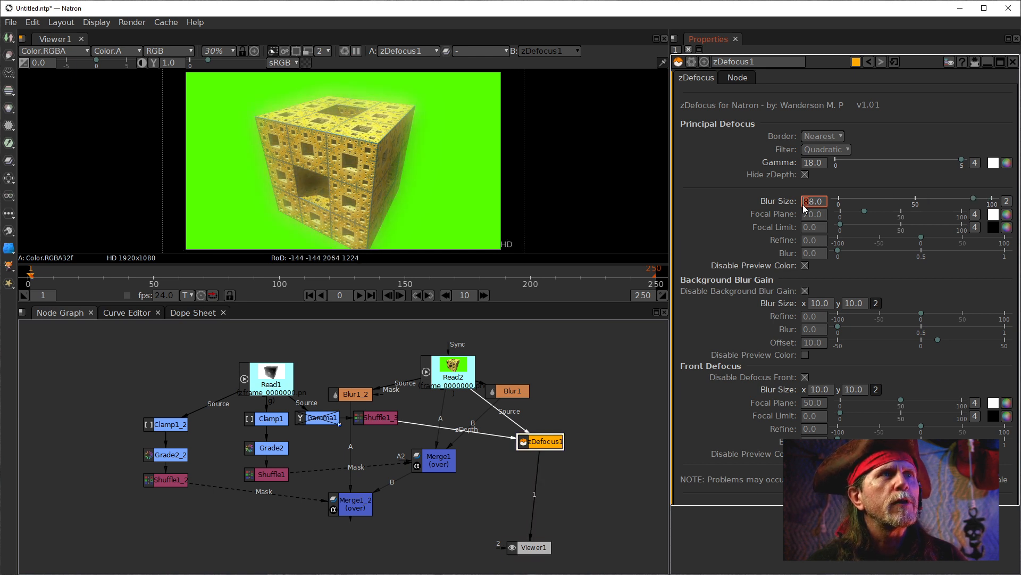
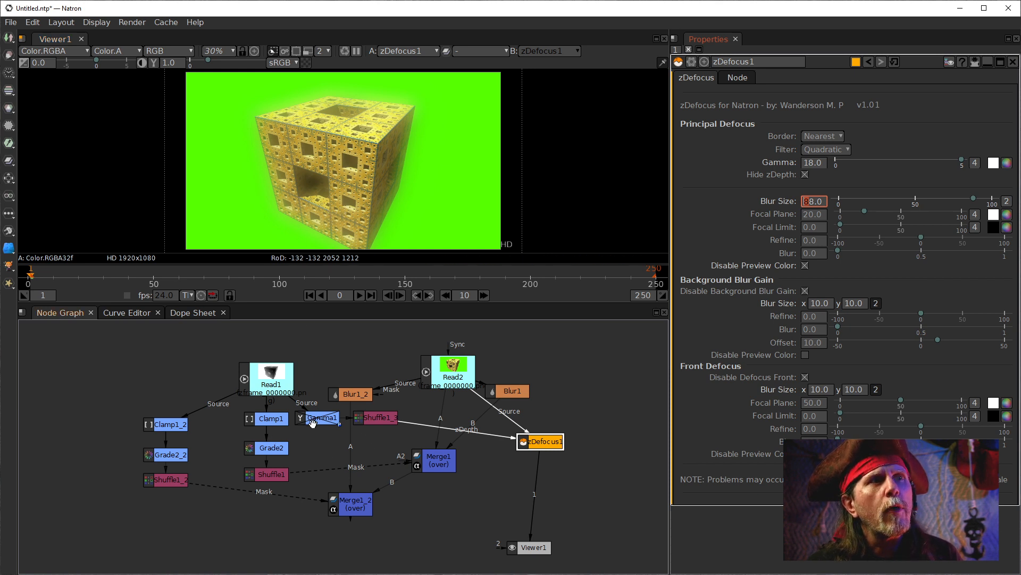
Step: Move the Gamma1 node down beside Grade2 in the node graph and shift Clamp1 slightly away from it
drag(318, 418, 319, 444)
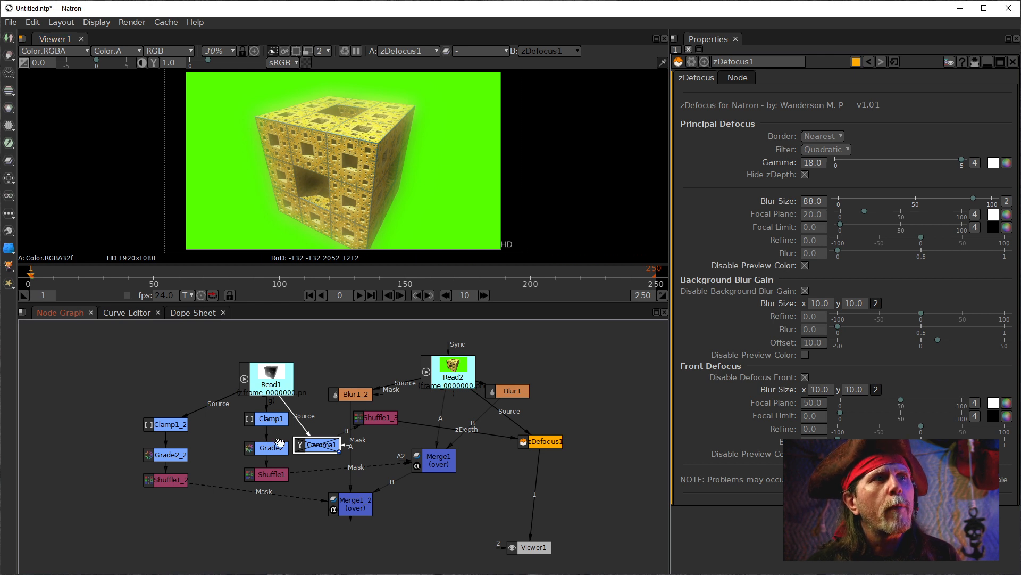
mouse_move(271, 419)
mouse_down()
mouse_move(248, 419)
mouse_move(258, 419)
mouse_up()
drag(319, 447, 326, 442)
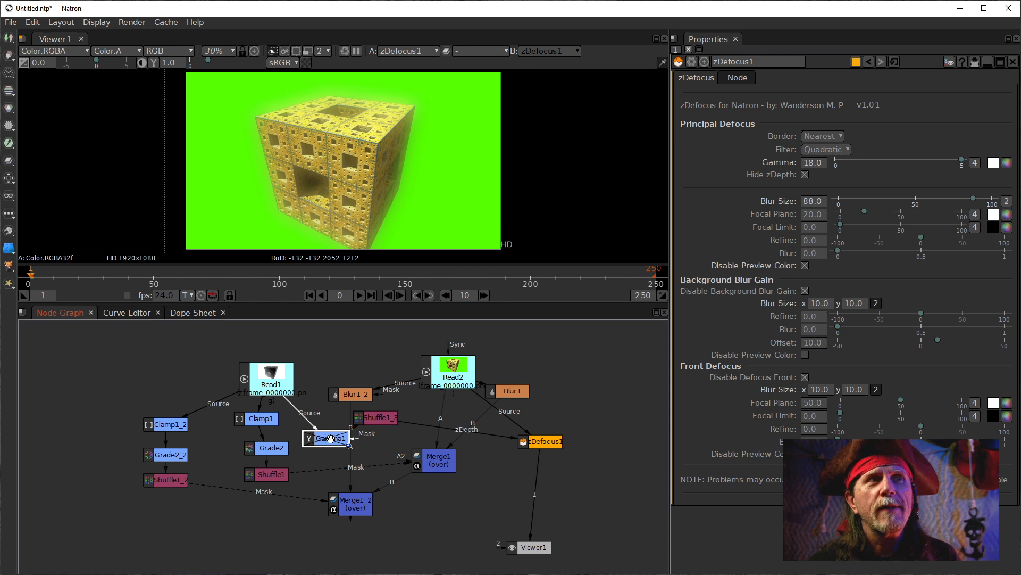
drag(323, 438, 319, 450)
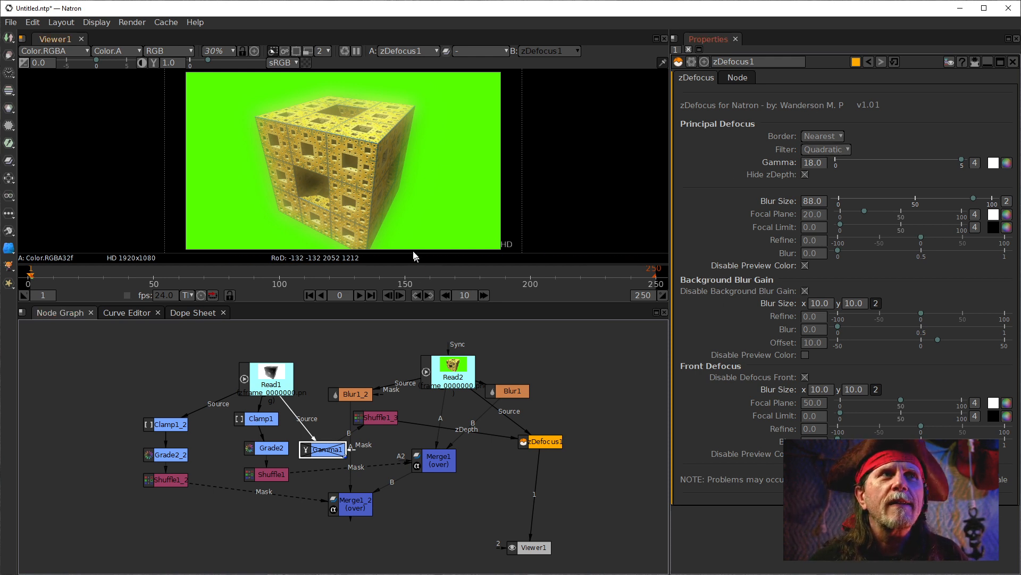
Step: Turn off Disable Preview Color under Principal Defocus to show the colored focus preview
click(805, 265)
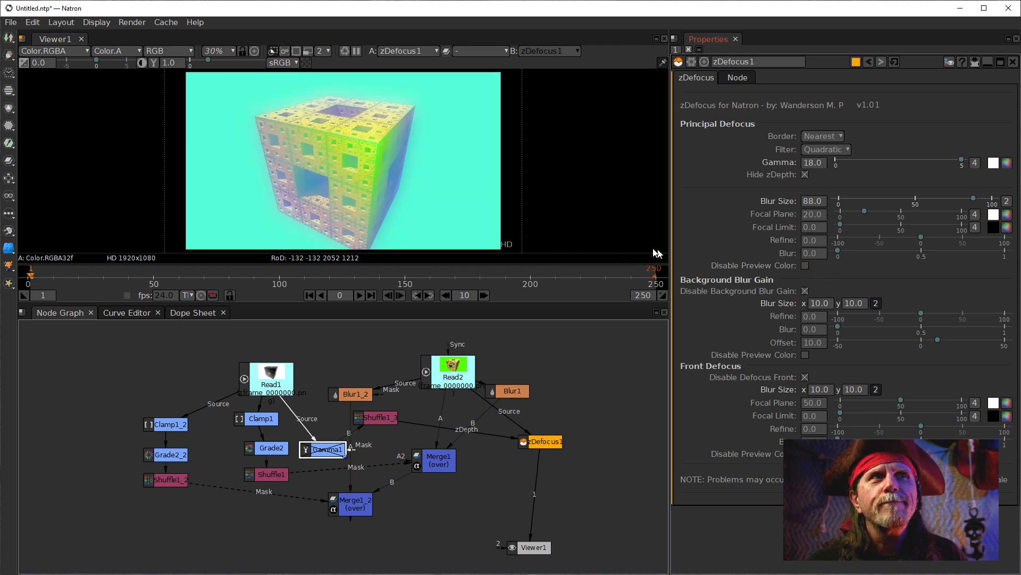
Step: Turn on Disable Preview Color under Principal Defocus to view the defocused image without the colored preview
click(805, 265)
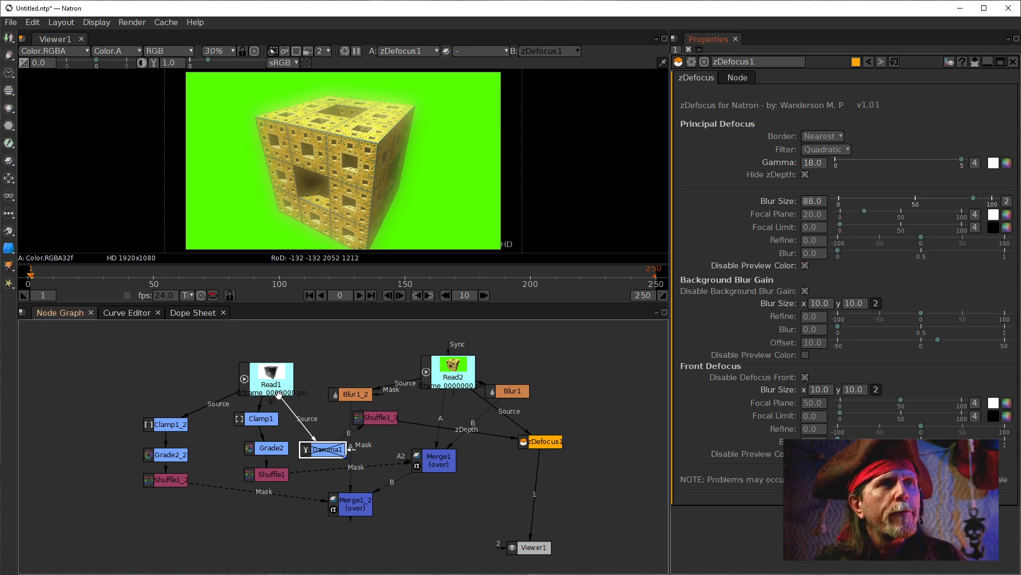
Step: Rearrange Read1, Clamp1, Grade2 and Gamma1 in the node graph so Gamma1 sits beside Clamp1 with free space beneath it
mouse_move(267, 380)
mouse_down()
mouse_move(262, 364)
mouse_move(271, 367)
mouse_up()
drag(264, 418, 245, 454)
click(266, 449)
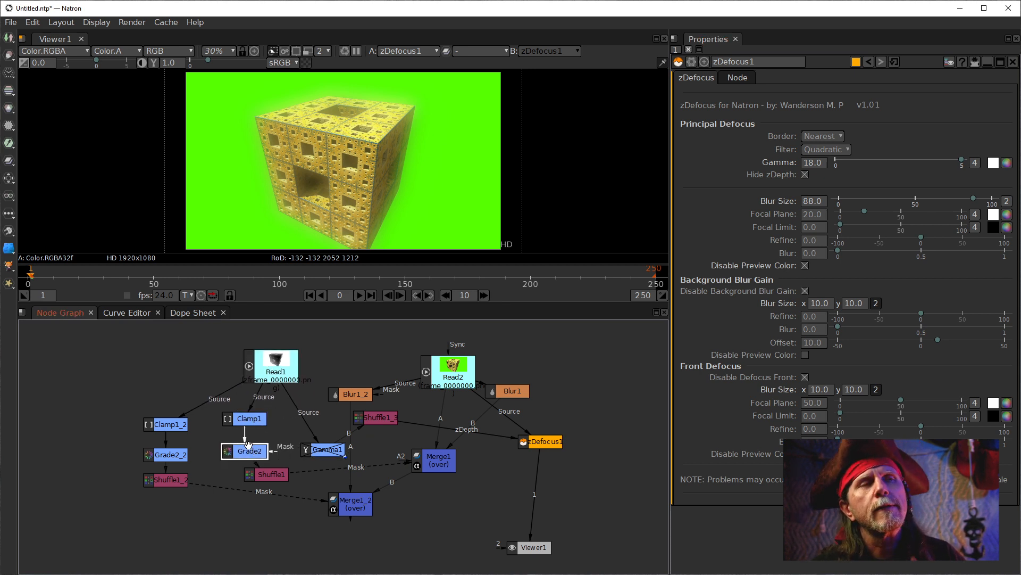
click(286, 376)
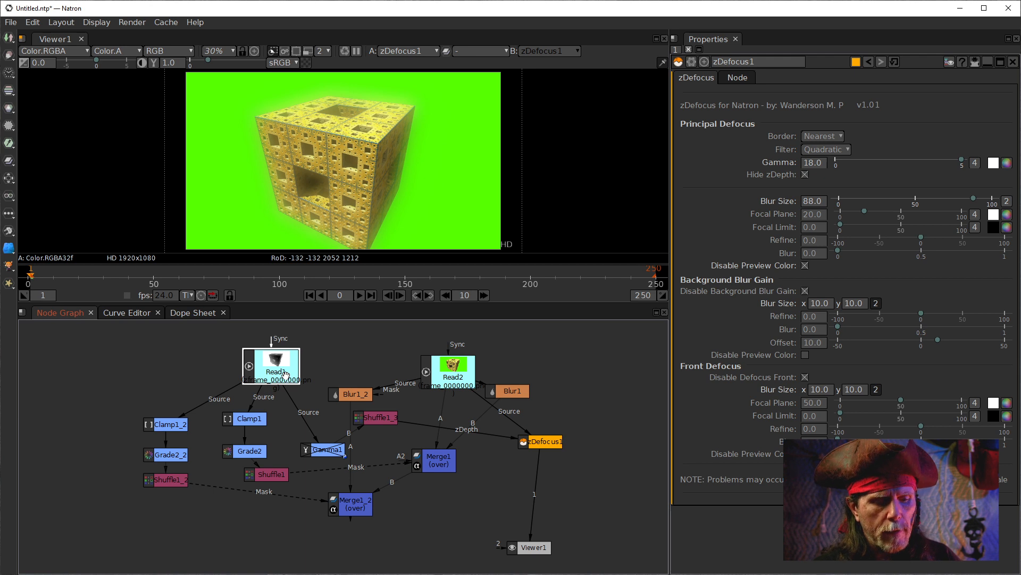
drag(327, 452, 292, 423)
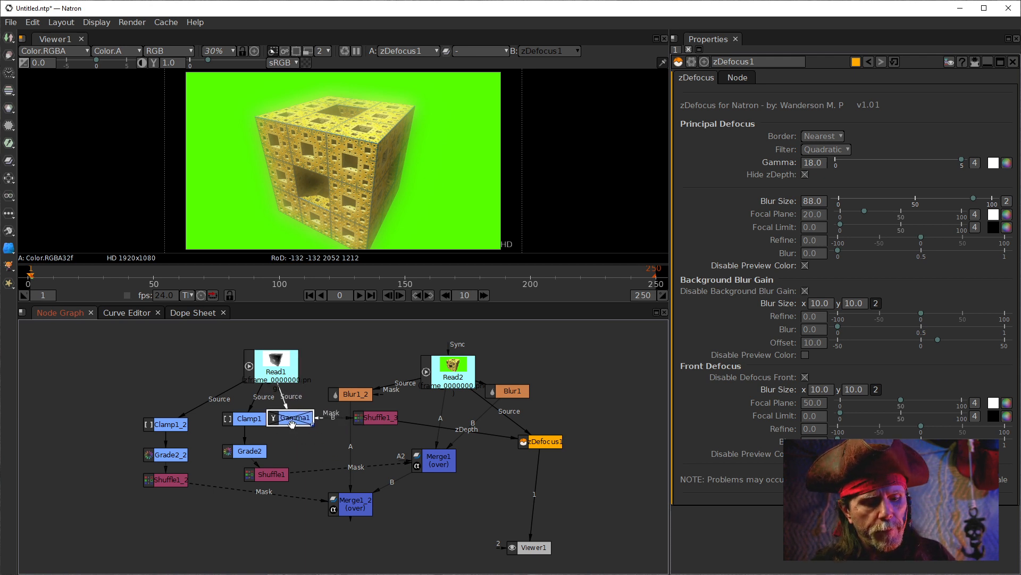
Step: Add a ColorLookup node directly after Gamma1 in the depth branch
key(Tab)
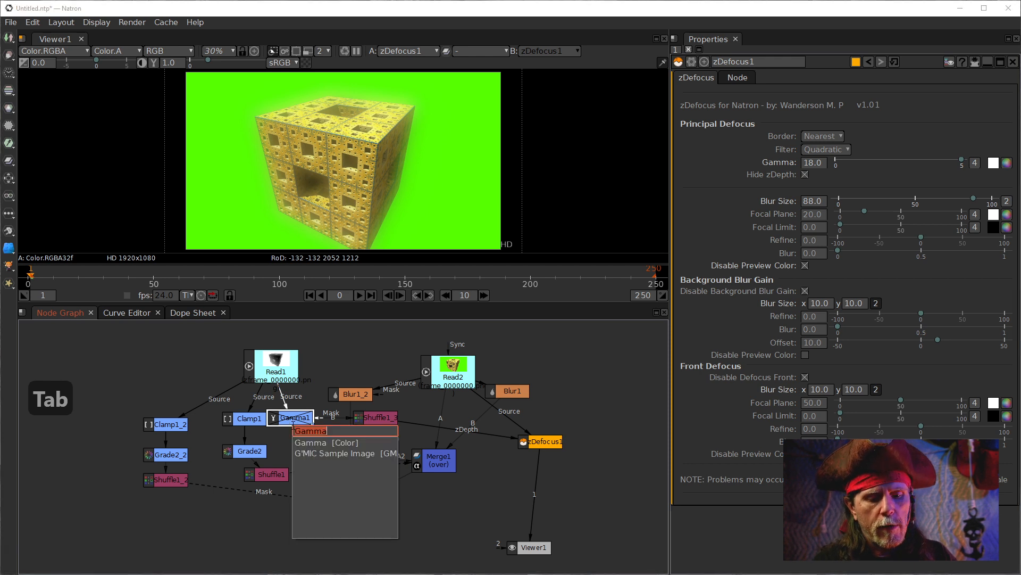
text(colo)
key(Down)
key(Down)
key(Down)
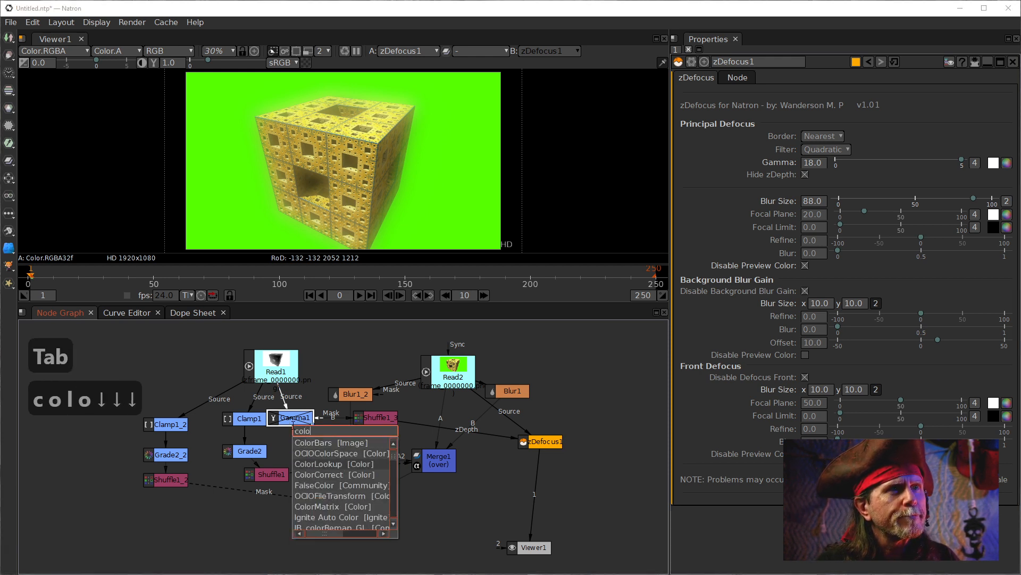
key(Return)
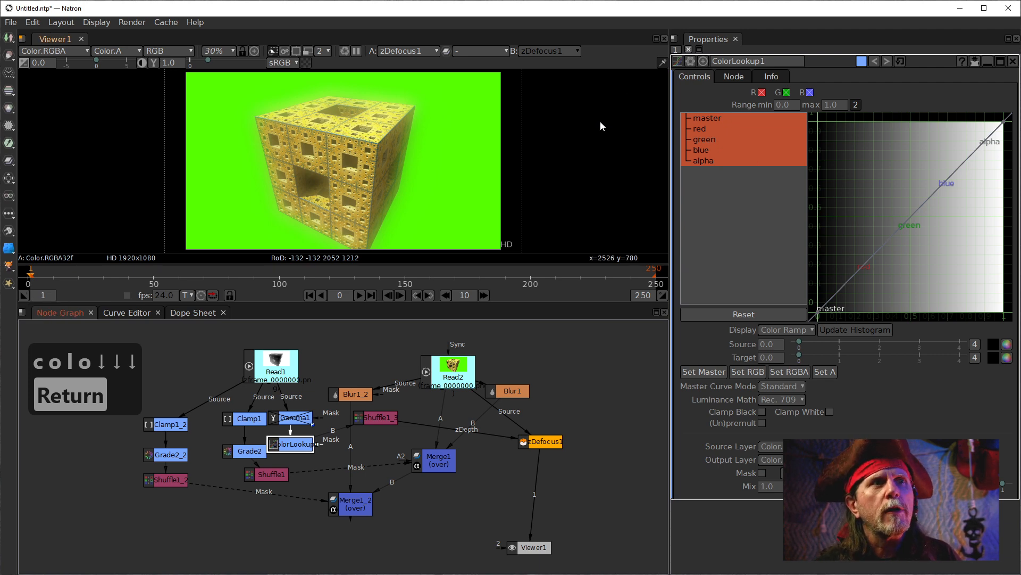
Step: Reopen the zDefocus1 settings and turn off Disable Preview Color under Principal Defocus
click(540, 442)
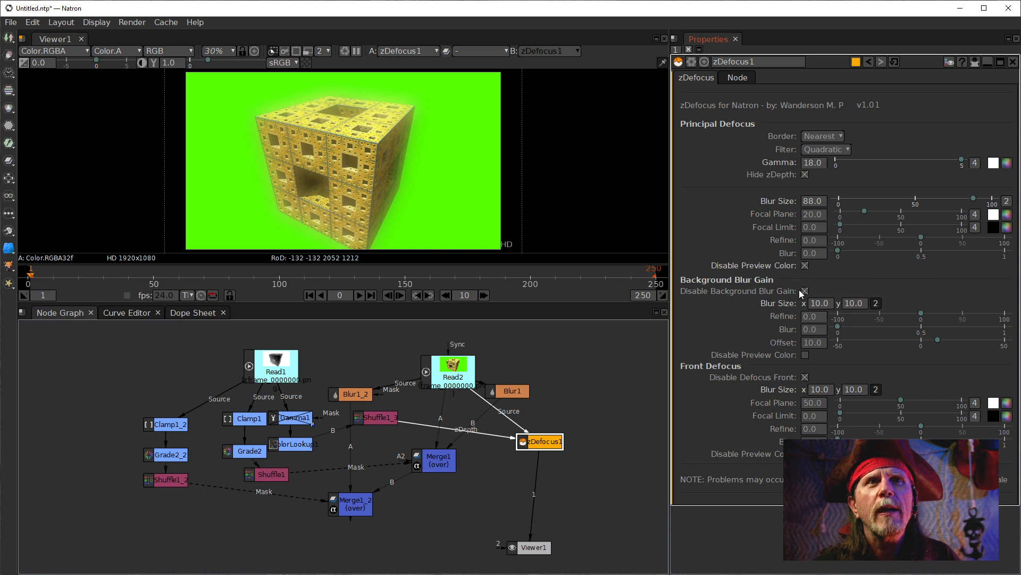
click(804, 265)
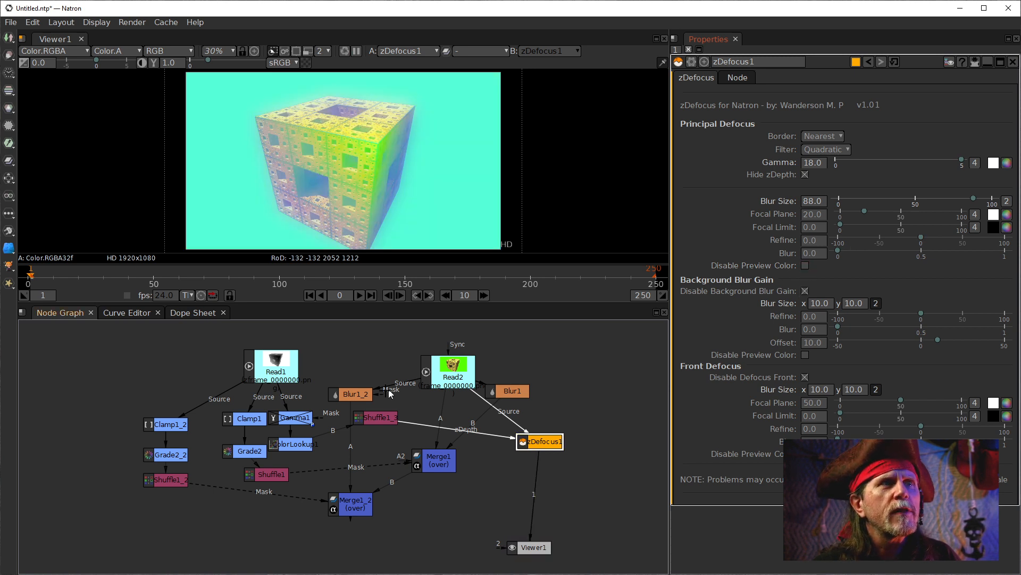
Step: Turn off Hide zDepth in zDefocus1 and disable the Shuffle node feeding its zDepth input
click(380, 423)
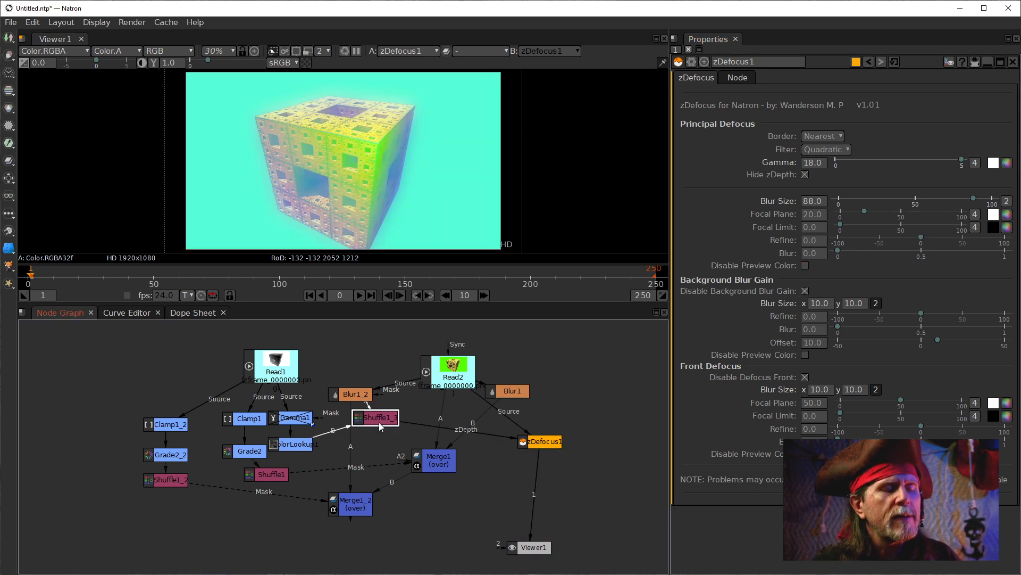
click(806, 175)
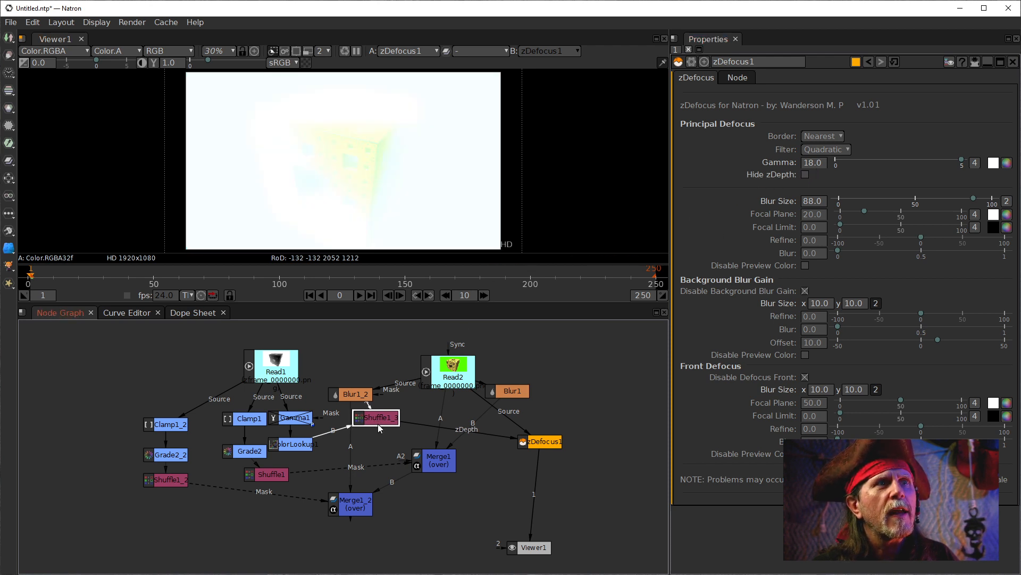
key(d)
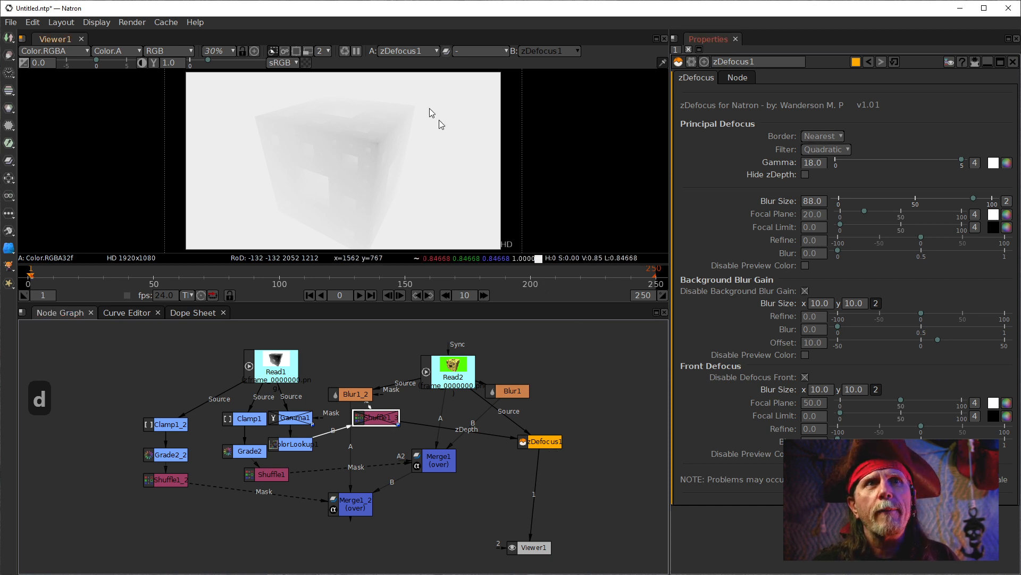
Step: Reset the Principal Defocus Gamma of zDefocus1 to its default of 1.0
click(808, 163)
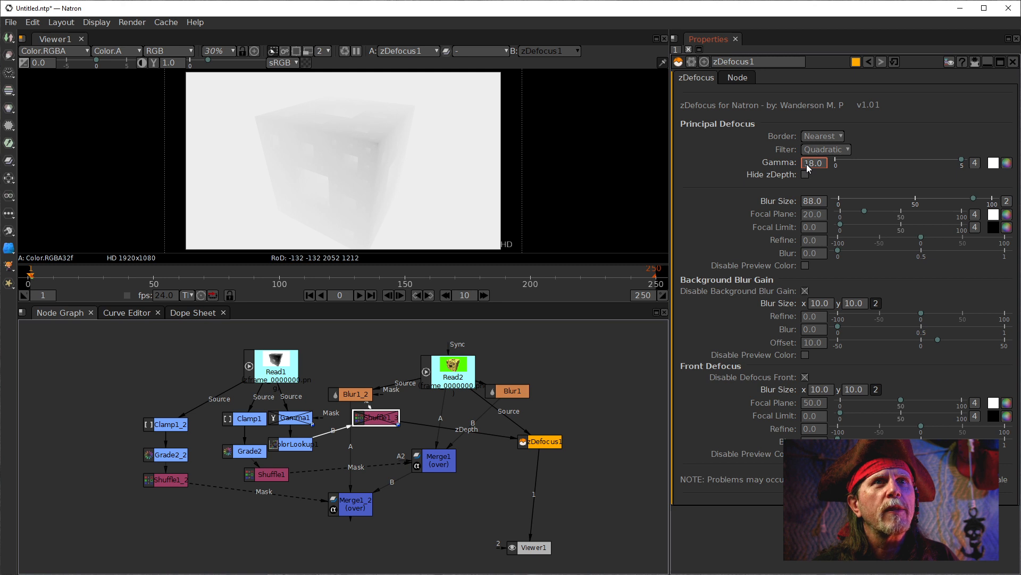
right_click(807, 165)
click(822, 198)
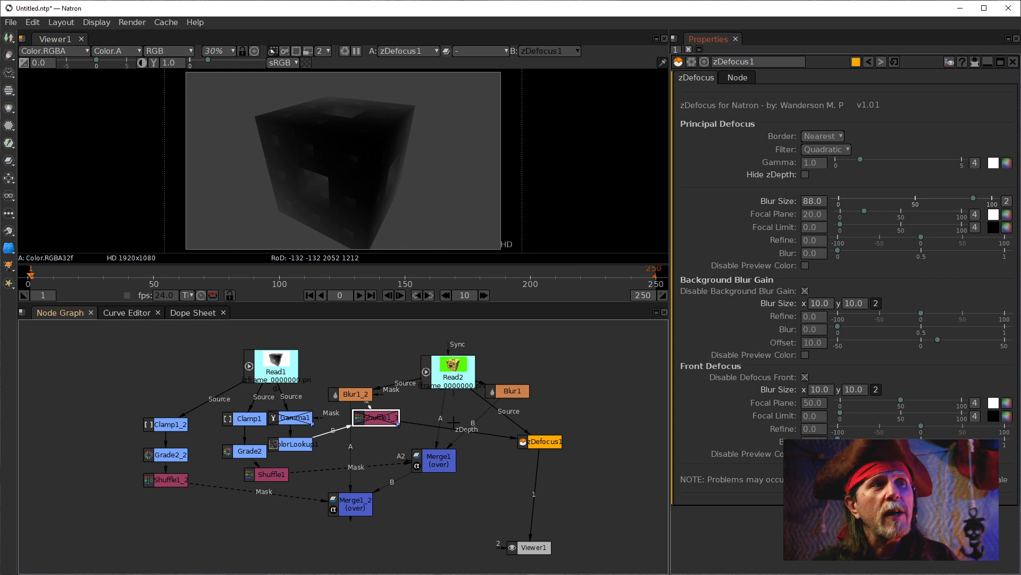
Step: Compare the outputs of Read1, zDefocus1 and ColorLookup1 in the viewer
click(301, 449)
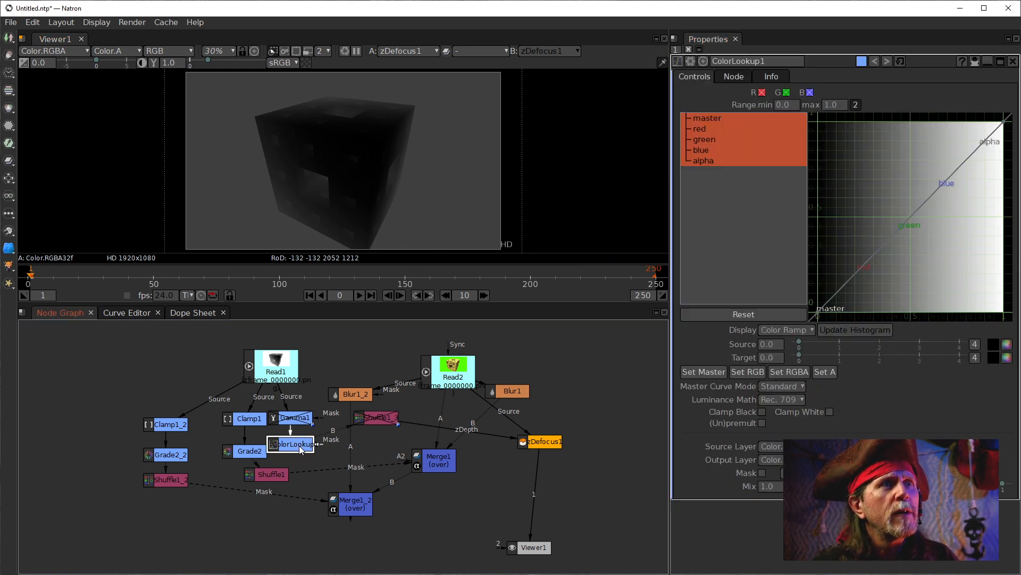
click(287, 368)
key(1)
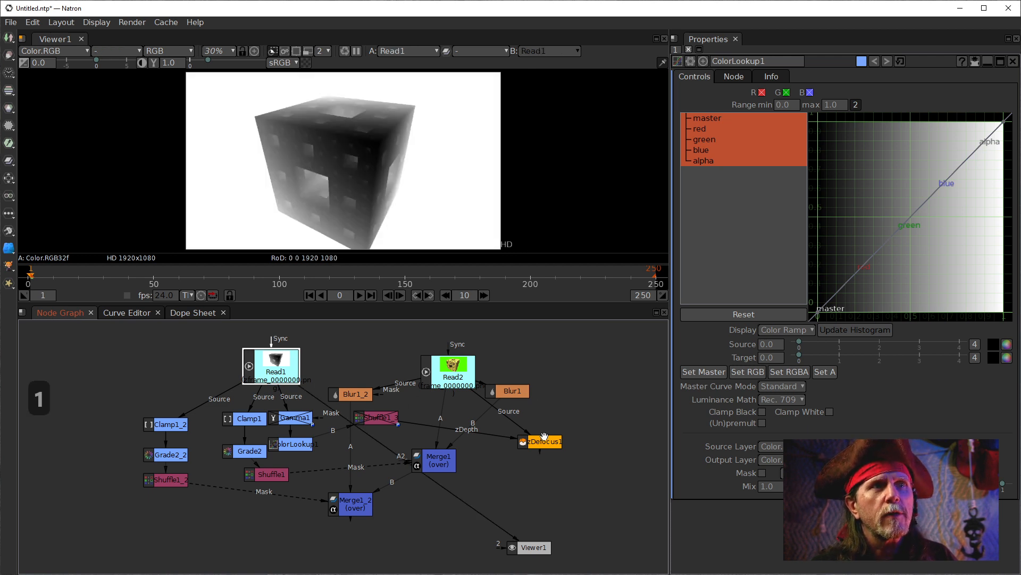
click(543, 437)
key(1)
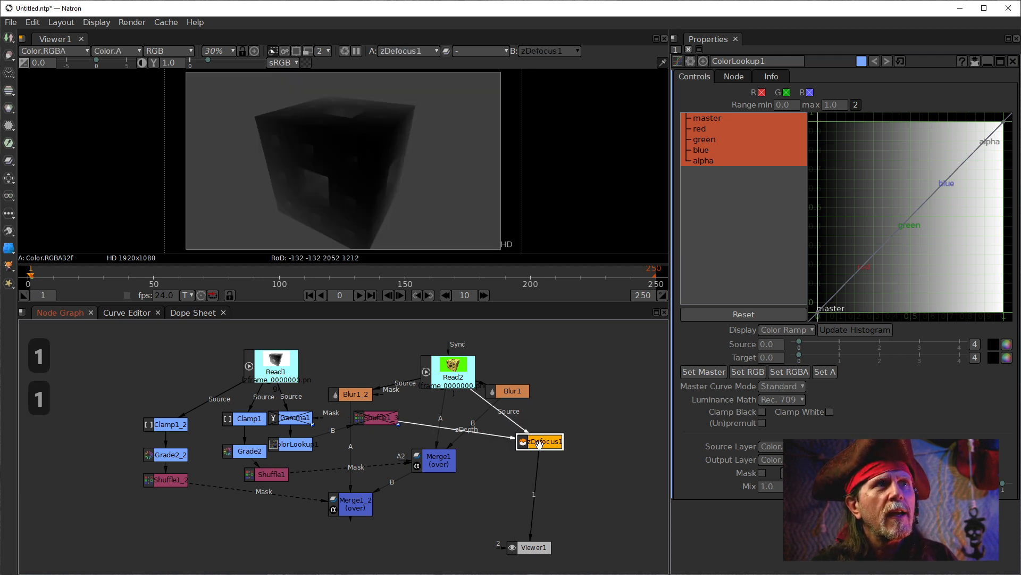
click(299, 449)
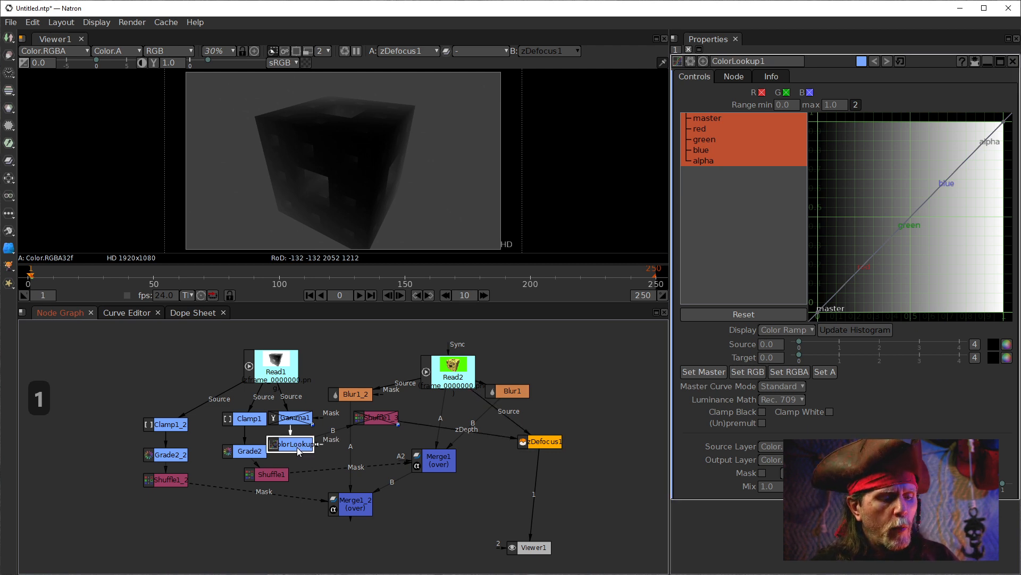
key(1)
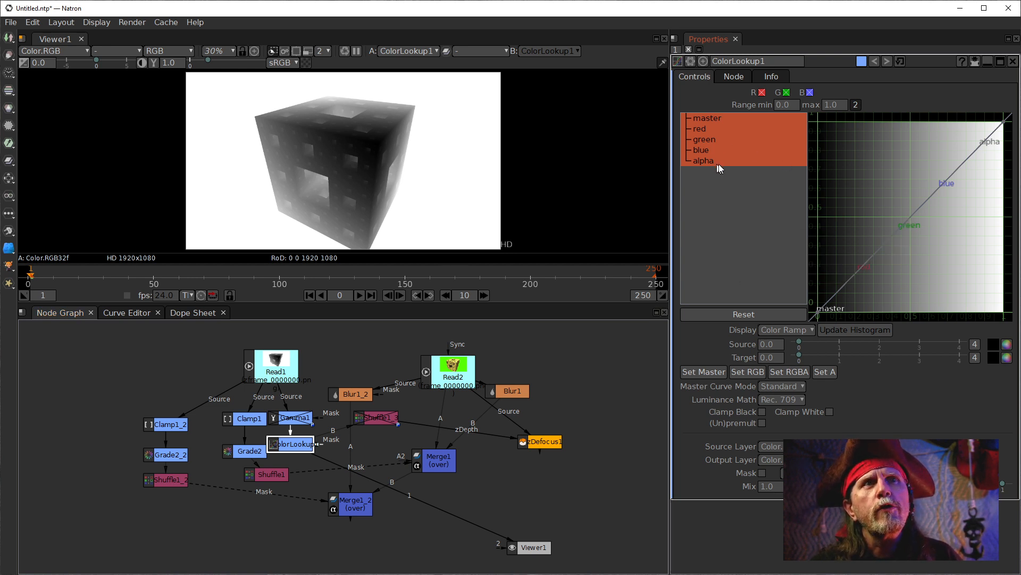
Step: Try bending ColorLookup1's master curve upward with an added midpoint and a lowered start point, and reset the curve
click(910, 217)
drag(910, 217, 862, 229)
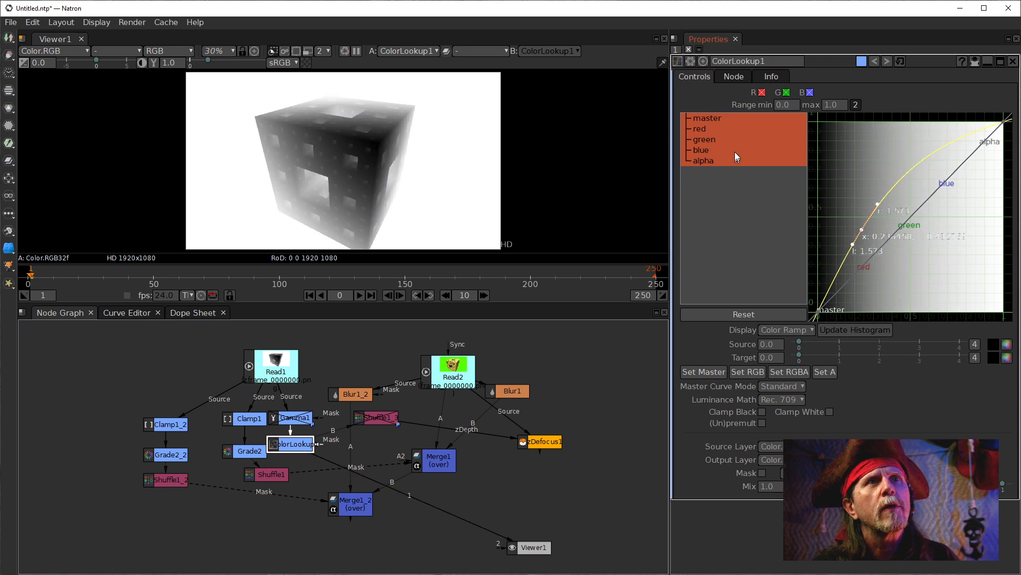
click(708, 118)
mouse_move(861, 228)
mouse_down()
mouse_move(848, 212)
mouse_move(855, 231)
mouse_up()
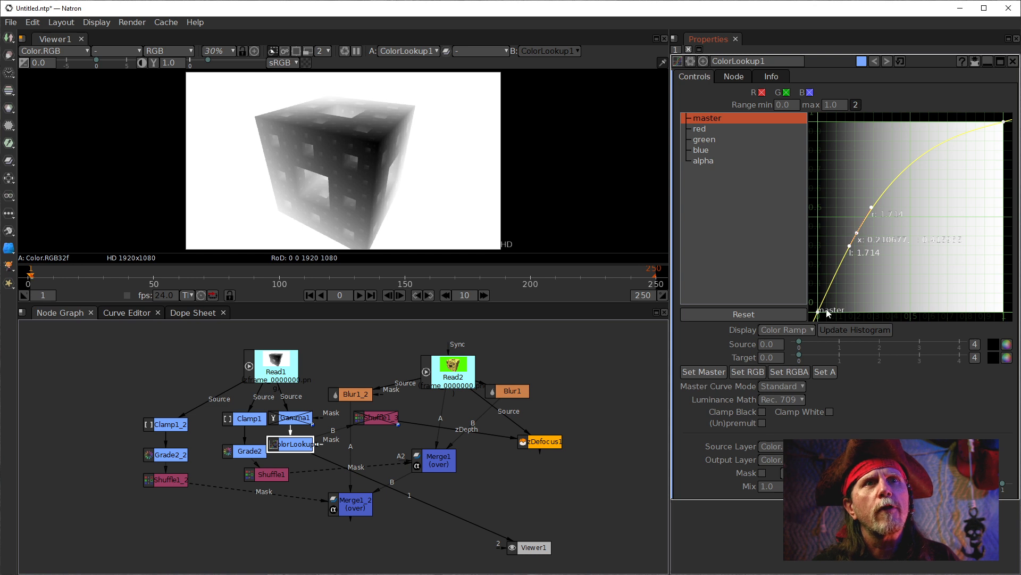
drag(818, 312, 820, 315)
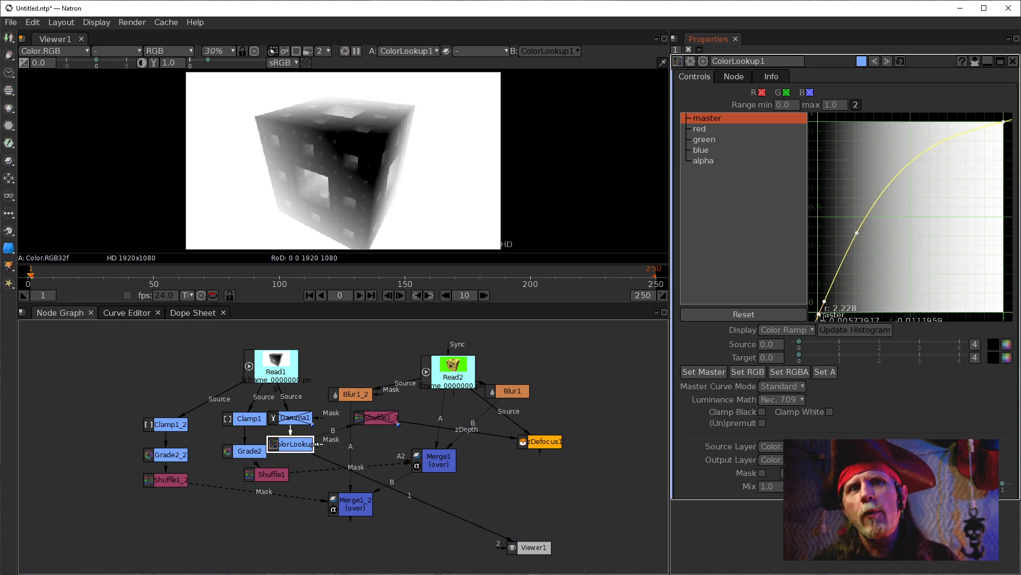
right_click(819, 315)
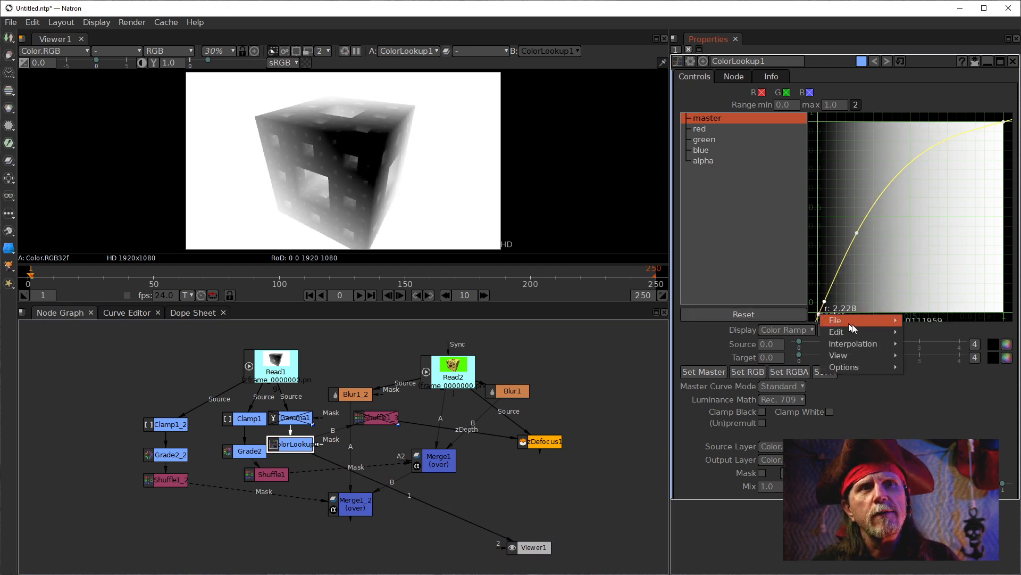
key(Escape)
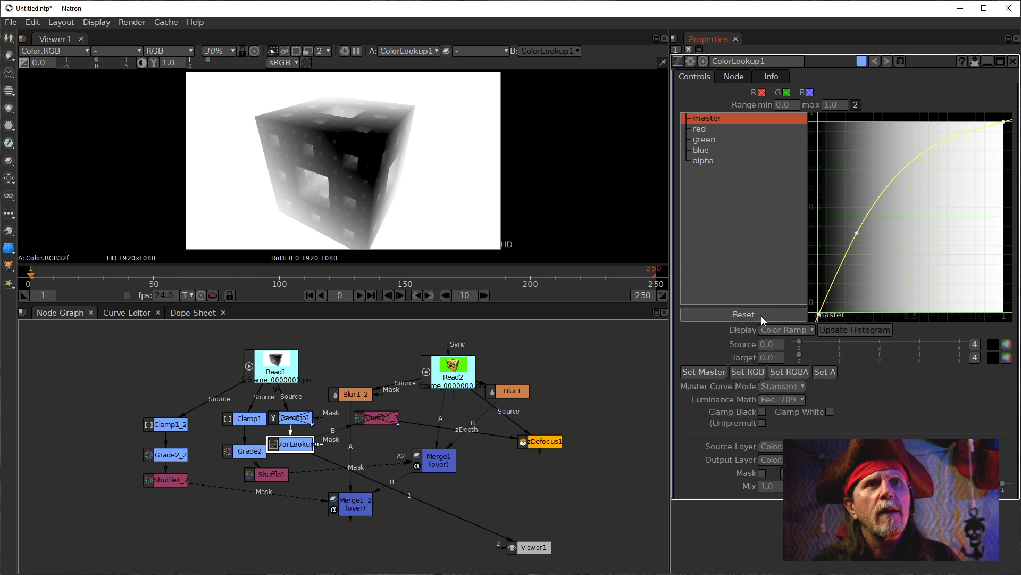
click(762, 316)
Step: Try steepening the master curve with a raised midpoint and its upper point pulled inward, and restore the default curve
ctrl+alt+click(911, 215)
drag(912, 215, 897, 207)
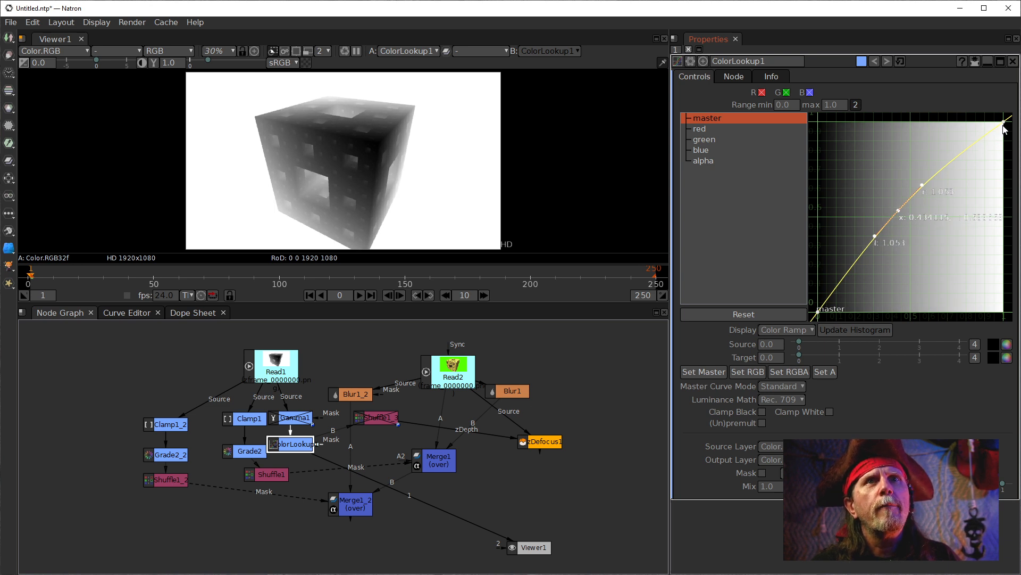
ctrl+alt+click(994, 129)
drag(994, 129, 934, 129)
right_click(897, 210)
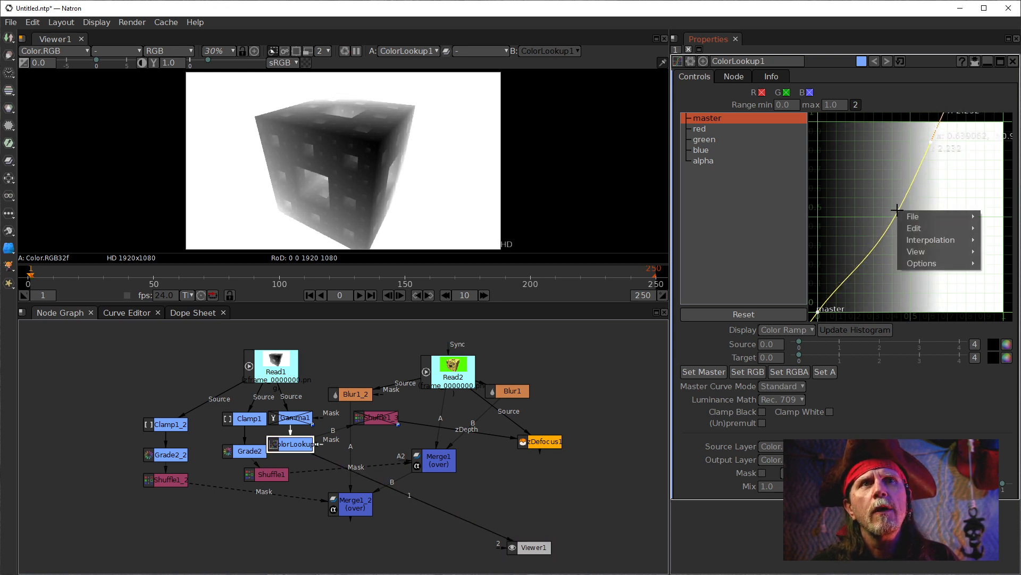
key(Escape)
click(727, 314)
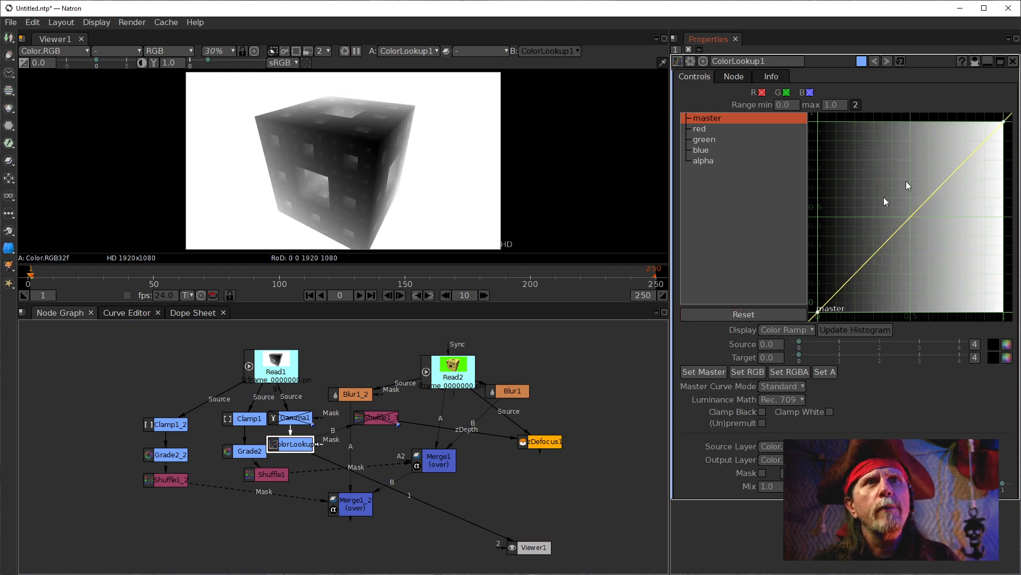
Step: Move the upper end point of ColorLookup1's master curve inward to about 0.75 and view zDefocus1's output
drag(1002, 122, 956, 159)
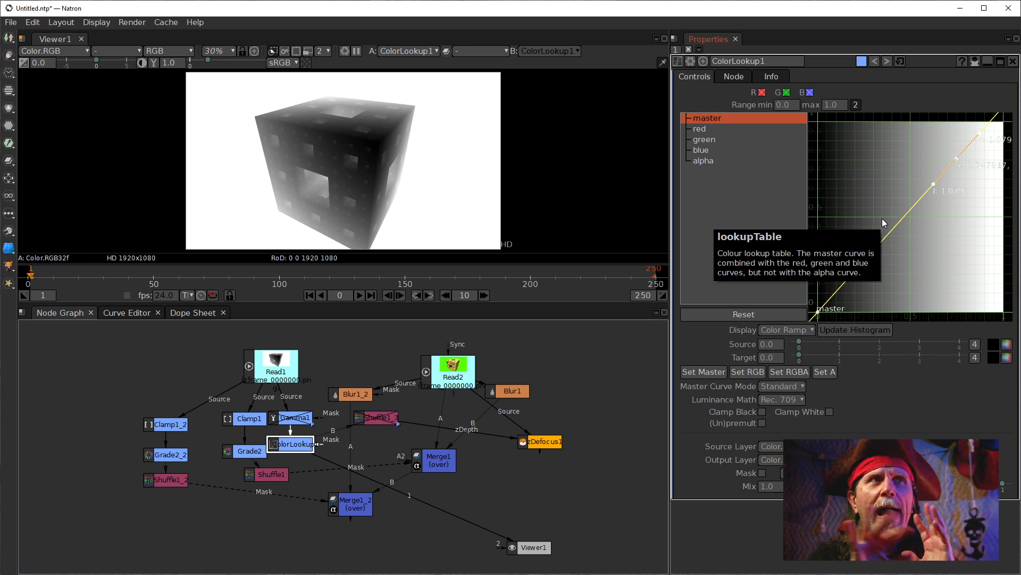
click(544, 441)
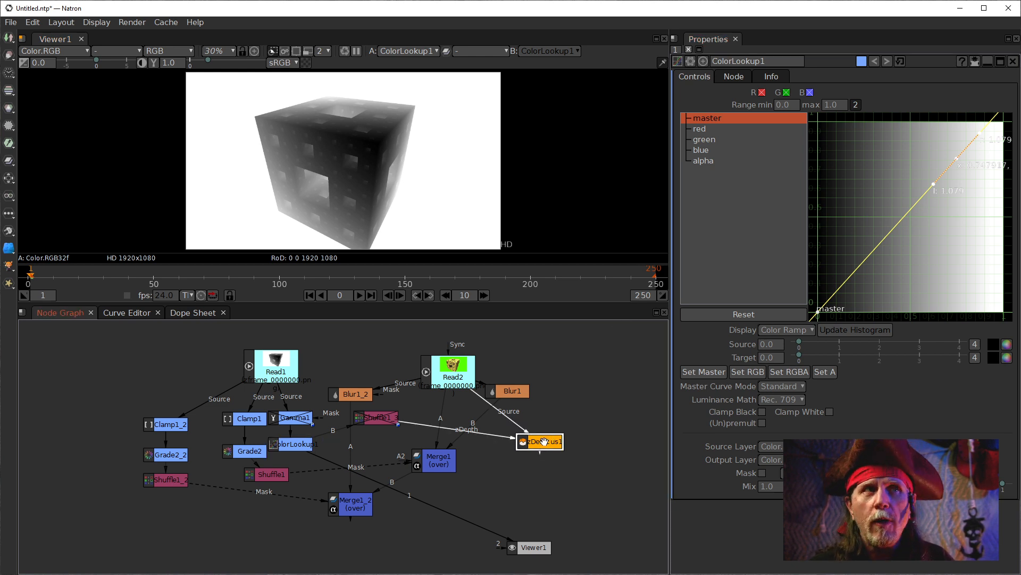
key(1)
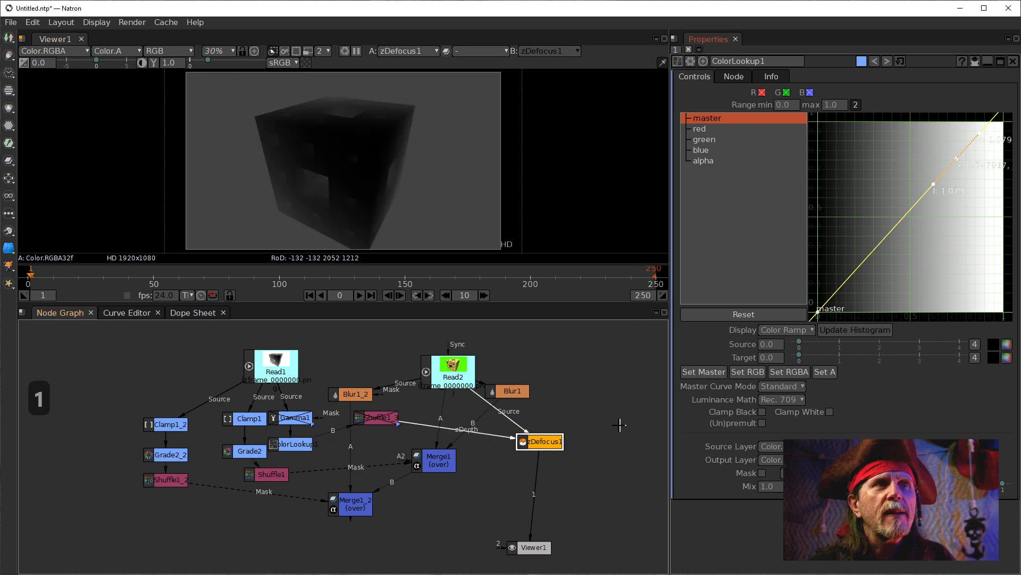
Step: Turn on Hide zDepth in the zDefocus1 settings and re-enable the Shuffle node feeding its zDepth input
drag(551, 446, 540, 445)
double_click(540, 445)
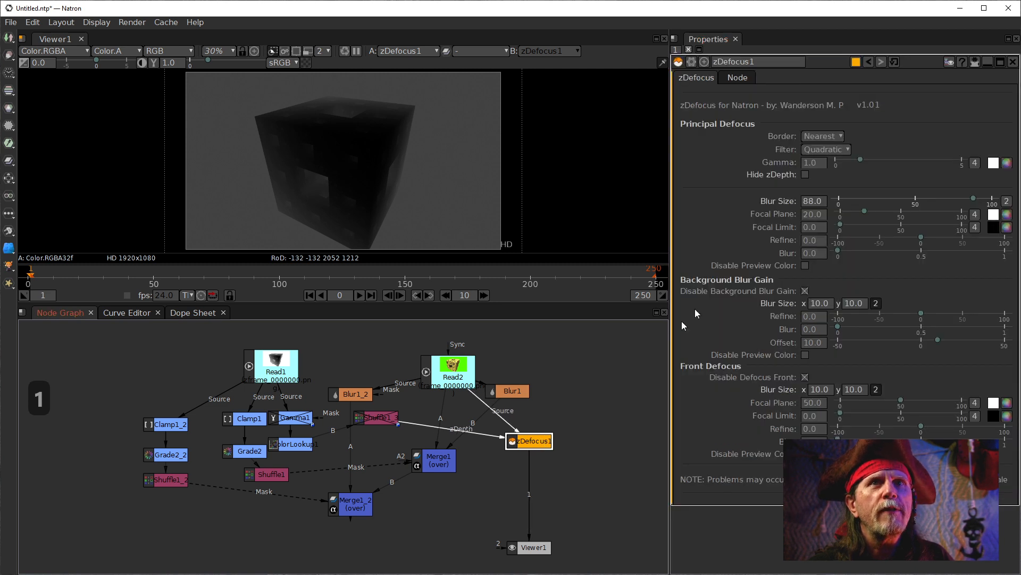
click(816, 206)
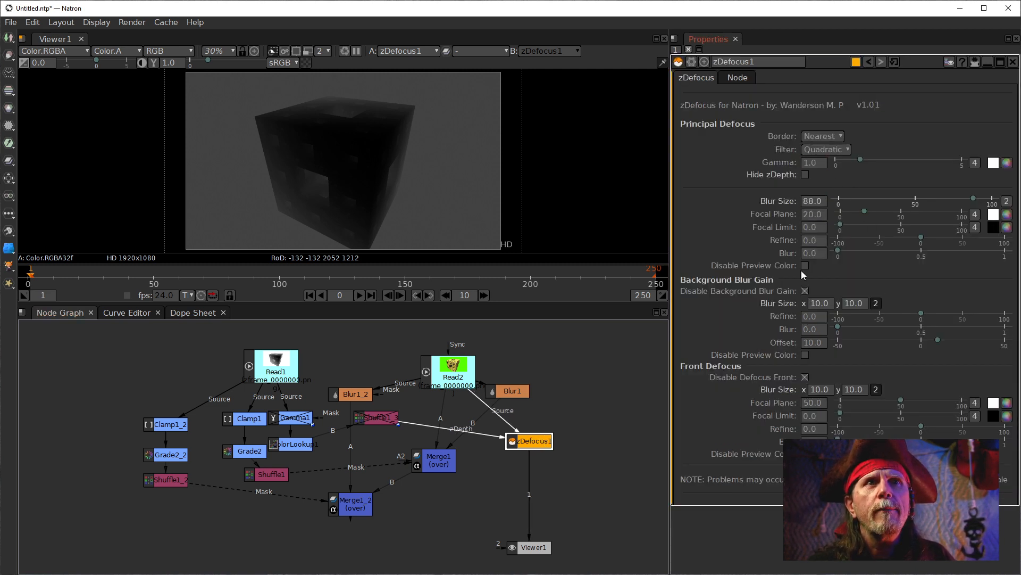
click(805, 175)
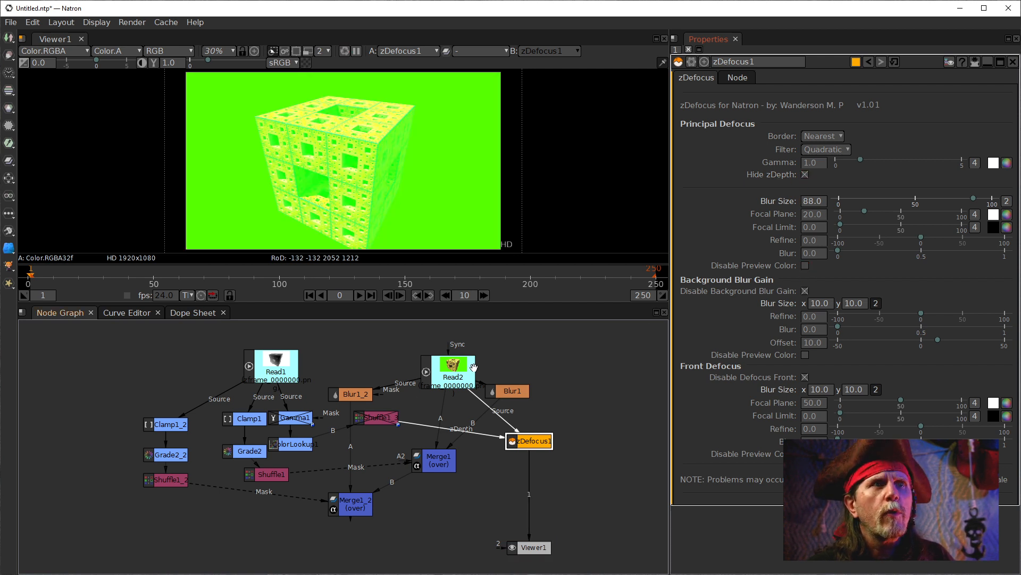
click(380, 417)
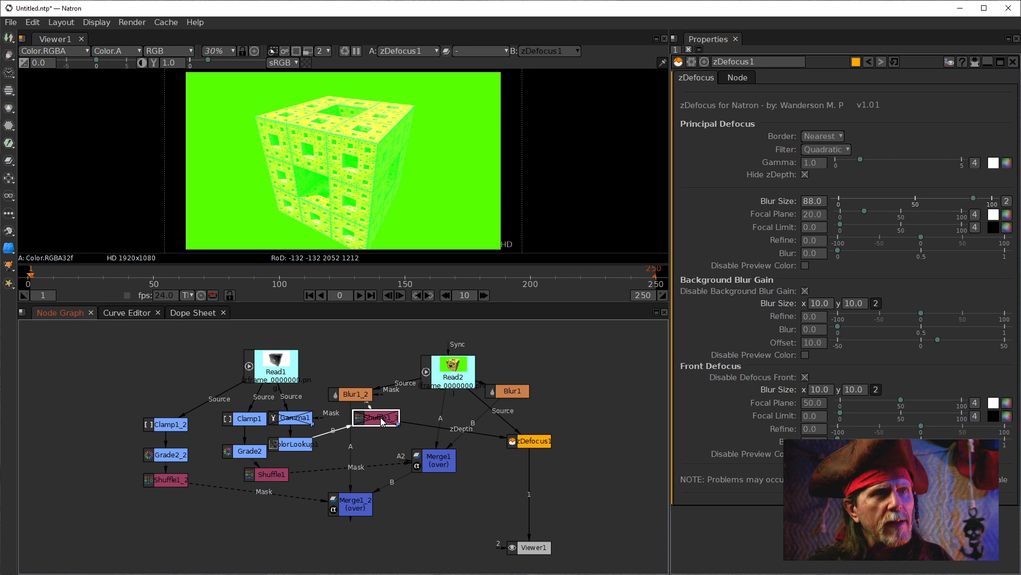
key(d)
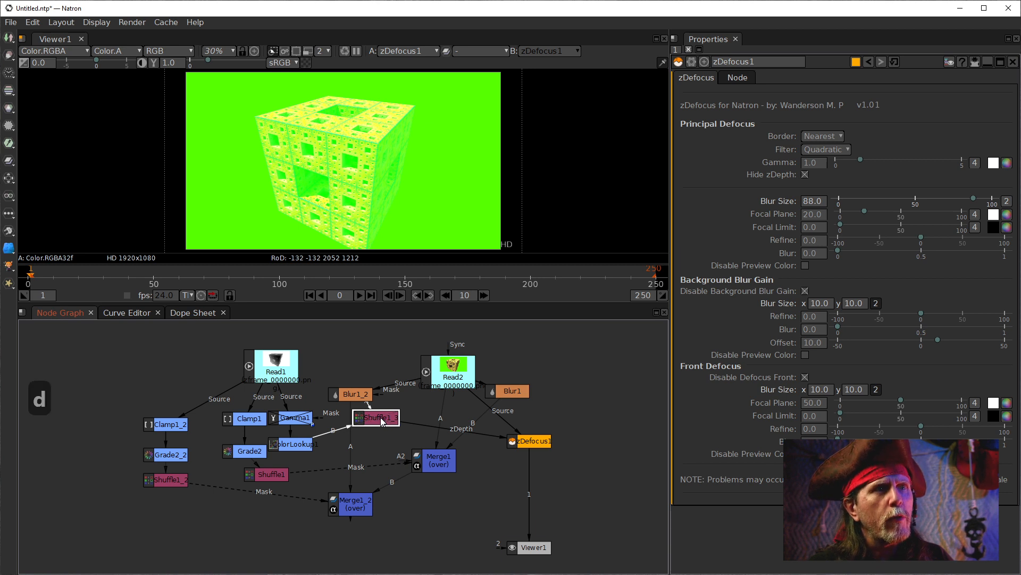
Step: Disable the Principal Defocus preview color and toggle ColorLookup1 off and on to compare the defocus, leaving the node disabled
click(805, 266)
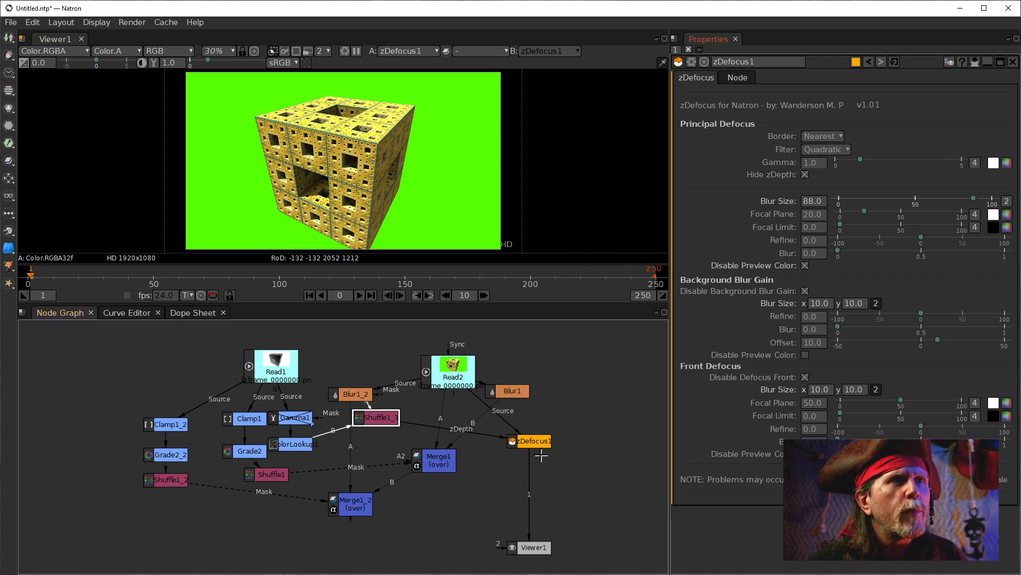
click(296, 448)
drag(292, 446, 291, 449)
key(d)
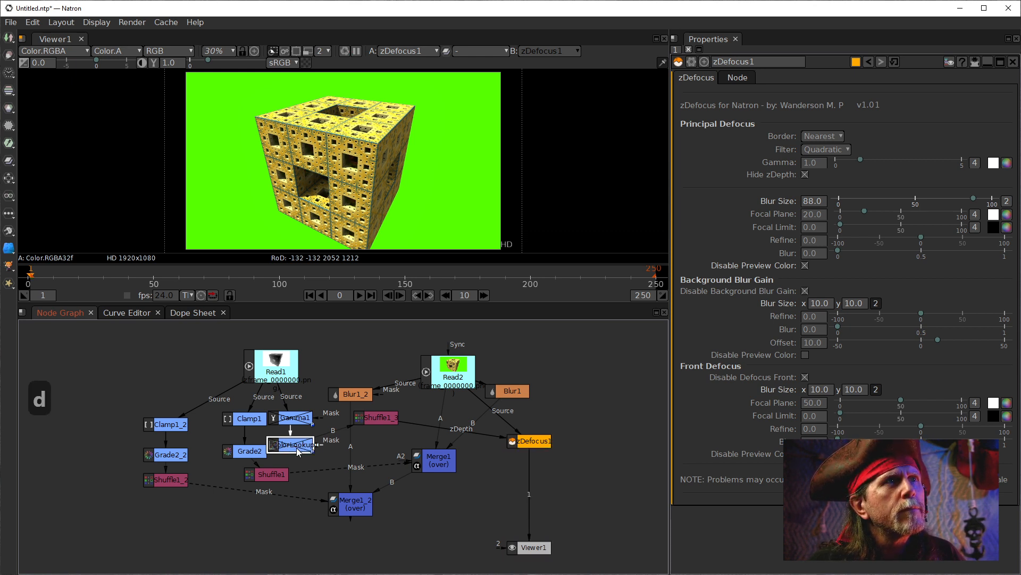
key(d)
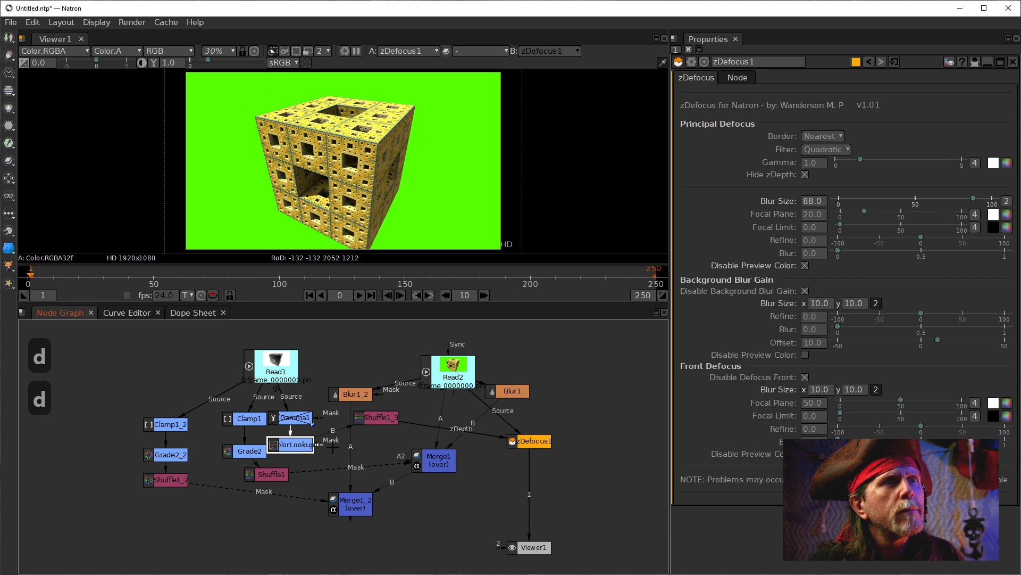
key(d)
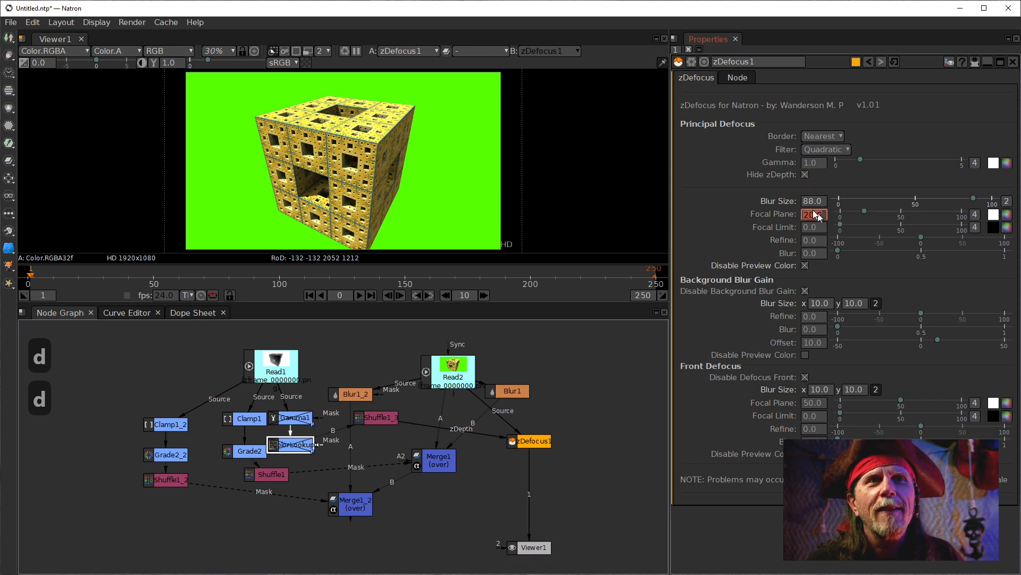
Step: Set zDefocus1's Principal Defocus gamma to 7 and turn its preview color back on
double_click(807, 163)
text(7)
key(Return)
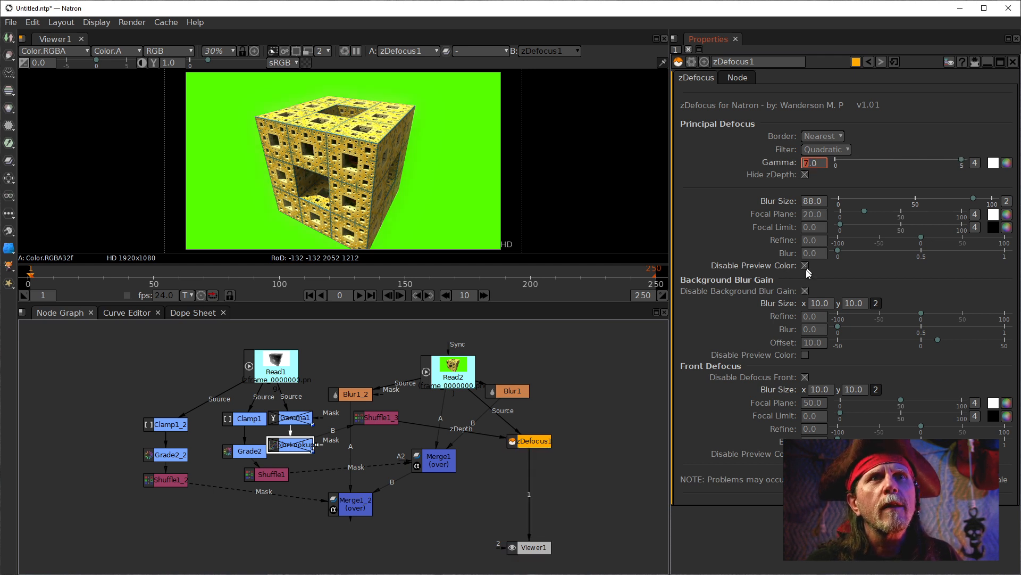
click(806, 265)
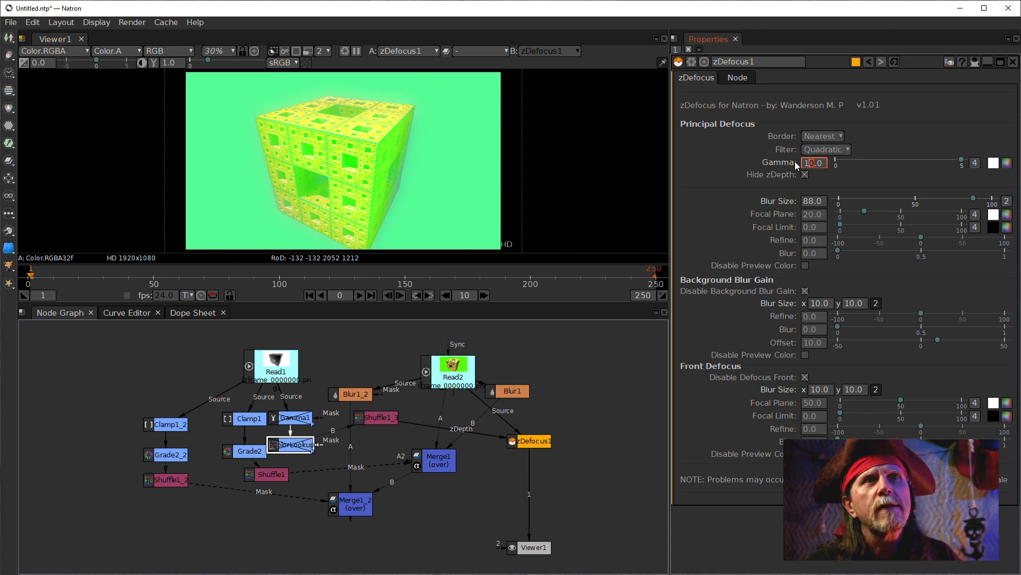
Step: Try Principal Defocus gamma values between 9 and 13 against the preview colors and settle on 10
scroll(812, 168, down, 1)
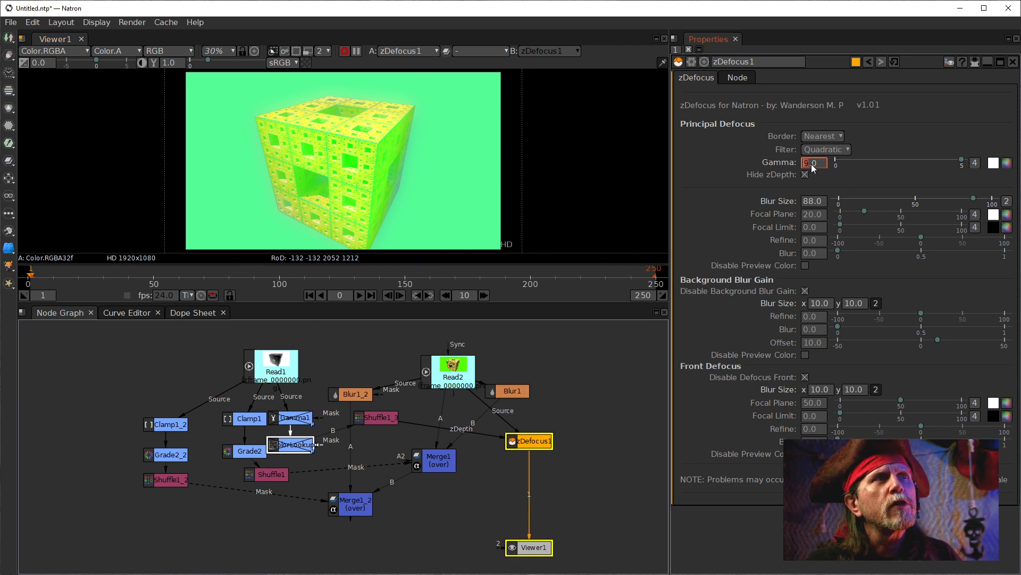
scroll(812, 167, up, 2)
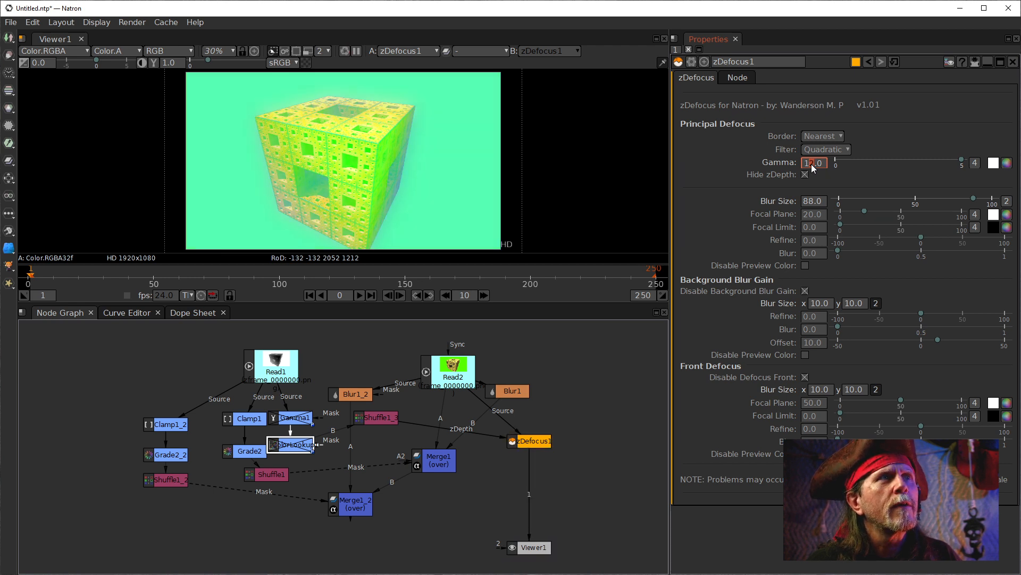
scroll(812, 164, up, 1)
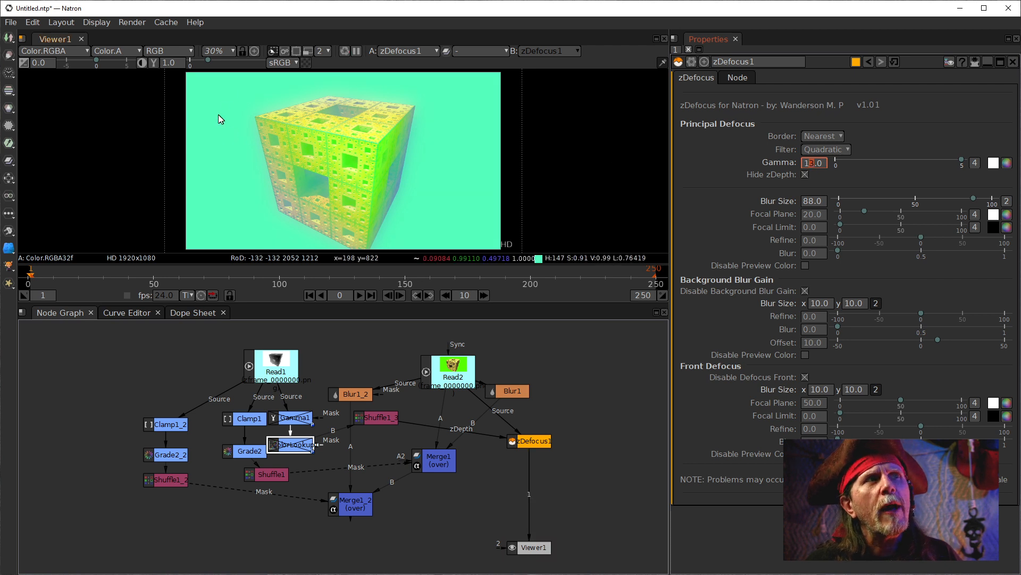
scroll(810, 168, down, 1)
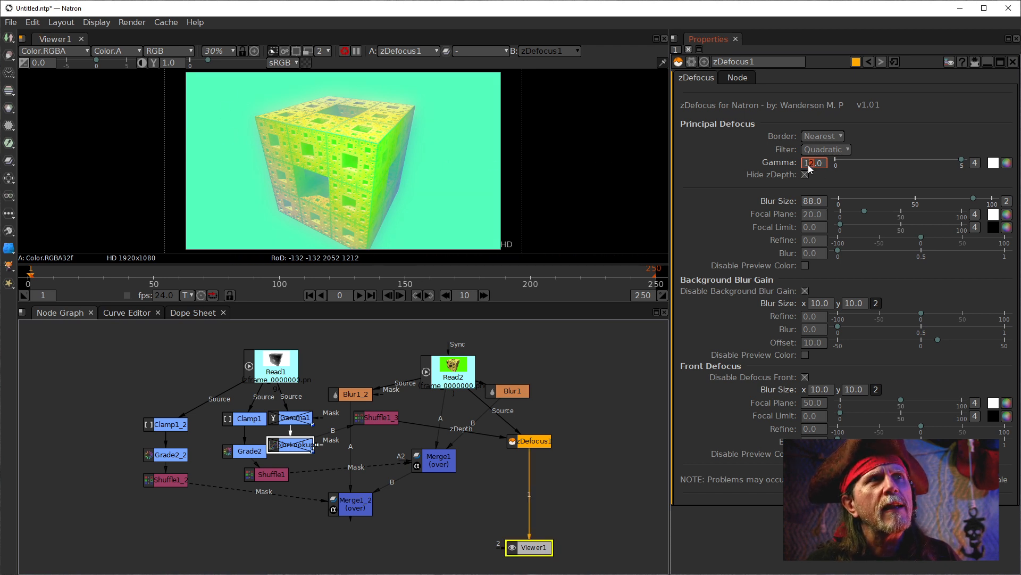
scroll(810, 168, down, 1)
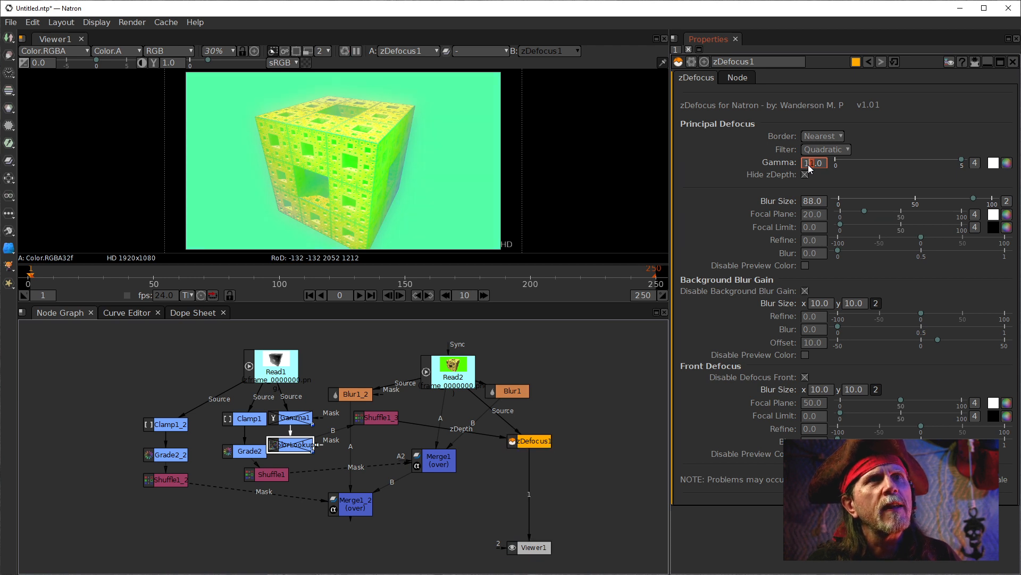
scroll(809, 166, down, 1)
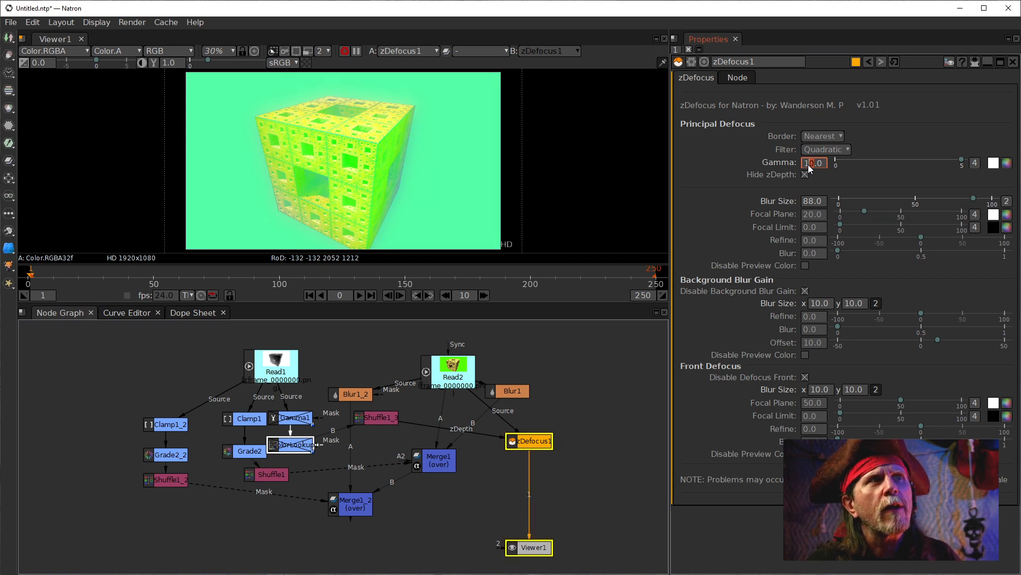
scroll(809, 165, up, 2)
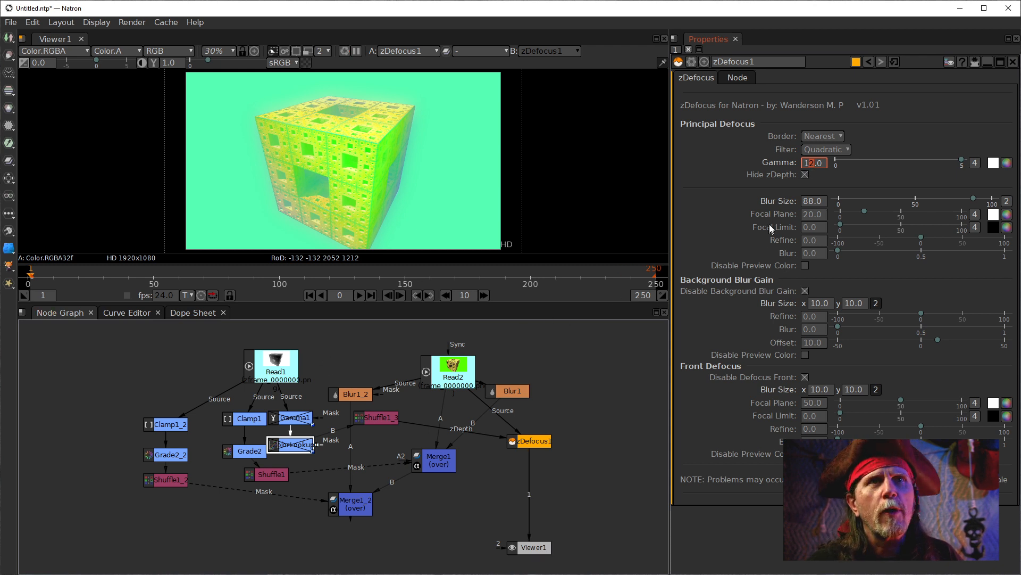
scroll(812, 167, down, 2)
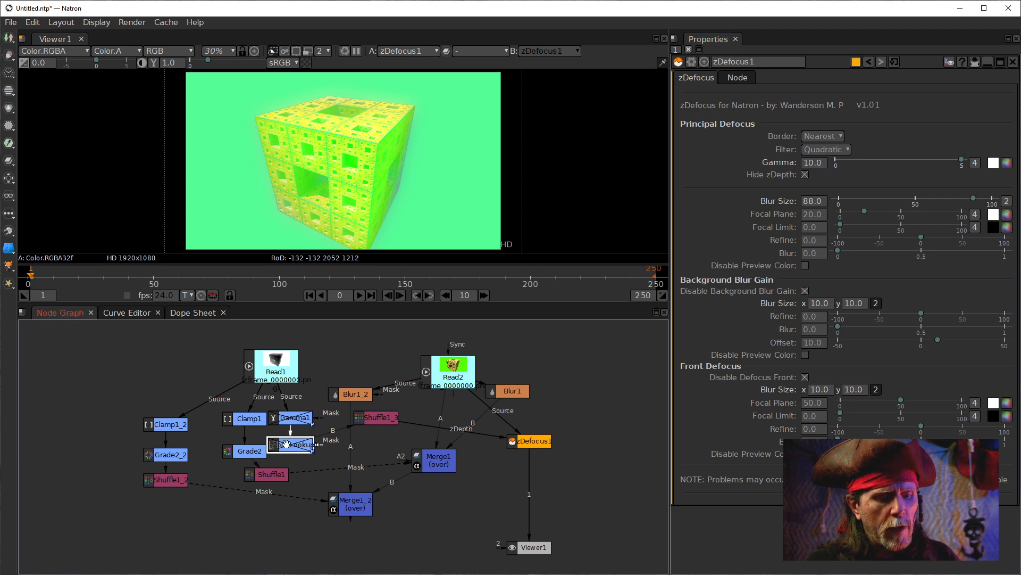
Step: Re-enable ColorLookup1 and reshape its master curve, shifting the upper point slightly outward and the start point inward to about x 0.25
key(d)
double_click(287, 444)
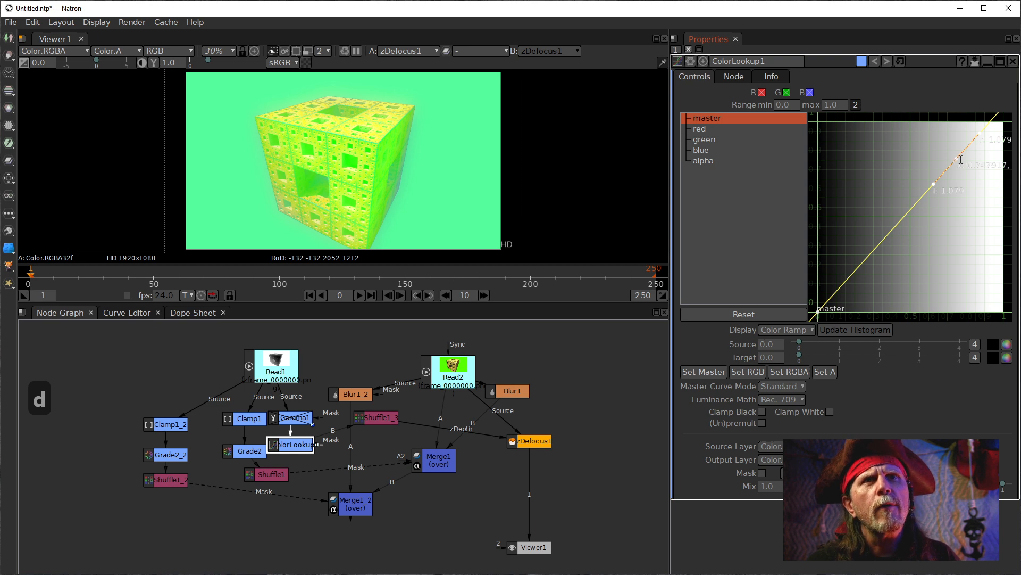
mouse_move(954, 160)
mouse_down()
mouse_move(828, 159)
mouse_move(952, 174)
mouse_move(959, 160)
mouse_up()
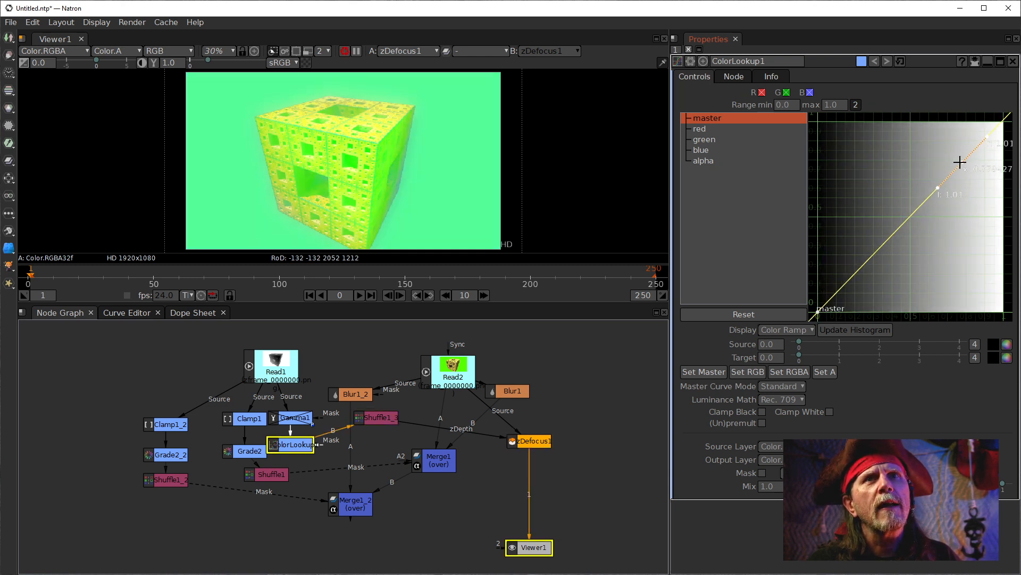
drag(817, 314, 865, 308)
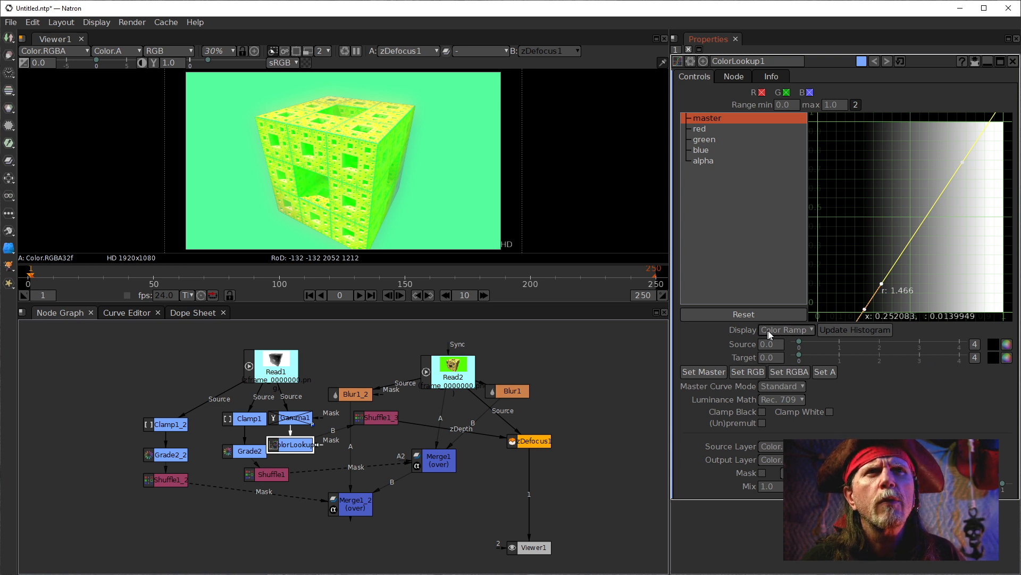
Step: Set the curve display to None and steepen the master curve, with its upper point near x 0.35 and lower point near x 0.10
click(787, 330)
click(777, 344)
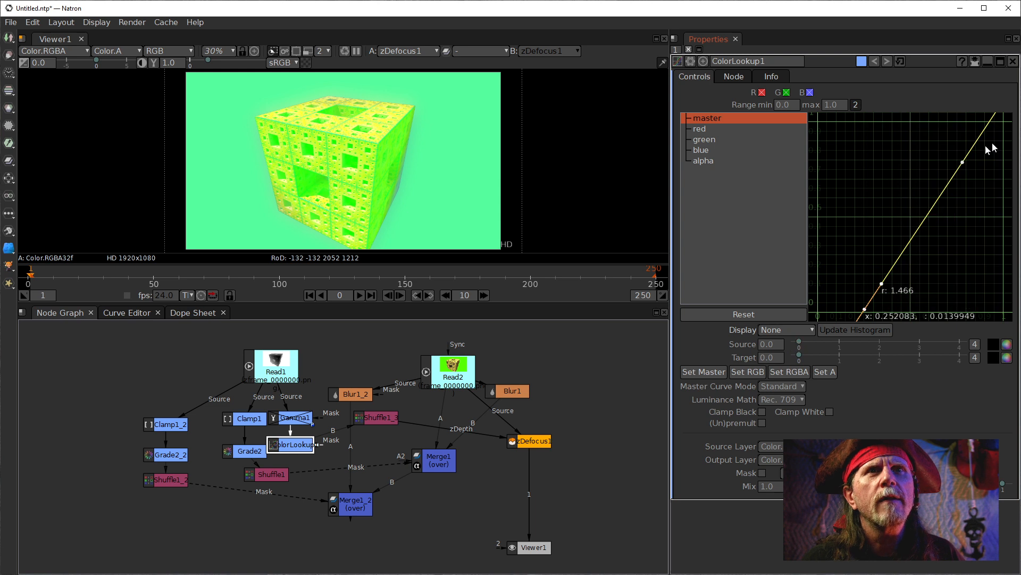
drag(963, 161, 882, 173)
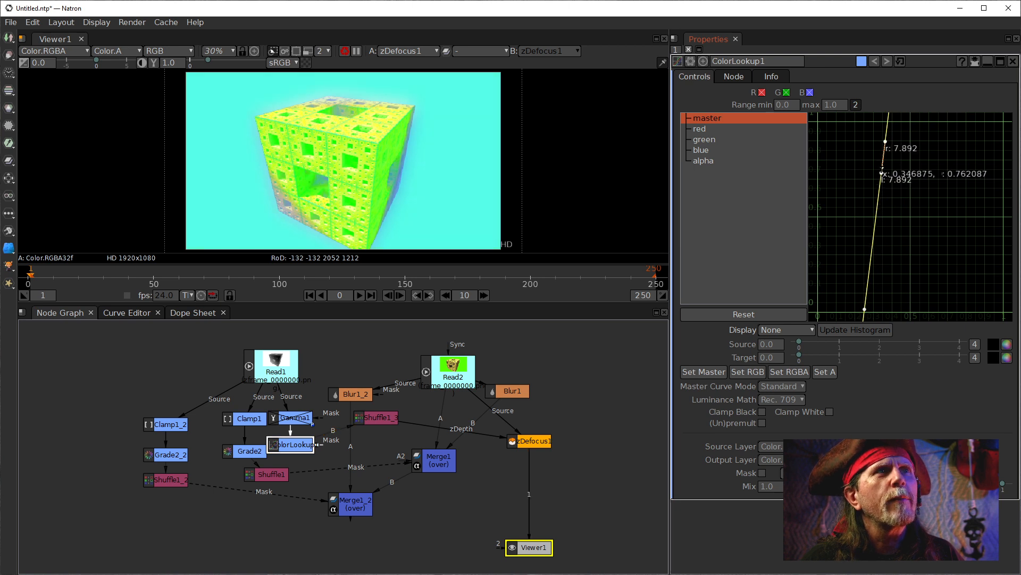
drag(863, 308, 836, 308)
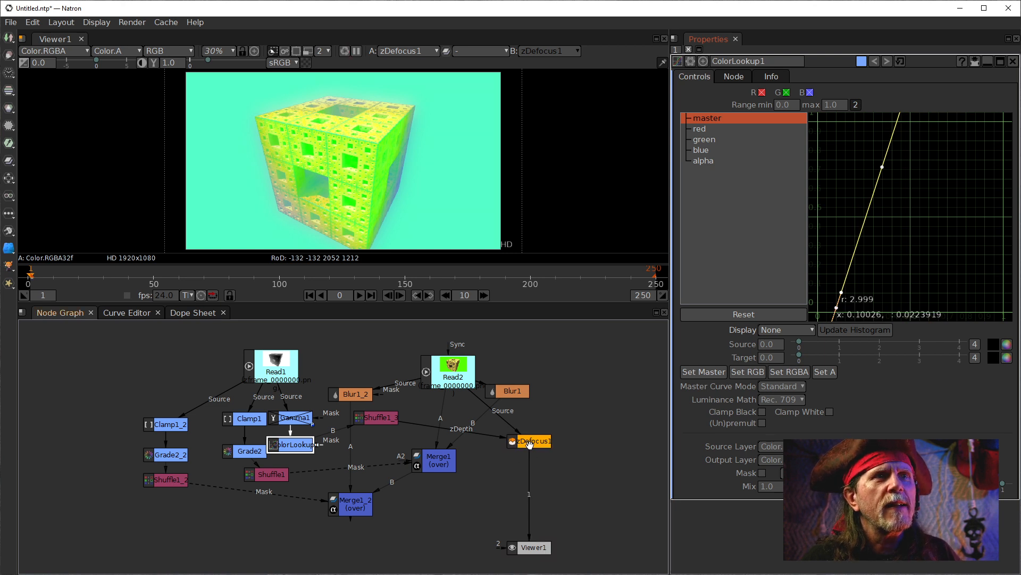
Step: Reopen the zDefocus1 settings, disable the Principal Defocus preview color and set its Blur to 1
click(528, 442)
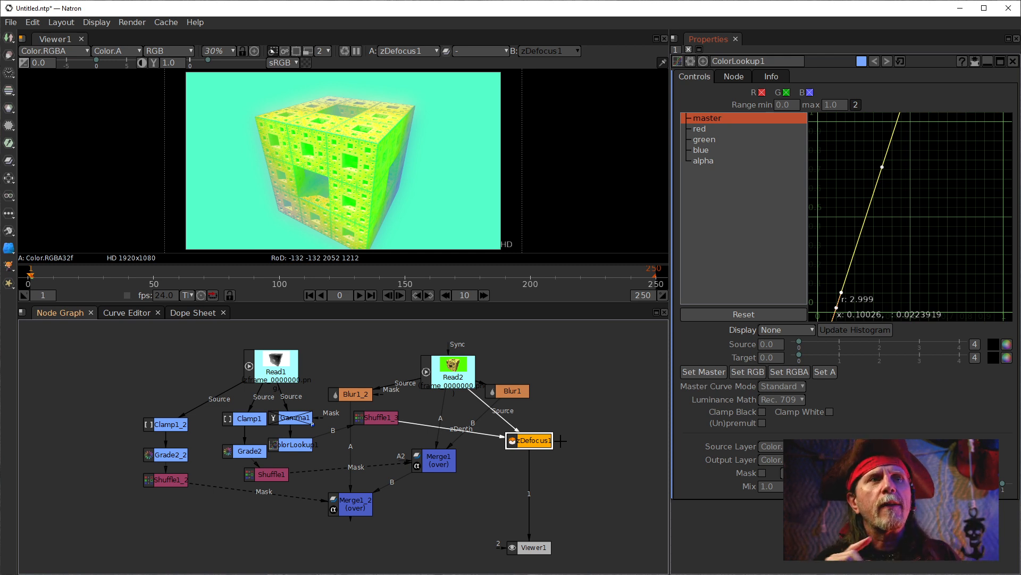
drag(532, 440, 532, 440)
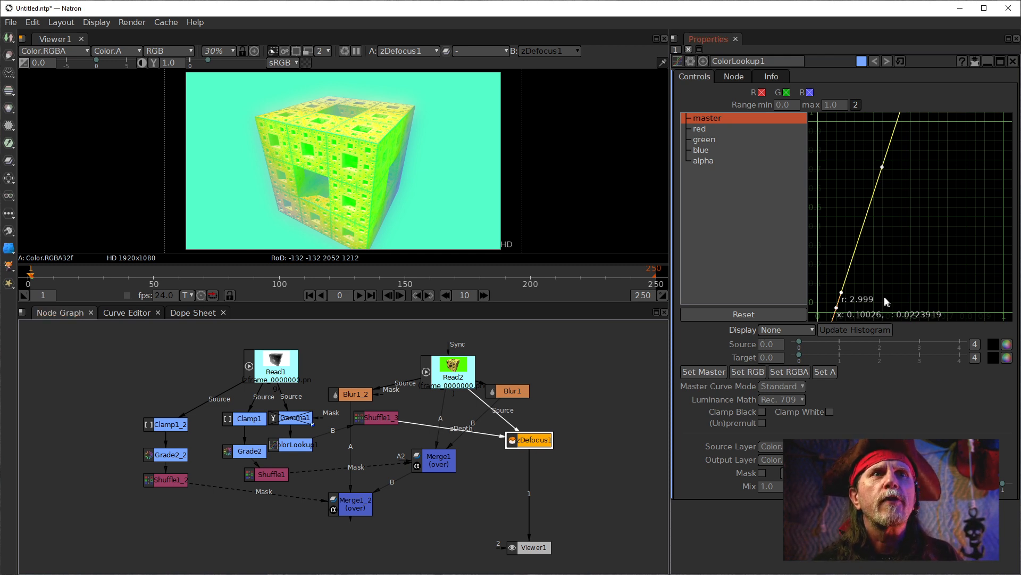
double_click(524, 443)
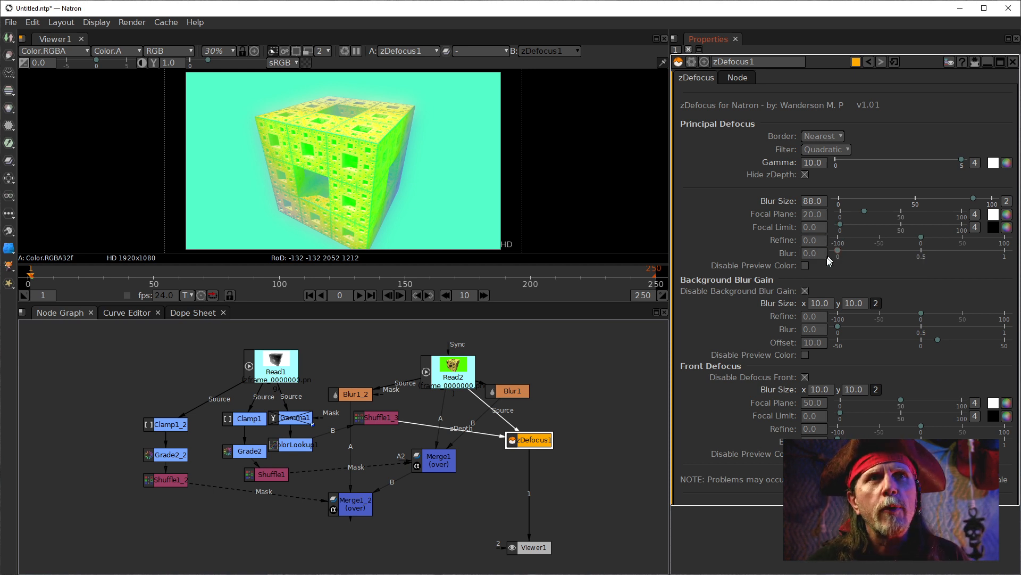
click(804, 291)
click(805, 265)
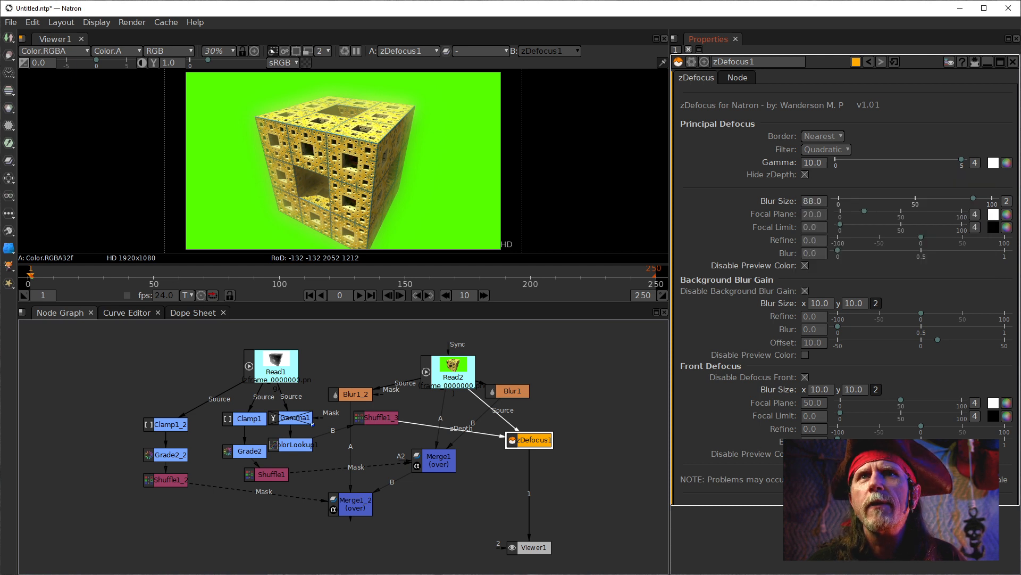
click(806, 254)
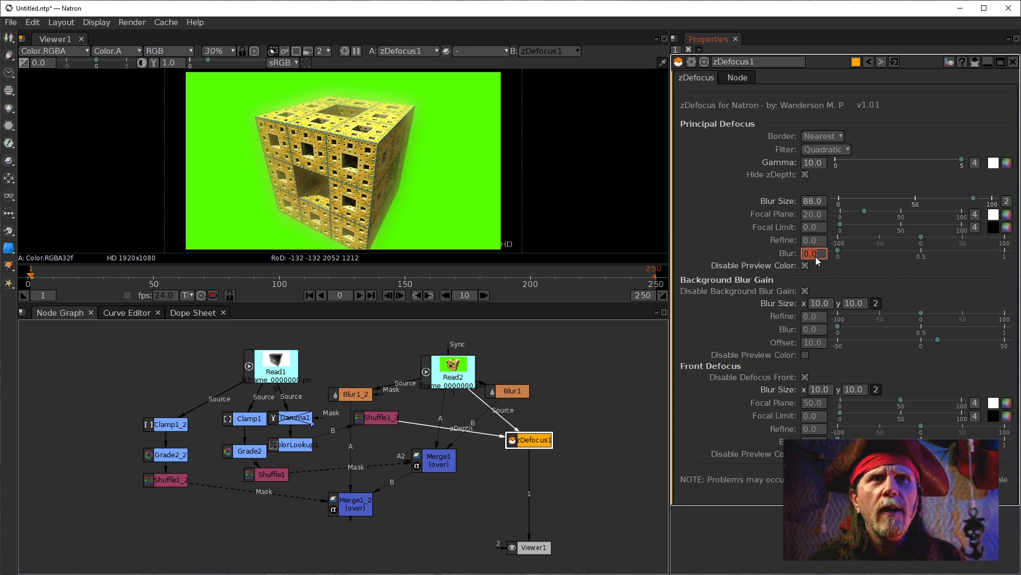
text(1)
key(Return)
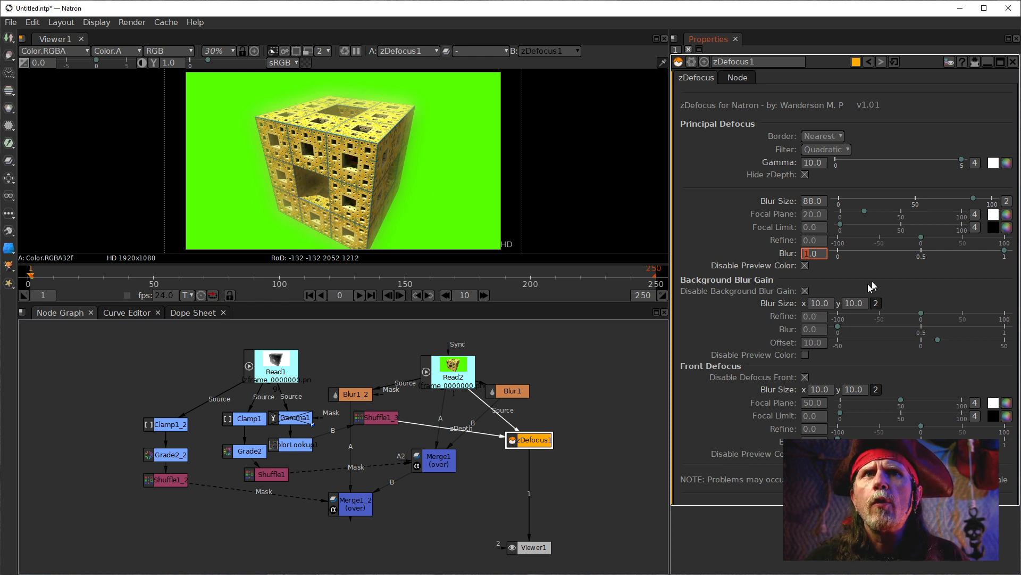
Step: Enable Background Blur Gain with a single uniform Blur Size value and set its Blur to 0.8
click(805, 291)
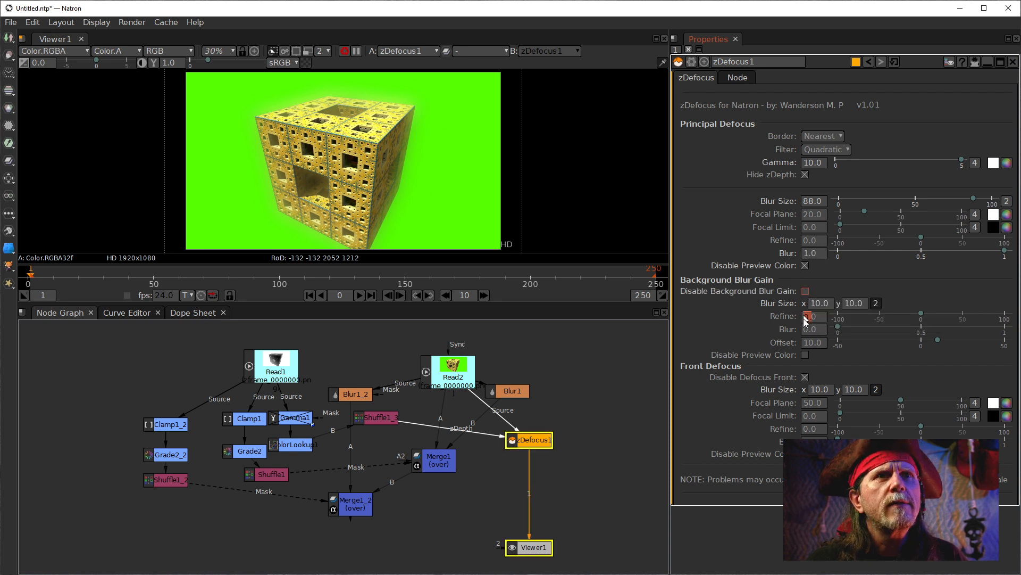
click(875, 303)
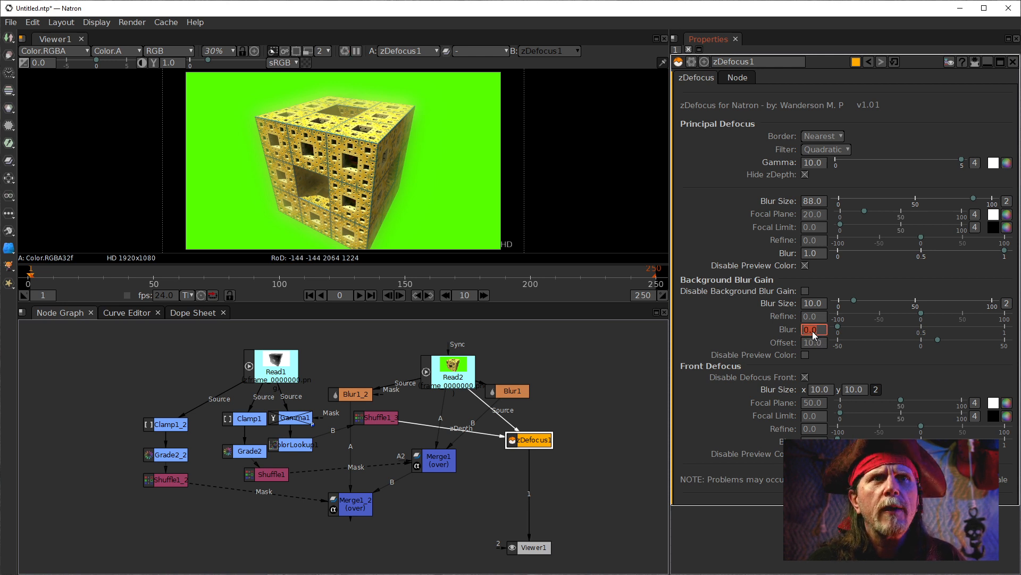
text(5)
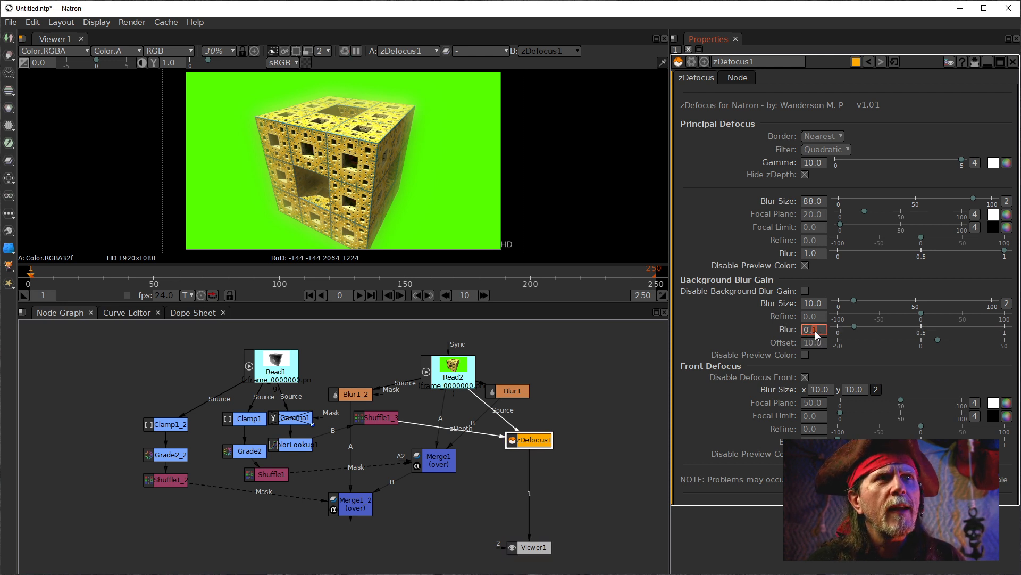
key(Up)
key(Up)
key(Up)
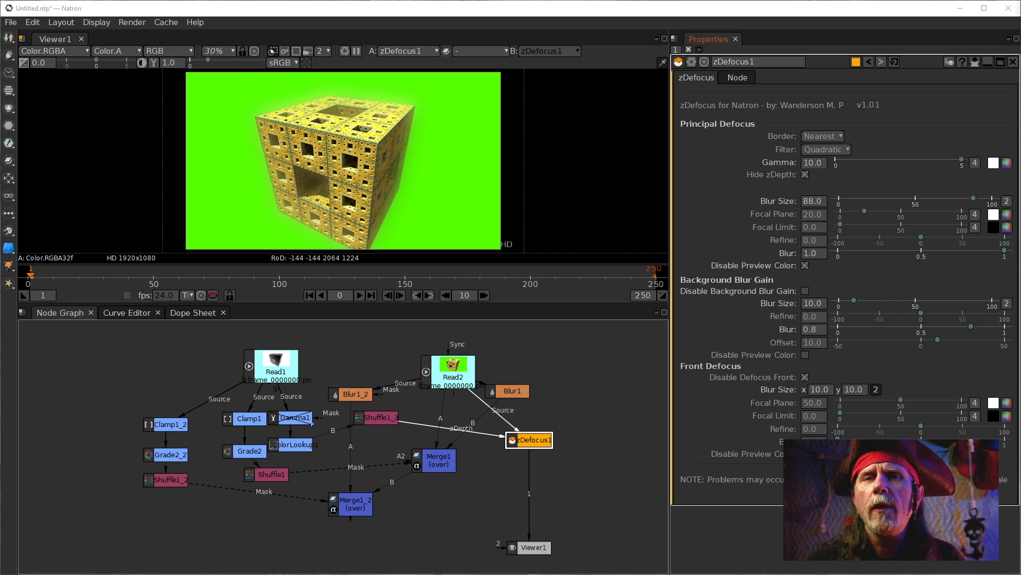
key(Left)
key(Left)
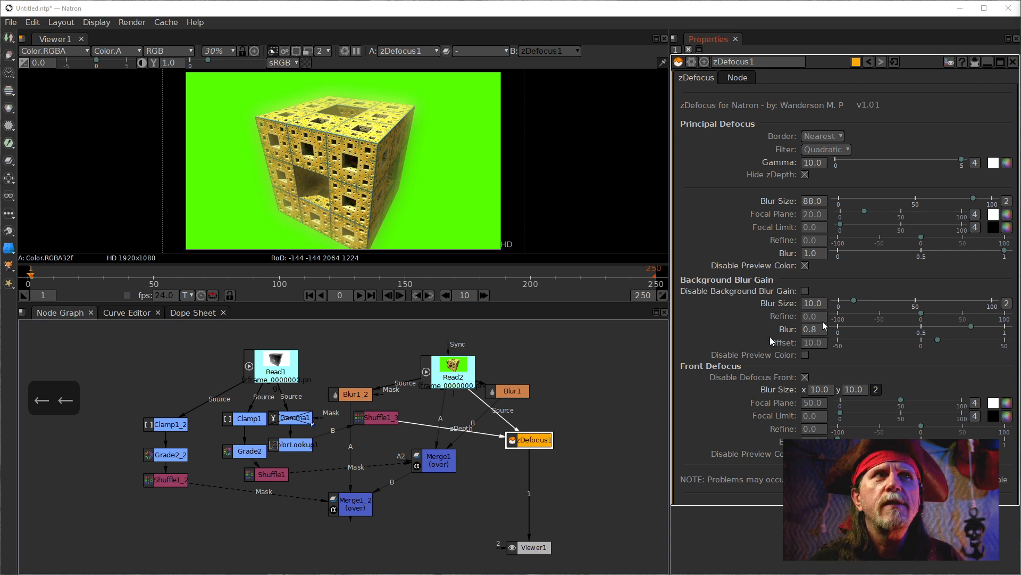
Step: Lower the Background Blur Gain offset to about -20.6 and disable its preview color
click(804, 342)
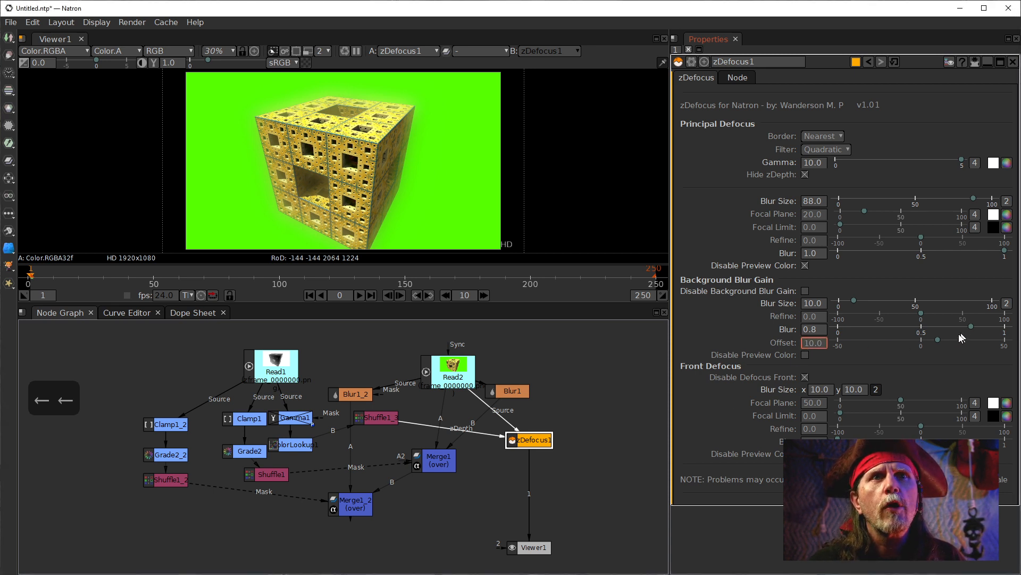
click(936, 339)
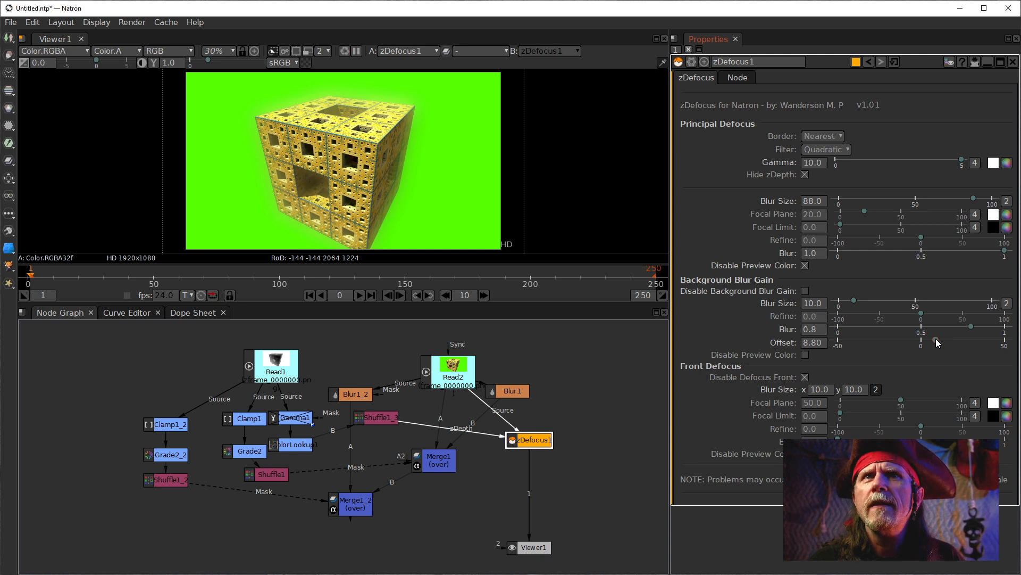
drag(937, 338, 886, 343)
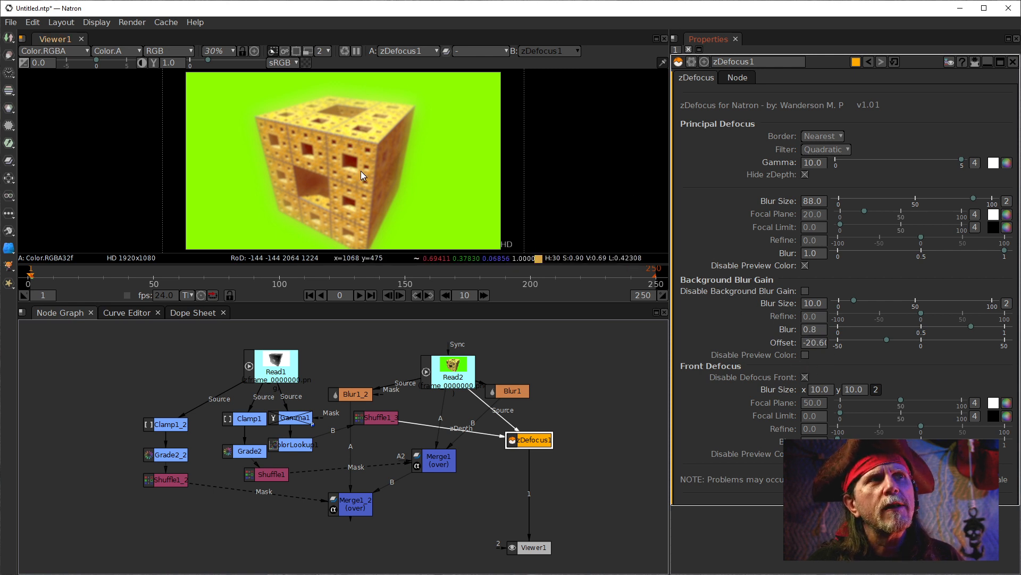
click(805, 355)
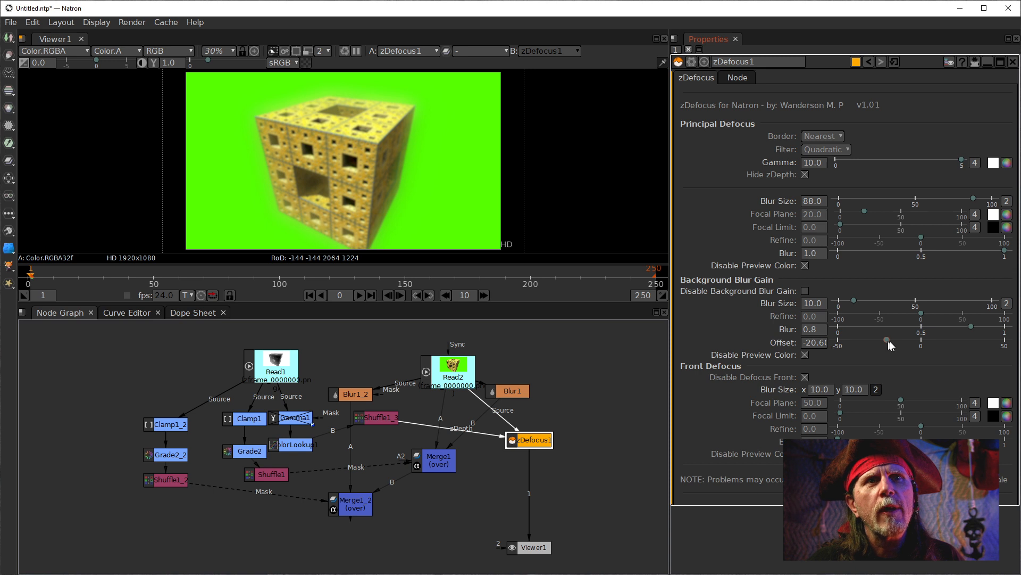
Step: Raise the Background Blur Gain offset through trial values to about -10.7
drag(889, 341, 908, 341)
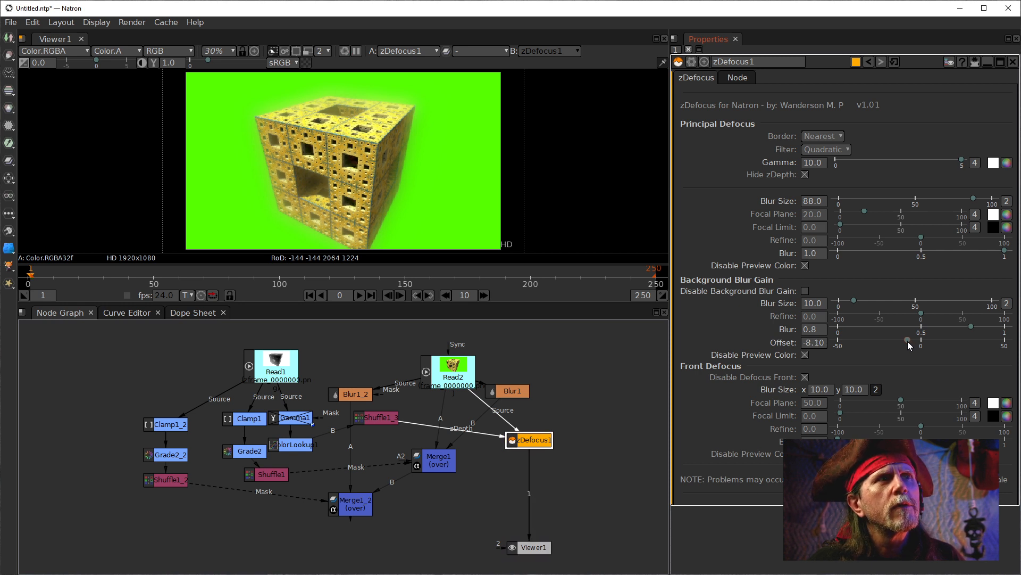
drag(908, 341, 905, 341)
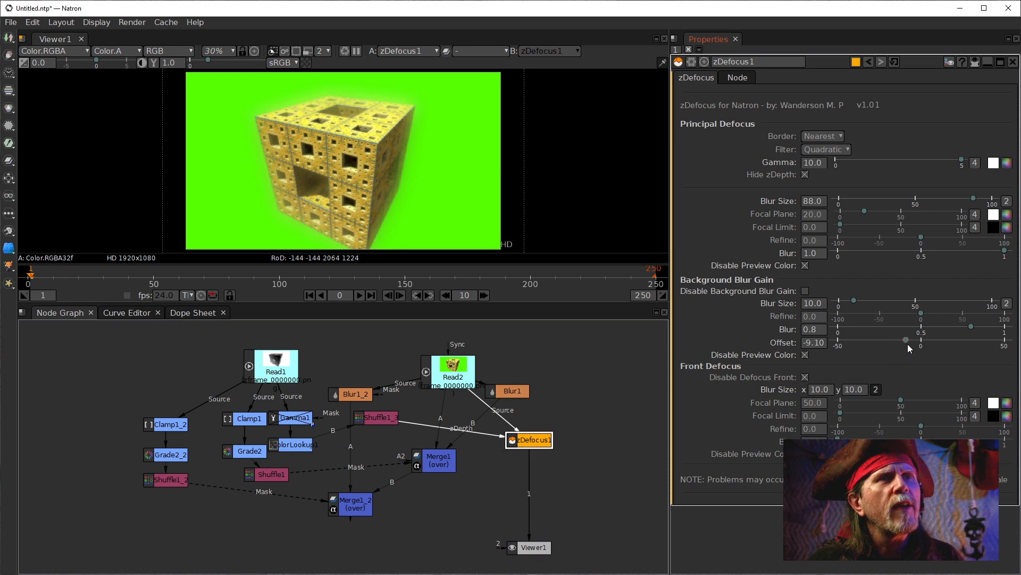
mouse_move(901, 339)
mouse_down()
mouse_move(889, 339)
mouse_move(906, 341)
mouse_up()
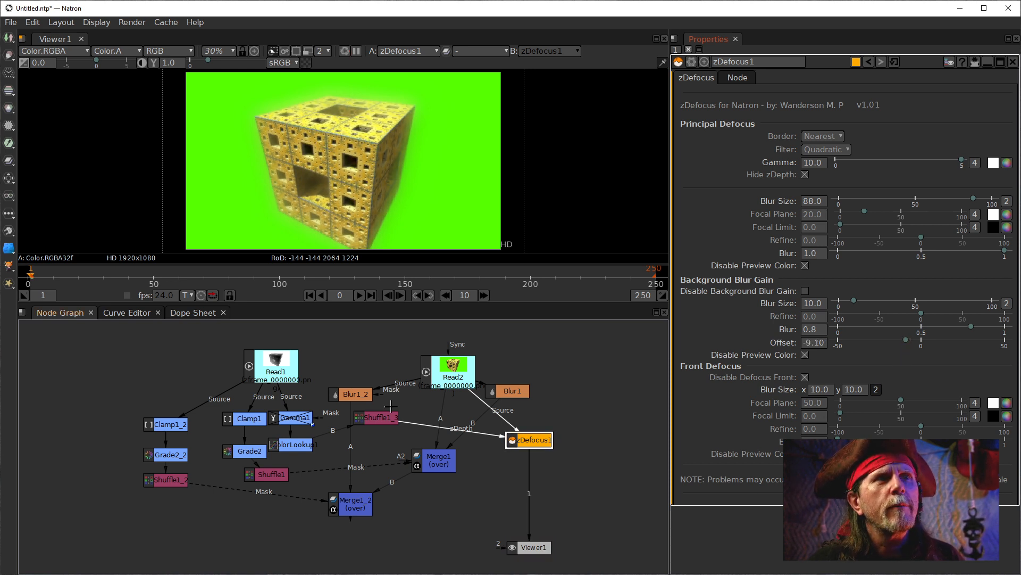
click(298, 444)
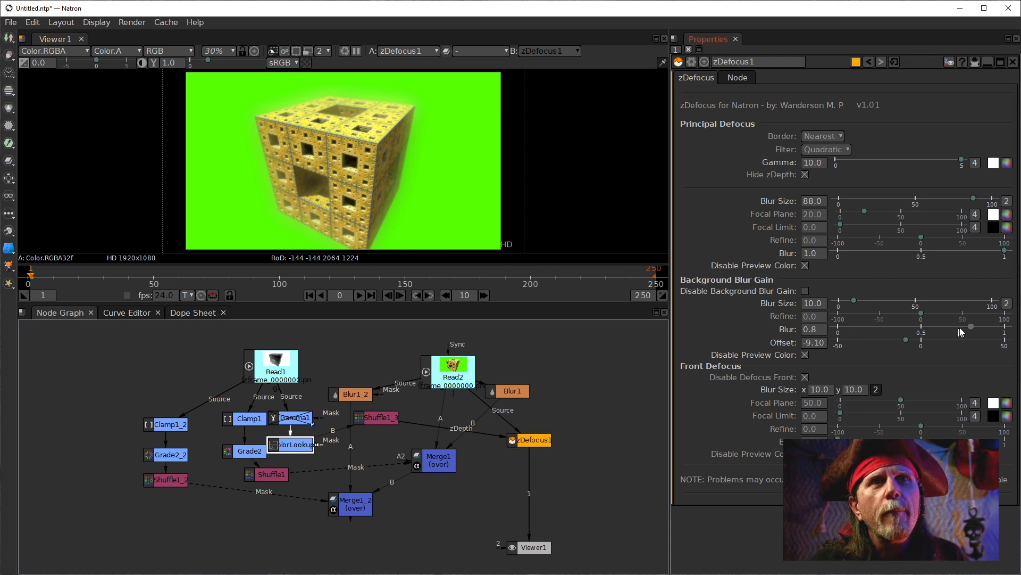
drag(907, 339, 903, 340)
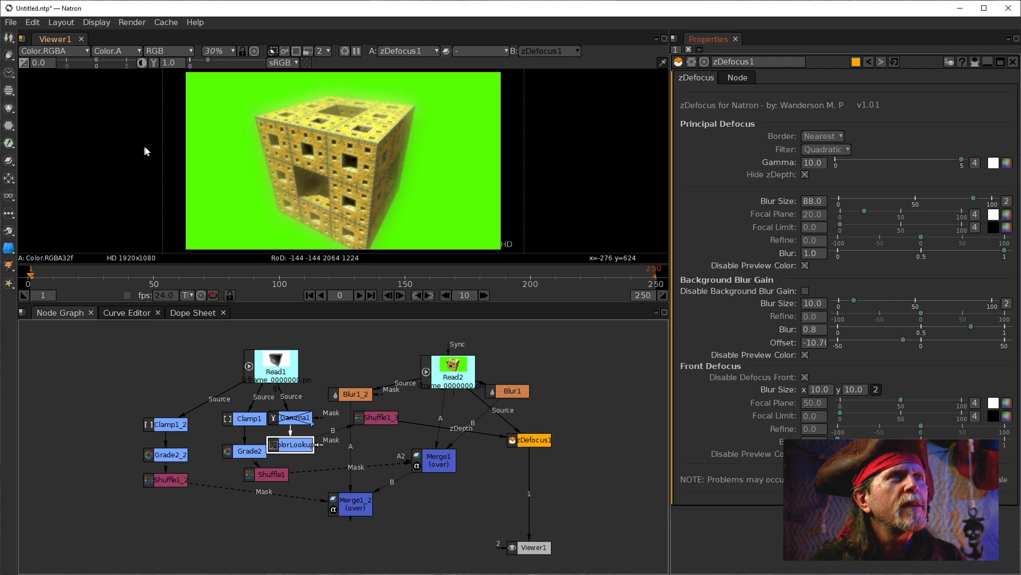
Step: Compare the cube close up with Background Blur Gain disabled and enabled again
scroll(340, 191, up, 8)
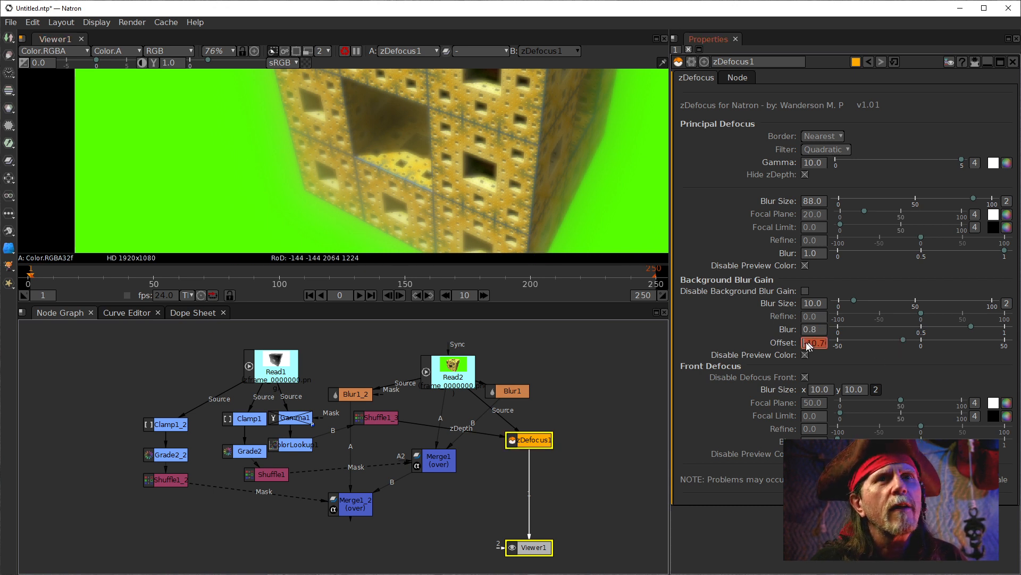
click(807, 292)
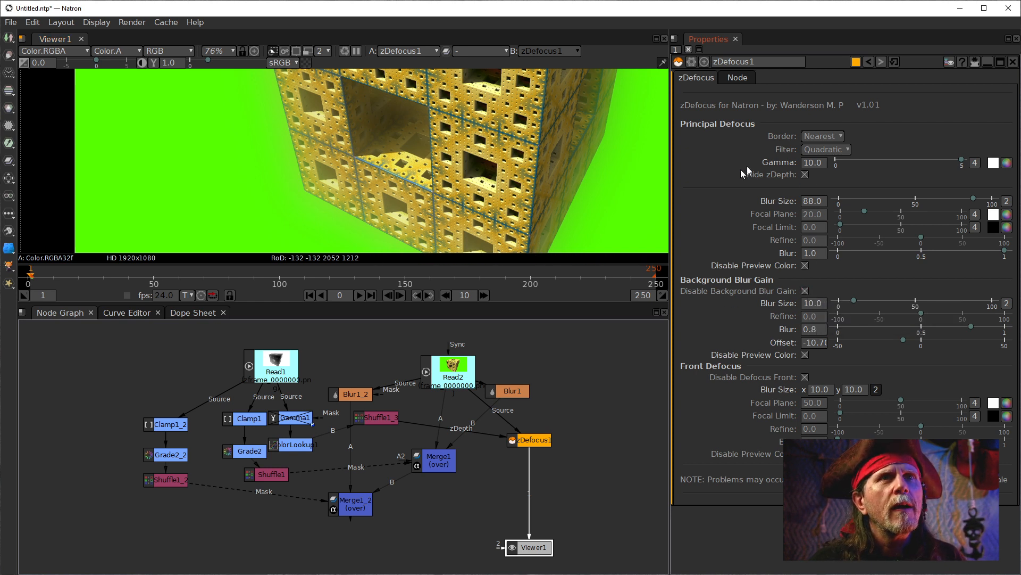
click(824, 318)
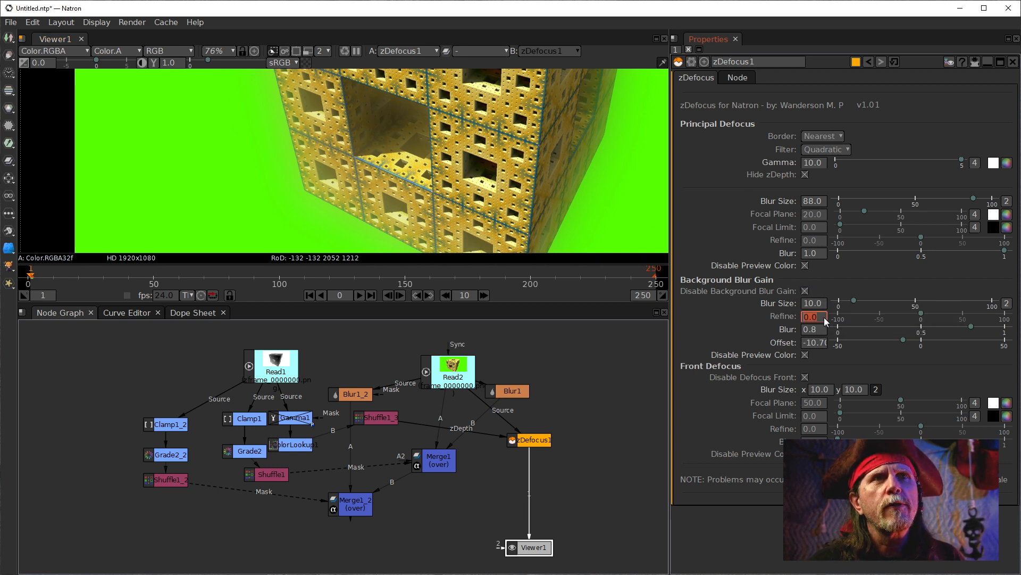
click(806, 289)
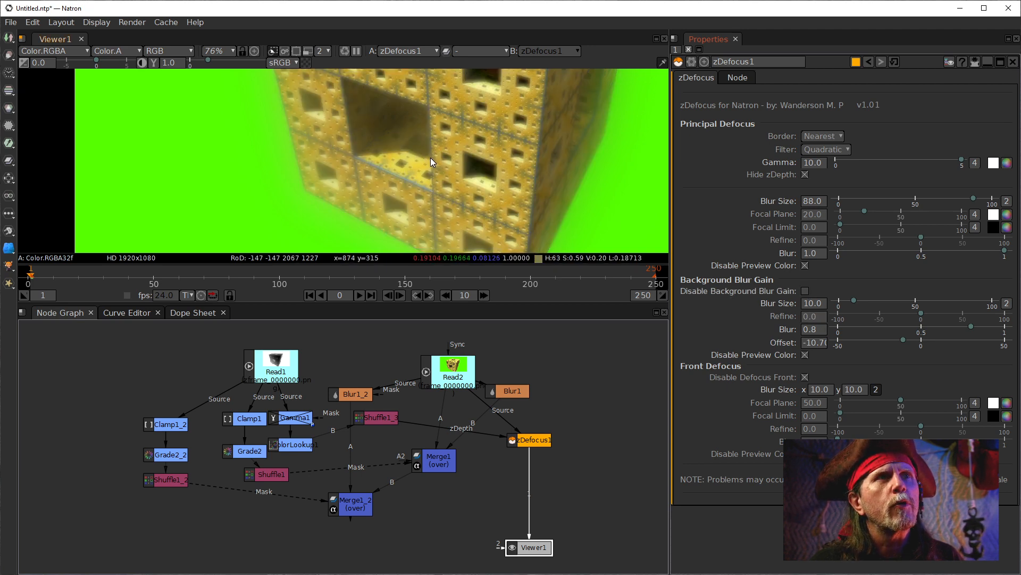
scroll(441, 152, down, 2)
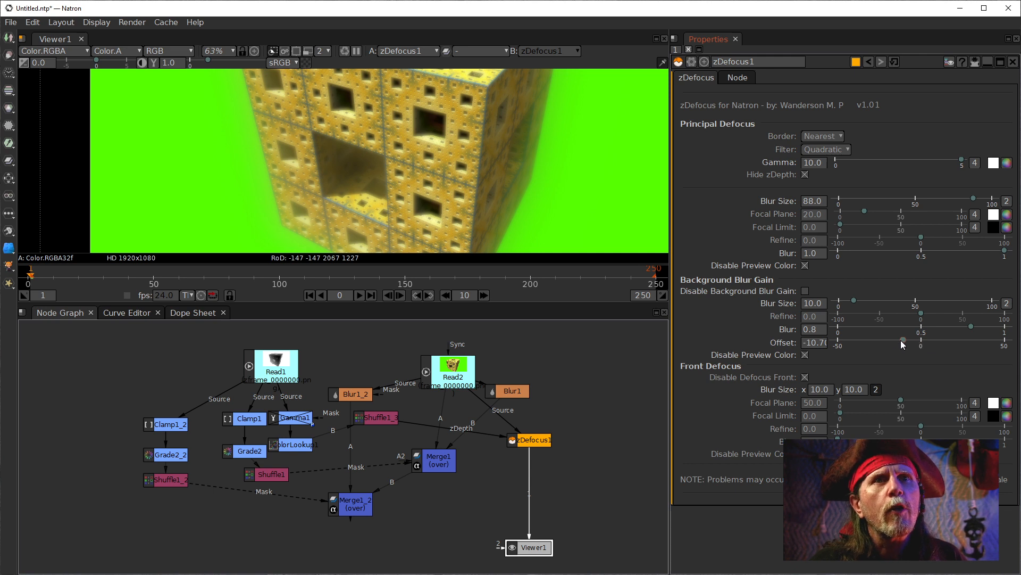
Step: Adjust the Background Blur Gain offset to about -9.7, and set it to exactly -10
mouse_move(899, 341)
mouse_down()
mouse_move(914, 342)
mouse_move(905, 343)
mouse_up()
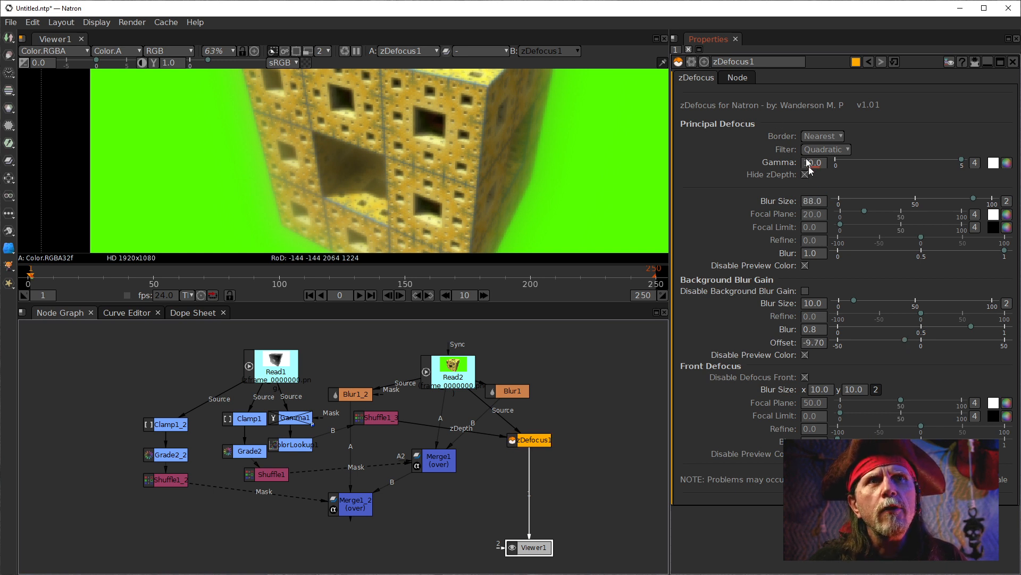
double_click(812, 342)
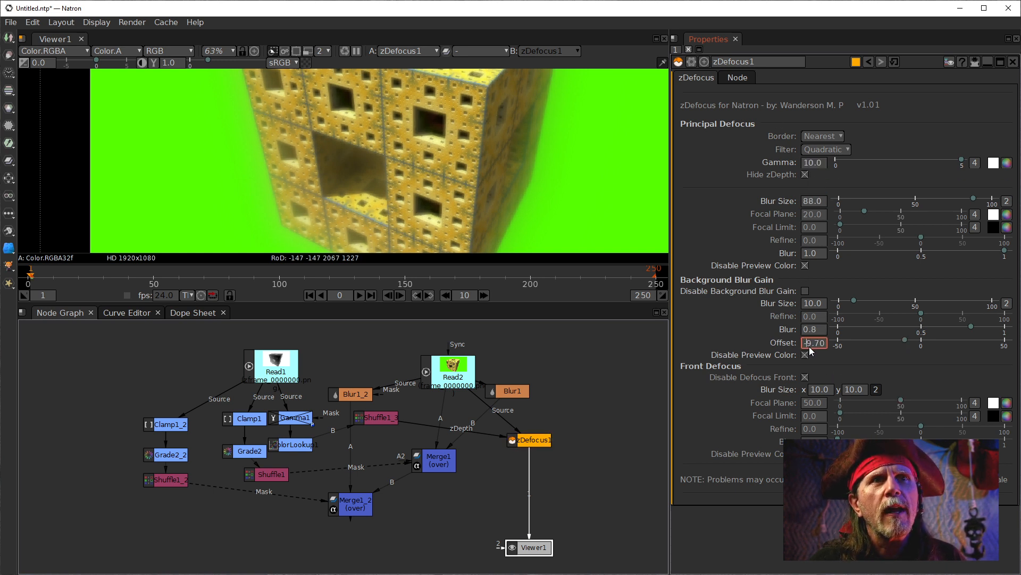
text(-)
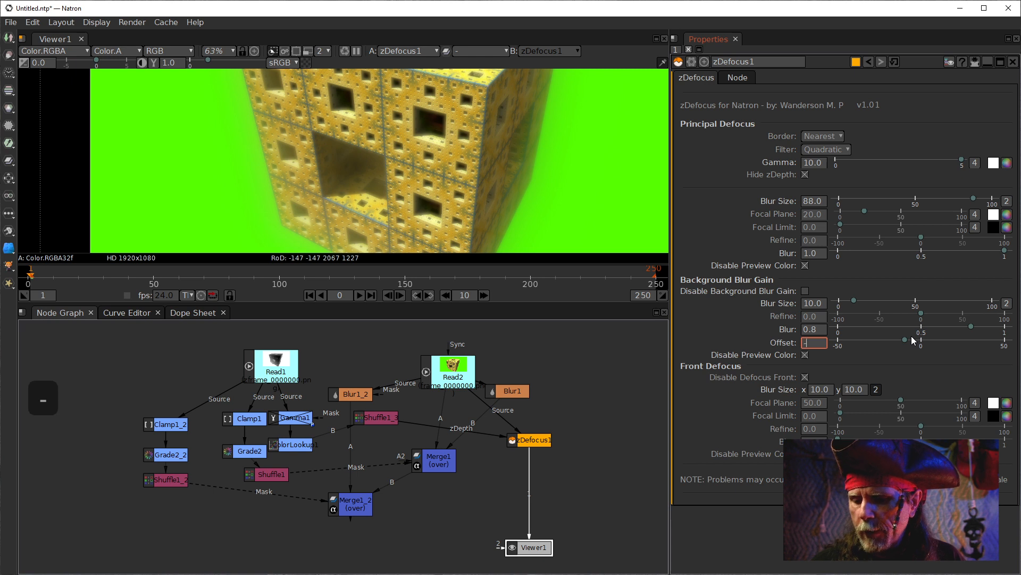
text(10)
key(Return)
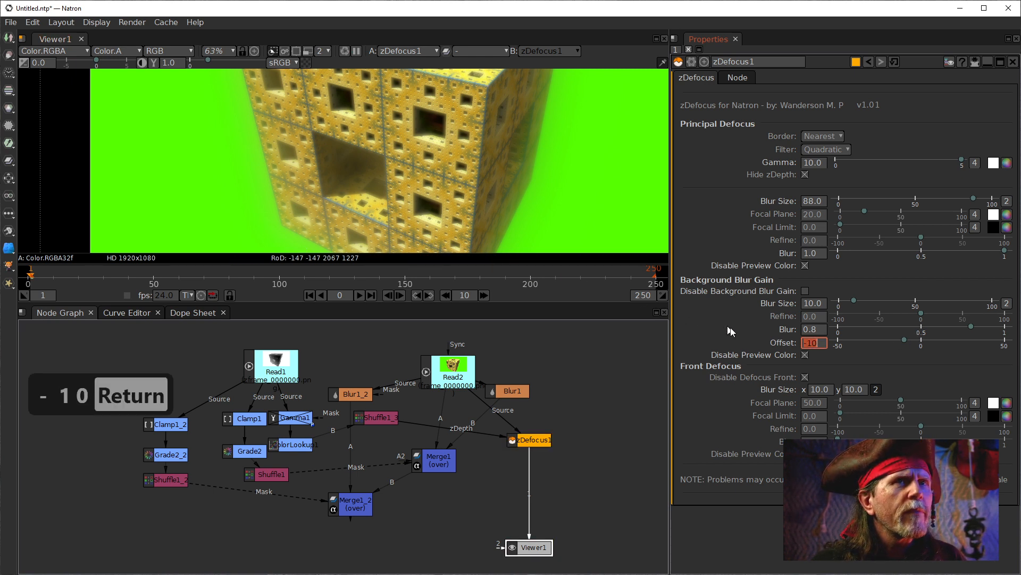
Step: Try the Background Blur Gain's Blur at 0 and 1.0, the latter with an offset of about -25.3
click(814, 330)
scroll(816, 334, down, 2)
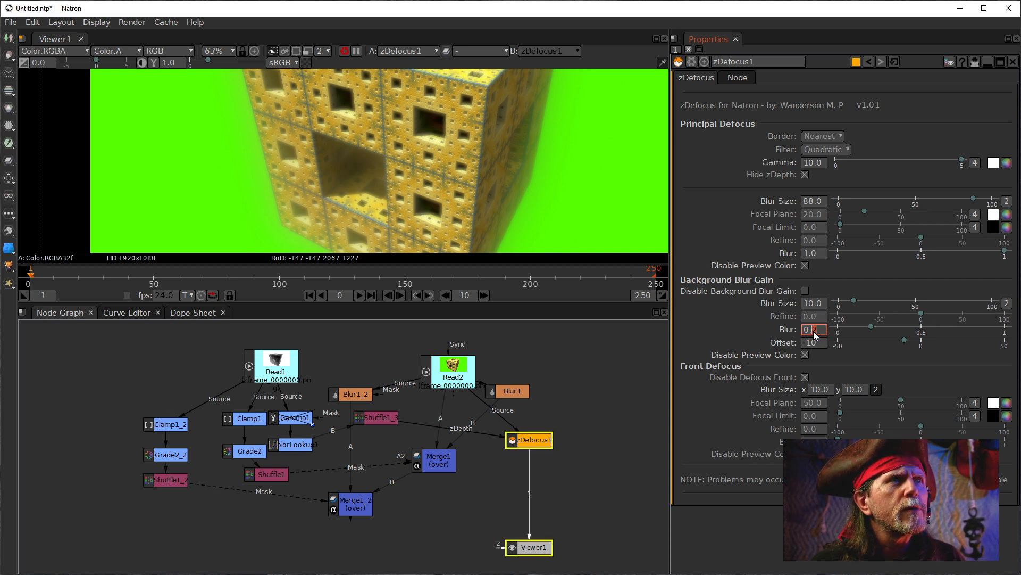
click(867, 326)
drag(865, 324, 839, 325)
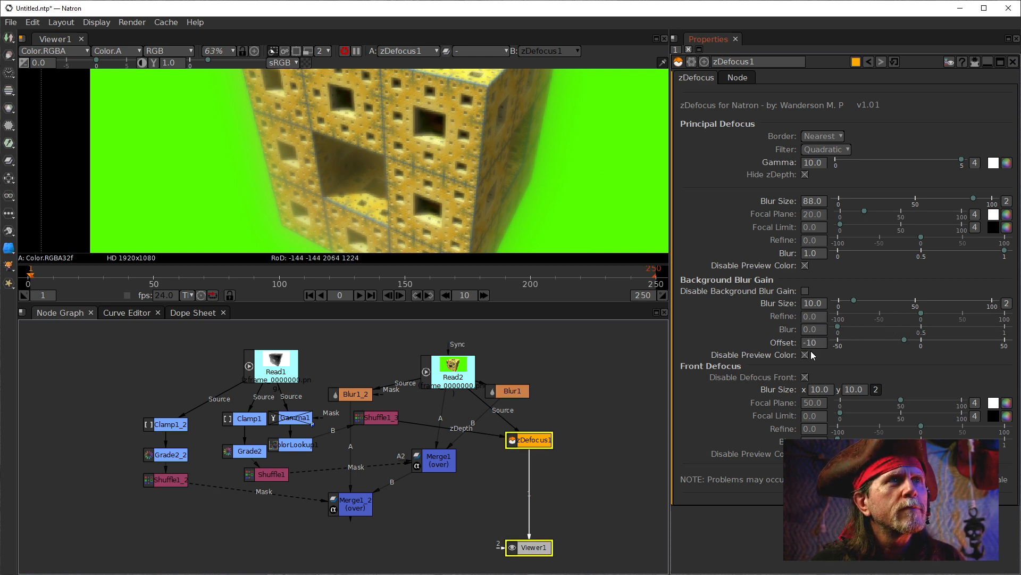
drag(839, 327, 1005, 326)
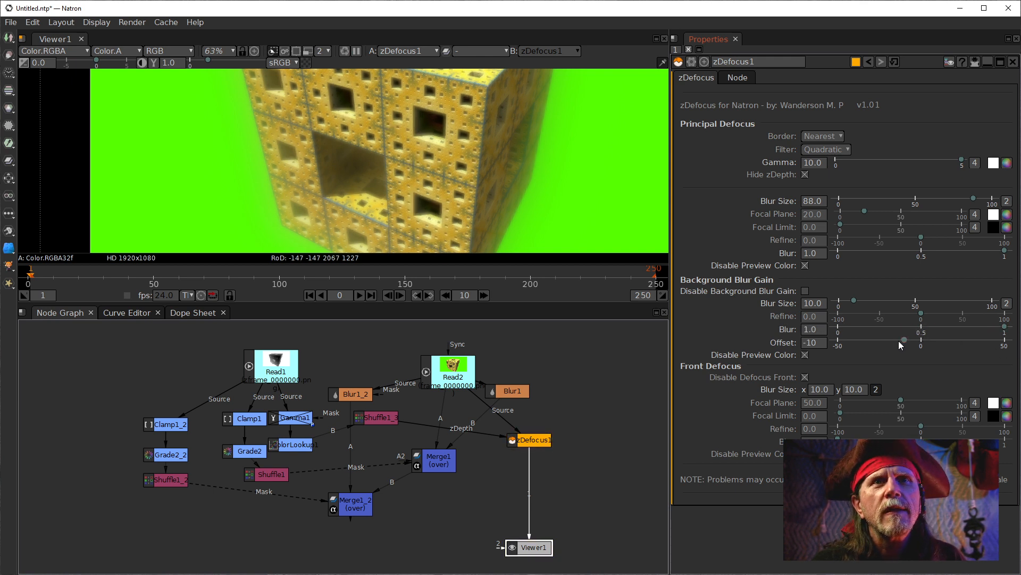
drag(898, 339, 879, 340)
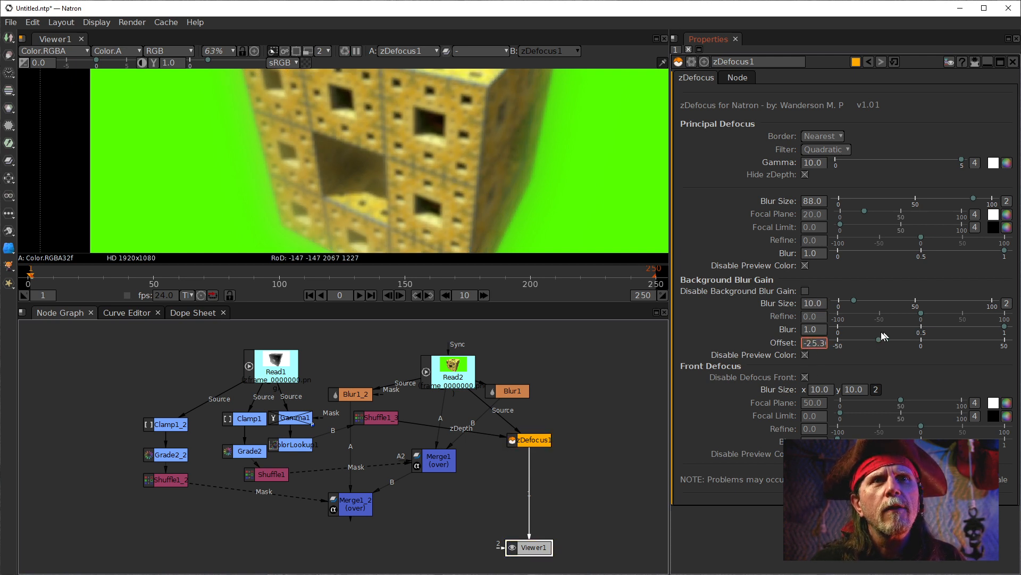
Step: Reset the Background Blur Gain's Blur to its default, and set its offset to -10 before fine-tuning it to -13
right_click(809, 331)
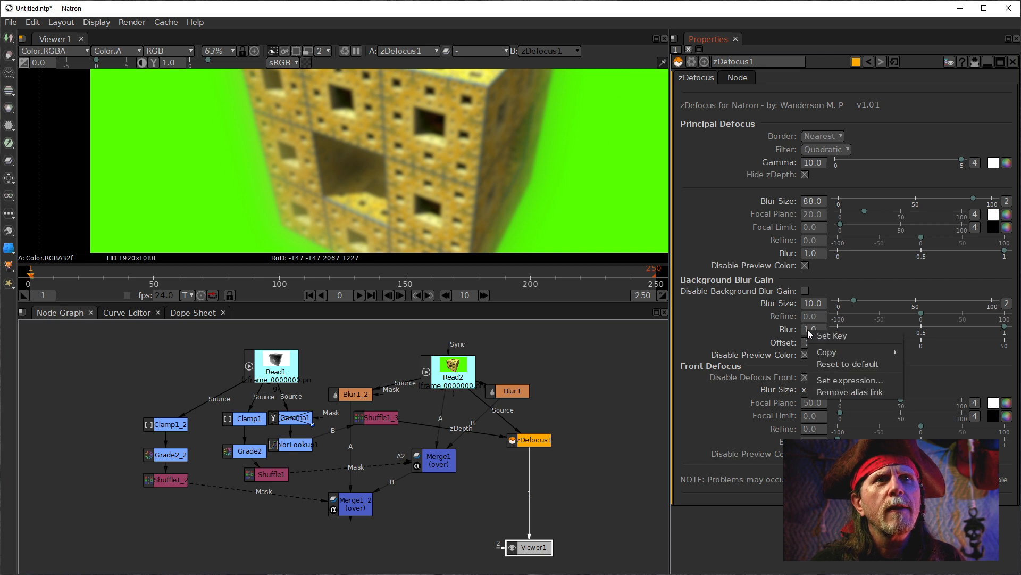
click(833, 364)
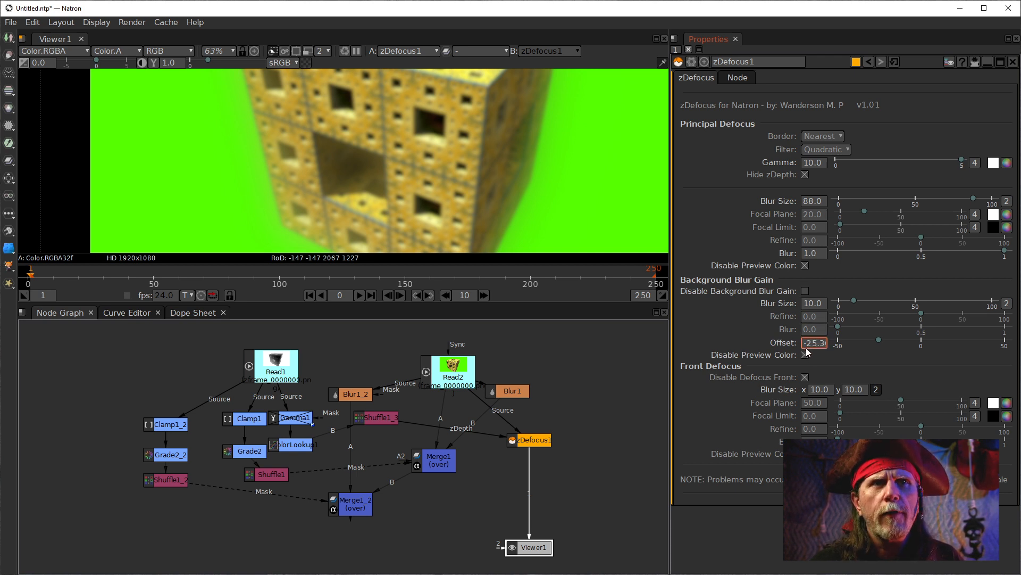
drag(811, 343, 863, 336)
text(10)
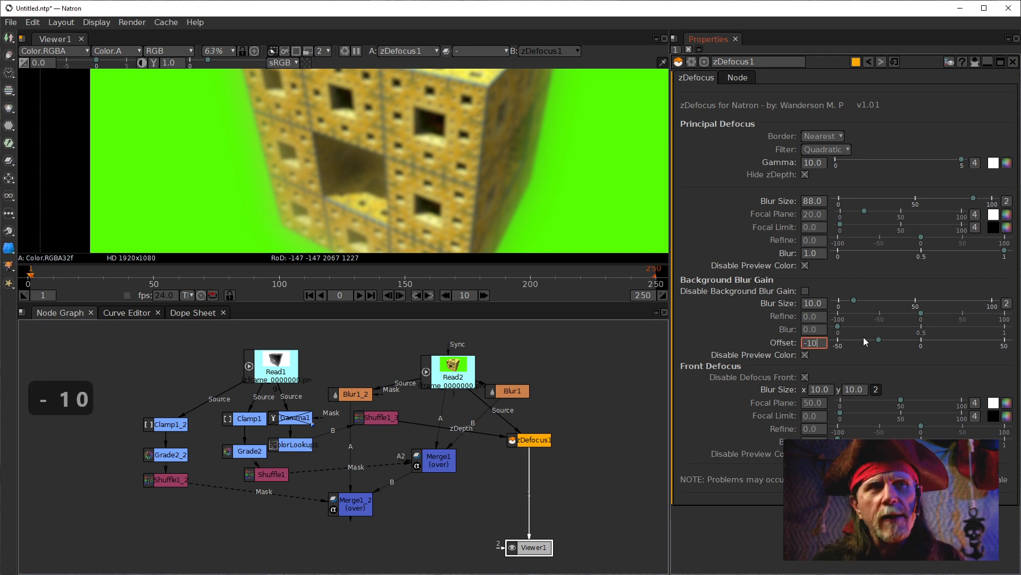
key(Return)
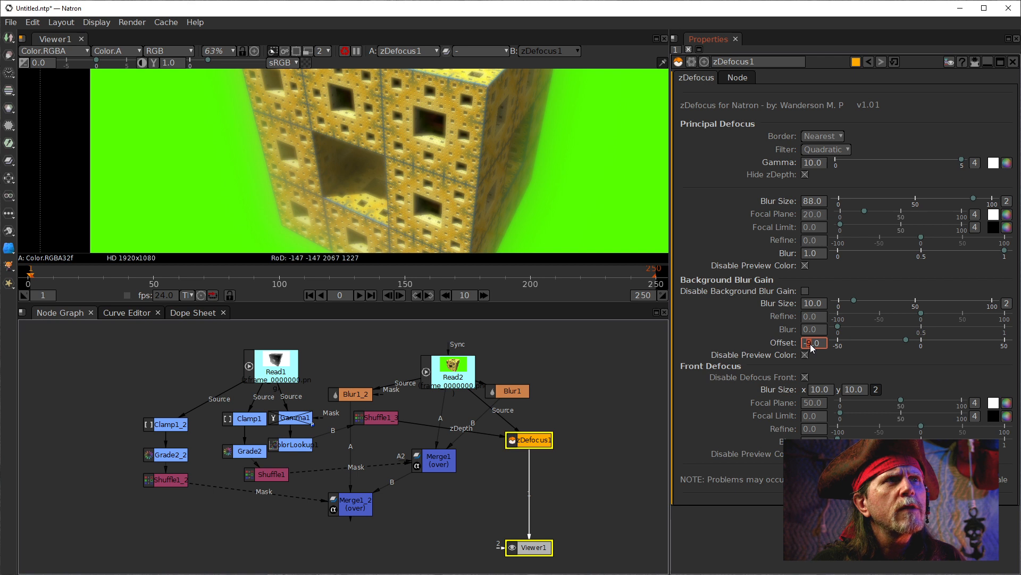
scroll(810, 344, down, 4)
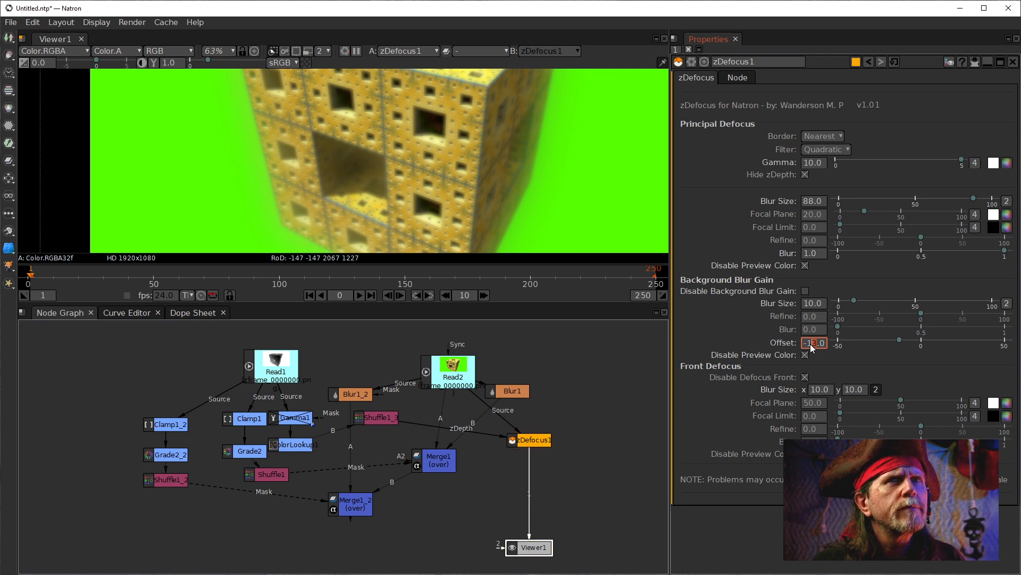
Step: Try larger Background Blur Gain Blur Size values up to 60 and bring the size back down to 20
click(806, 304)
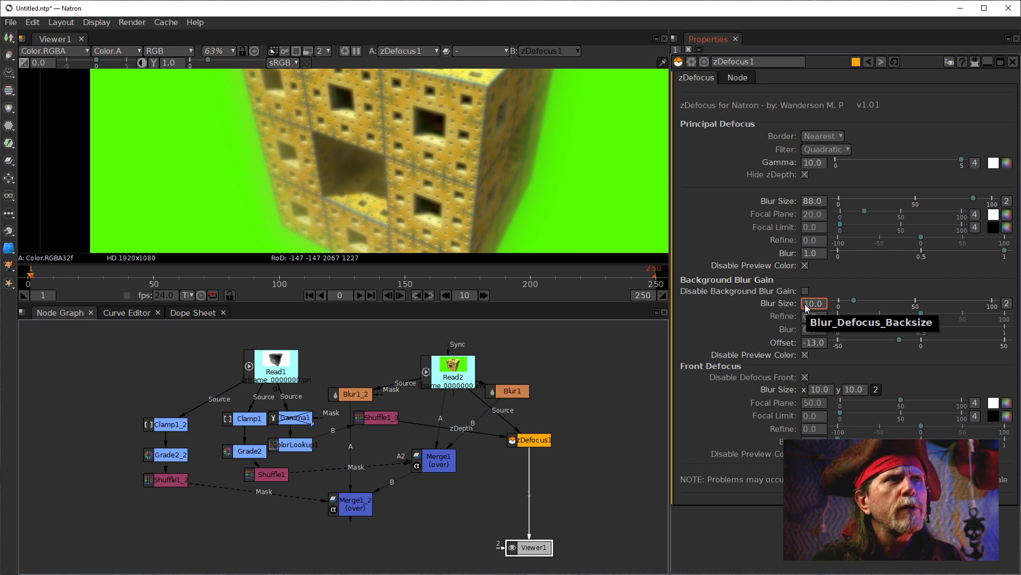
key(Up)
key(Up)
key(Up)
key(Up)
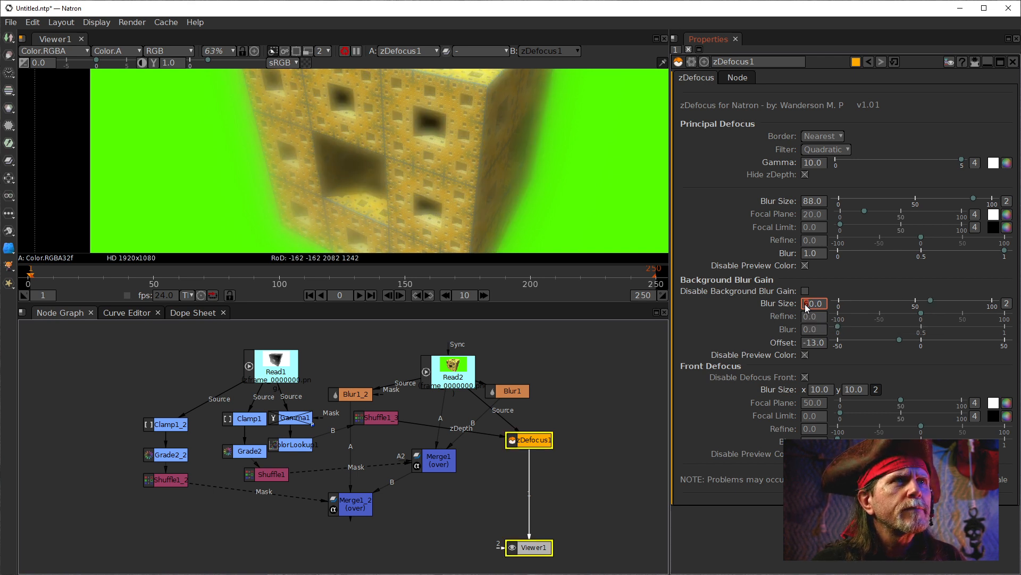
key(Down)
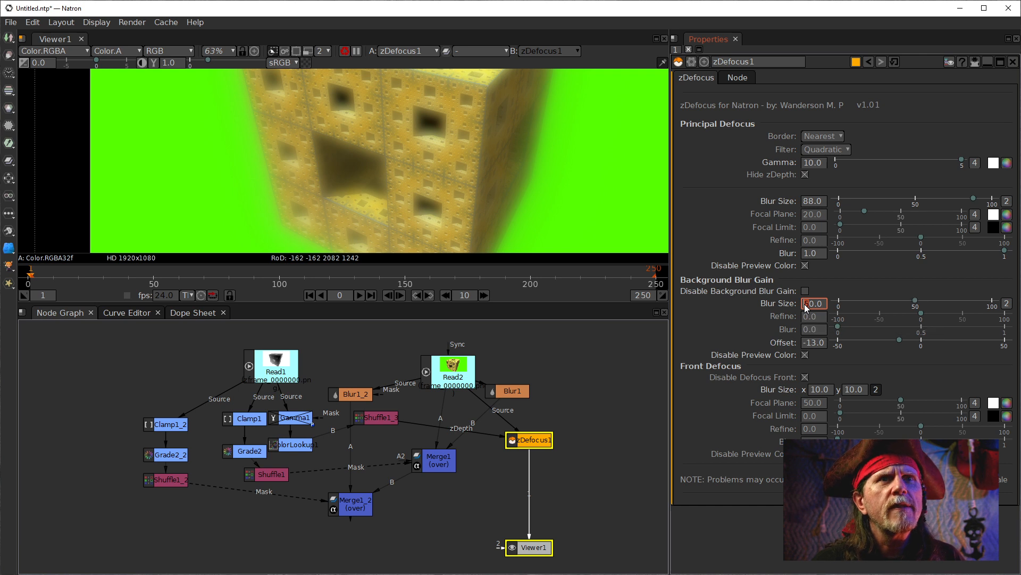
key(Down)
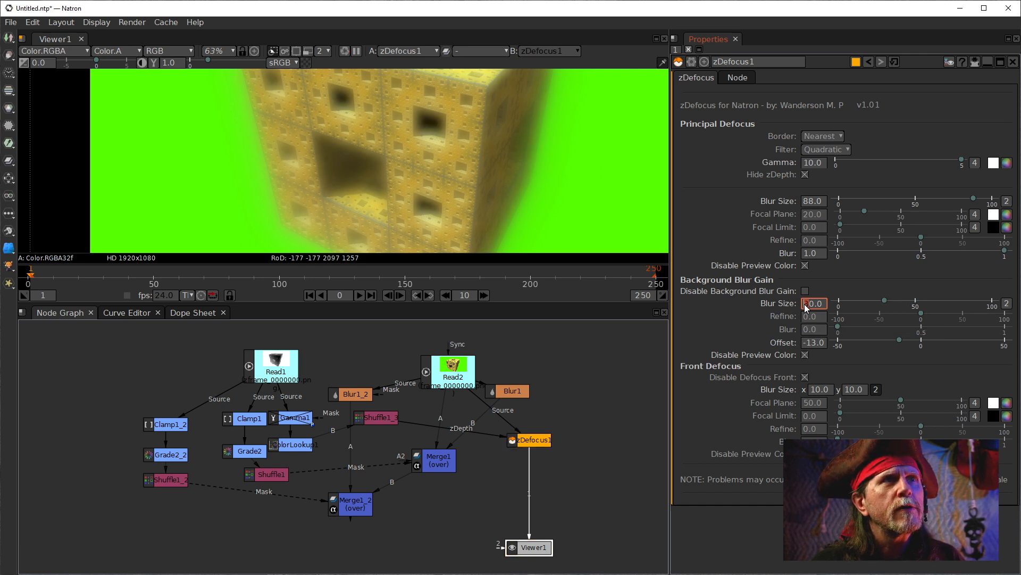
key(Down)
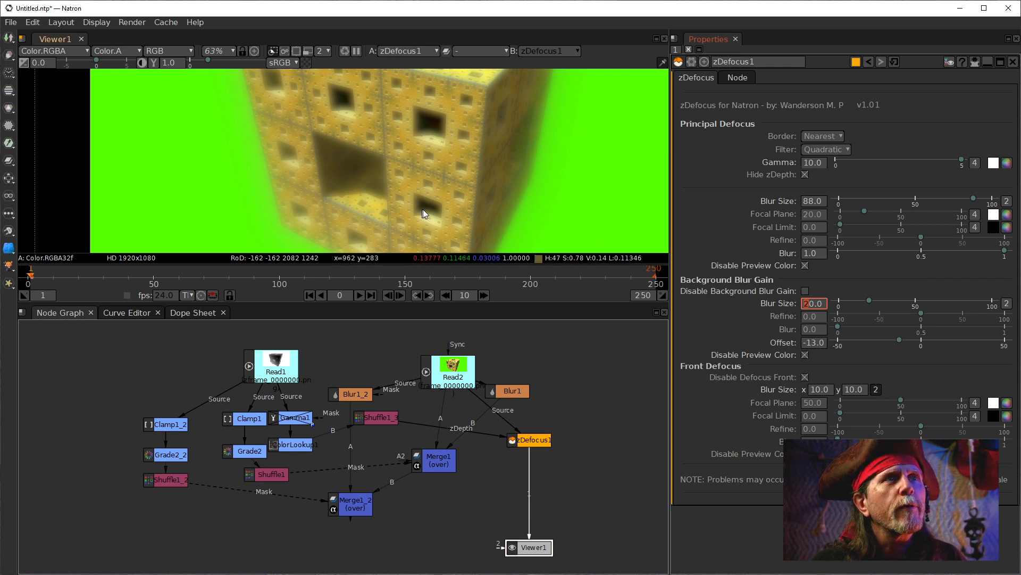
Step: Open the ColorLookup1 settings and reshape the master curve, with its lower point near x 0 and upper point near x 0.24, y 0.77
drag(452, 179, 432, 206)
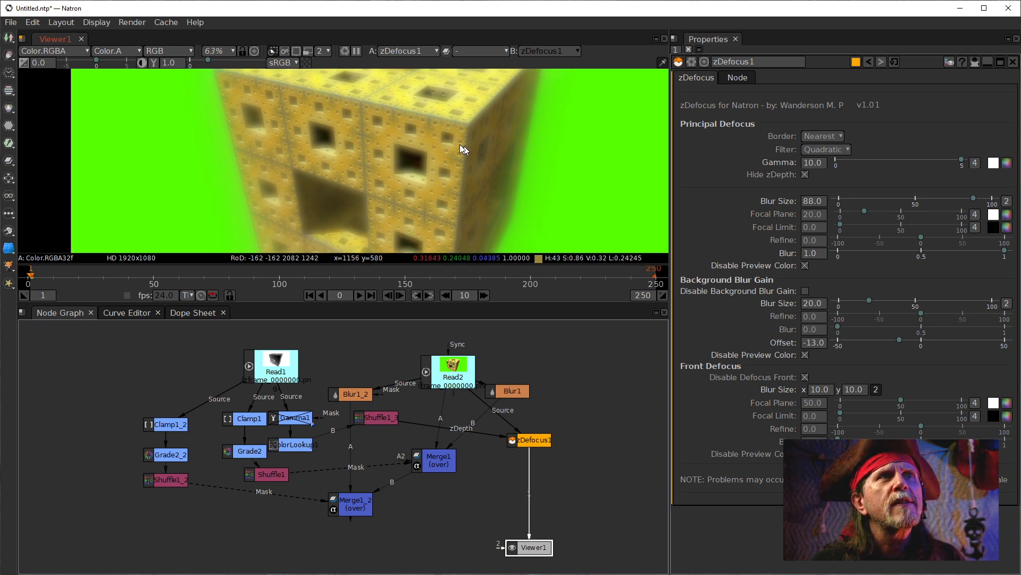
drag(376, 206, 384, 236)
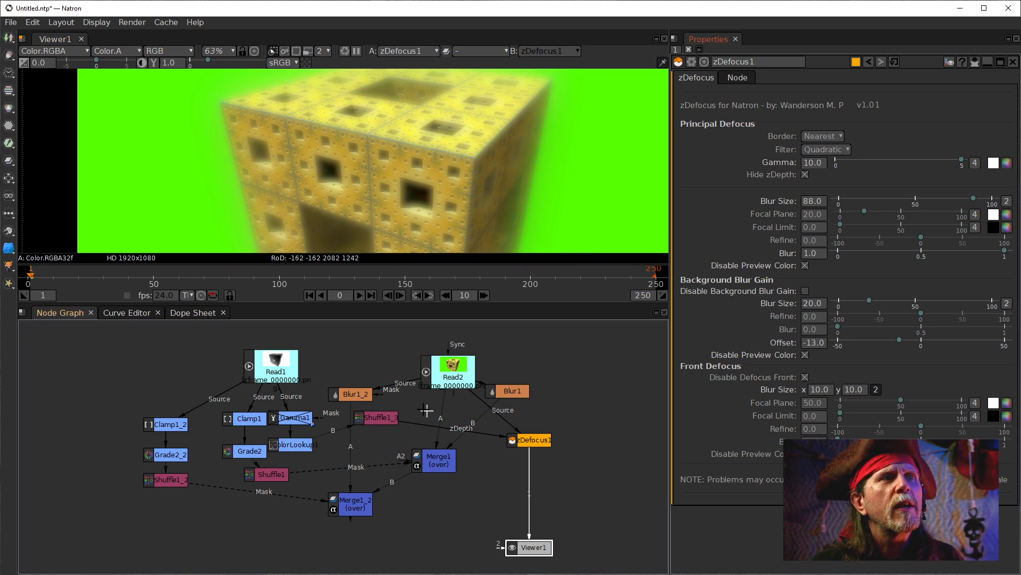
double_click(298, 447)
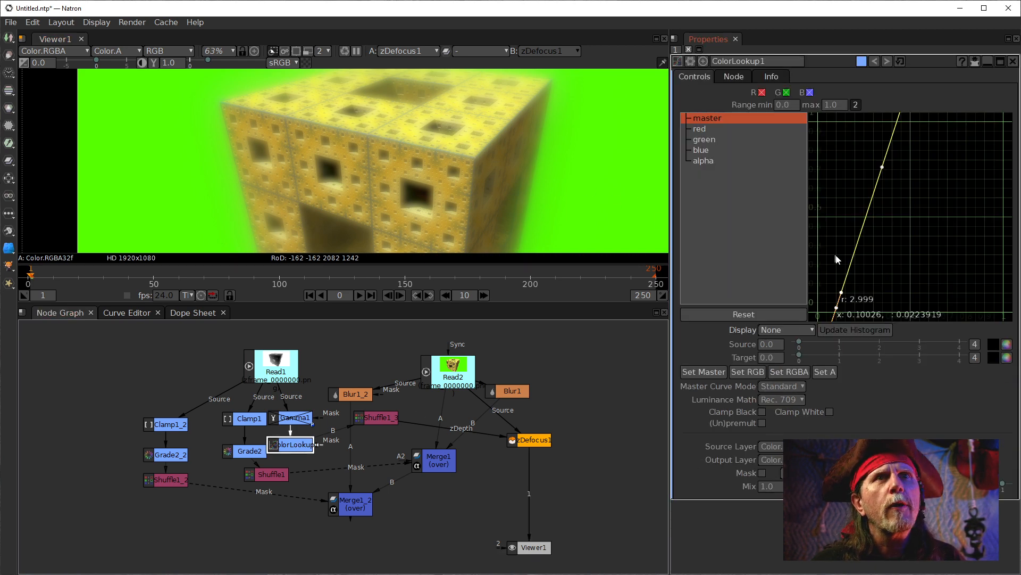
drag(837, 307, 833, 274)
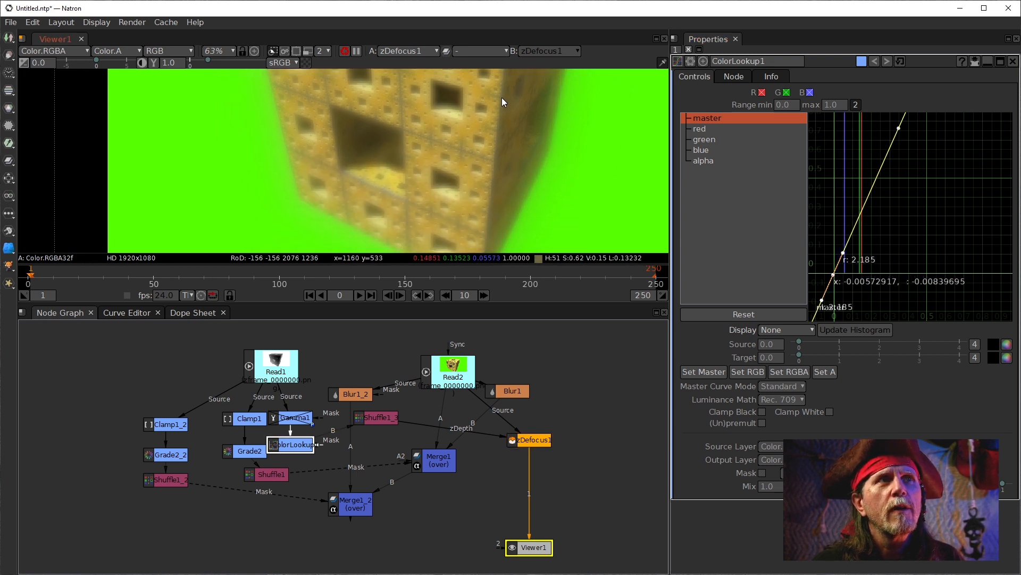
drag(499, 107, 456, 164)
drag(838, 153, 879, 202)
click(899, 204)
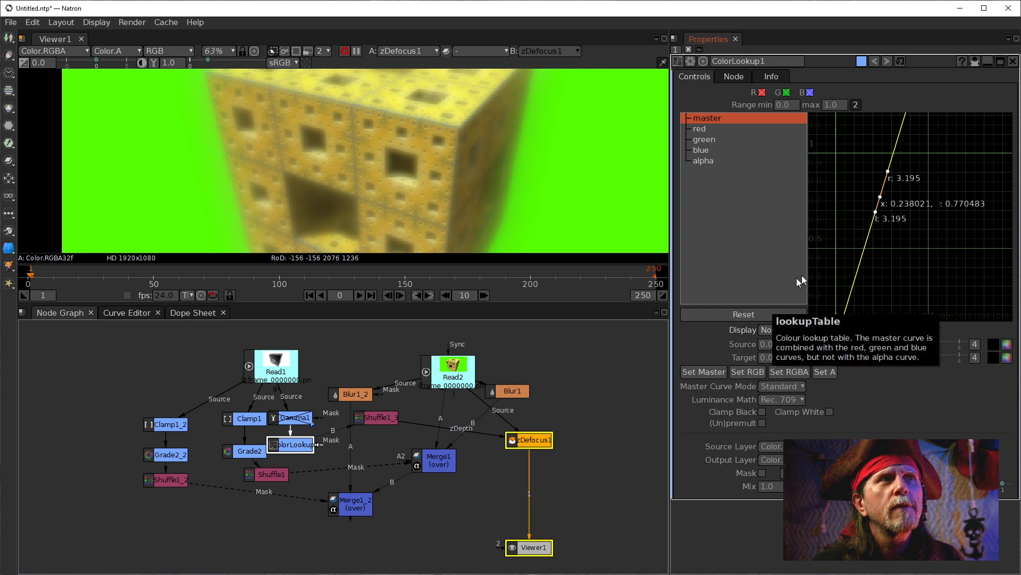
Step: Shift the master curve toward higher inputs, with its upper point near x 0.73 and lower point near x 0.34, y 0.01
drag(890, 193, 974, 187)
drag(952, 250, 950, 208)
drag(833, 305, 898, 302)
drag(455, 221, 432, 189)
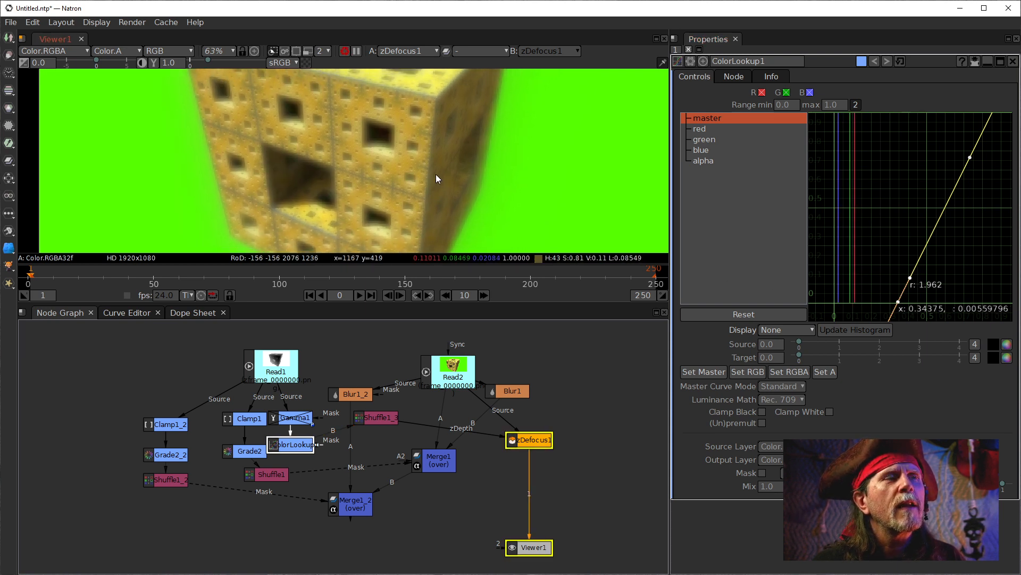
drag(584, 201, 488, 162)
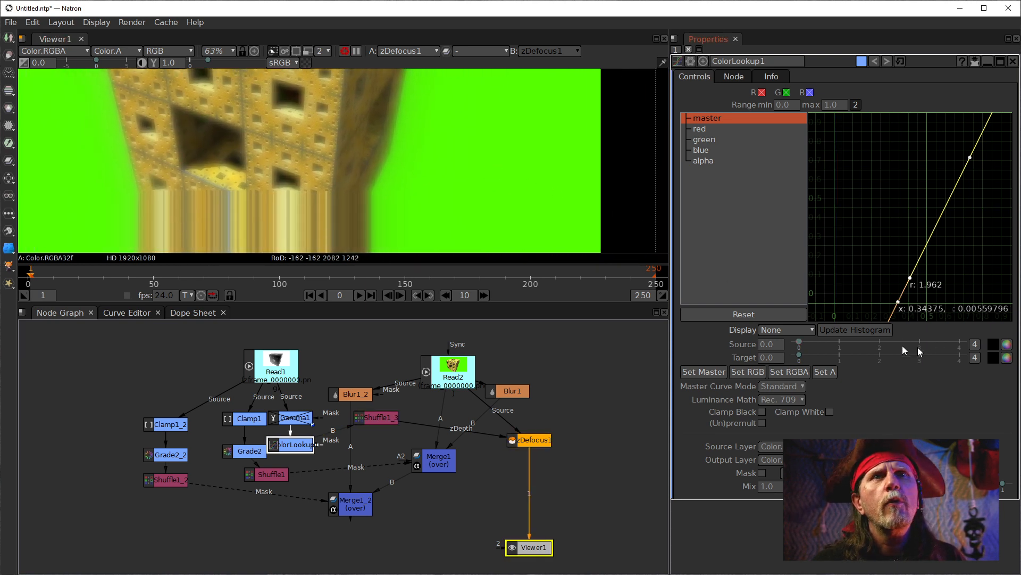
Step: Move the master curve's lower point to about x 0.5, y 0 and inspect the blur across the cube
drag(898, 302, 927, 302)
drag(430, 182, 530, 218)
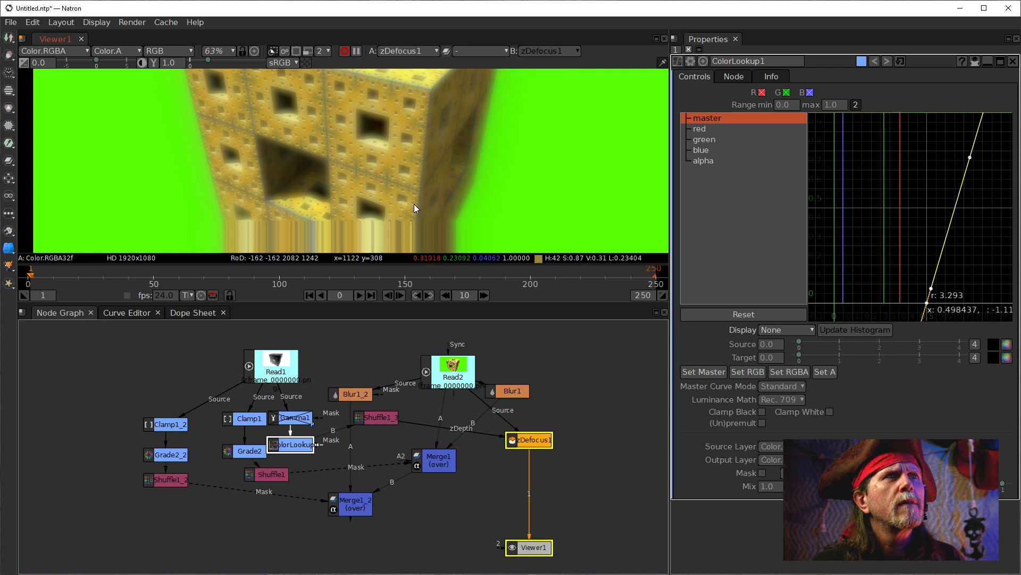
drag(388, 199, 385, 172)
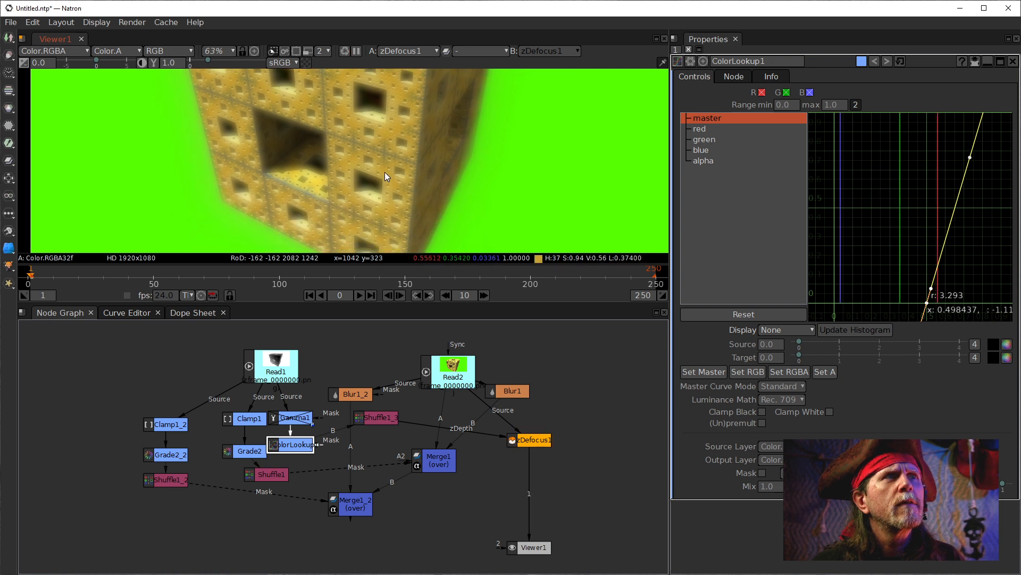
drag(346, 116, 343, 180)
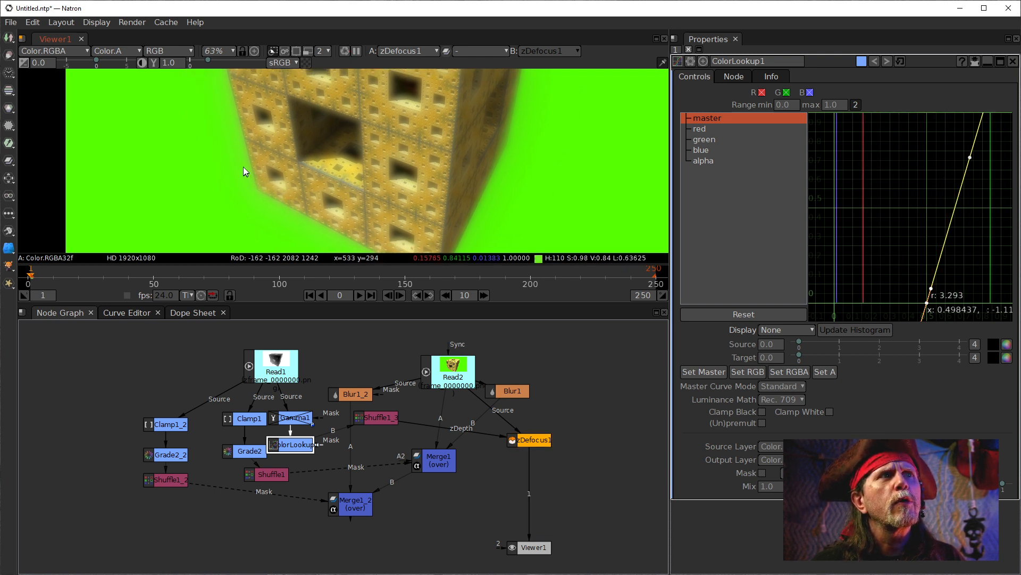
drag(485, 161, 463, 203)
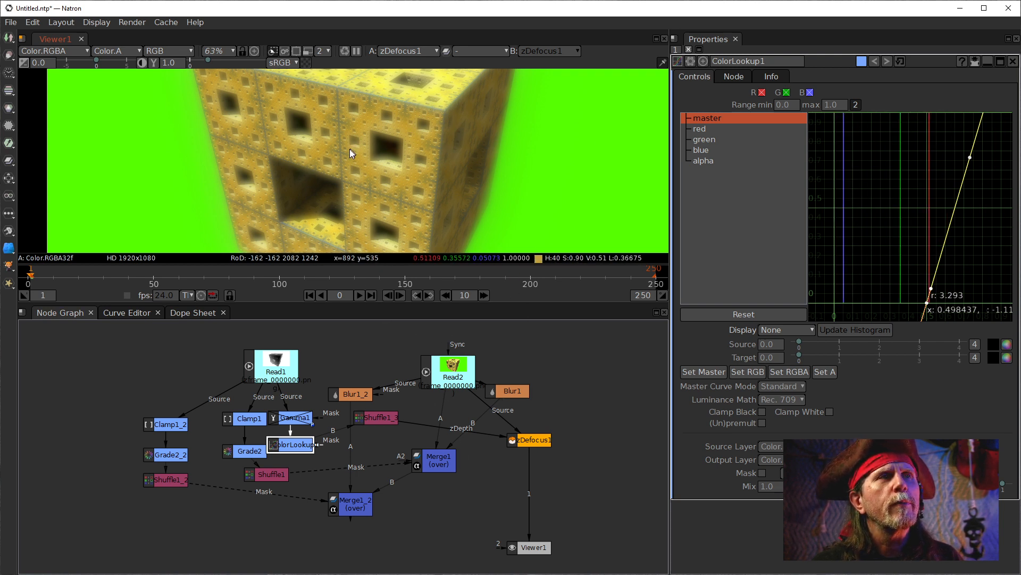
scroll(350, 148, down, 2)
drag(358, 125, 352, 137)
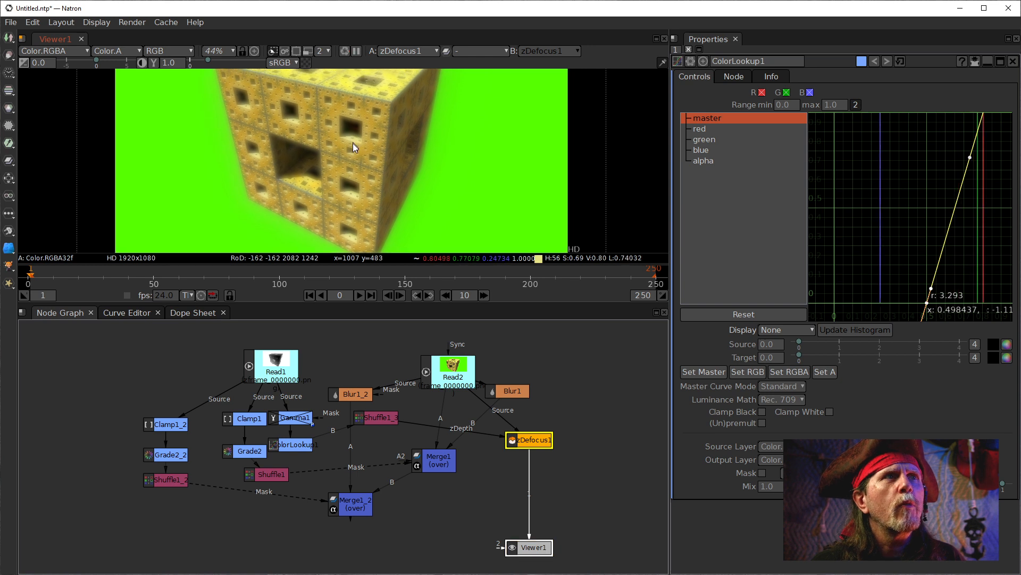
Step: View the Shuffle1_3 depth output and switch the viewer back to the zDefocus1 result
click(371, 423)
key(1)
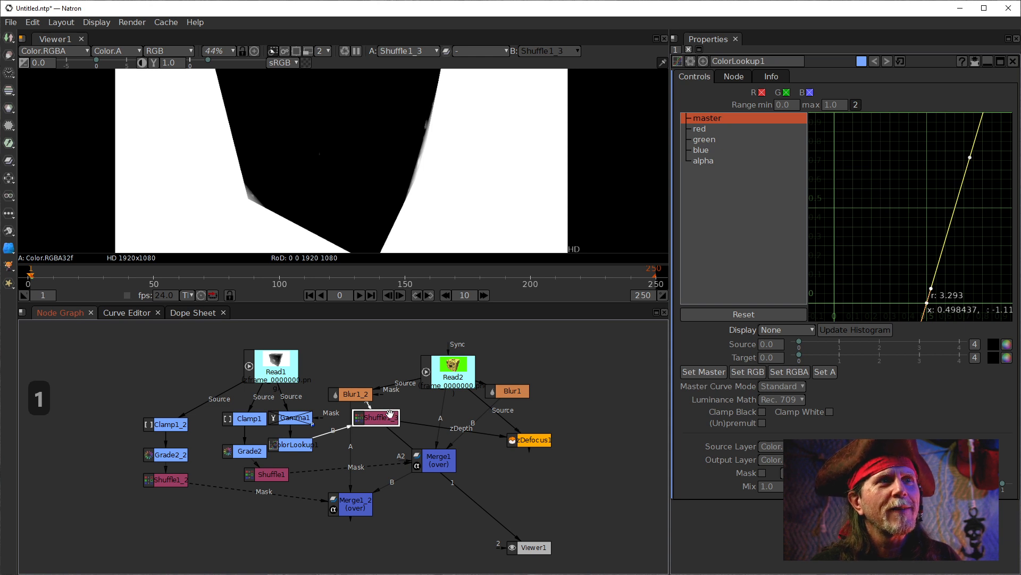
click(523, 442)
key(1)
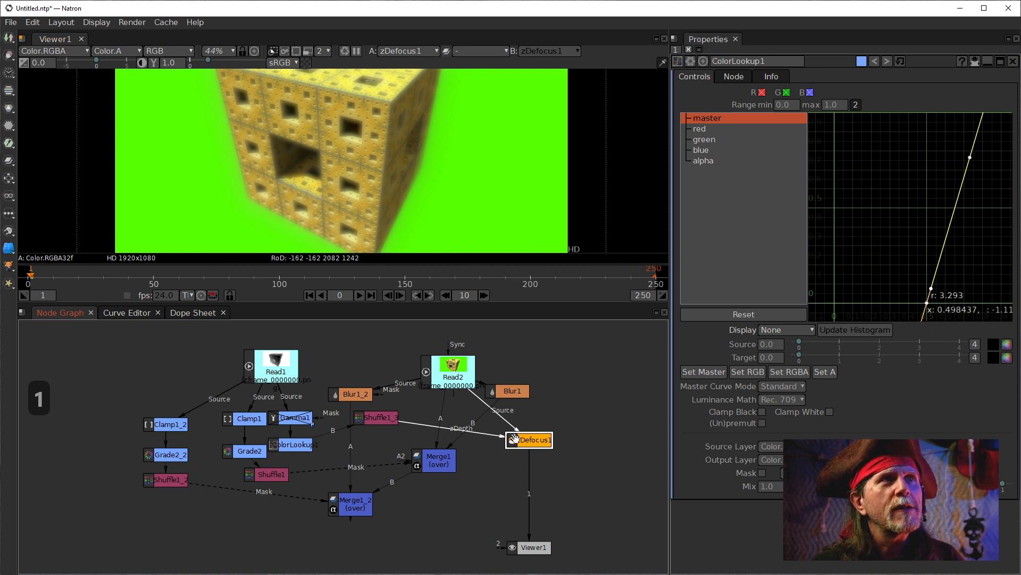
Step: Open the zDefocus1 settings and enable its Front Defocus
click(454, 365)
double_click(450, 377)
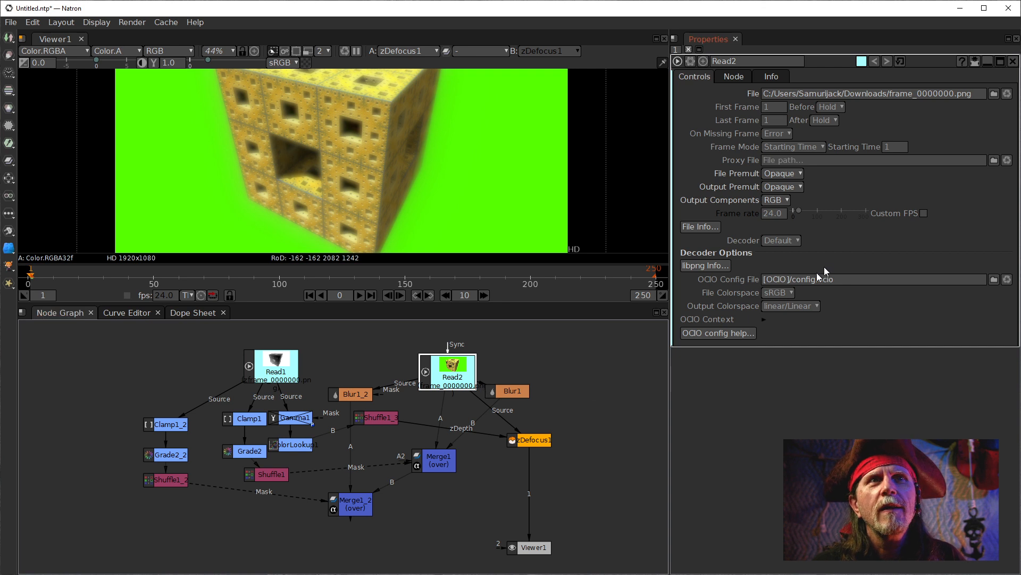
double_click(532, 439)
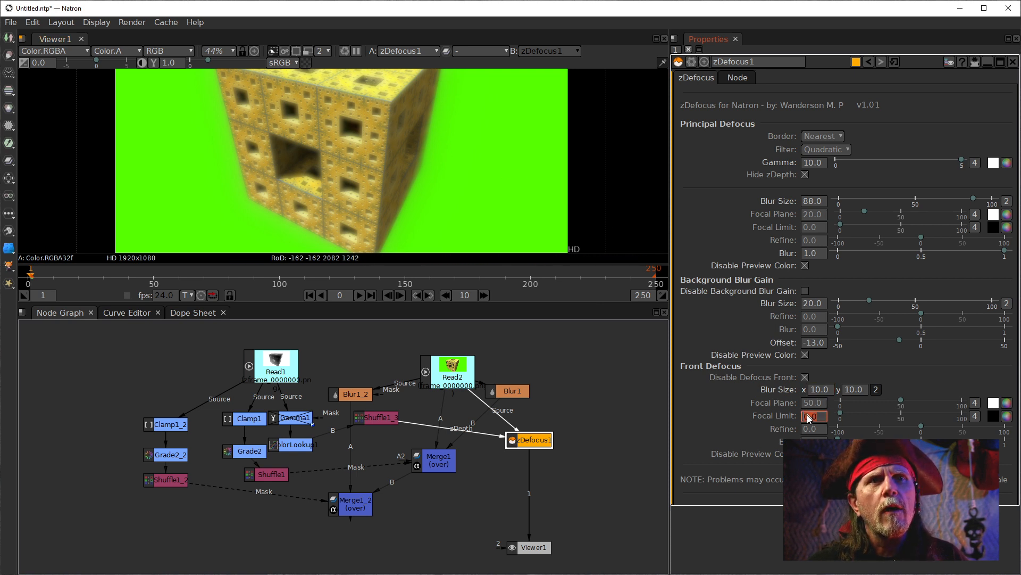
click(804, 377)
click(809, 391)
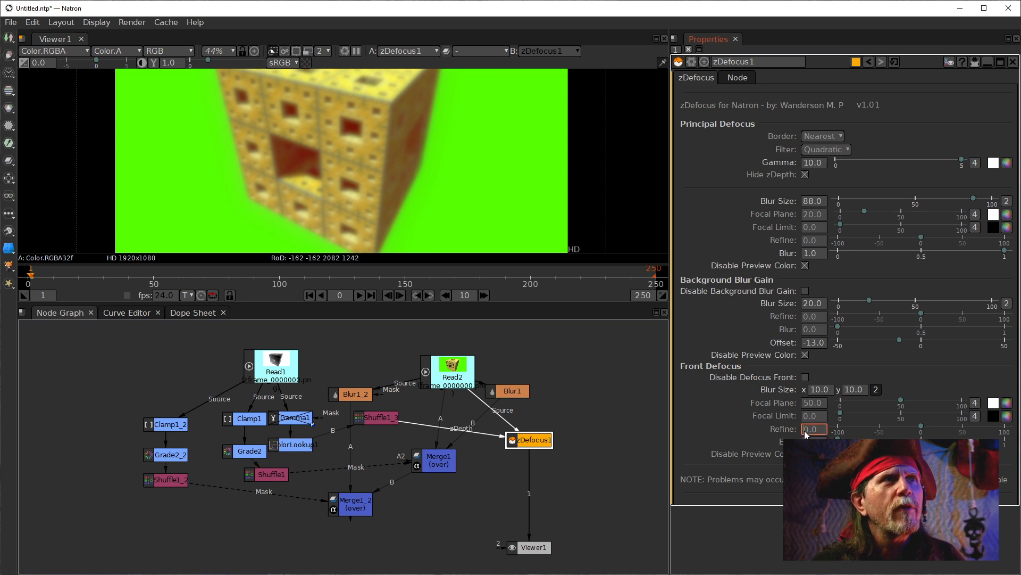
Step: Disable the ColorLookup1 node to compare the defocus result, and enable it again
click(300, 443)
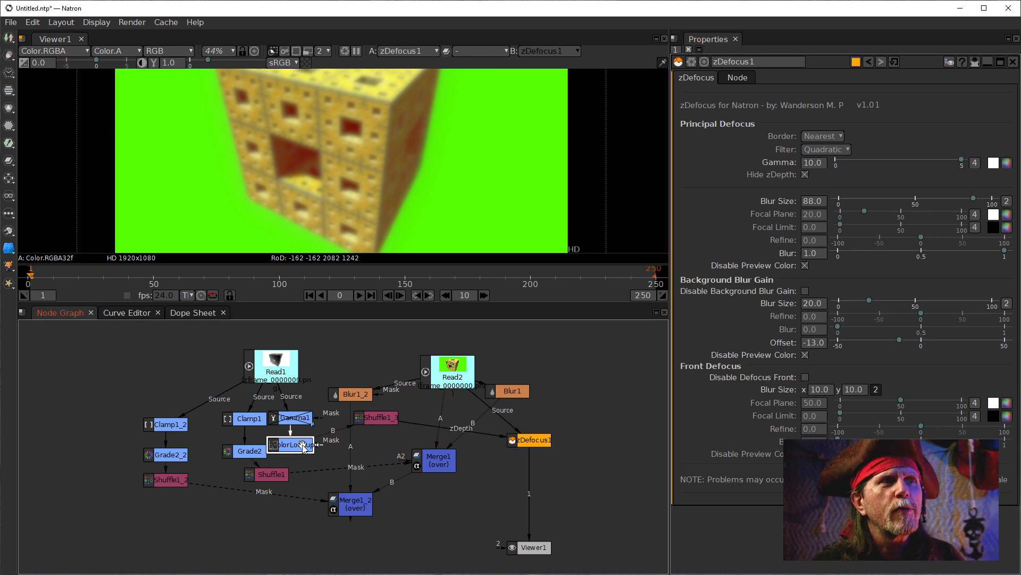
key(d)
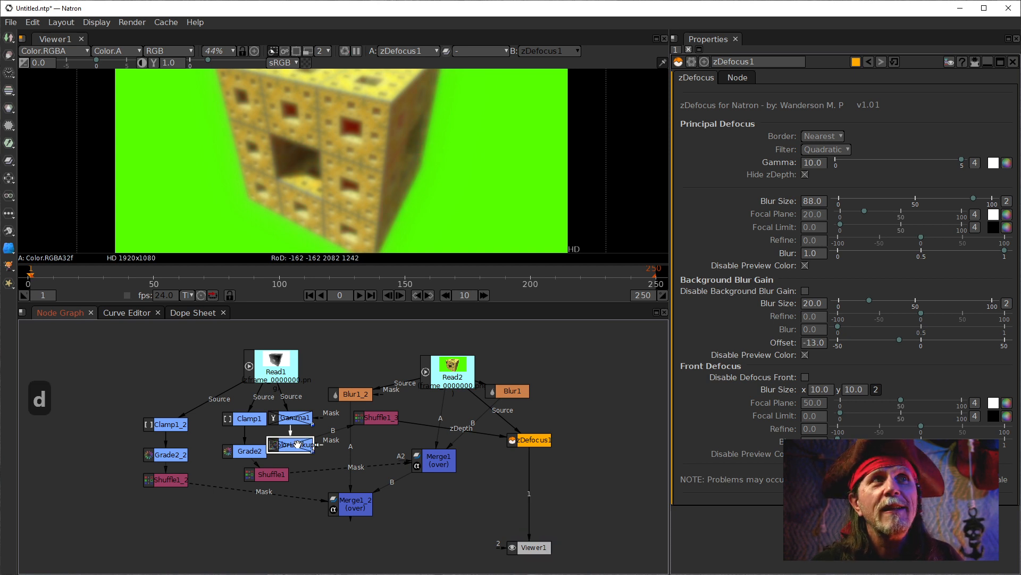
key(d)
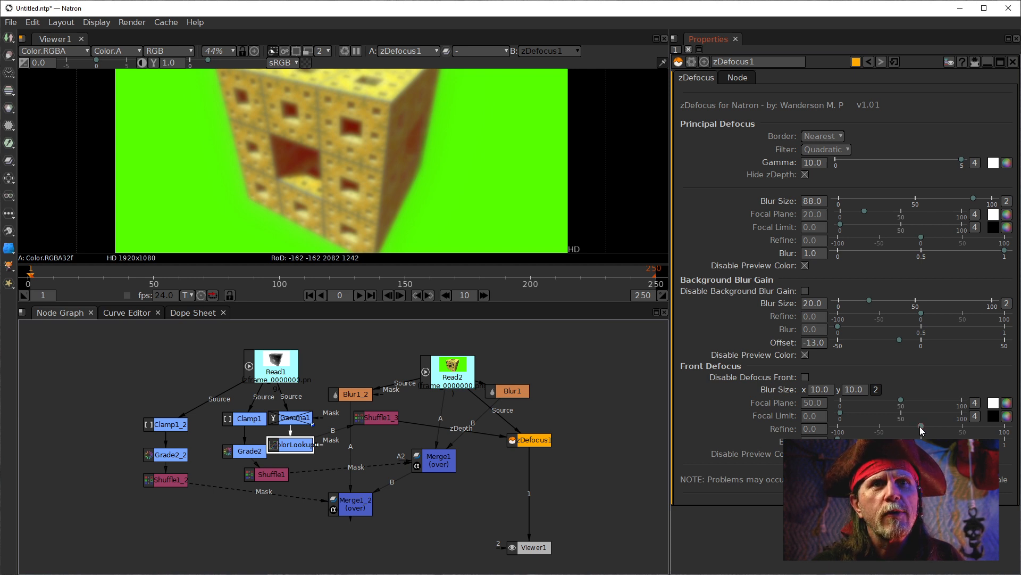
Step: Try the Front Defocus with Refine at -100 and Focal Limit at 100, and return Refine to 0
drag(921, 427, 838, 429)
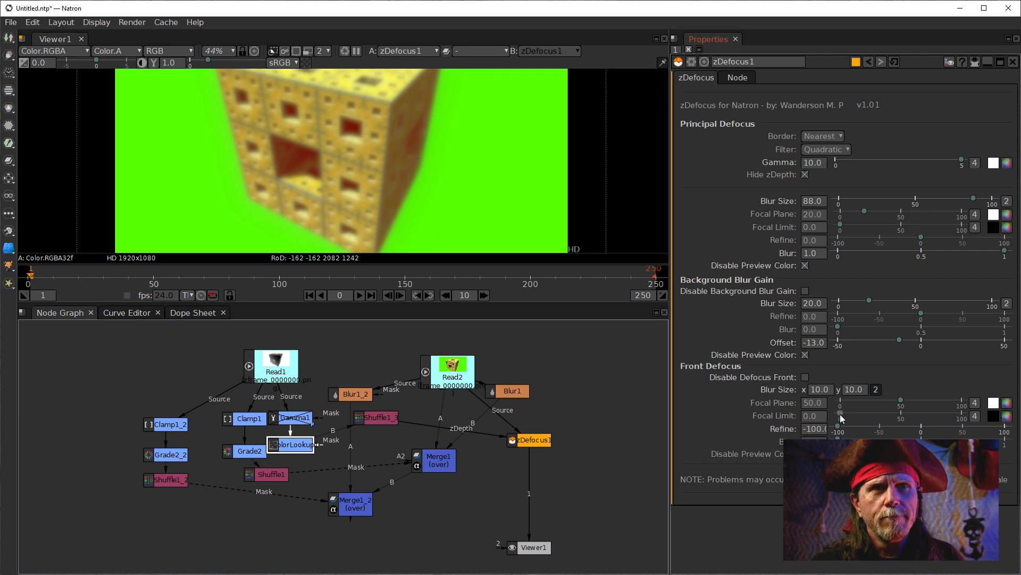
drag(840, 414, 963, 416)
text(0)
key(Return)
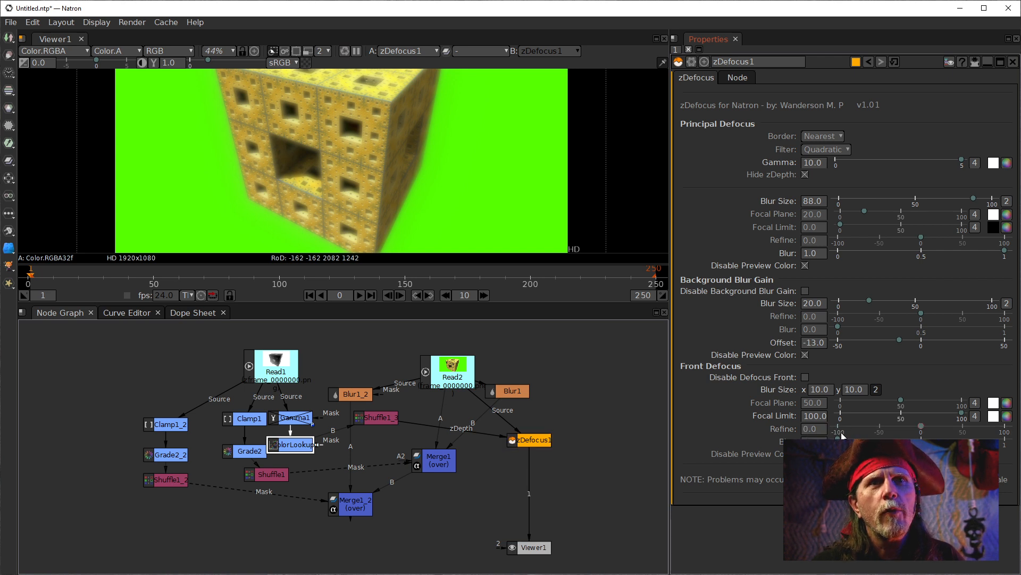
click(813, 433)
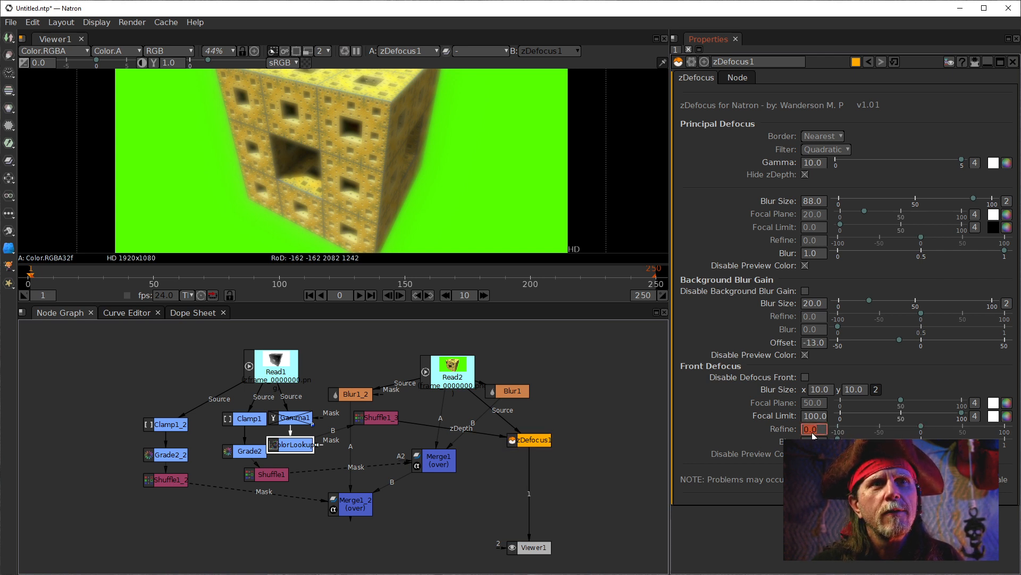
Step: Lower the Front Defocus Focal Limit to near its midpoint and fine-tune it to 51.8
drag(962, 413, 902, 420)
click(804, 431)
click(809, 418)
key(Up)
key(Up)
key(Up)
key(Up)
key(Down)
key(Down)
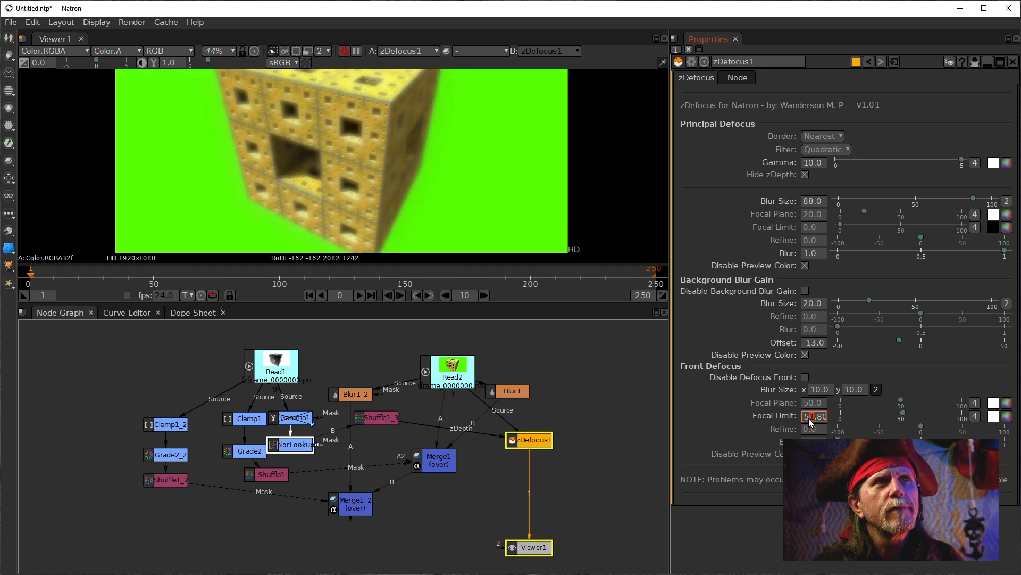
Step: Set the Front Defocus Focal Limit to 50 and nudge it down to 49.9
double_click(808, 418)
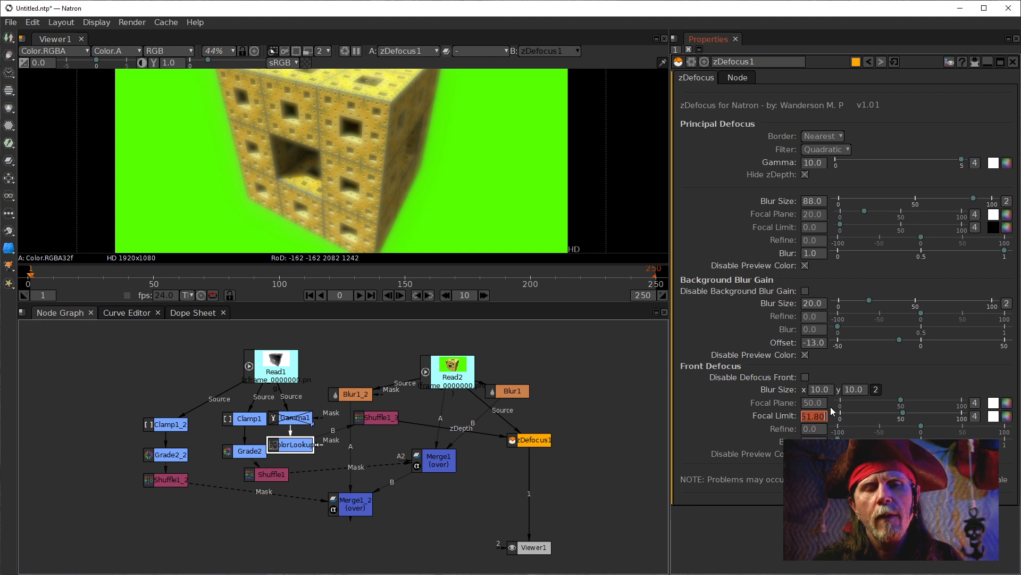
text(50)
key(Return)
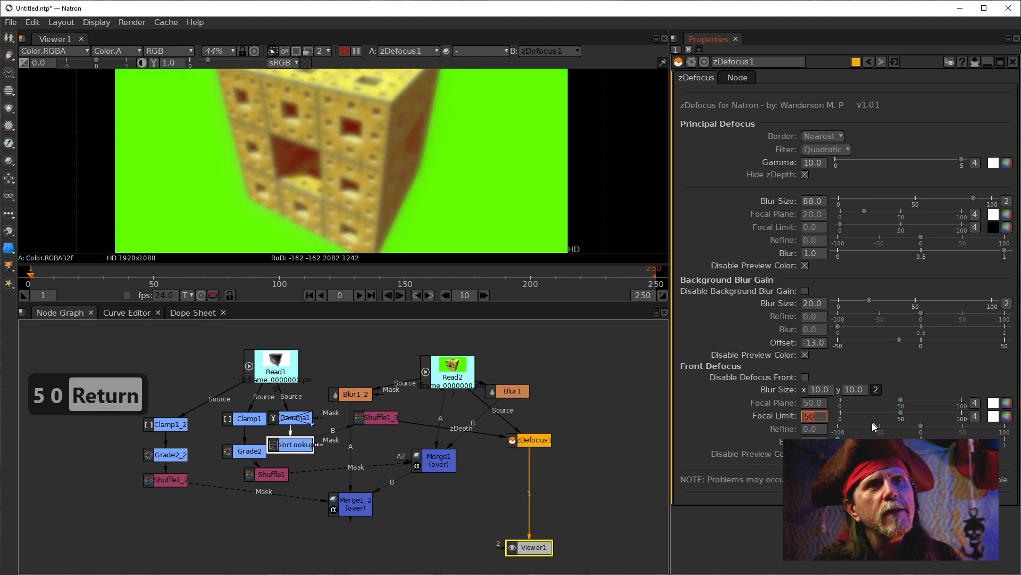
key(Down)
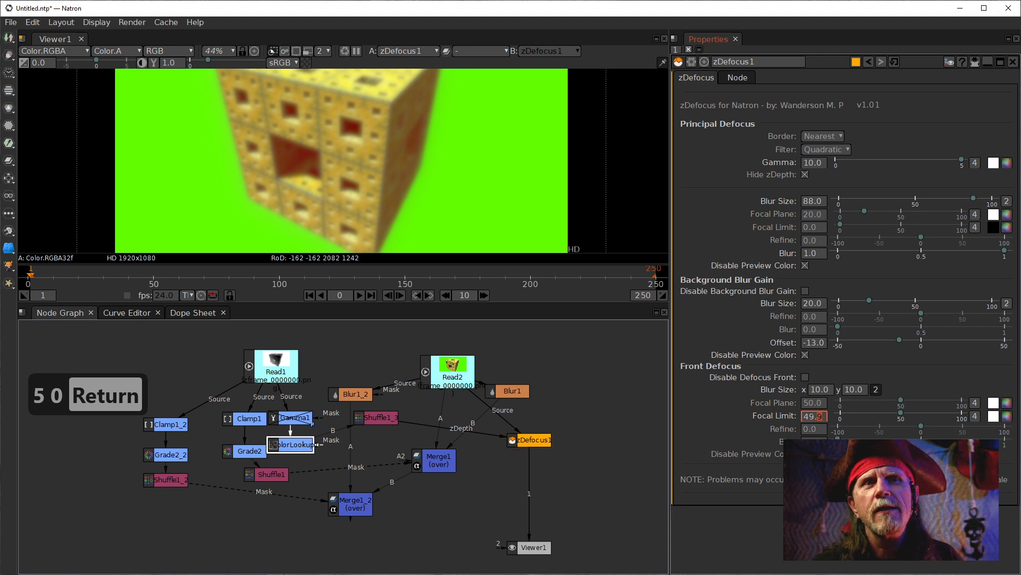
Step: Reset the Front Defocus Focal Limit to its default
click(805, 403)
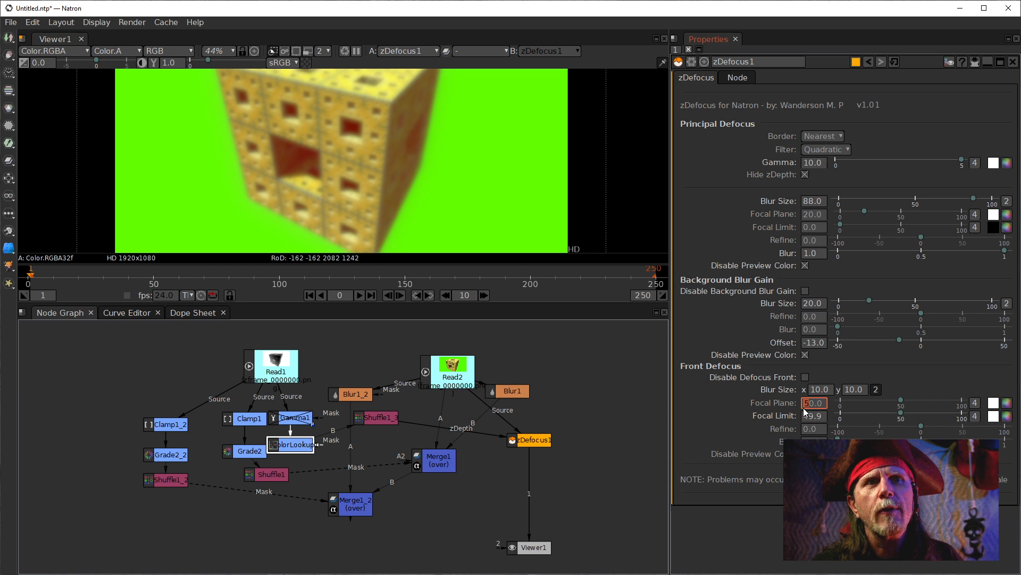
right_click(805, 422)
click(840, 526)
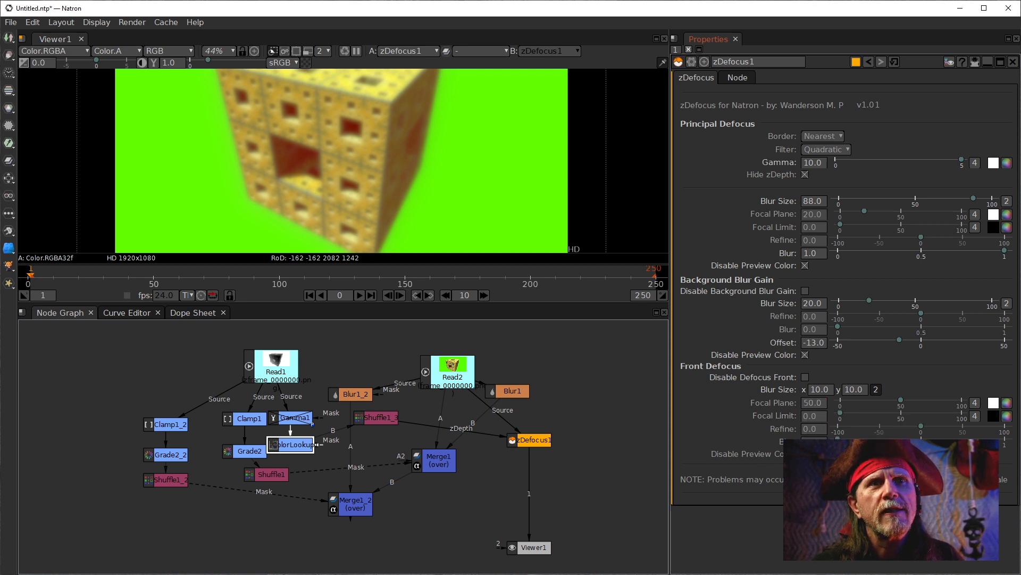
click(809, 430)
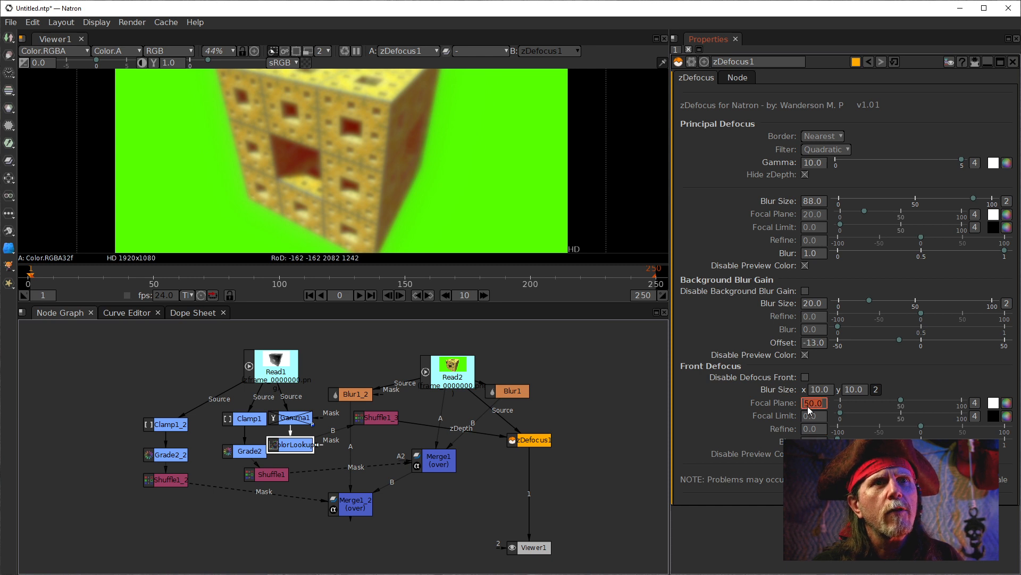
click(814, 430)
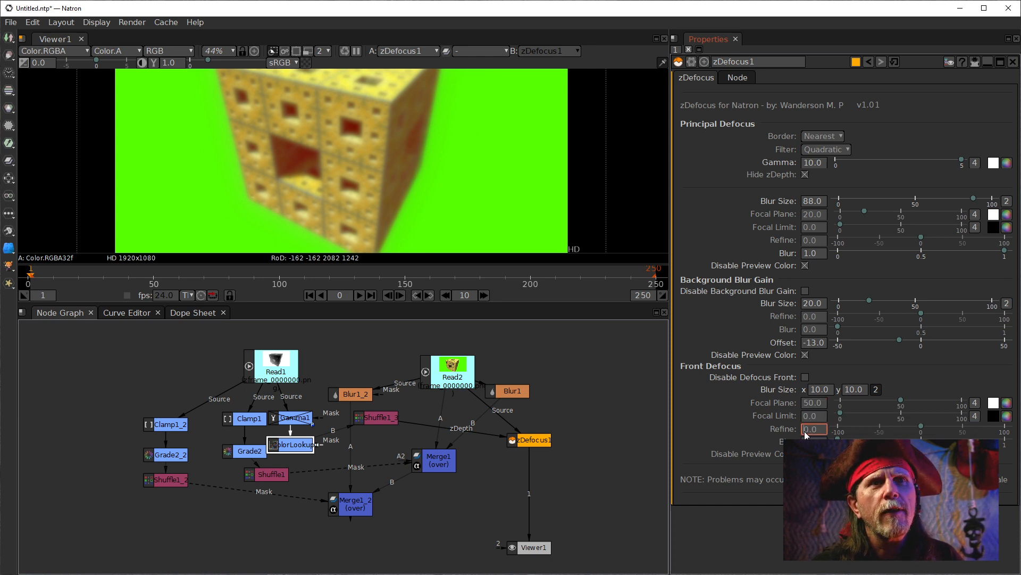
Step: Try Front Defocus Focal Plane values of 86.6, 100 and 44.5, and reset the setting to its default
click(916, 403)
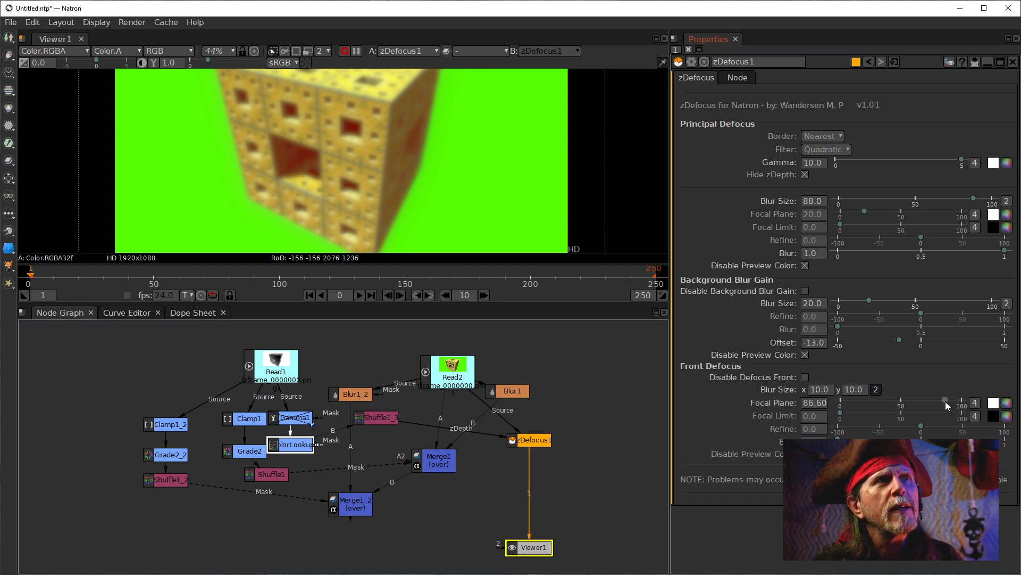
drag(946, 403, 967, 418)
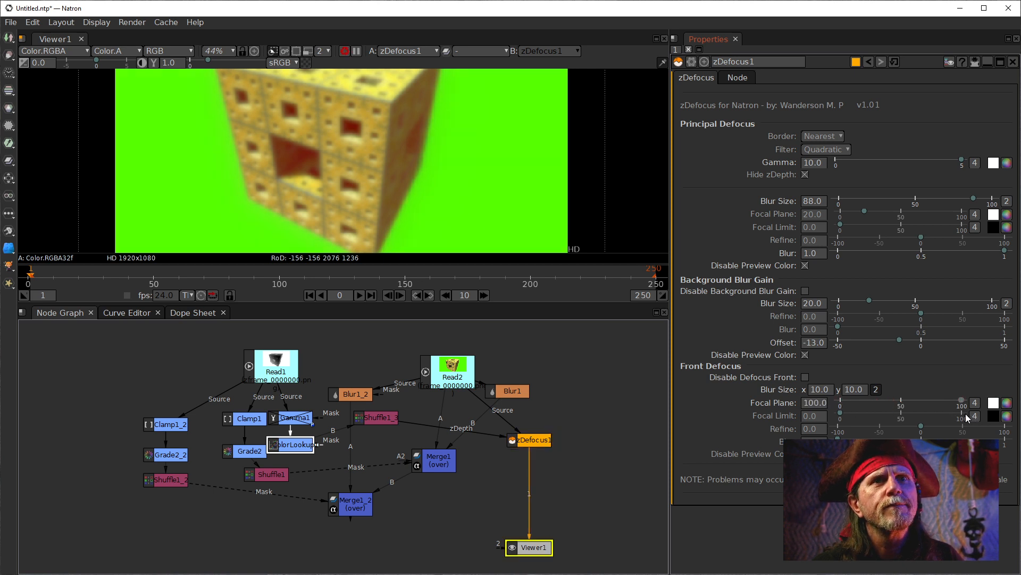
right_click(817, 400)
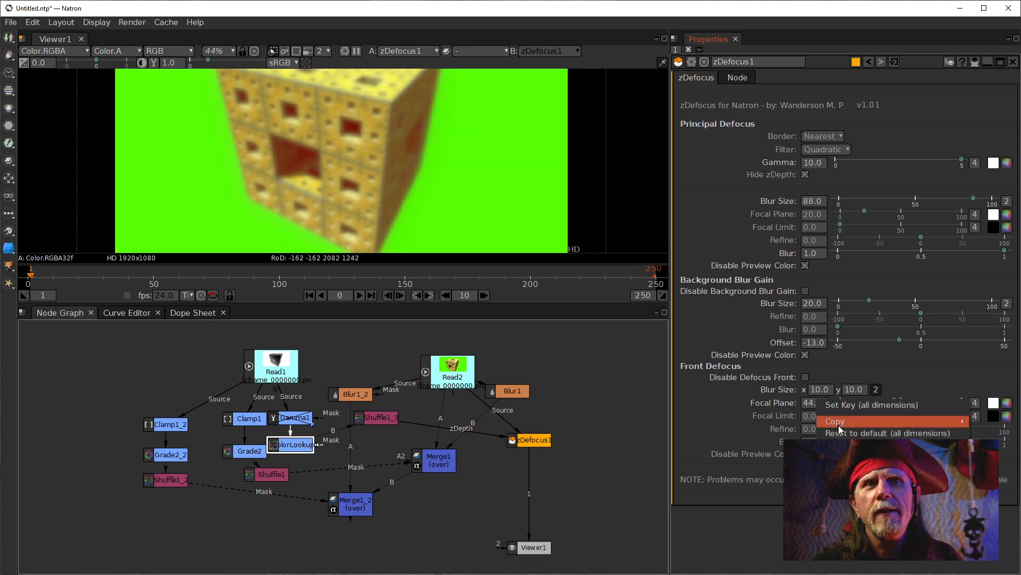
click(888, 433)
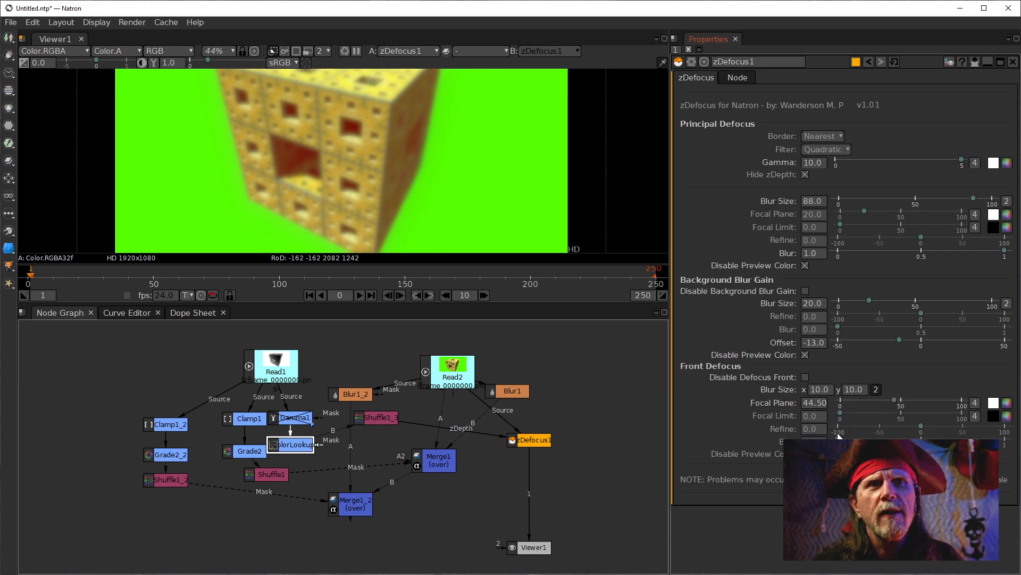
Step: Open ColorLookup1 with its output in the viewer and add a master curve point at about x 0.62, y 0.39
double_click(288, 441)
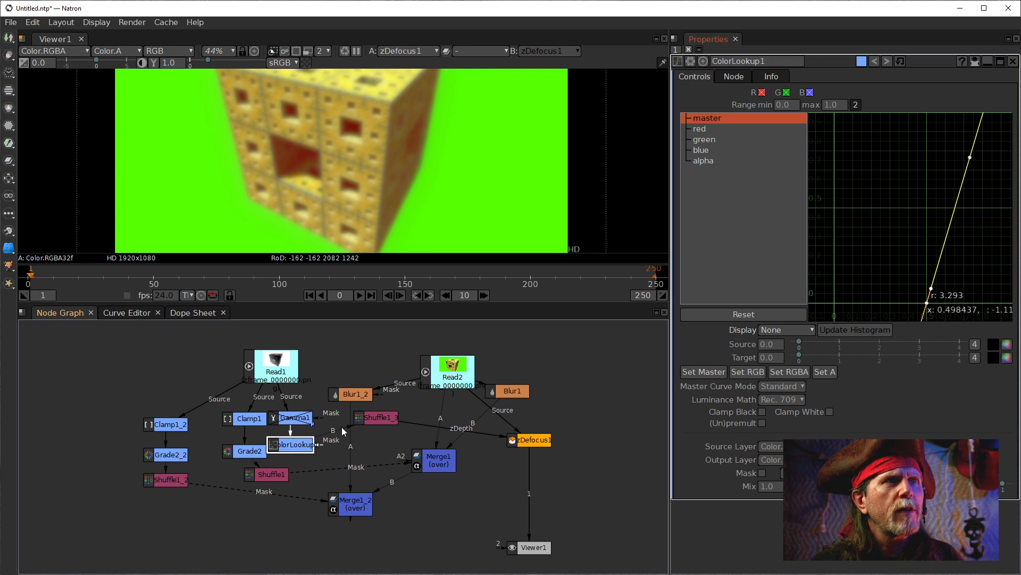
key(1)
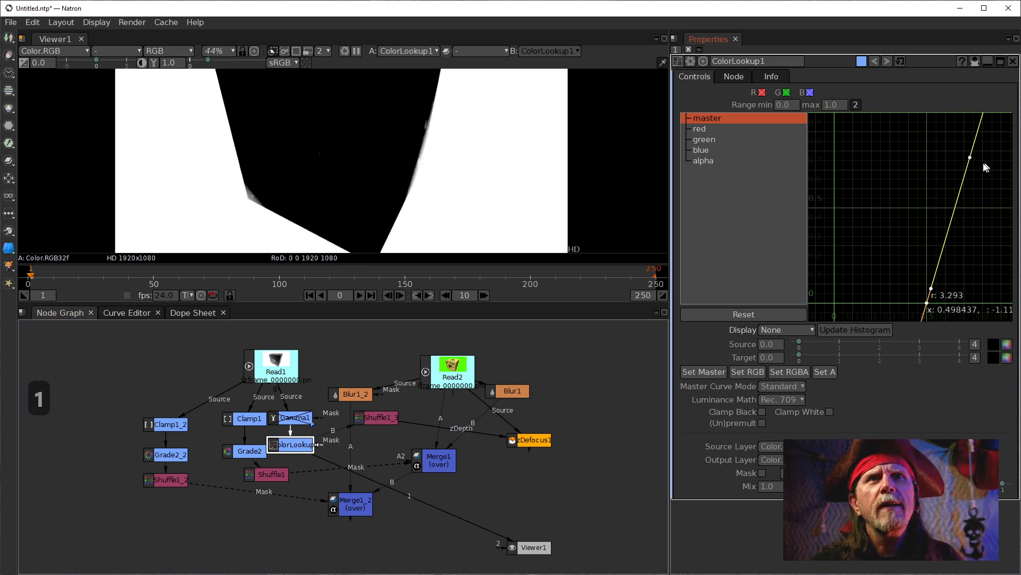
drag(1009, 146, 964, 146)
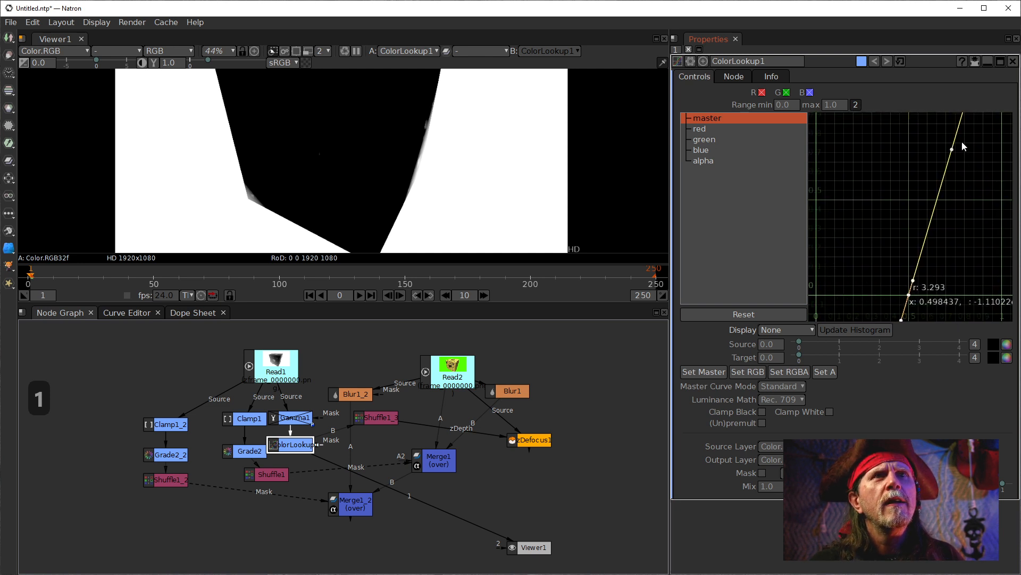
click(922, 264)
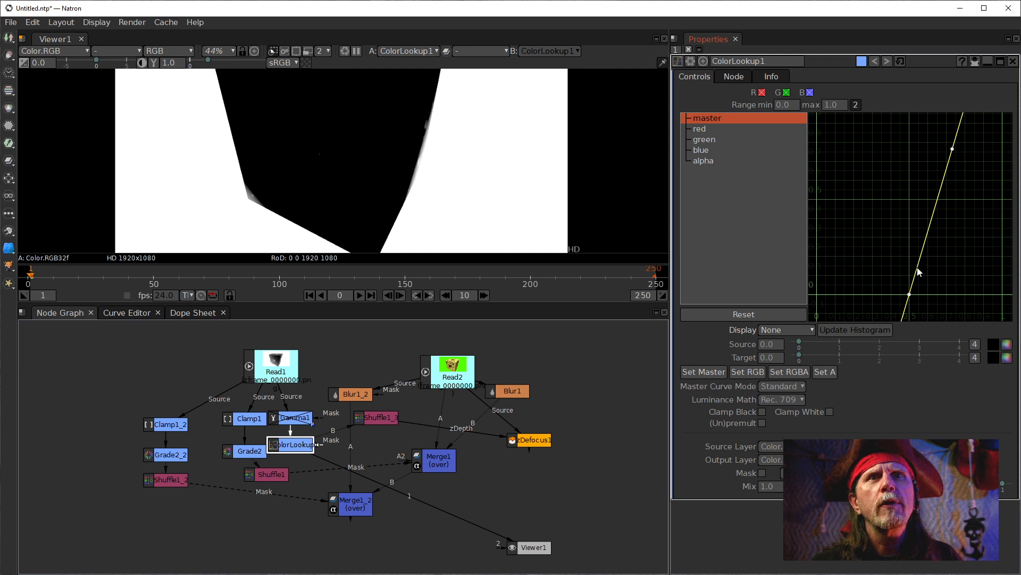
drag(928, 264, 922, 218)
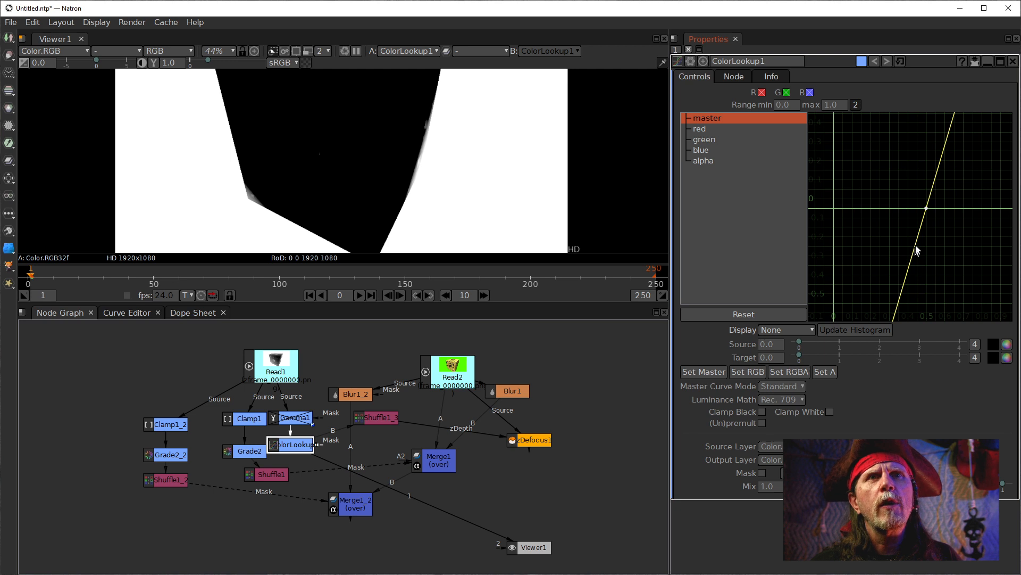
drag(942, 179, 902, 250)
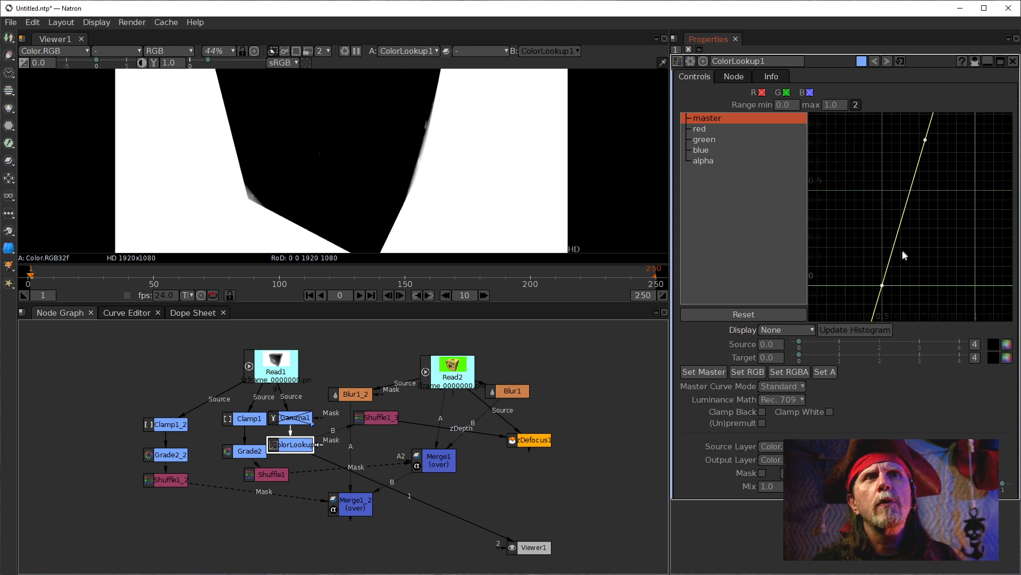
ctrl+click(905, 215)
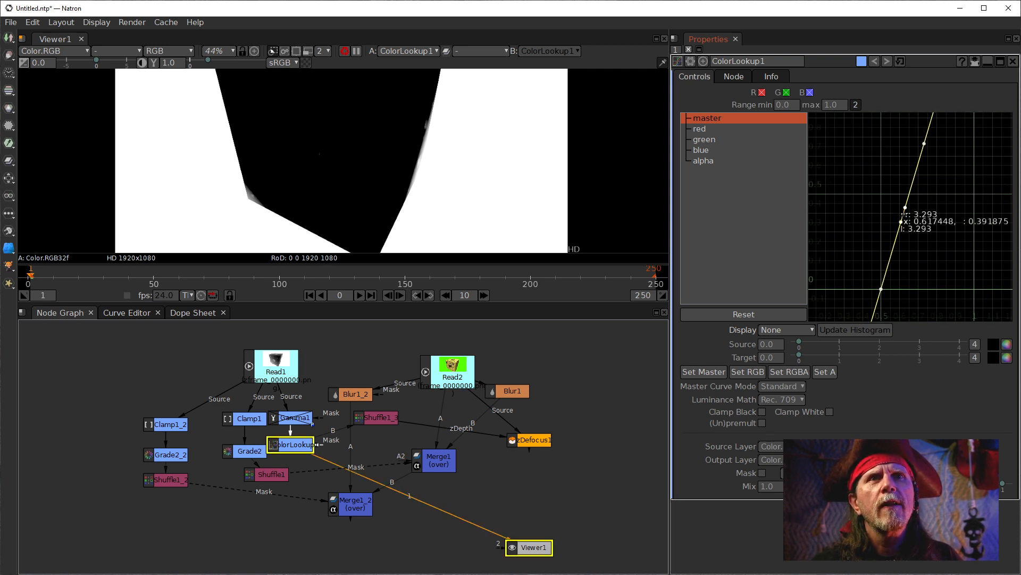
Step: Move the added ColorLookup1 master curve point to about x 0.50, y 0.00, and delete that point
drag(901, 222, 828, 289)
drag(857, 239, 955, 281)
drag(993, 109, 931, 123)
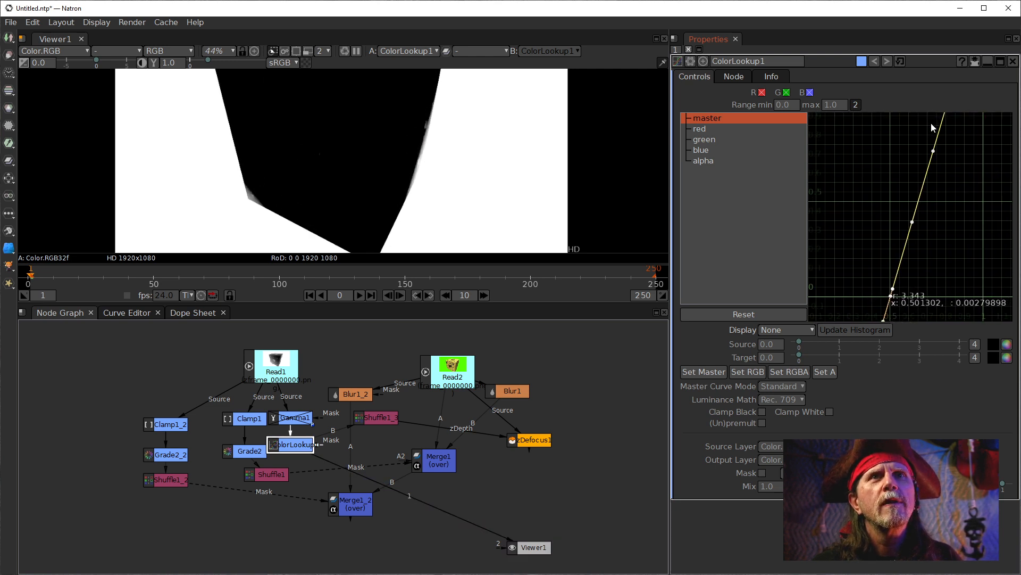
click(911, 229)
key(Delete)
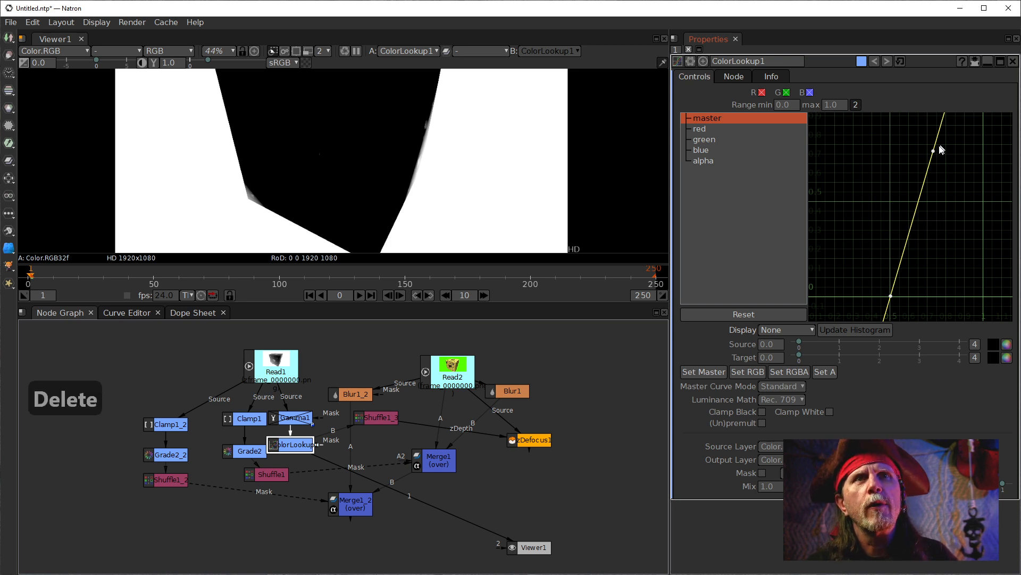
Step: Reshape the master curve by moving its lower and upper points, placing the upper point at about x 0.69
drag(933, 152, 877, 173)
key(f)
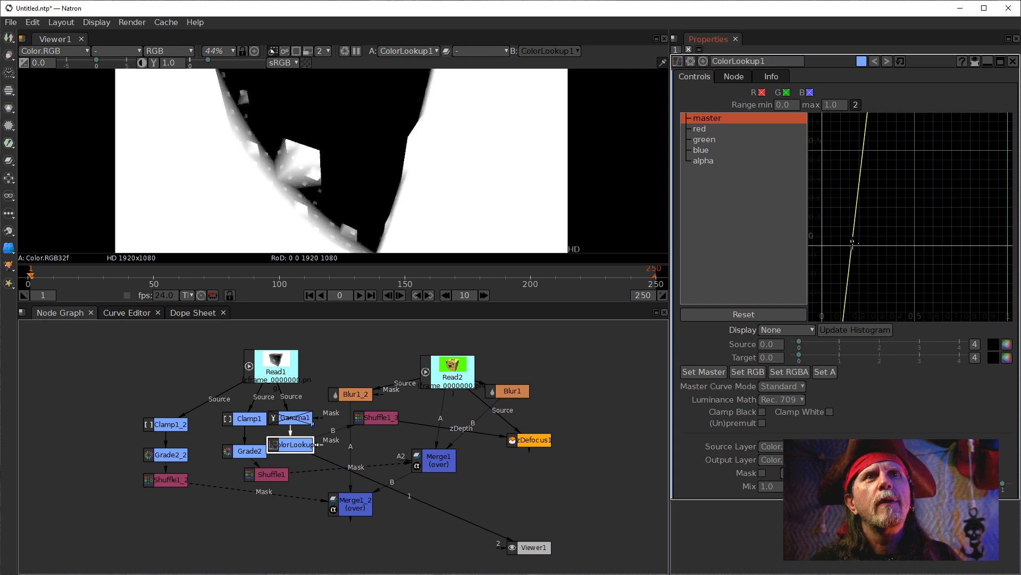
drag(854, 247, 917, 203)
drag(908, 278, 864, 280)
key(f)
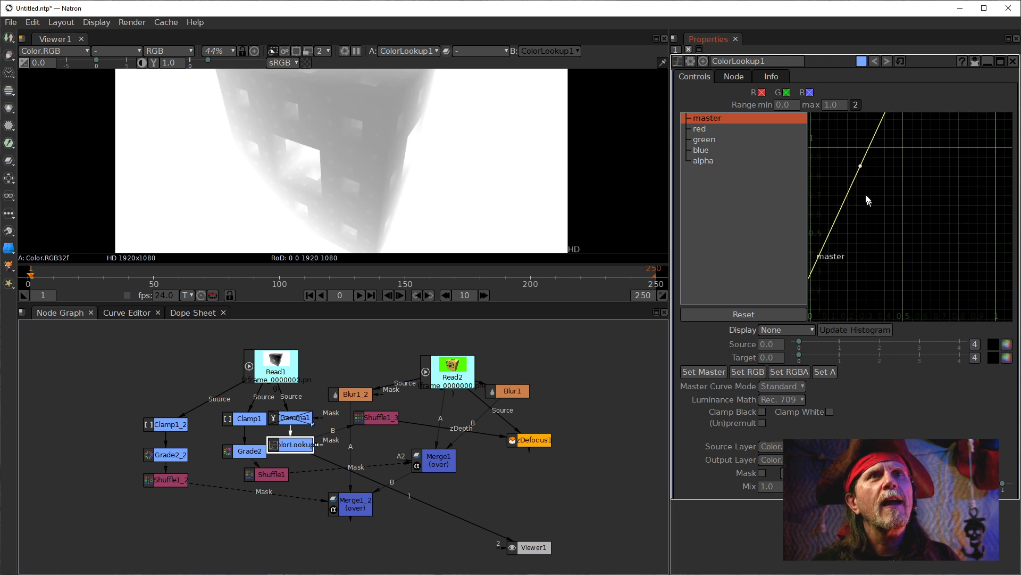
drag(860, 167, 940, 200)
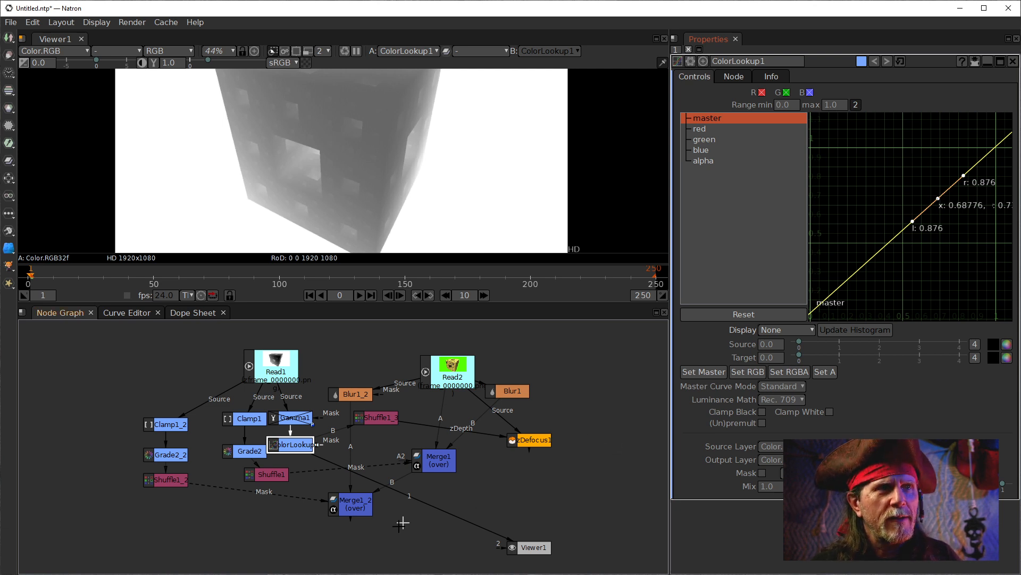
Step: Show zDefocus1 in the viewer and move ColorLookup1's lower master curve point to about x 0.21, y -0.02
click(534, 441)
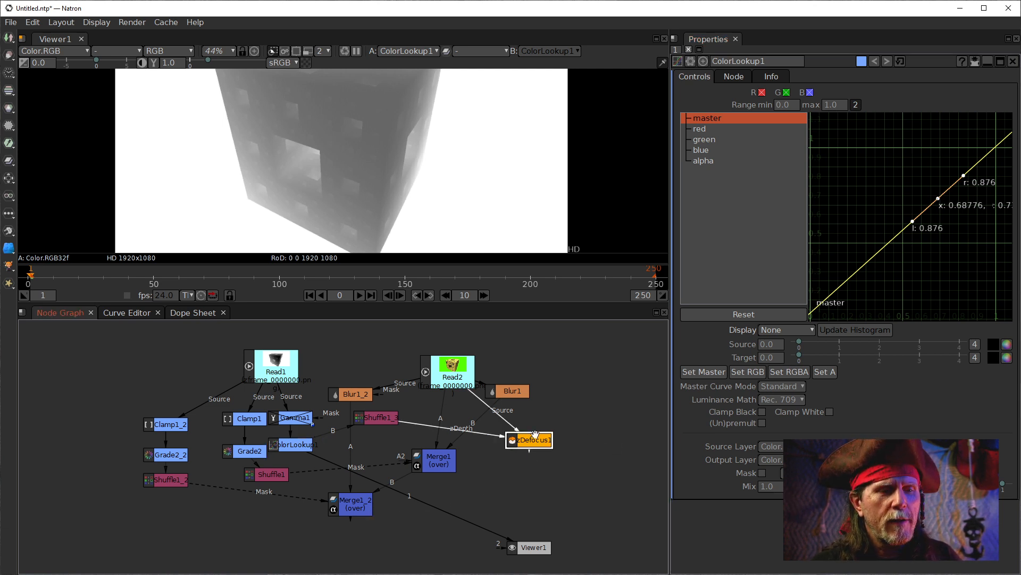
key(1)
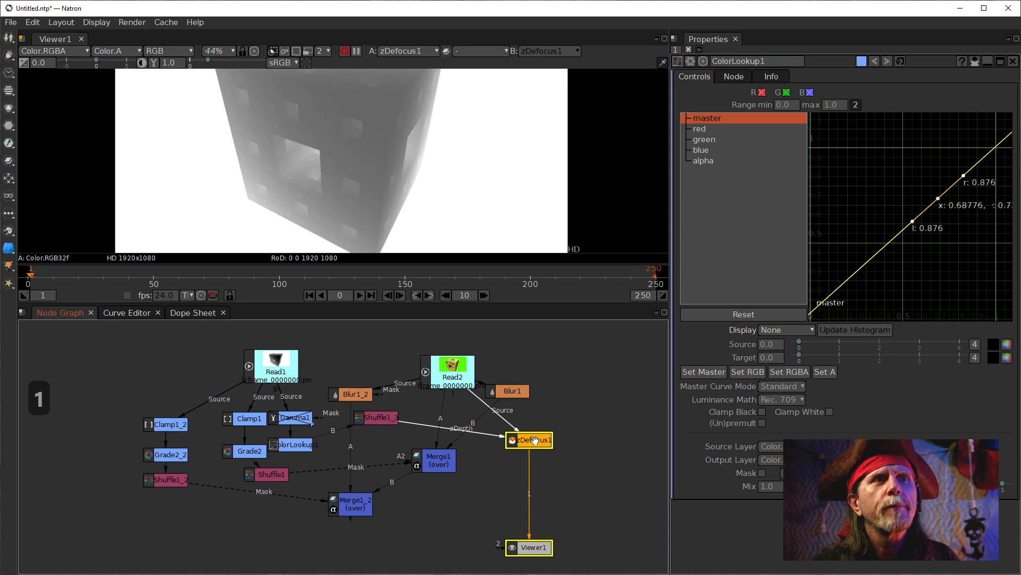
click(595, 458)
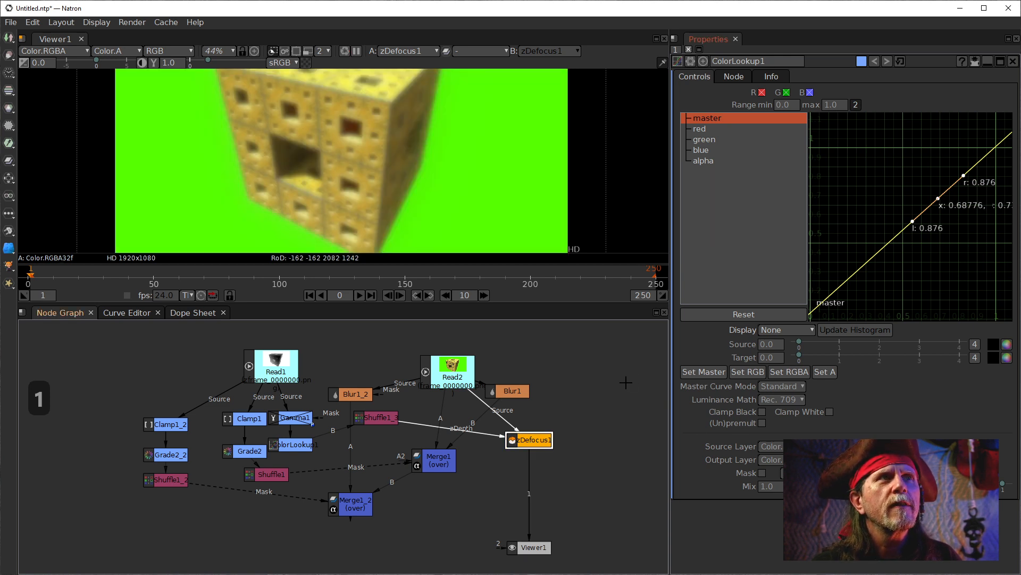
scroll(936, 170, down, 3)
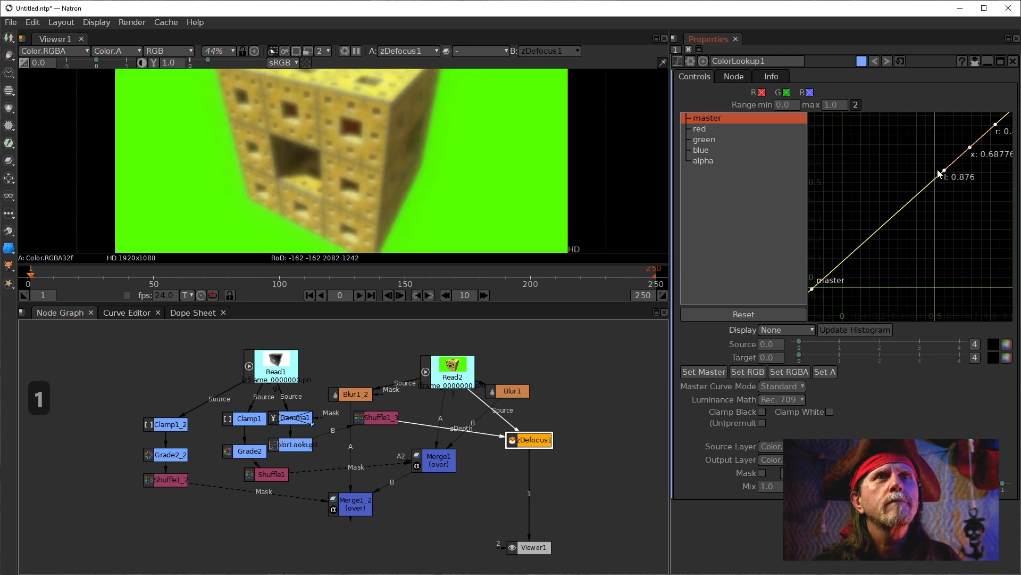
scroll(885, 224, down, 2)
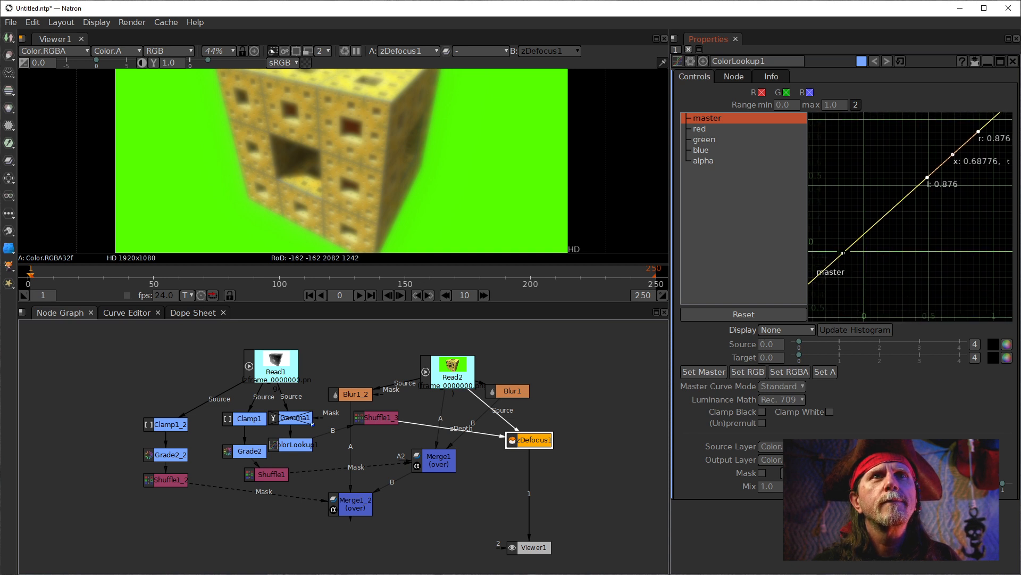
drag(842, 254, 863, 238)
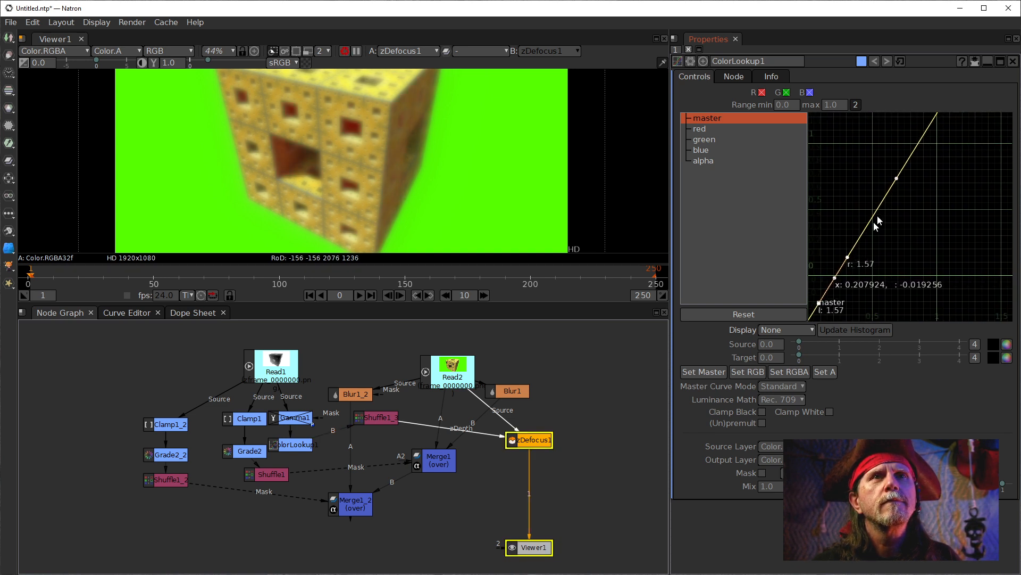
Step: Open the zDefocus1 settings and turn on Disable Defocus Front
double_click(526, 440)
click(806, 379)
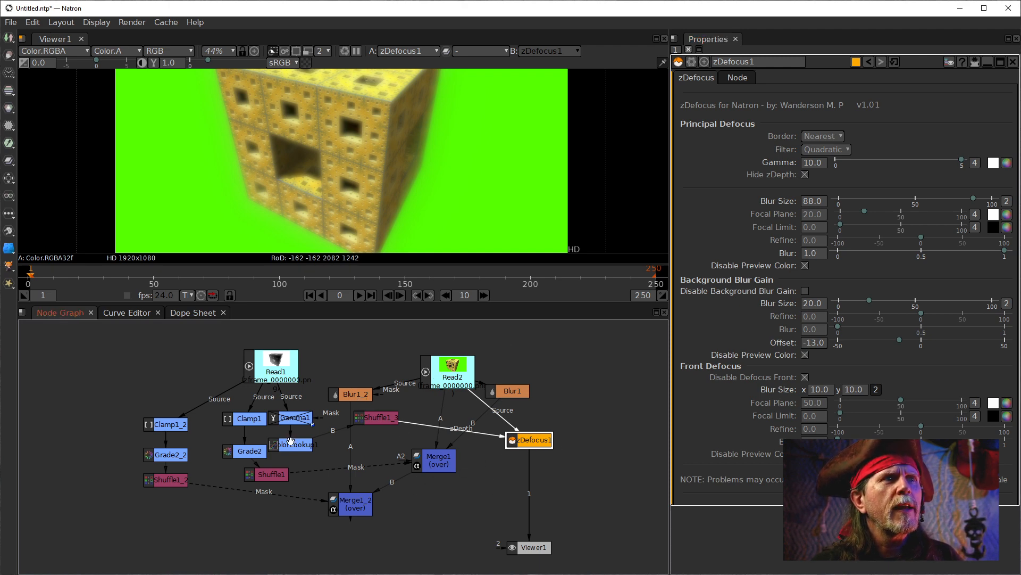
Step: Reopen ColorLookup1 and move the upper master curve point to about x 0.87, y 0.61 and the lower to about x 0.01, y 0.20
double_click(292, 439)
mouse_move(835, 277)
mouse_down()
mouse_move(877, 274)
mouse_move(837, 273)
mouse_up()
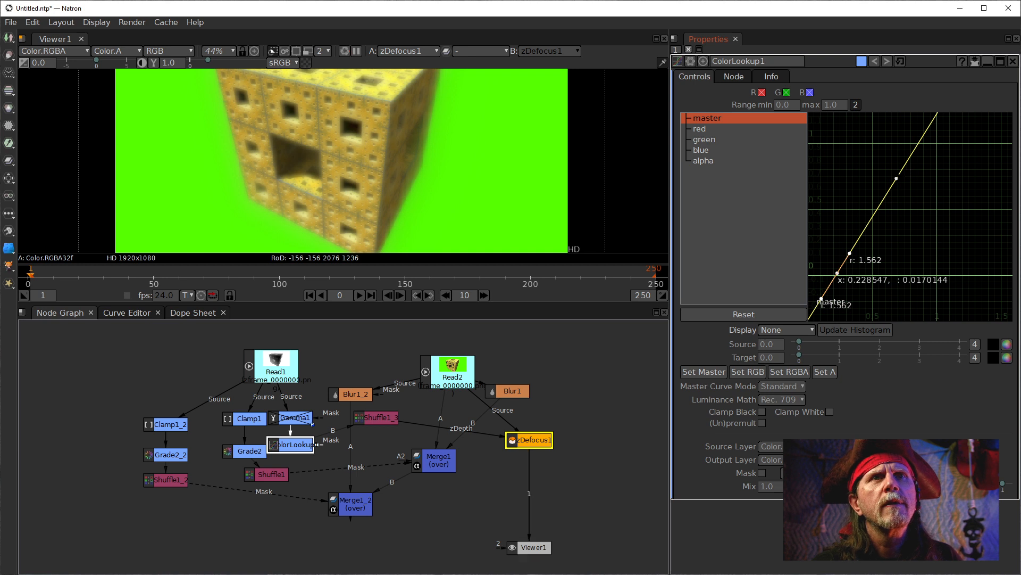
drag(896, 178, 918, 195)
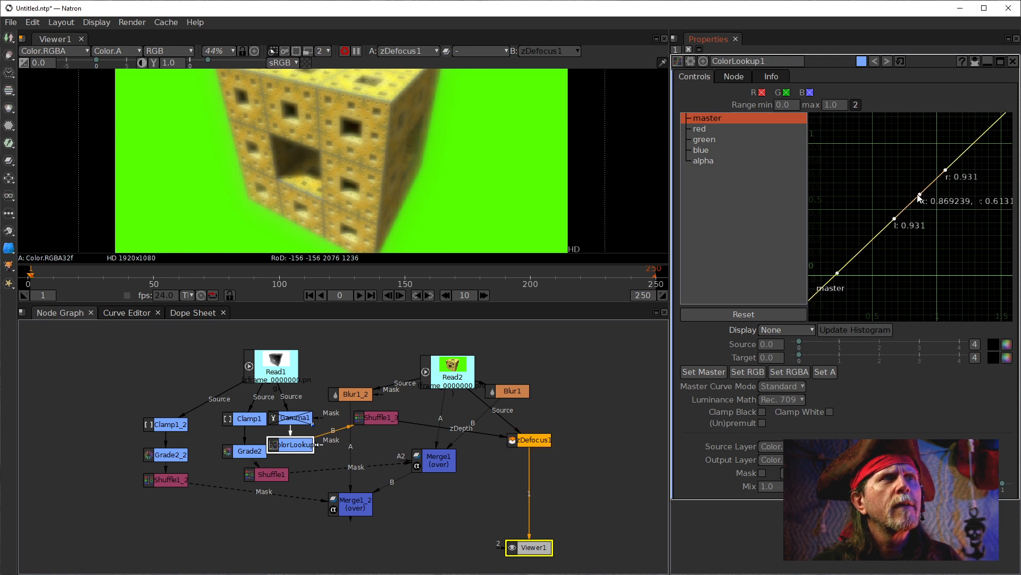
drag(879, 239, 927, 217)
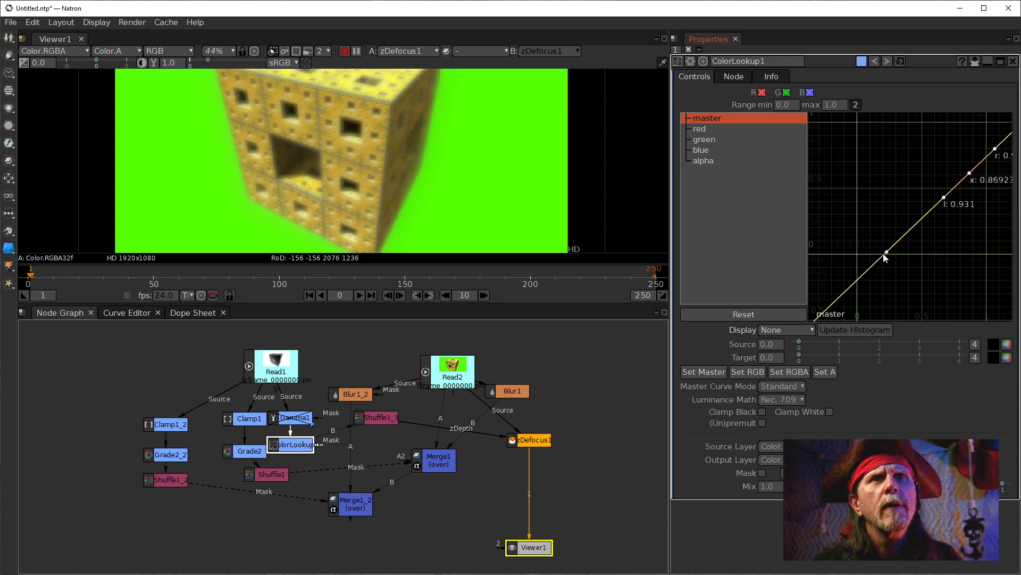
drag(884, 257, 917, 228)
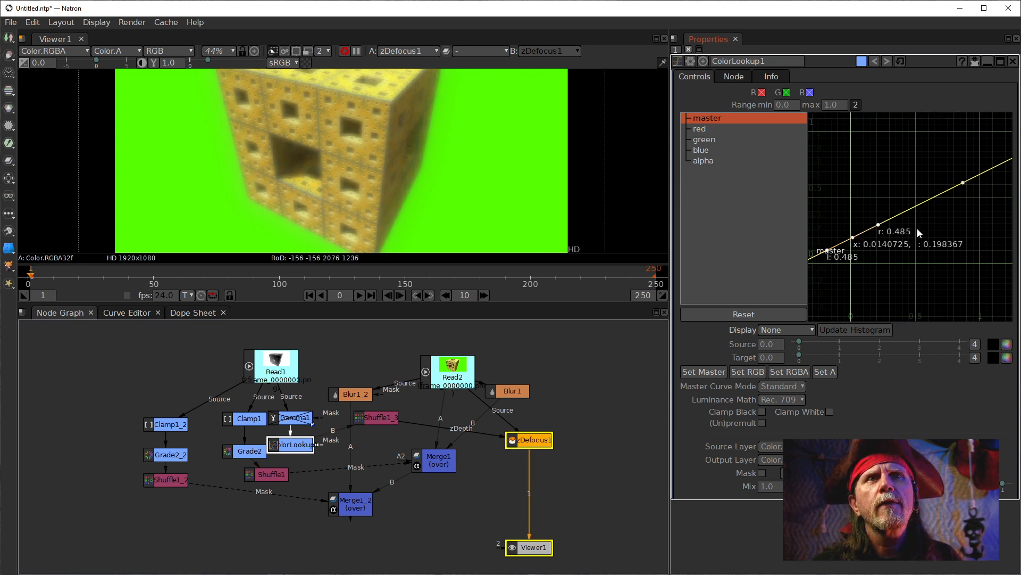
Step: Move the upper master curve point to about x 0.76 and the lower one to about x 0.17, y 0.00
drag(961, 184, 954, 164)
click(852, 236)
drag(877, 218, 946, 137)
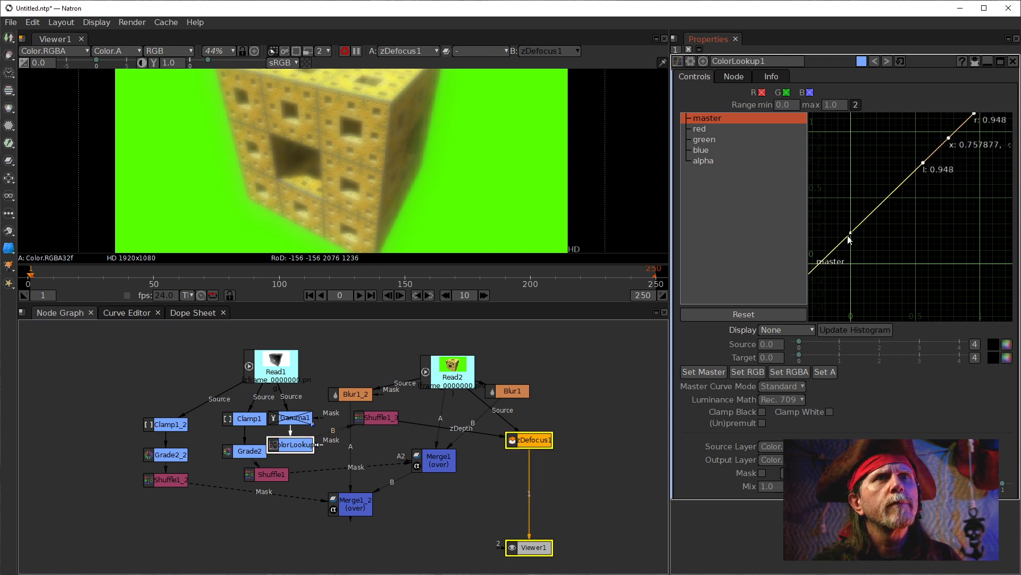
drag(854, 232, 873, 264)
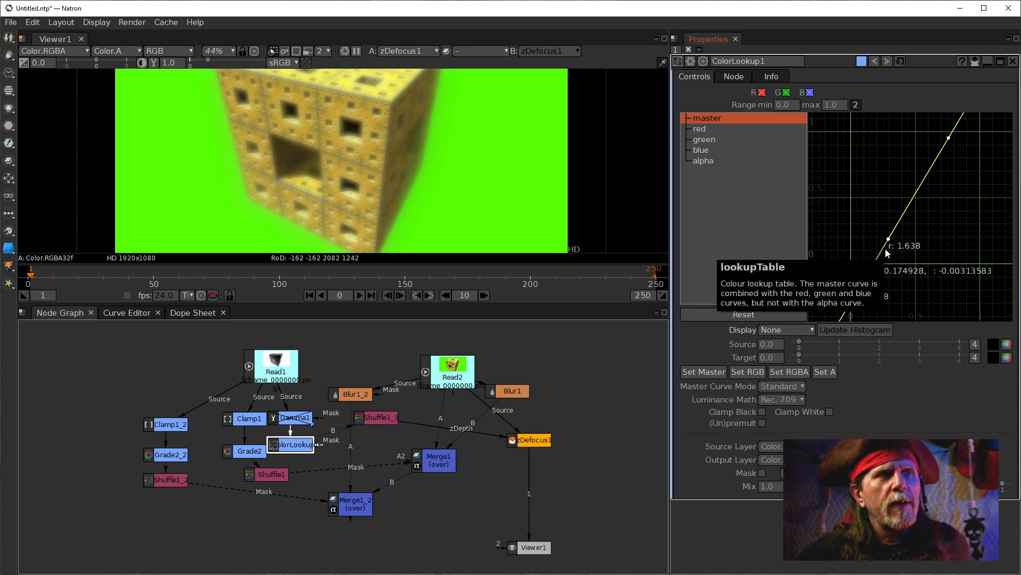
Step: In zDefocus1, turn off Disable Preview Color for the Principal Defocus and turn off Disable Defocus Front
click(529, 439)
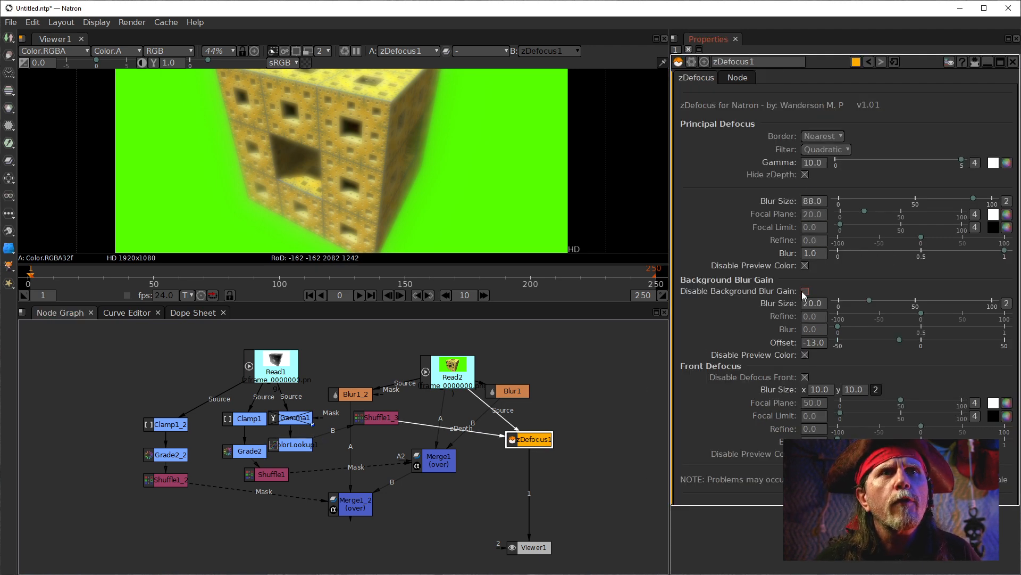
click(805, 265)
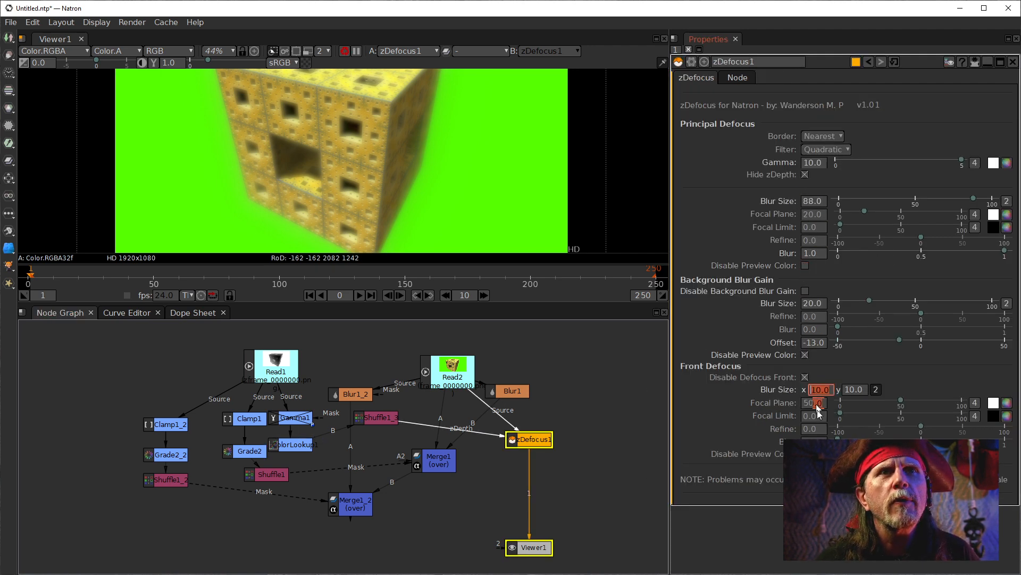
click(804, 379)
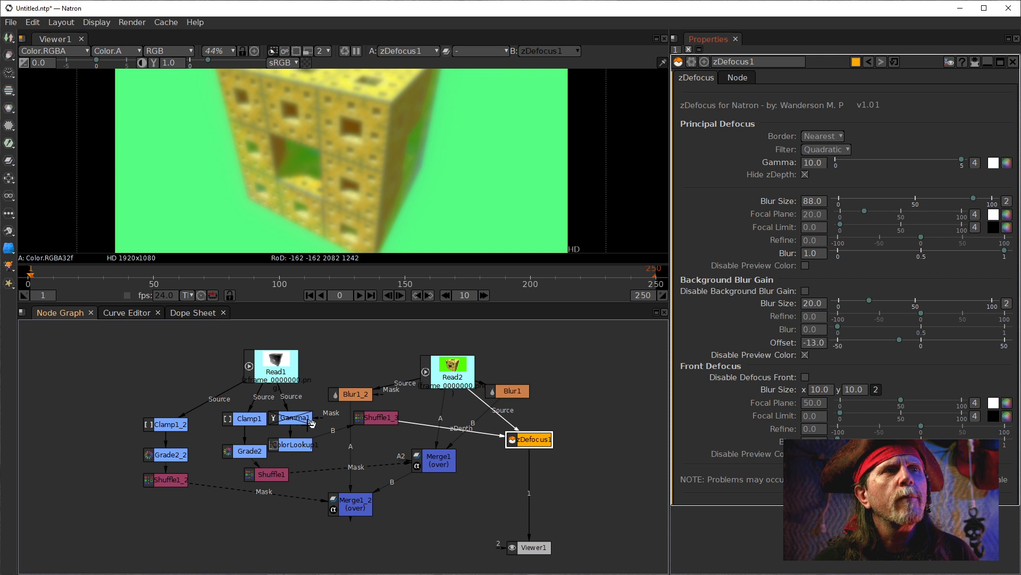
click(521, 441)
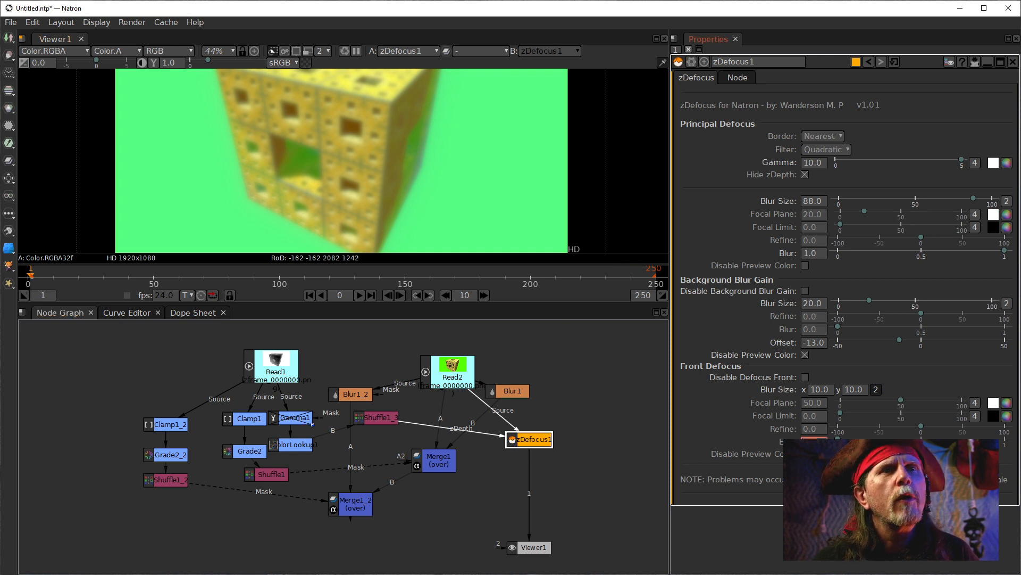
Step: Collapse the Front Defocus Blur Size to a single value, try 0 and 20, and set it to 30
click(824, 416)
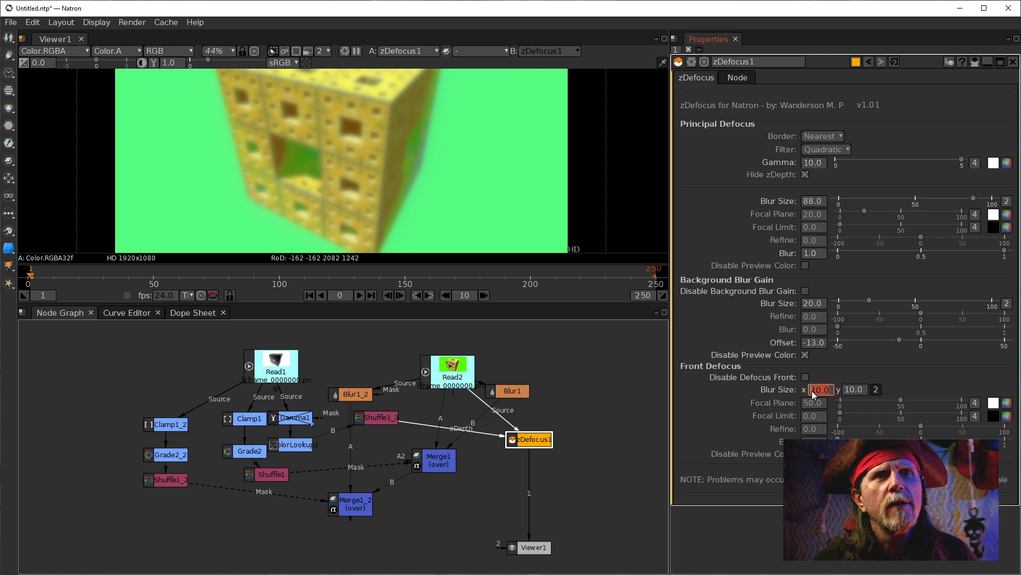
click(815, 403)
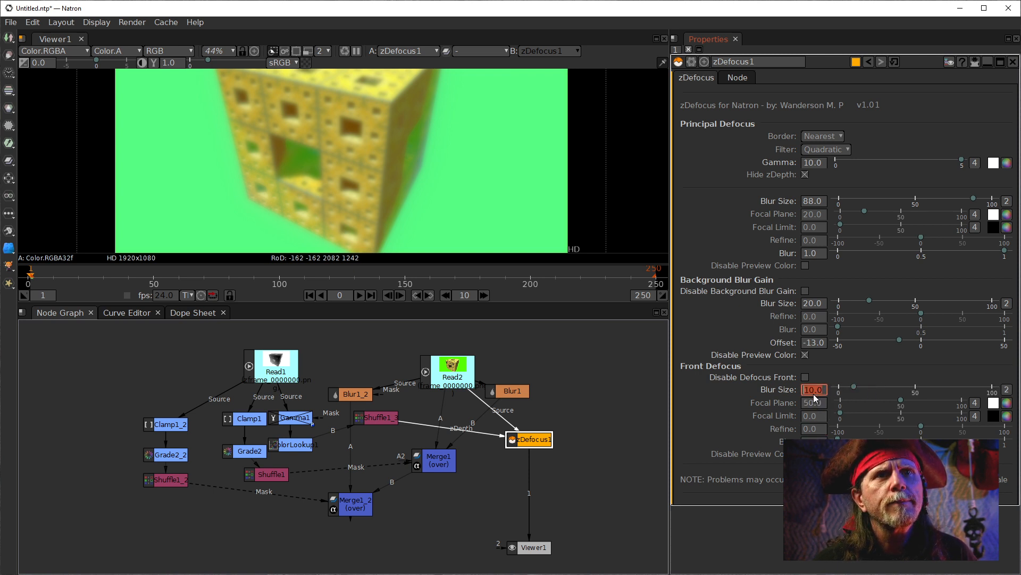
key(Delete)
text(0)
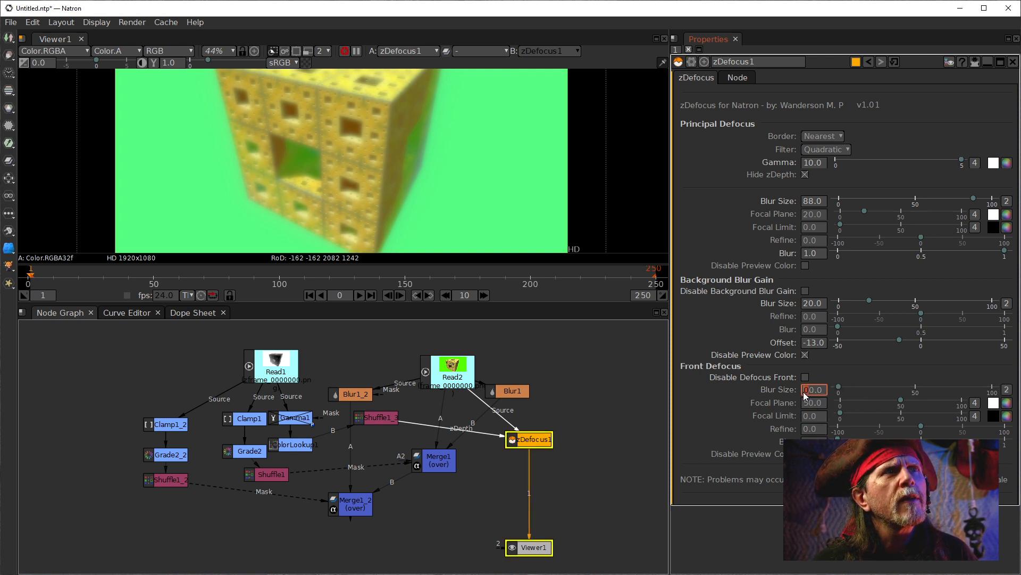
key(Delete)
text(2)
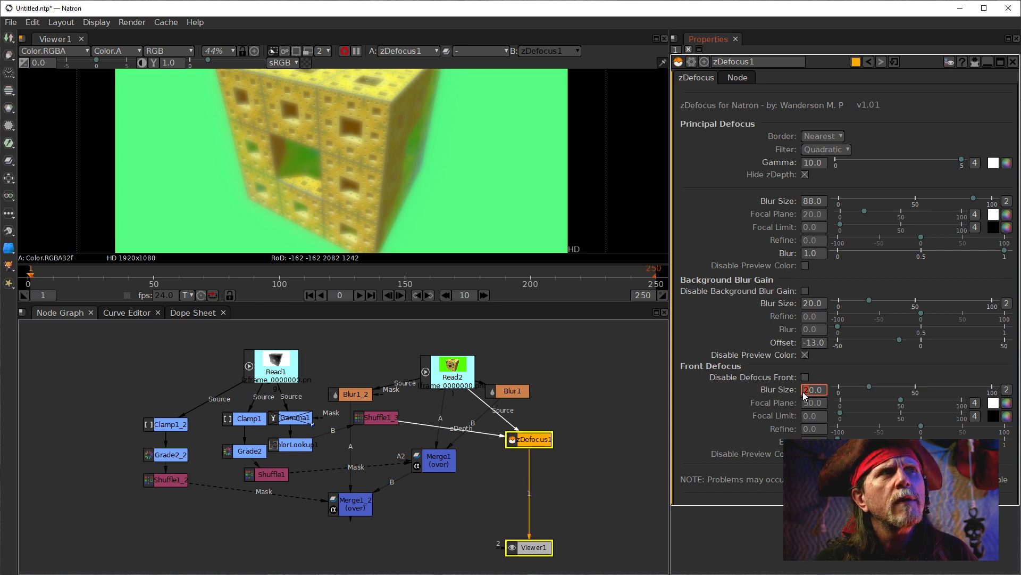
key(Delete)
text(3)
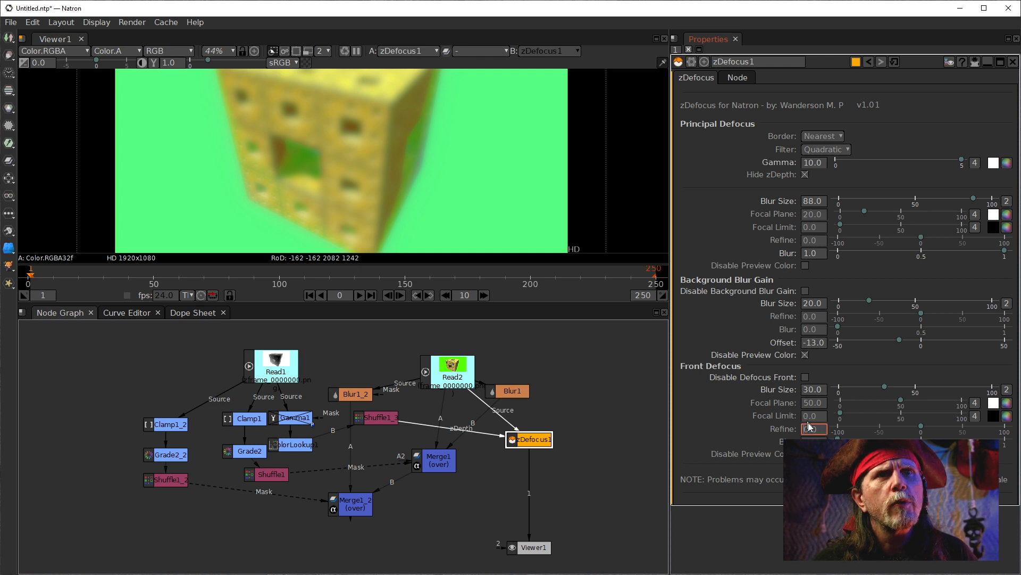
Step: Try Front Defocus Refine at -100, 100 and 6.70, and set it to -0.30
drag(921, 426, 822, 437)
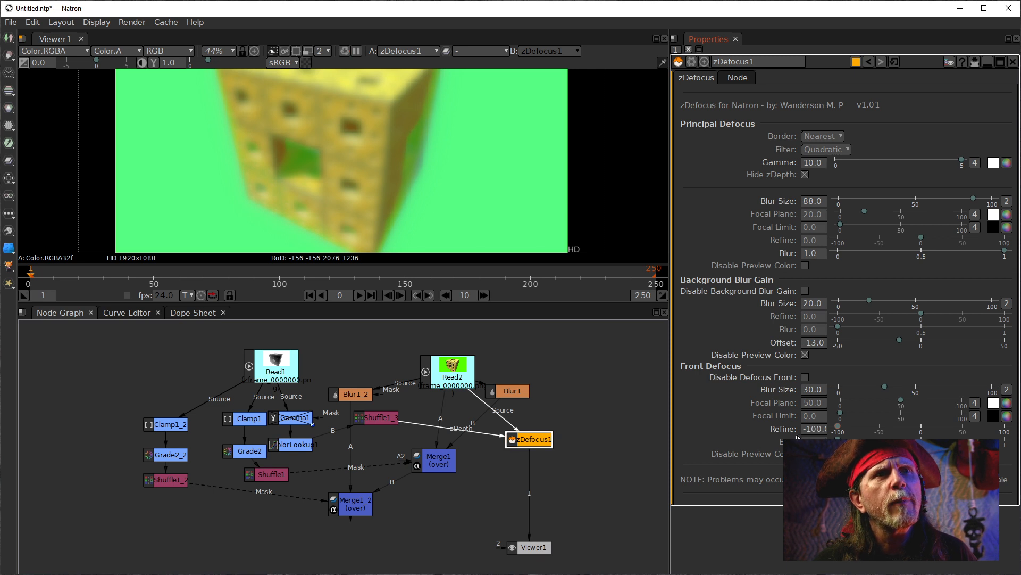
drag(794, 437, 1011, 445)
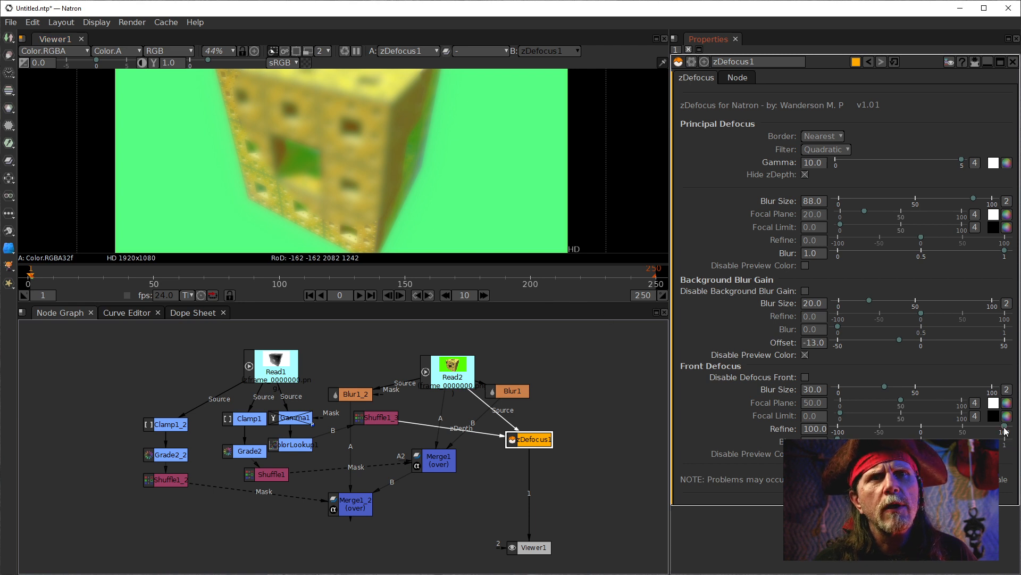
mouse_move(1006, 431)
mouse_down()
mouse_move(941, 429)
mouse_move(1006, 429)
mouse_up()
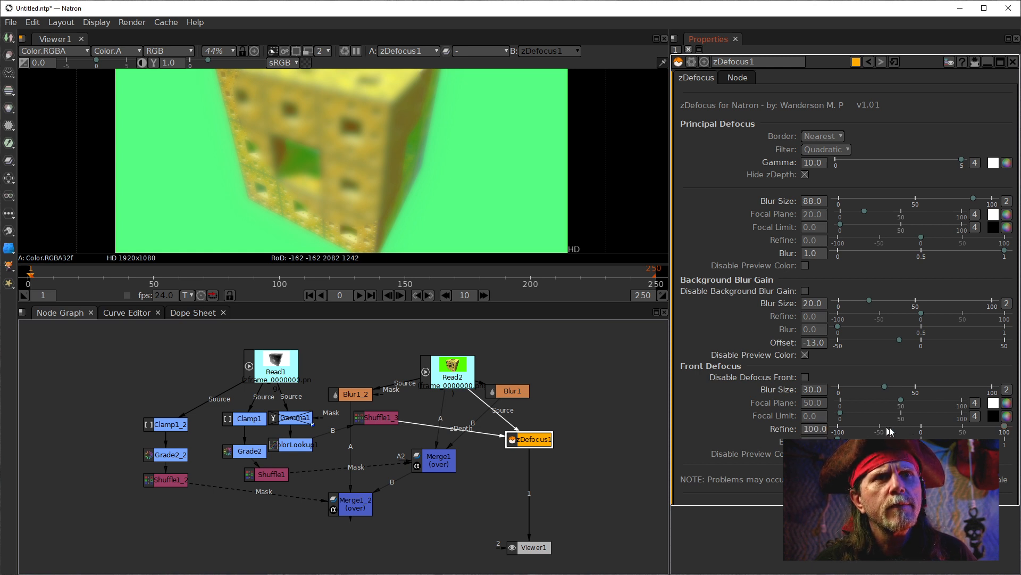
click(927, 429)
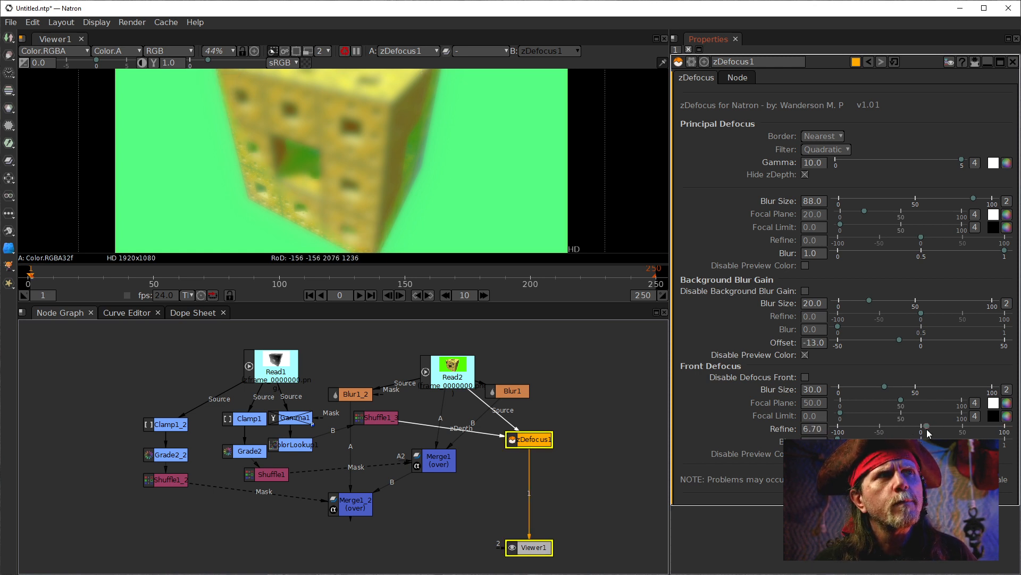
drag(927, 429, 921, 430)
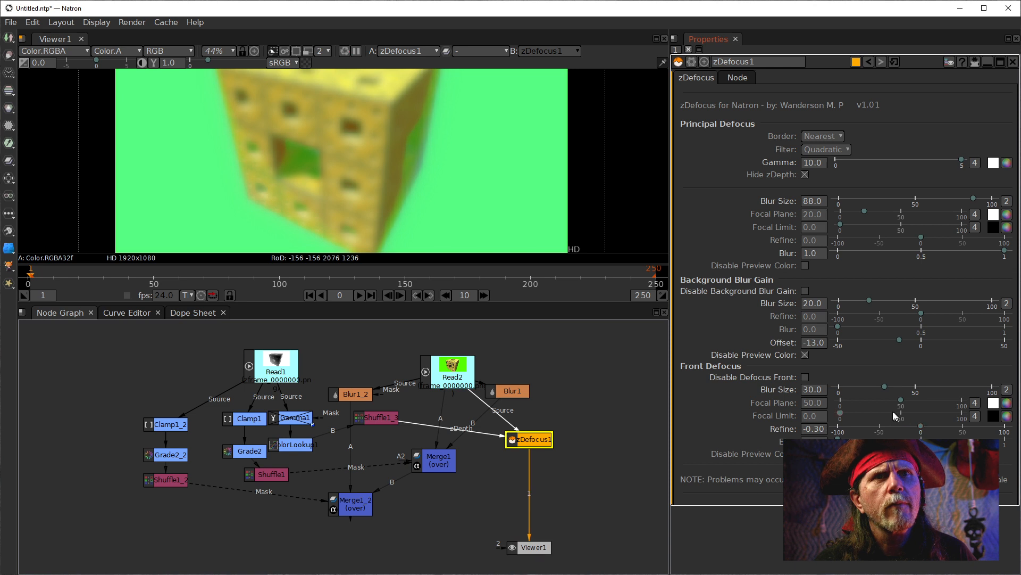
Step: Try a Front Defocus Focal Limit of 25.20 and raise it to 36.60
drag(840, 414, 873, 420)
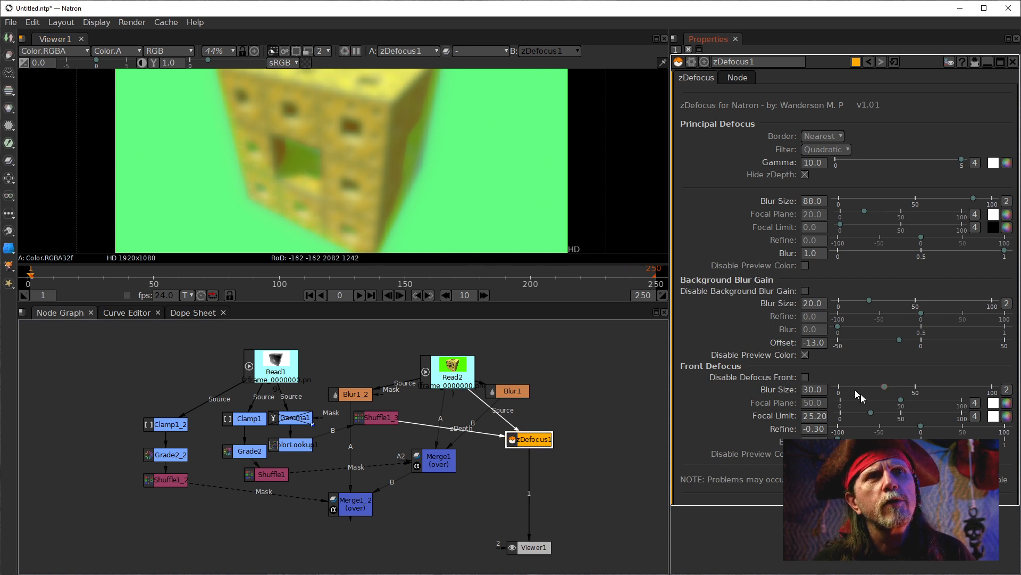
mouse_move(872, 415)
mouse_down()
mouse_move(844, 413)
mouse_move(884, 414)
mouse_up()
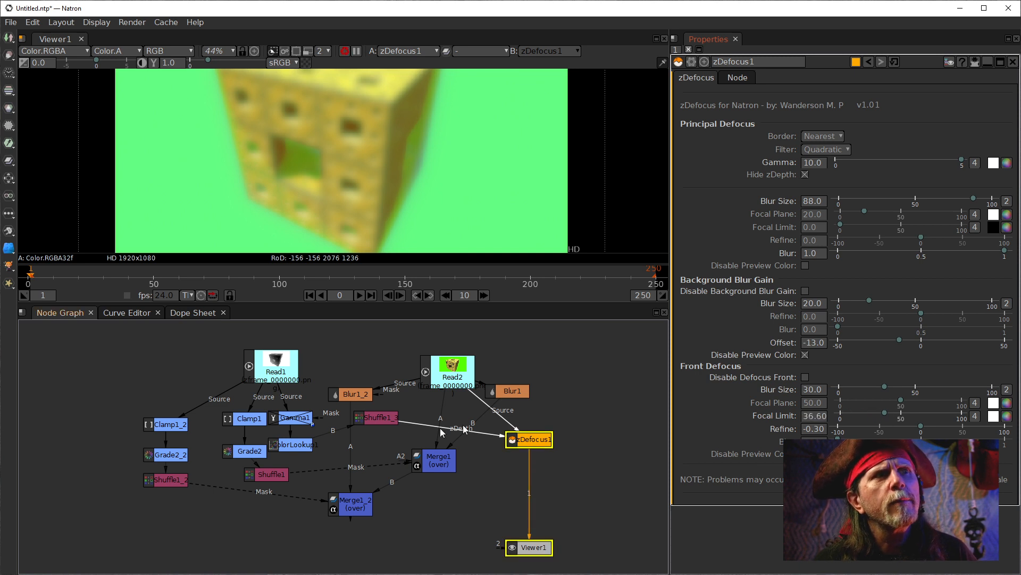
Step: Disable the ColorLookup1 node in the node graph
click(294, 444)
key(d)
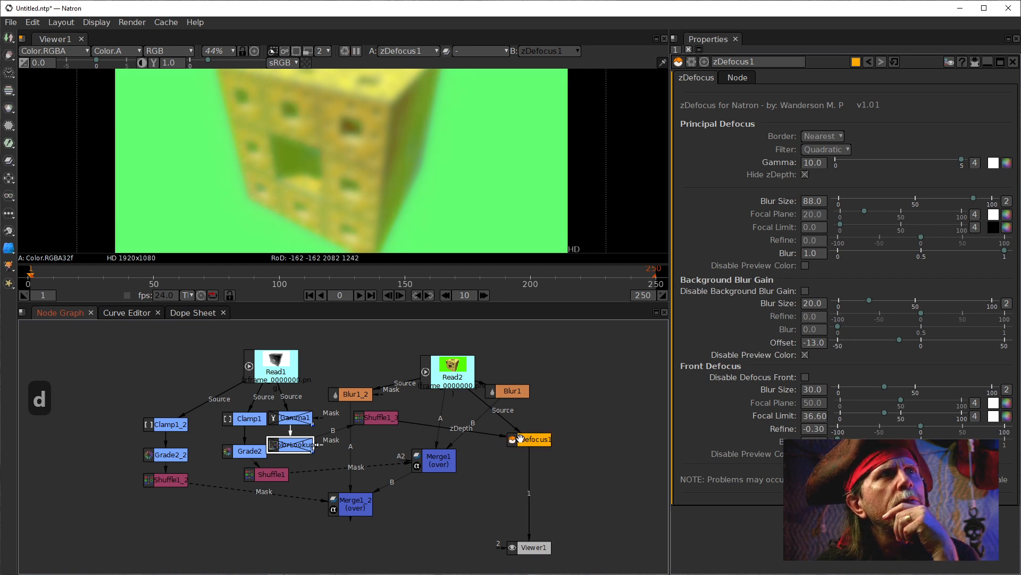
Step: Try a Front Defocus Focal Limit of 27, set Front Refine to 100, and set the Focal Limit to 32.70
mouse_move(885, 412)
mouse_down()
mouse_move(831, 407)
mouse_move(907, 417)
mouse_move(862, 413)
mouse_move(873, 413)
mouse_up()
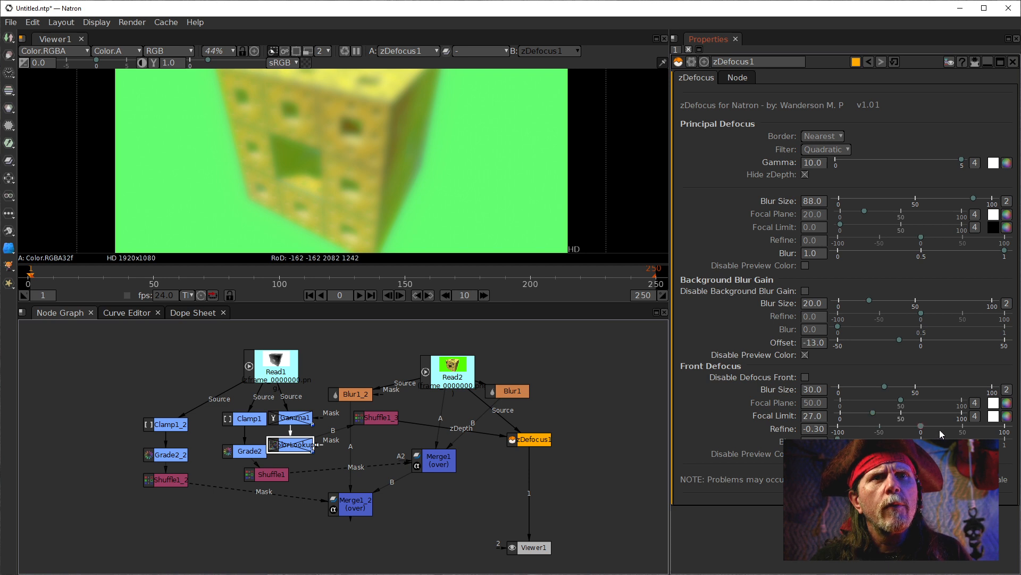
drag(920, 426, 1001, 437)
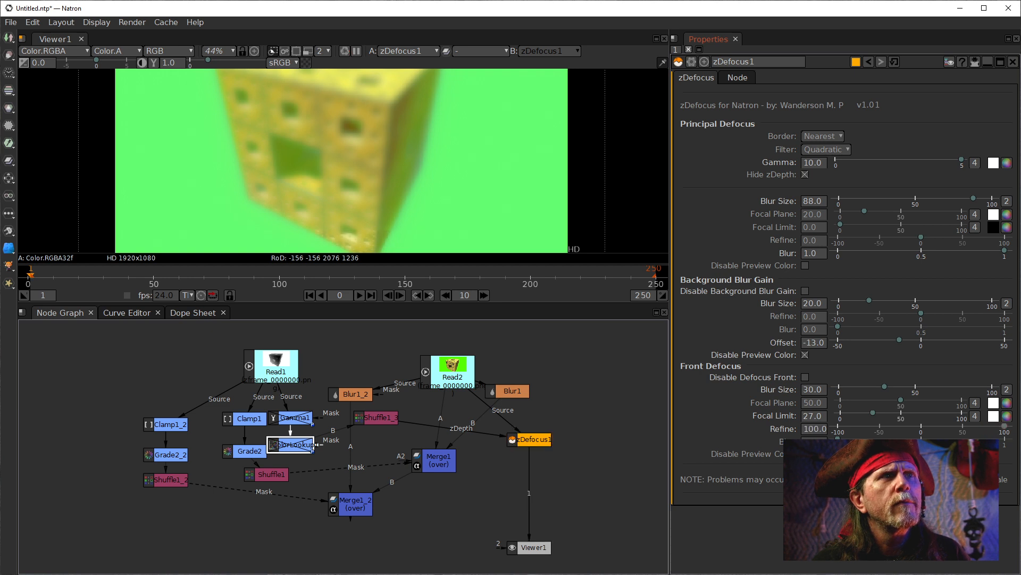
click(874, 415)
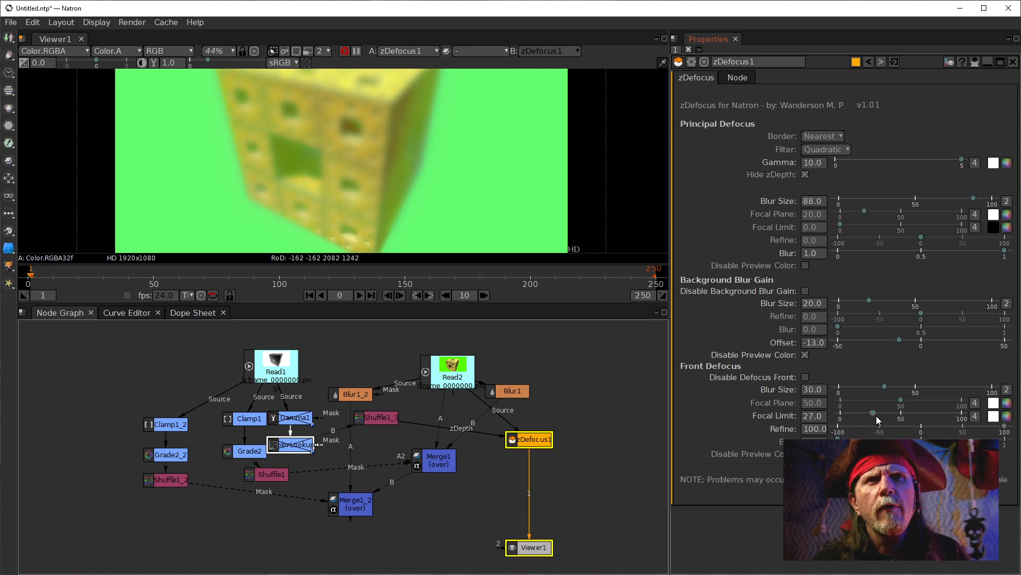
mouse_move(878, 412)
mouse_down()
mouse_move(920, 417)
mouse_move(881, 417)
mouse_up()
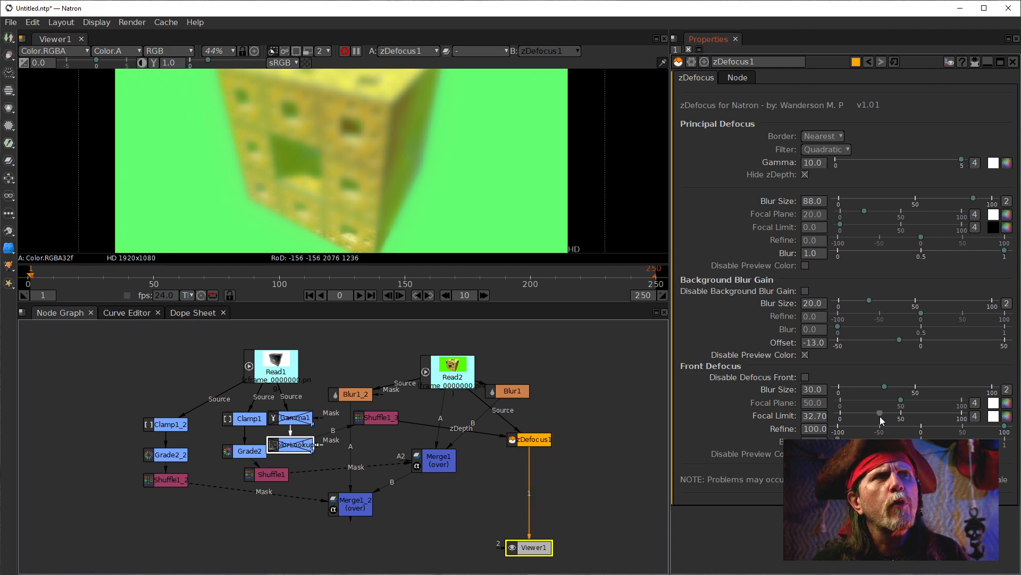
Step: Re-enable ColorLookup1 and steepen its master curve, moving the upper point to about x 0.23, y 0.87 and the lower point to about x 0.10
double_click(286, 444)
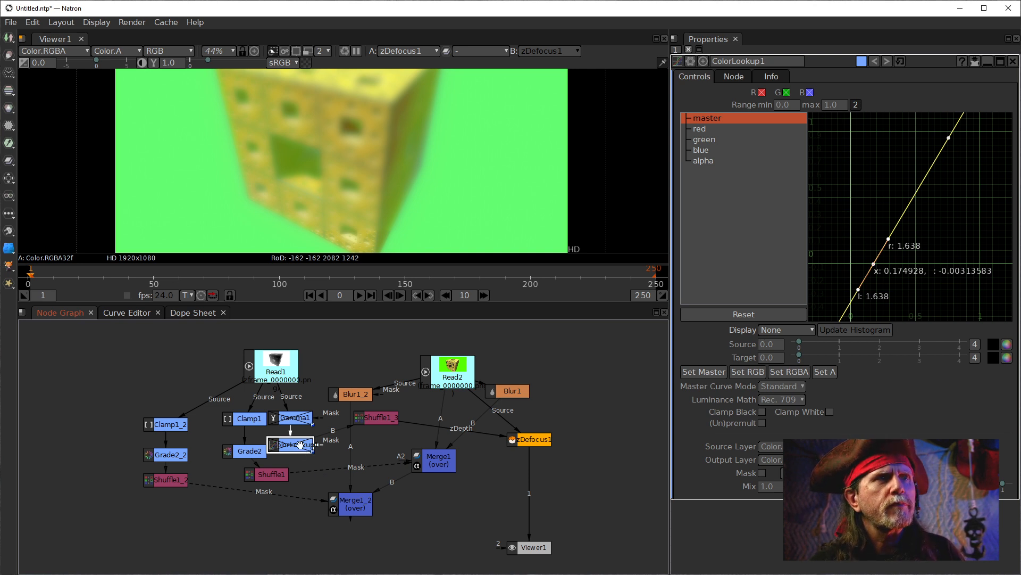
key(d)
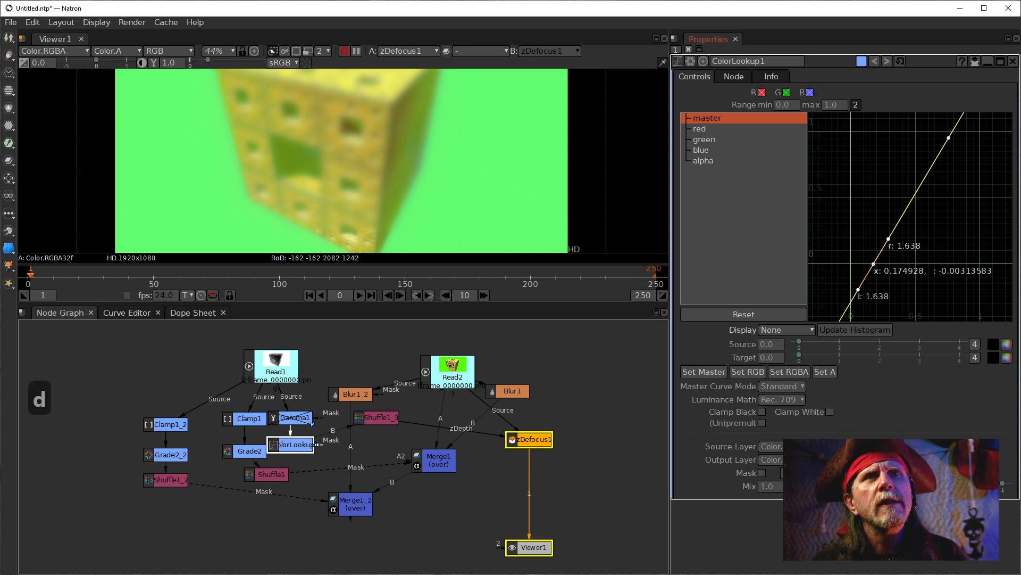
mouse_move(879, 264)
mouse_down()
mouse_move(848, 260)
mouse_move(855, 206)
mouse_move(865, 263)
mouse_up()
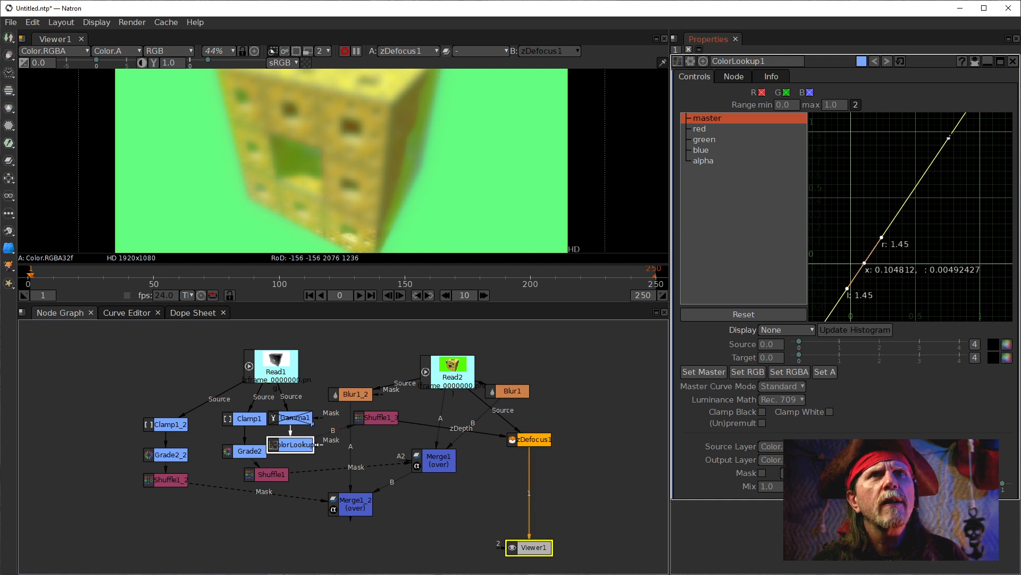
drag(950, 137, 888, 142)
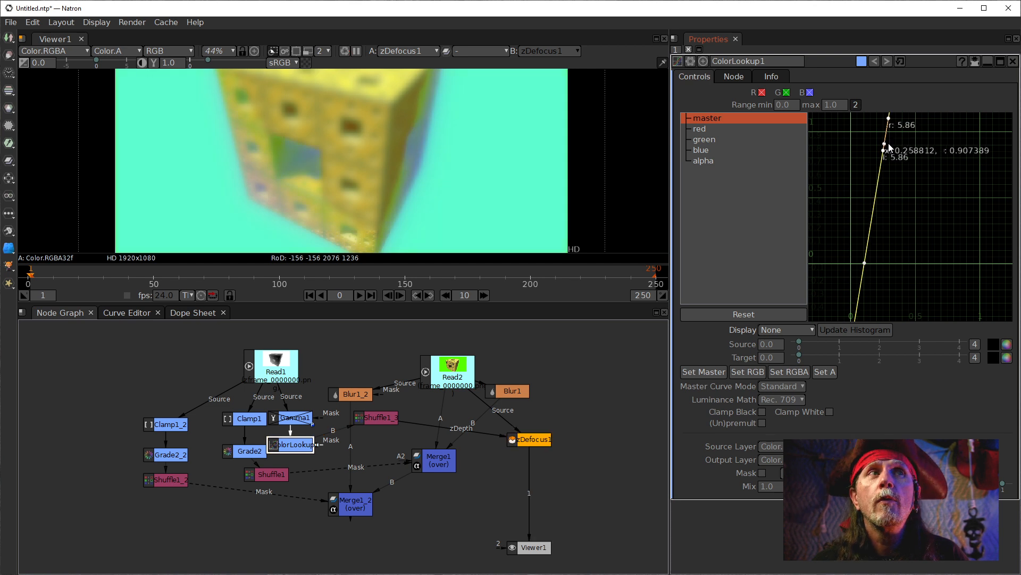
mouse_move(890, 144)
mouse_down()
mouse_move(935, 151)
mouse_move(885, 151)
mouse_up()
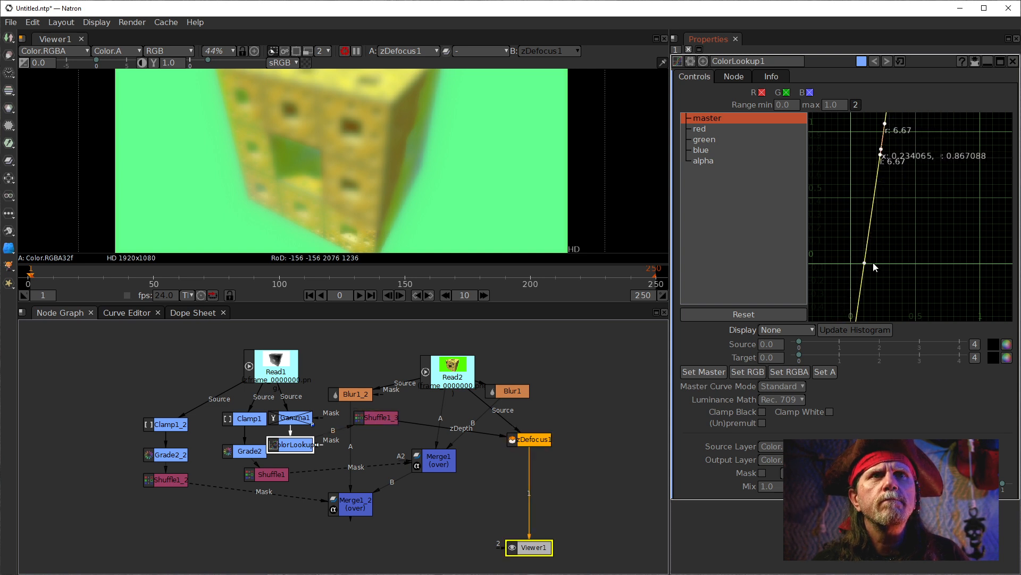
mouse_move(865, 263)
mouse_down()
mouse_move(838, 260)
mouse_move(862, 262)
mouse_up()
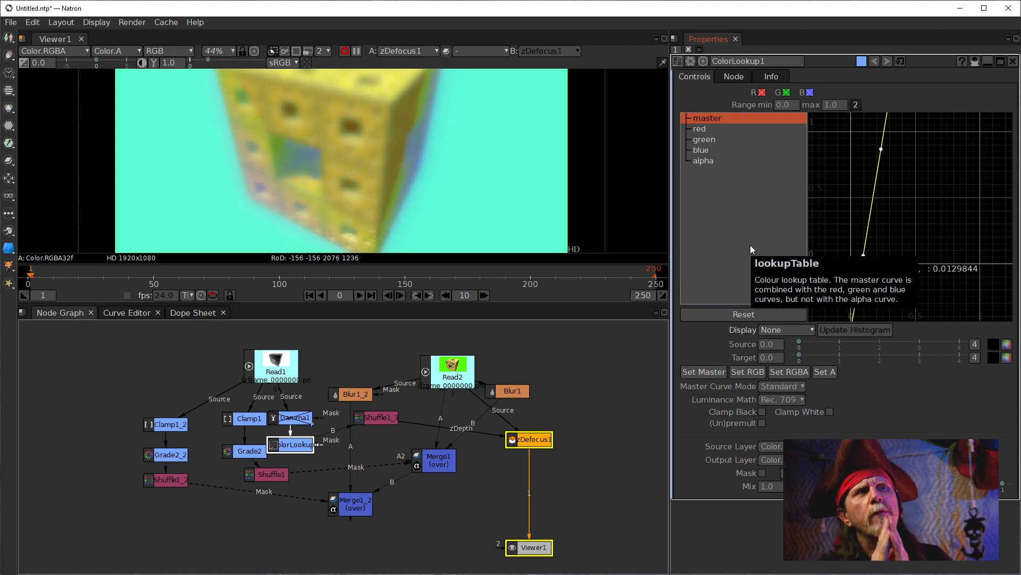
Step: Try zDefocus1 Principal Defocus Gamma values of 6, 8 and 13, and set it to 16
double_click(521, 439)
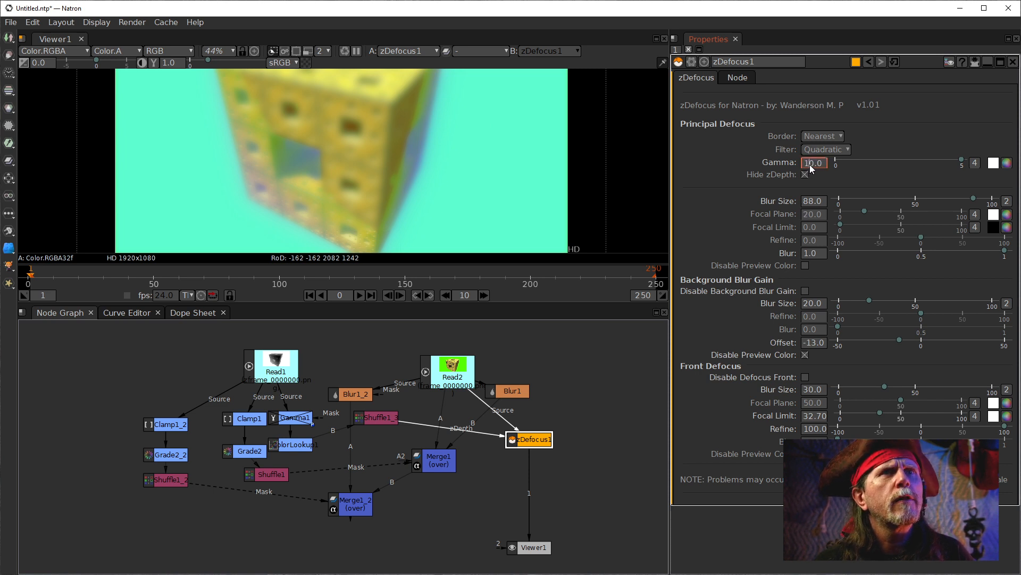
scroll(811, 168, down, 1)
scroll(810, 166, down, 2)
scroll(810, 169, down, 1)
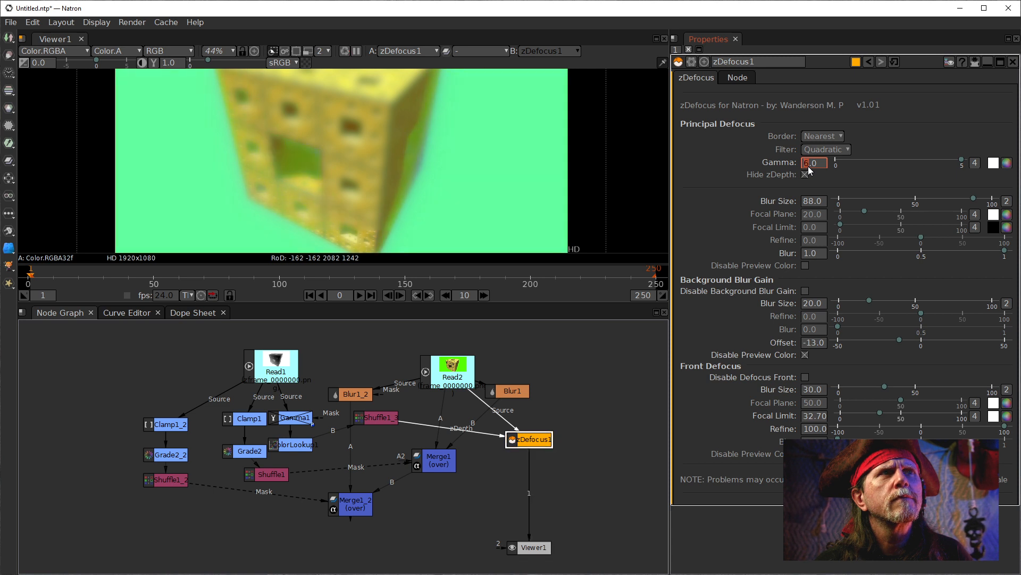
scroll(809, 169, up, 2)
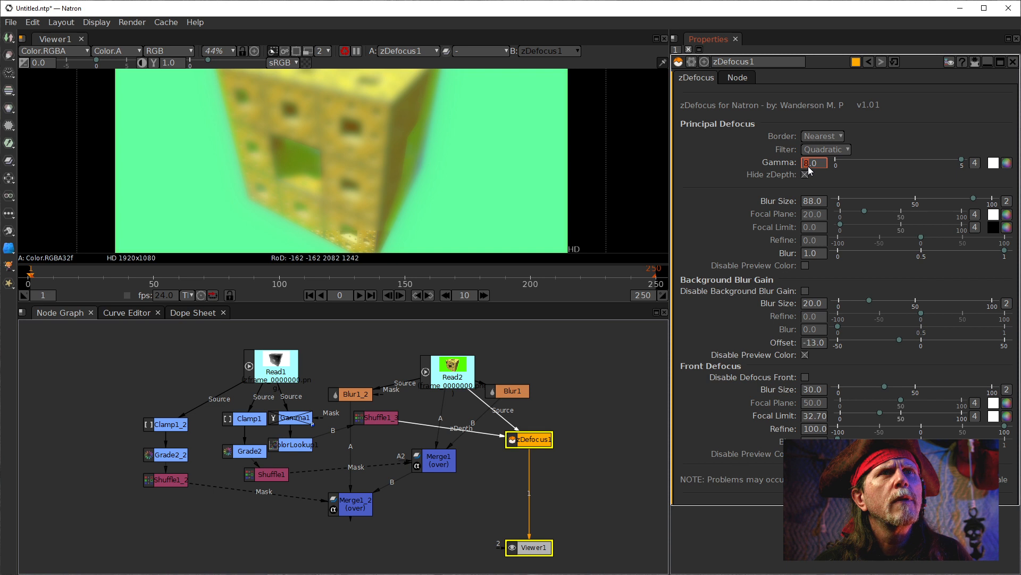
scroll(810, 169, up, 3)
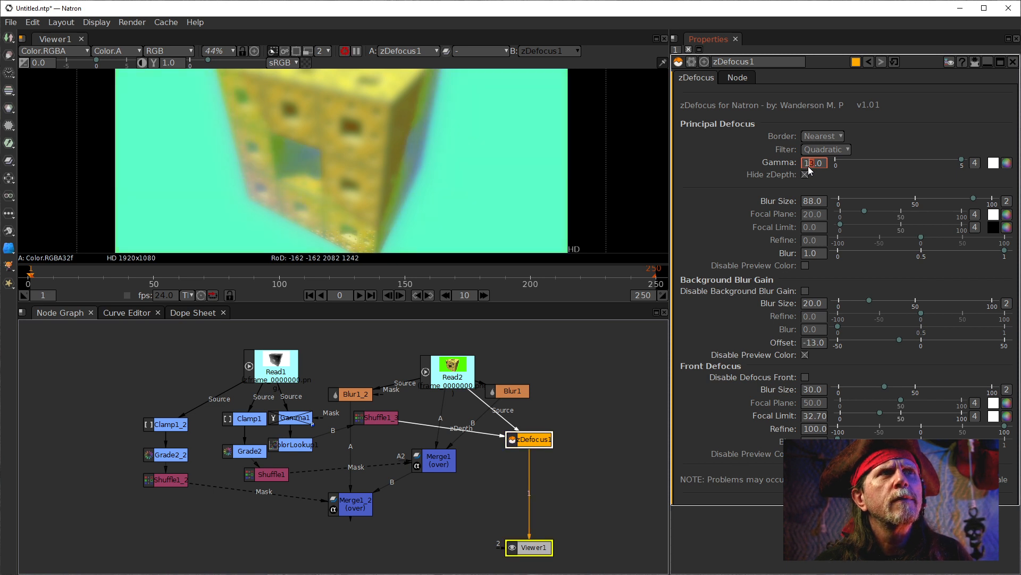
scroll(810, 169, up, 1)
scroll(810, 169, up, 1)
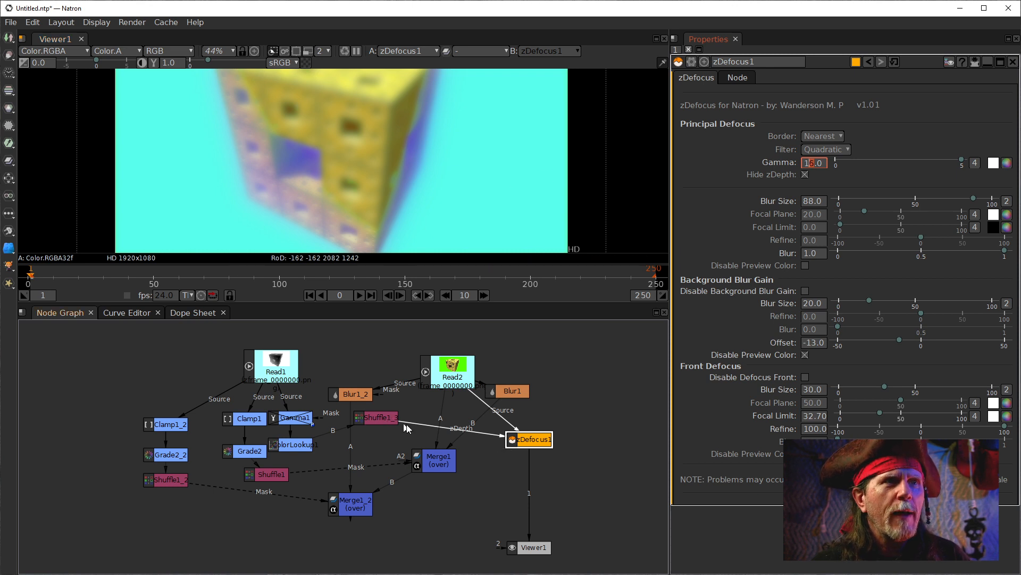
Step: Reconnect zDefocus1's zDepth input to Gamma1 and show only the depth pass, disabling its preview color, Background Blur Gain and Front Defocus
drag(421, 424, 318, 429)
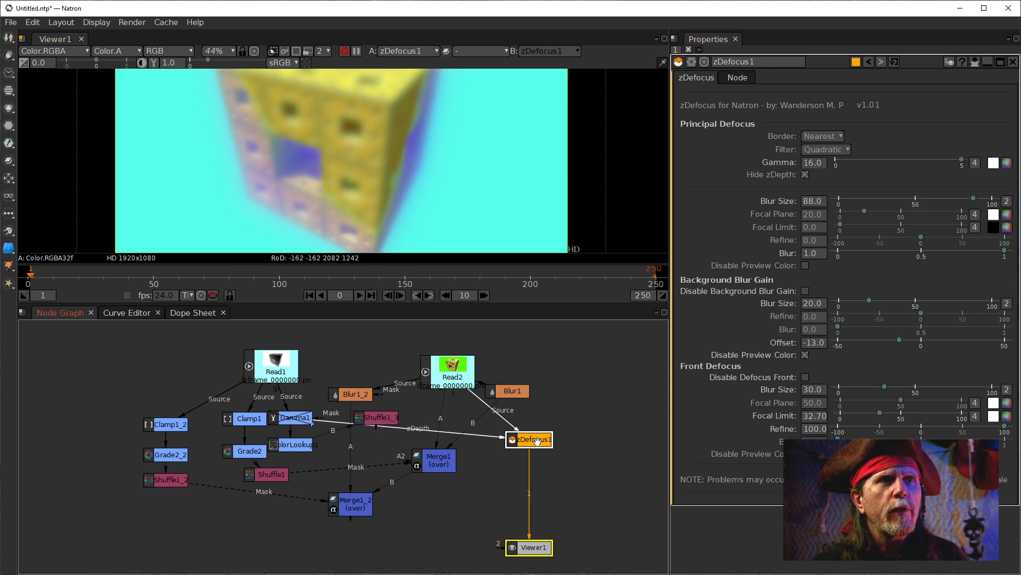
click(806, 265)
click(805, 175)
click(805, 378)
click(806, 292)
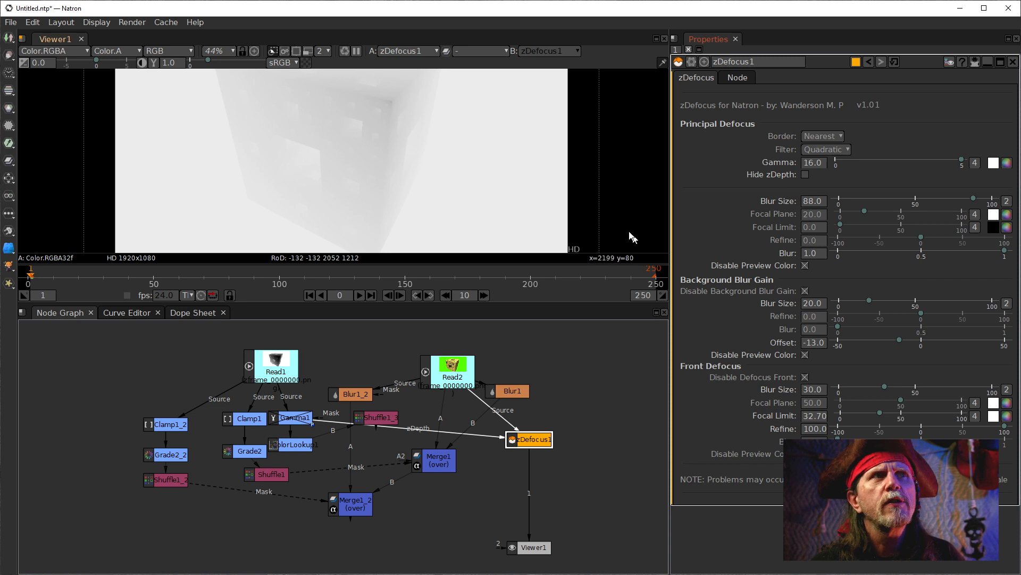
Step: Reset the zDefocus1 Gamma to its default in all dimensions
click(813, 164)
right_click(813, 165)
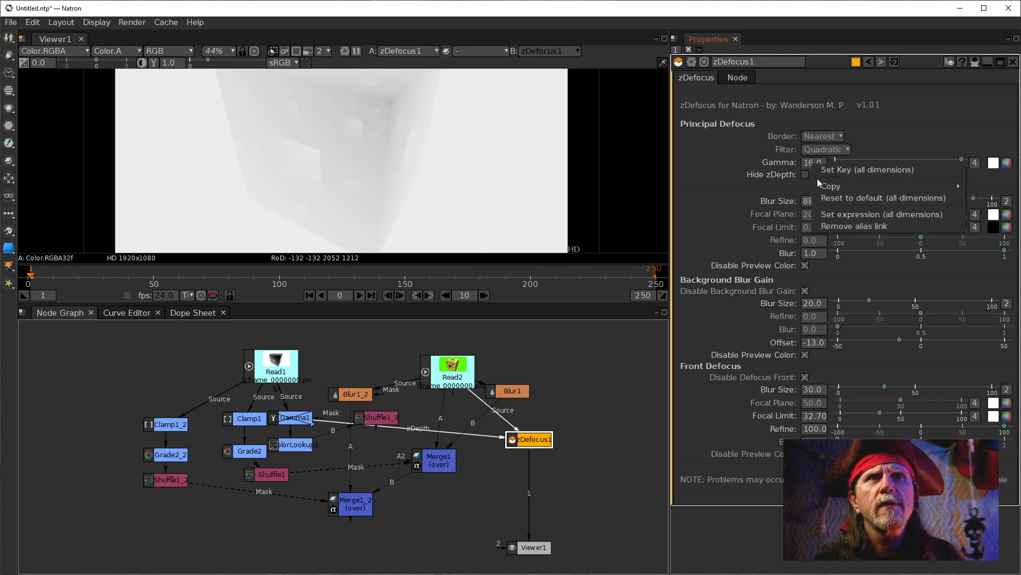
click(825, 198)
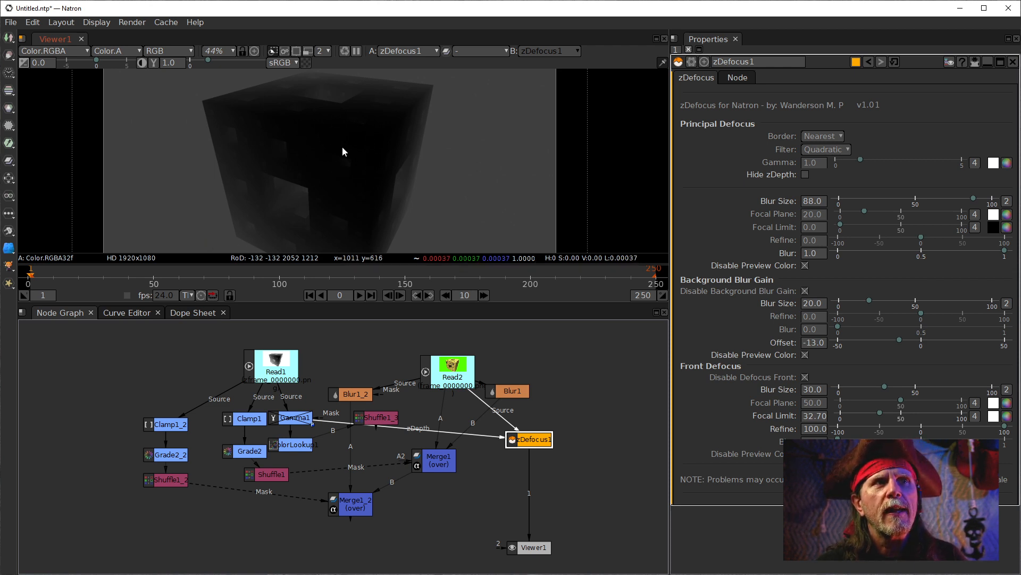
Step: Add a Grade node after zDefocus1, normalize it, and collapse its White Point and Black Point to single values
click(544, 450)
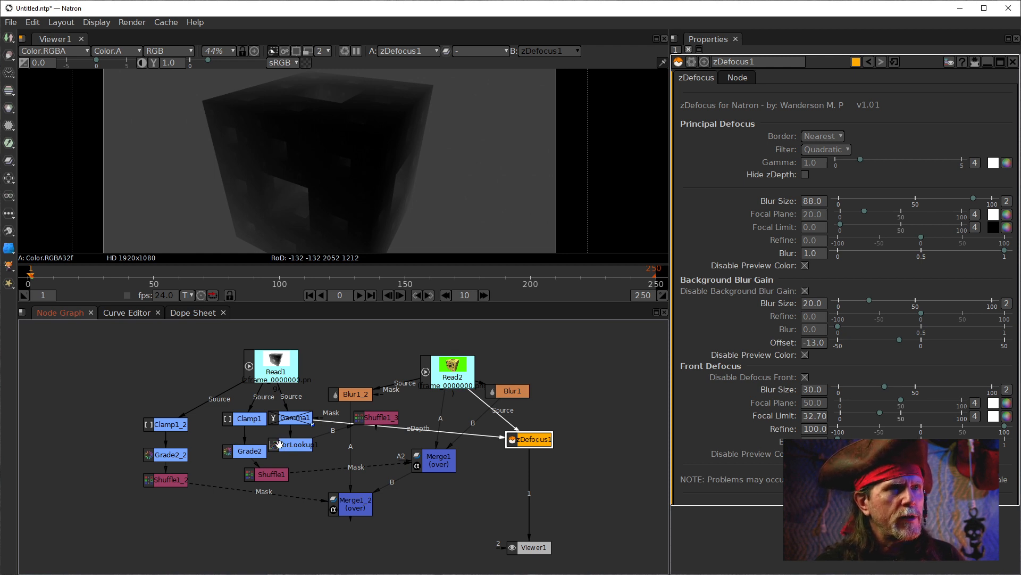
click(168, 456)
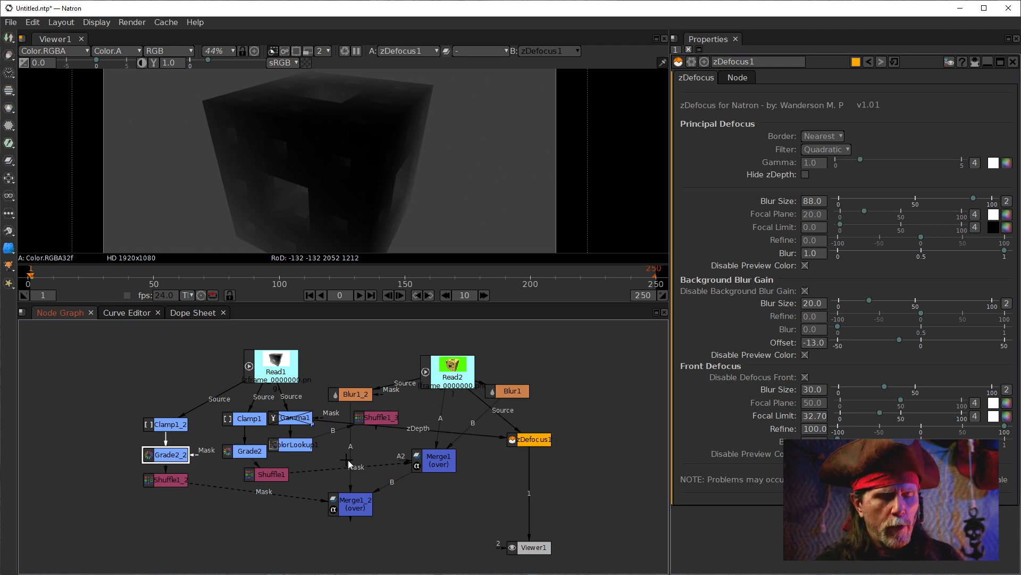
click(538, 440)
key(g)
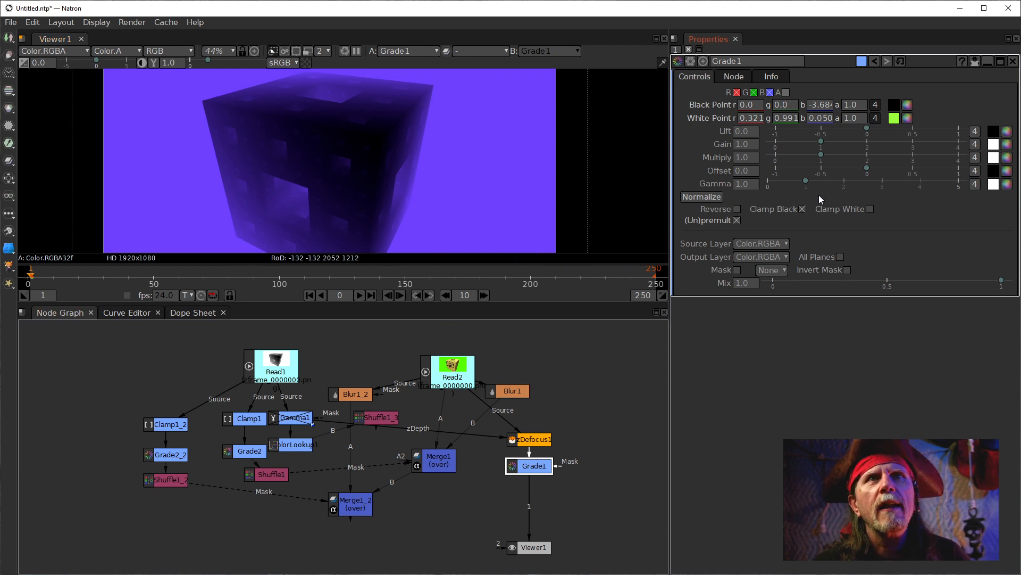
click(851, 109)
click(876, 117)
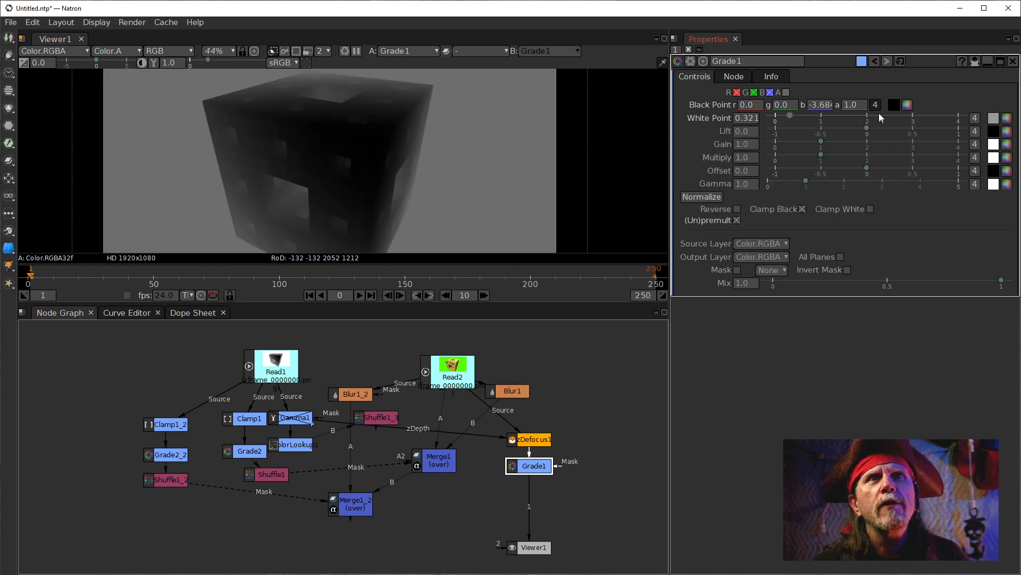
click(876, 104)
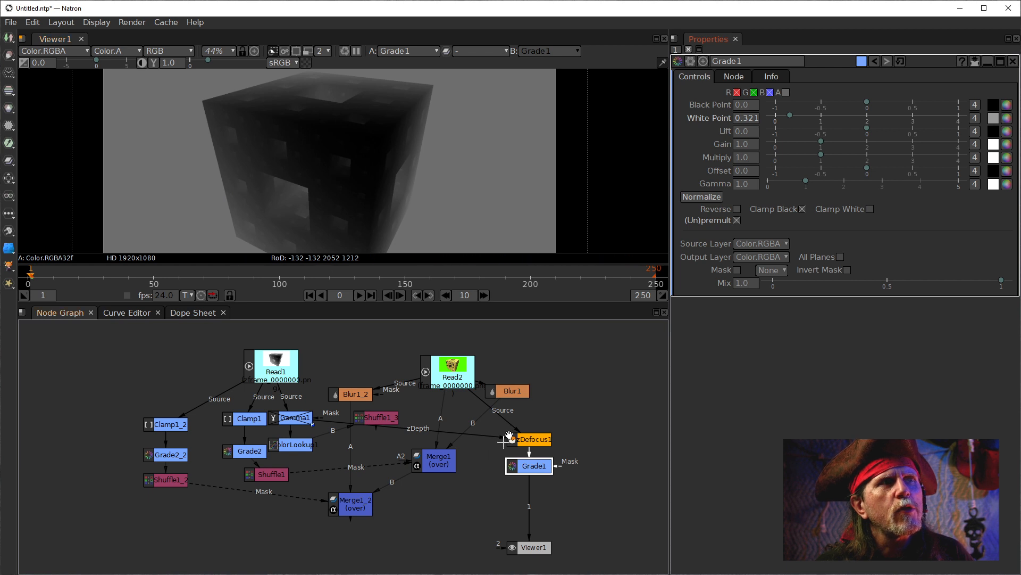
Step: Compare the original Read1 depth pass with the Grade1 output in the viewer
click(283, 363)
key(1)
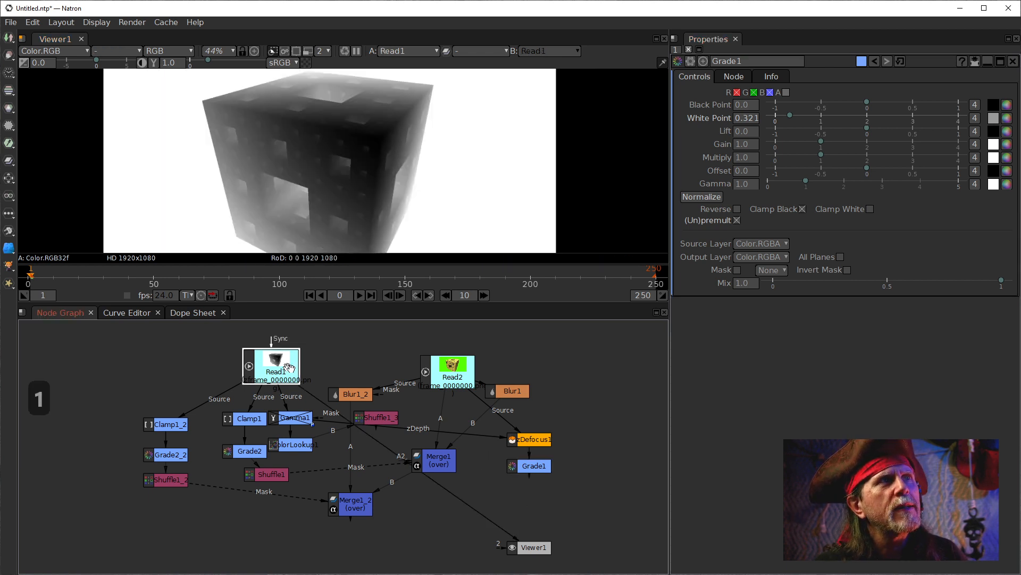
click(532, 466)
key(1)
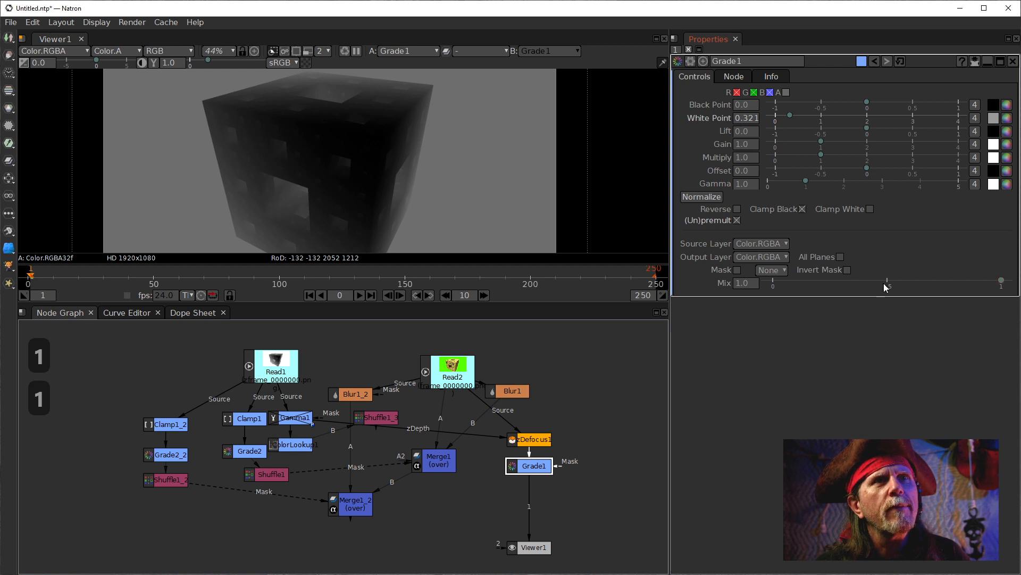
Step: Turn off Clamp Black in Grade1, normalize again, and collapse the Black Point and White Point to single values
click(803, 209)
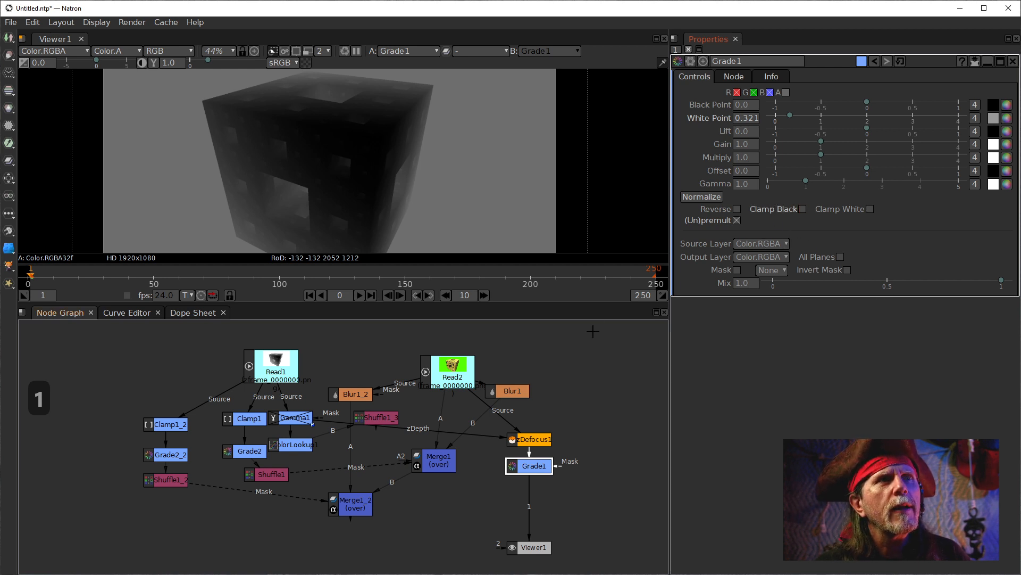
click(708, 199)
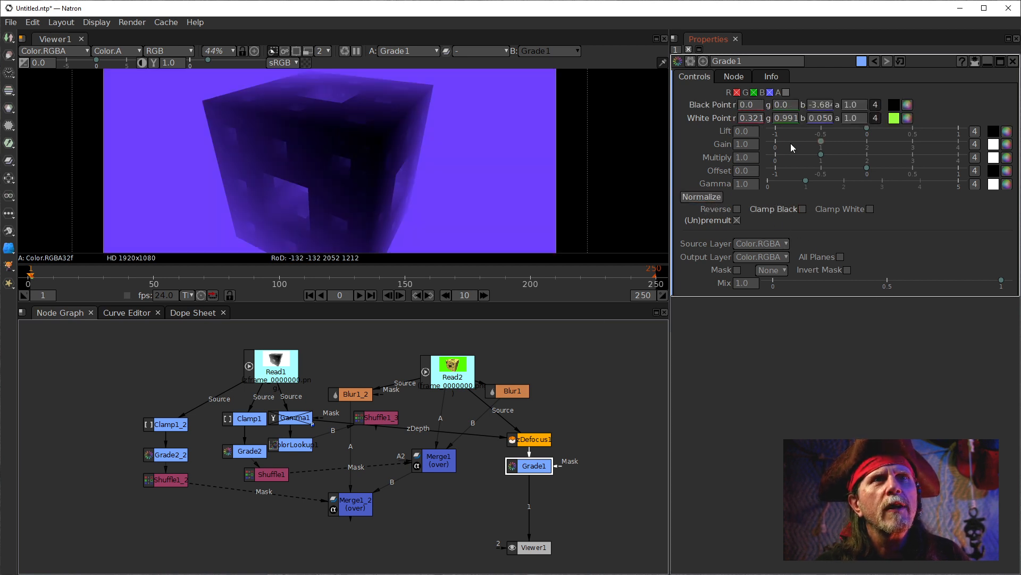
click(876, 106)
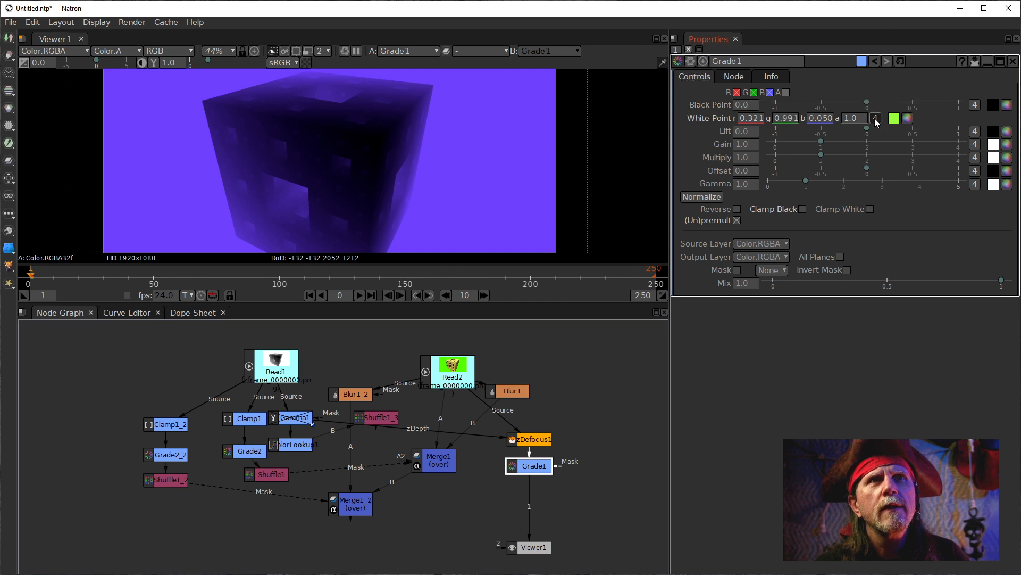
click(875, 118)
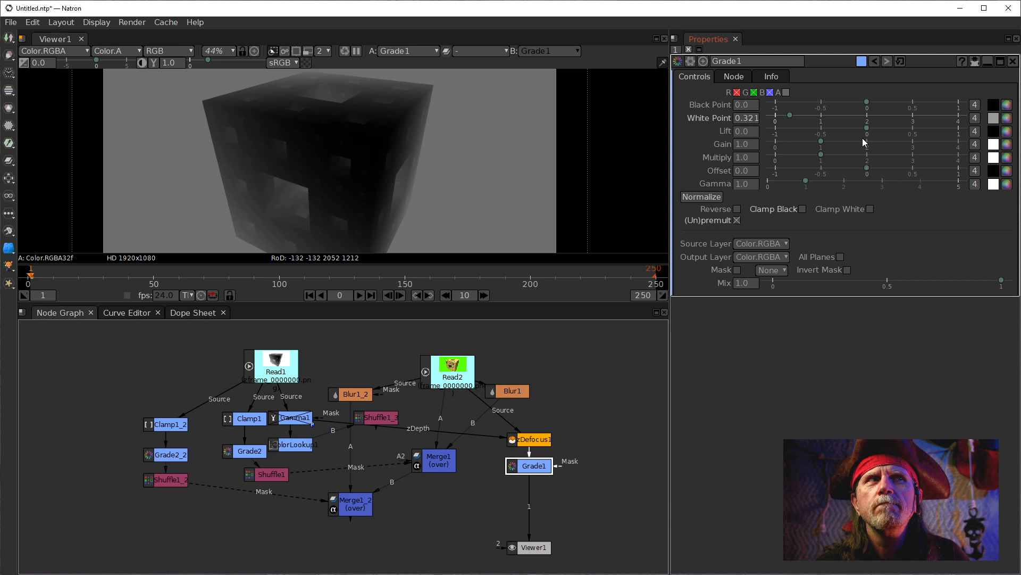
Step: View Read1 again and switch back to Grade1 to compare the depth brightness without black clamping
click(287, 371)
key(1)
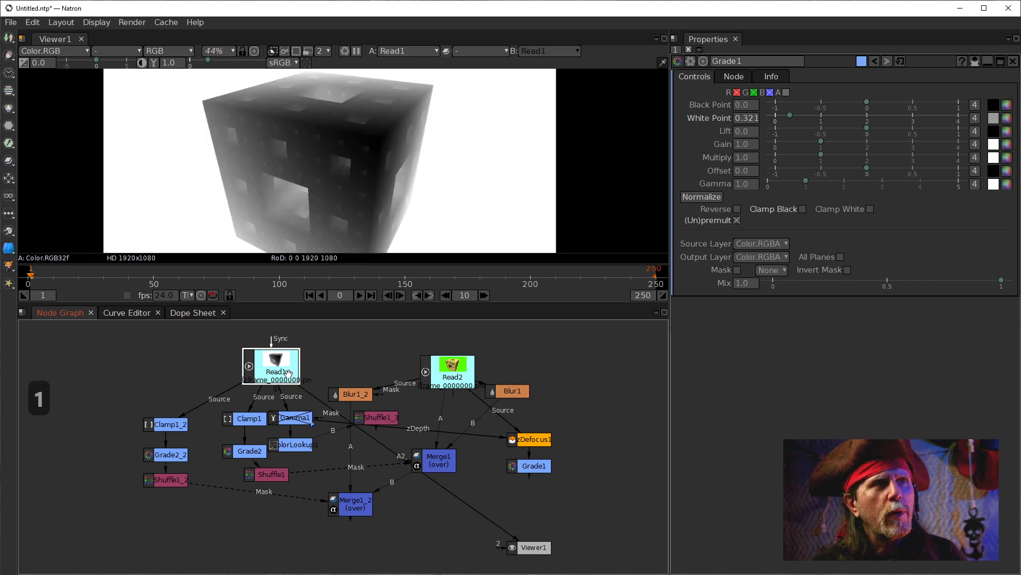
click(529, 469)
key(1)
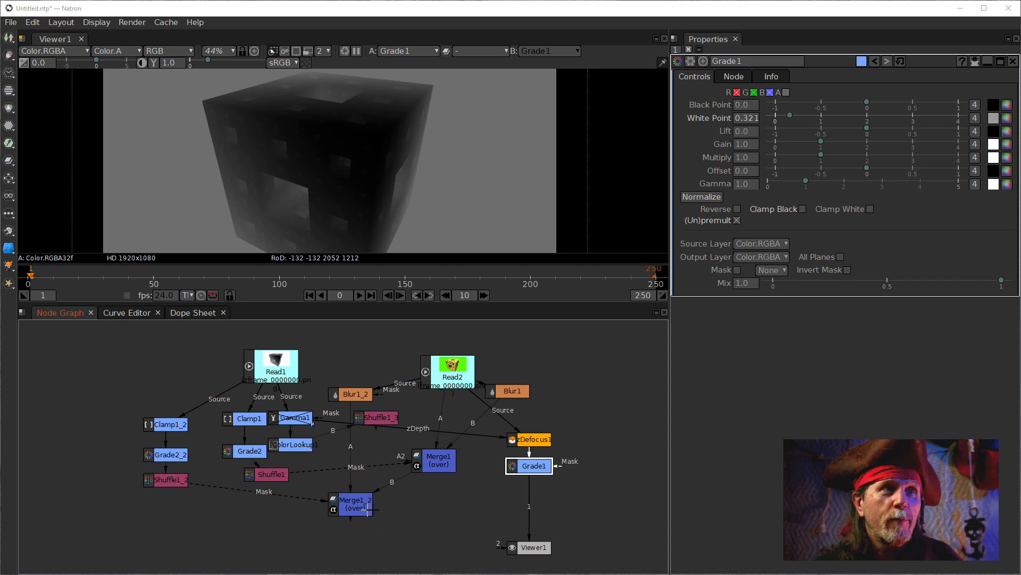
Step: Reposition Merge1_2 and Merge1 in the node graph and view the output of Merge1, followed by Merge1_2
drag(355, 505, 327, 521)
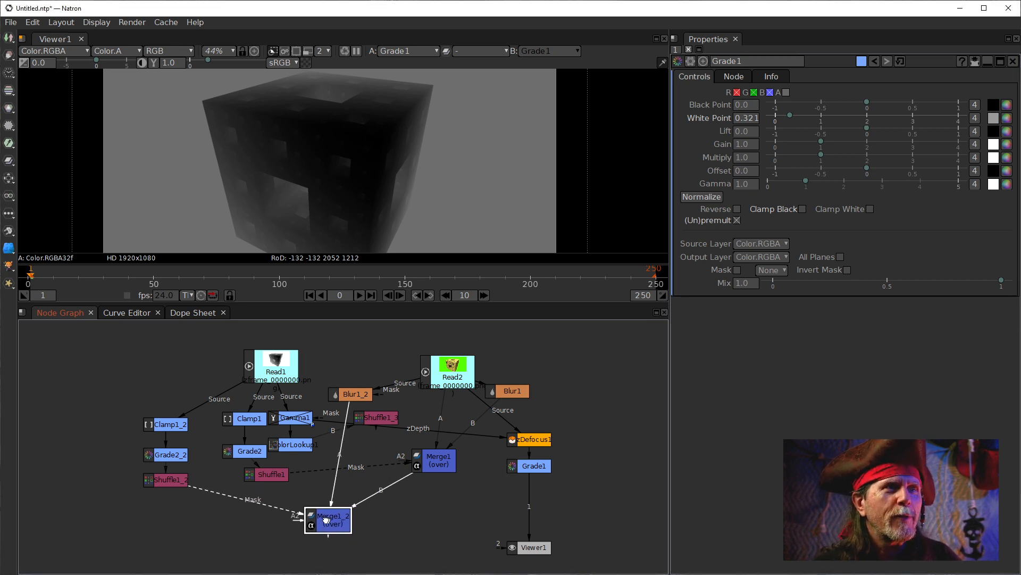
drag(440, 461, 432, 472)
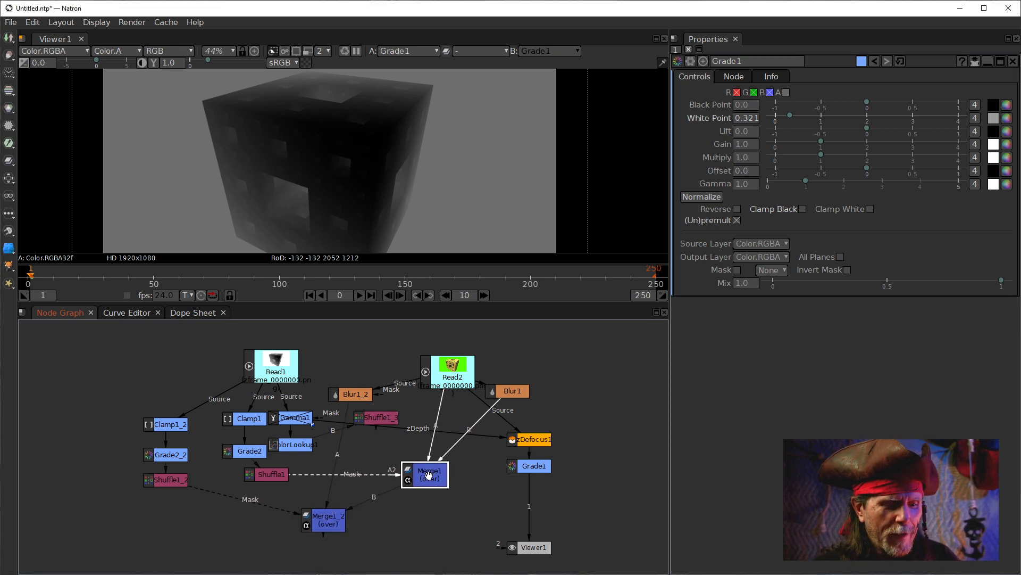
key(1)
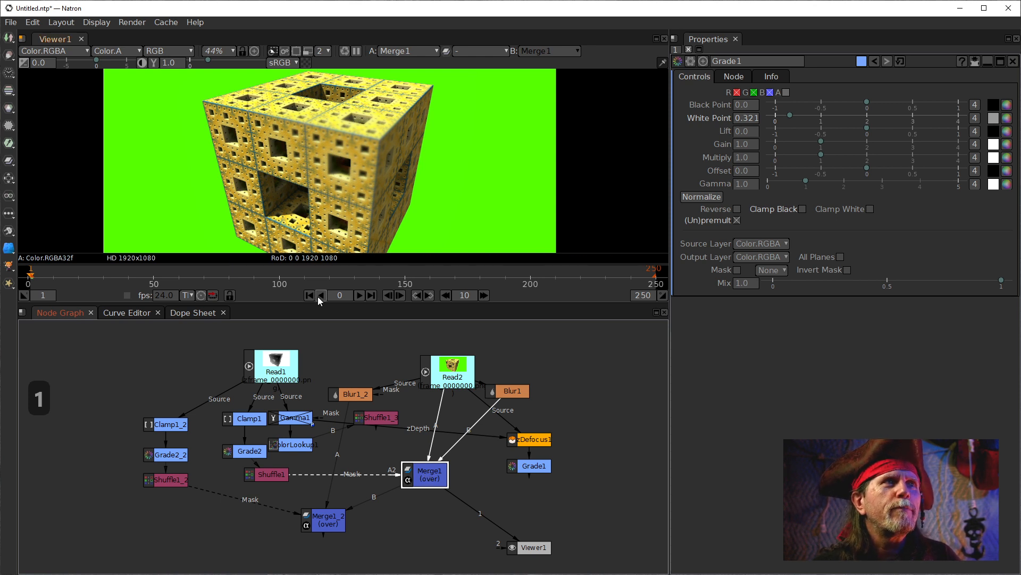
click(357, 395)
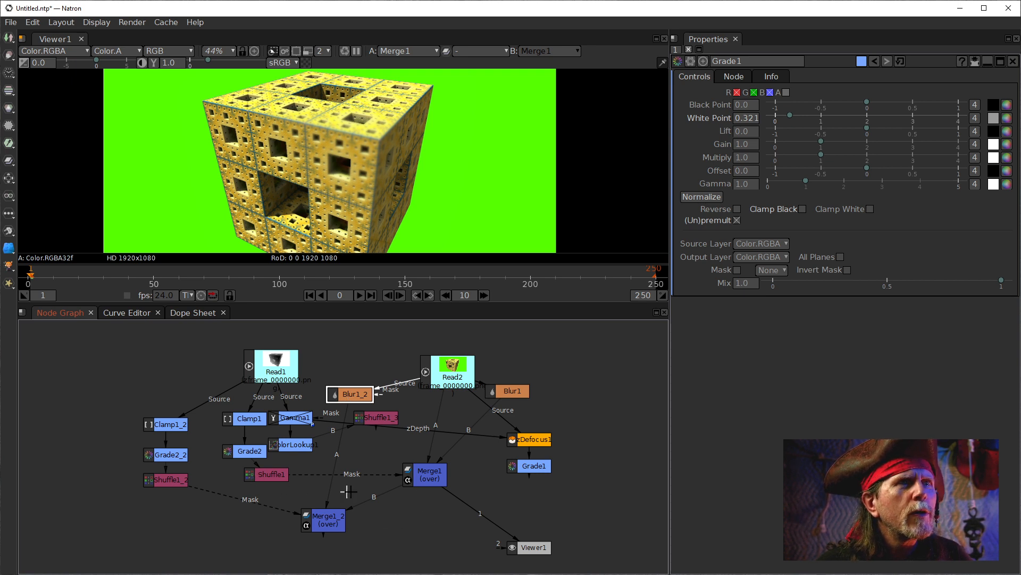
click(333, 515)
key(1)
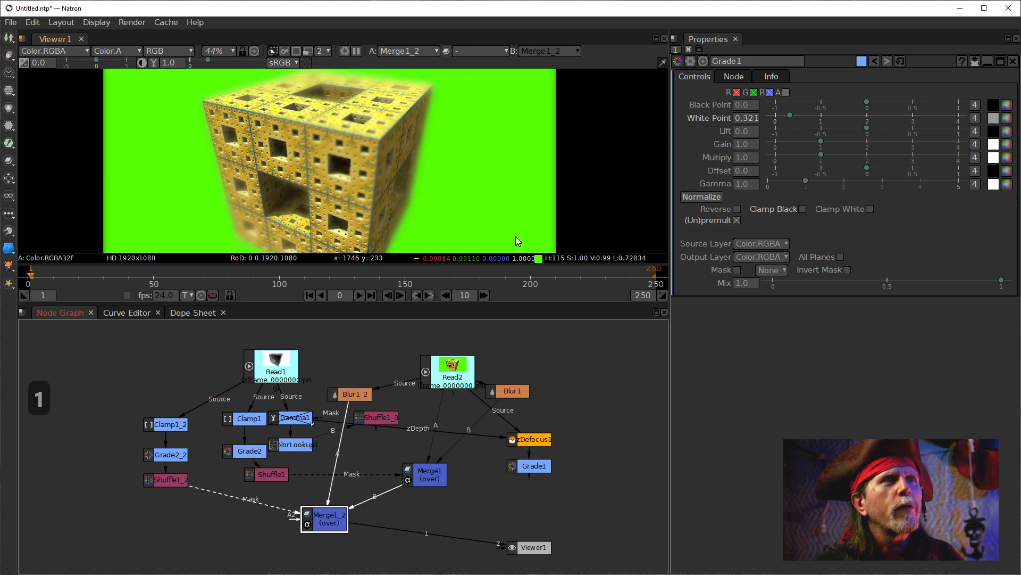